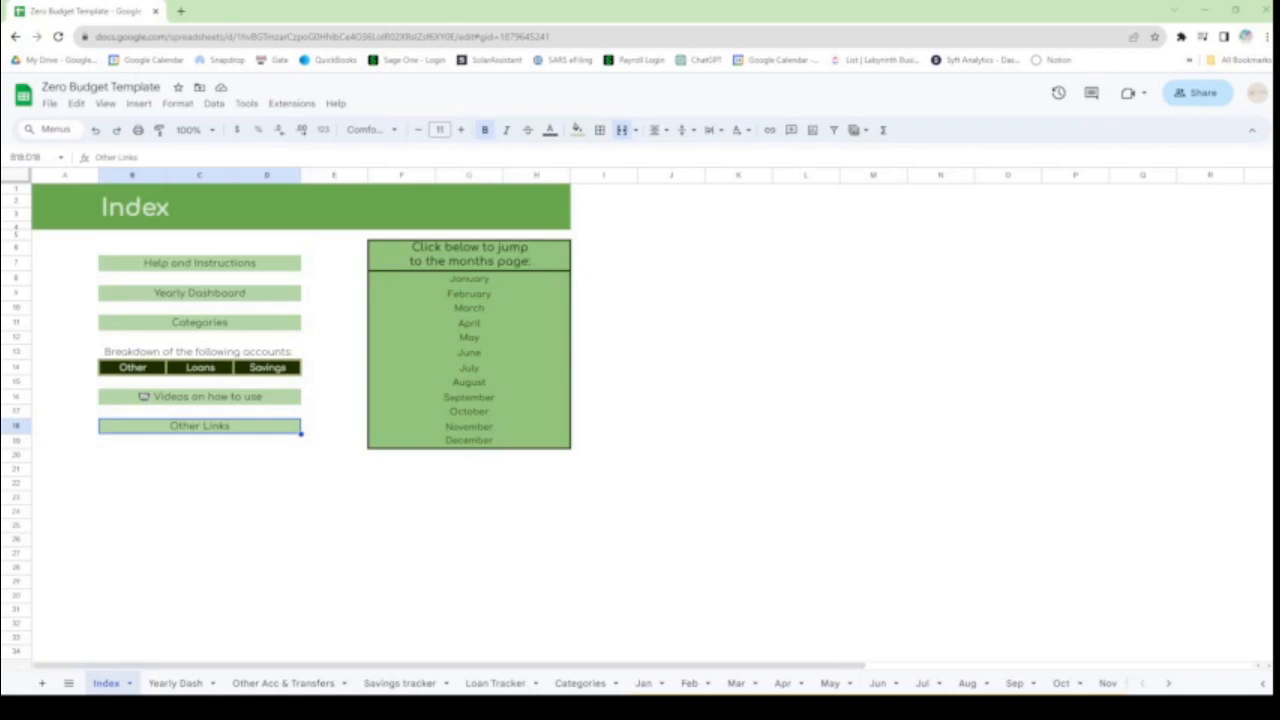
Step: Open the Help and Instructions sheet through its index link and skim the instructions for using the monthly sheets
{"action": "mouse_move", "coordinate": [200, 264]}
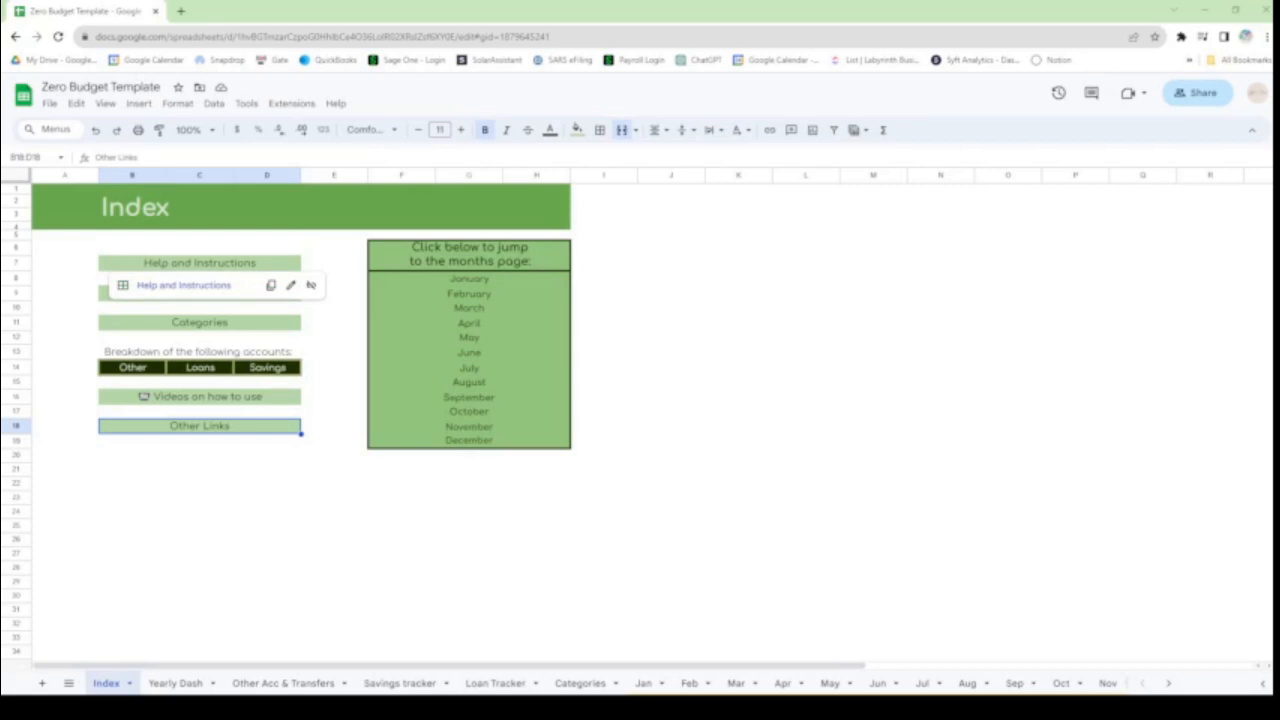
{"action": "left_click", "coordinate": [186, 289]}
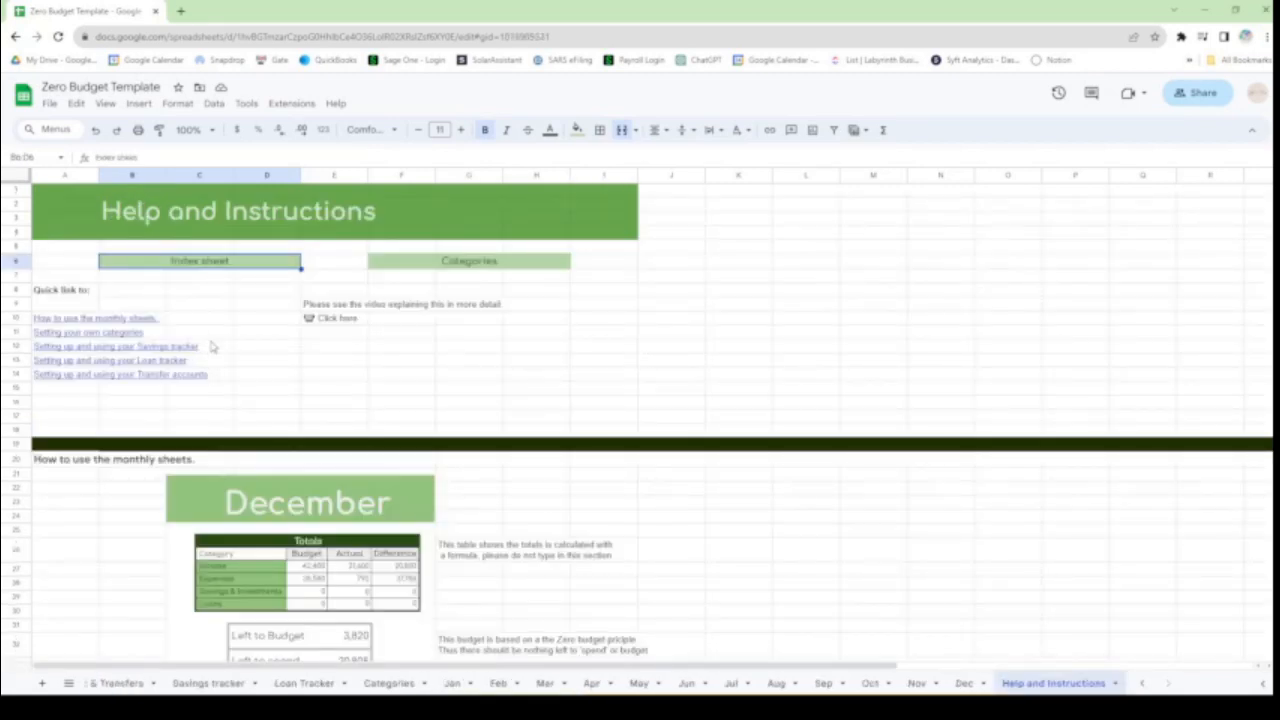
{"action": "scroll", "coordinate": [275, 492], "scroll_direction": "down", "scroll_amount": 5}
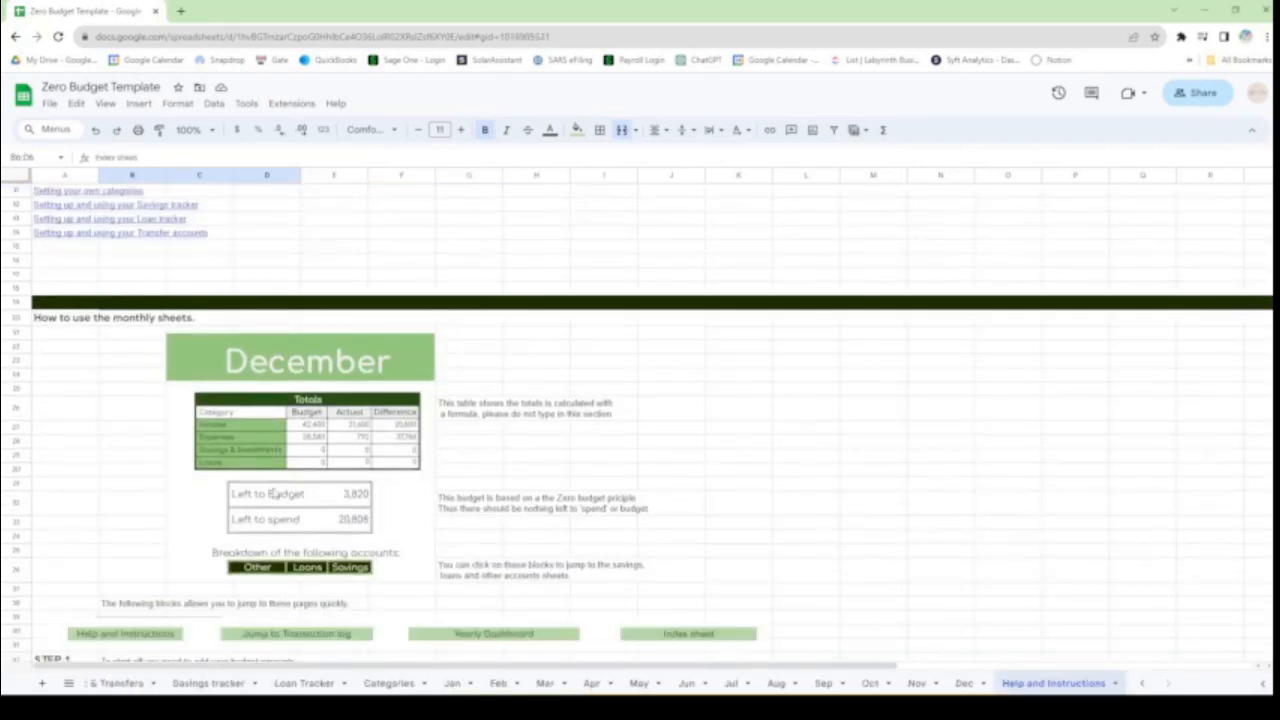
{"action": "scroll", "coordinate": [275, 492], "scroll_direction": "down", "scroll_amount": 9}
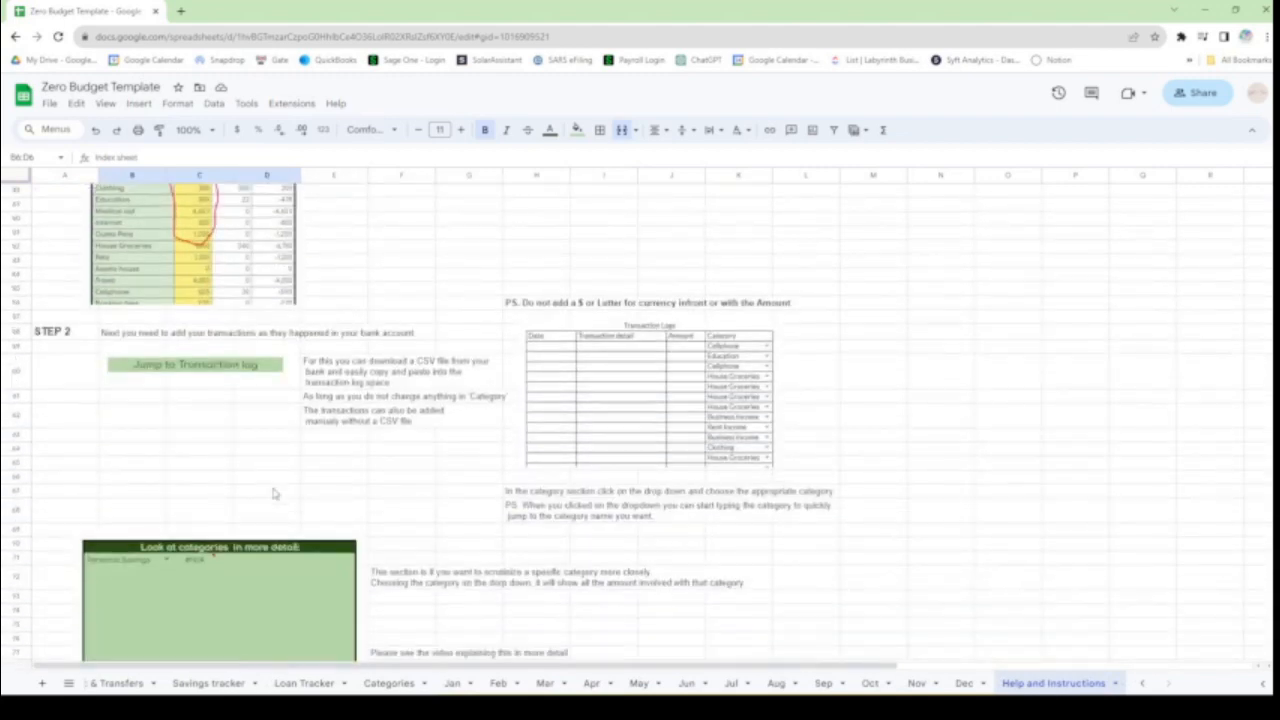
{"action": "scroll", "coordinate": [275, 491], "scroll_direction": "up", "scroll_amount": 8}
{"action": "scroll", "coordinate": [275, 492], "scroll_direction": "up", "scroll_amount": 6}
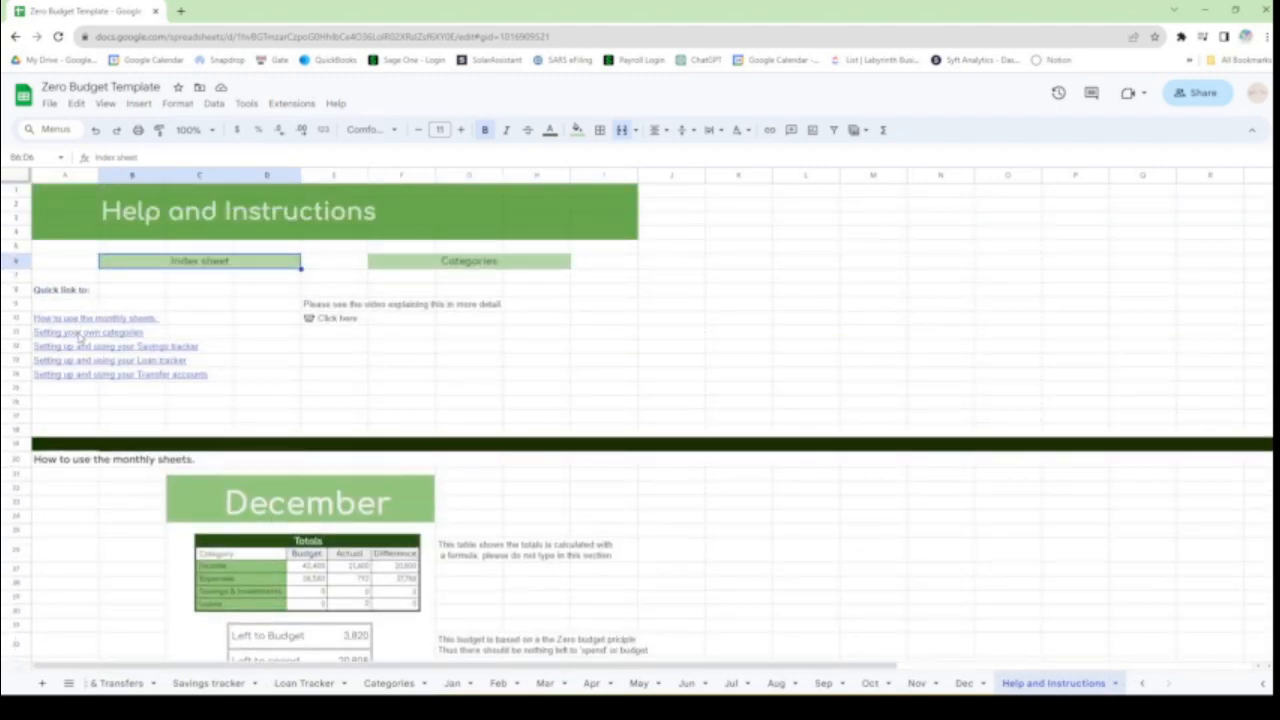
{"action": "scroll", "coordinate": [94, 586], "scroll_direction": "down", "scroll_amount": 1}
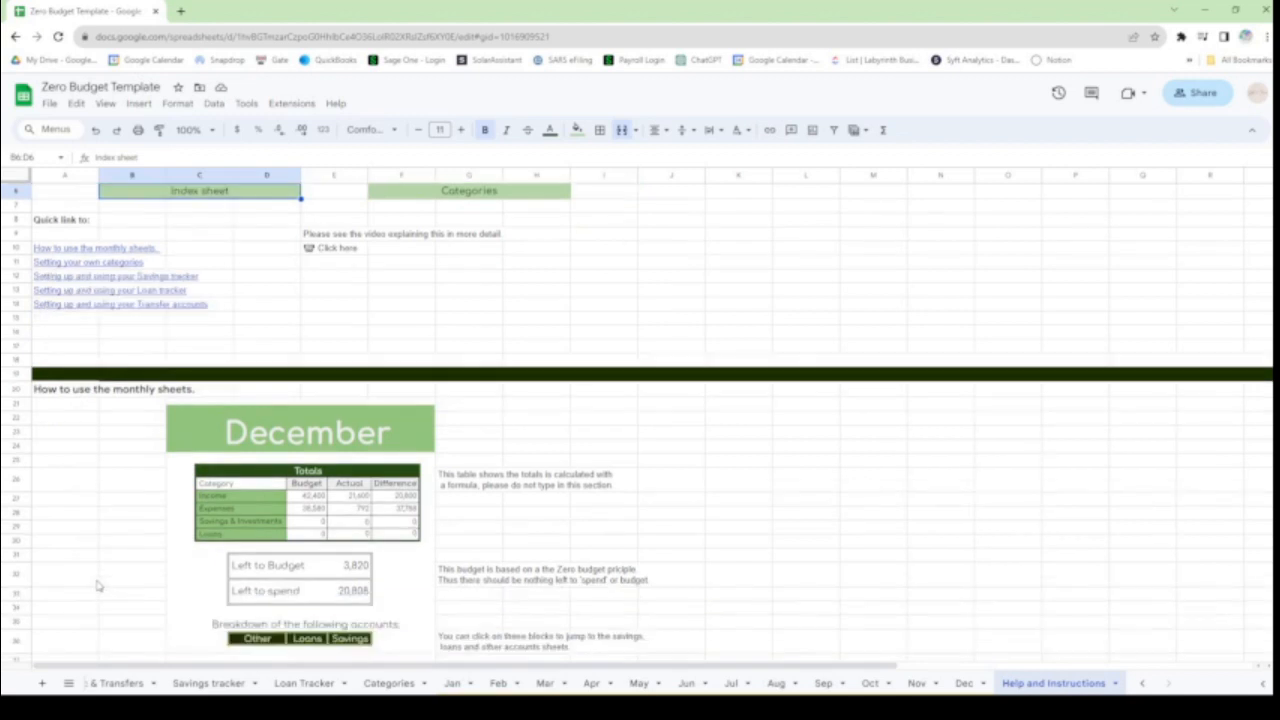
{"action": "scroll", "coordinate": [96, 550], "scroll_direction": "up", "scroll_amount": 1}
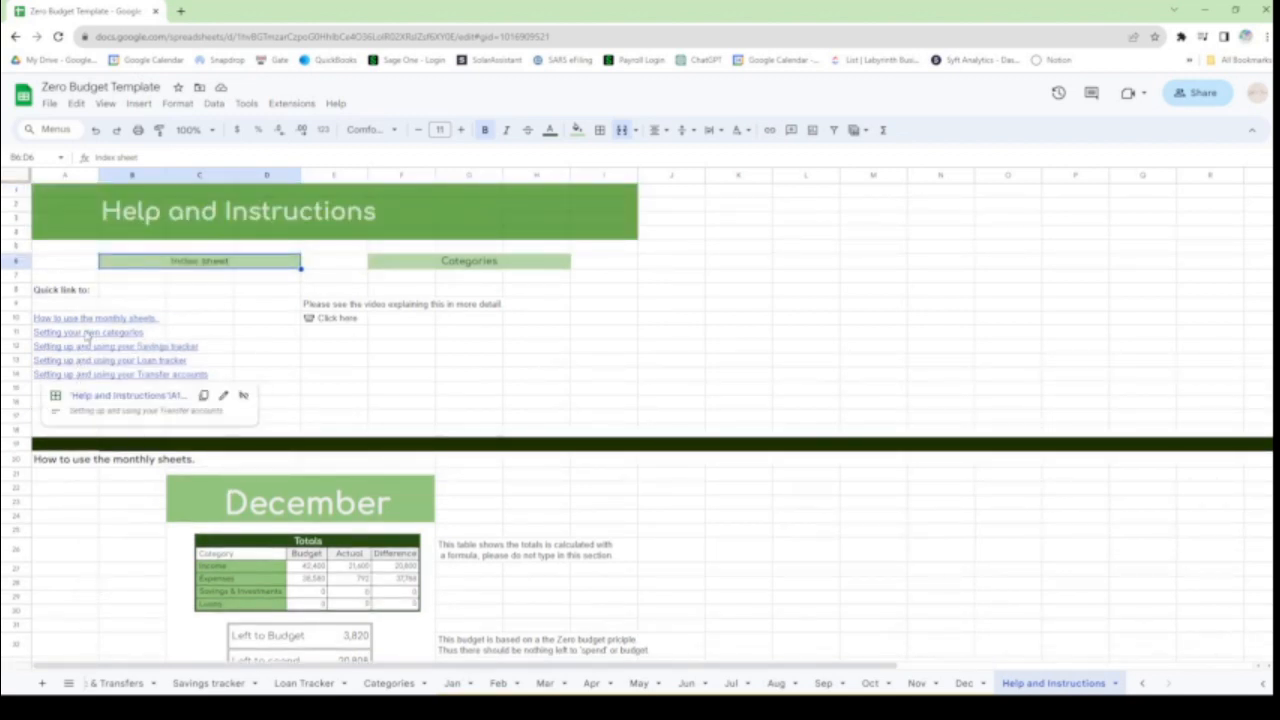
Step: Follow the quick link to the "Setting your own categories" instructions and return to the Index sheet through its link
{"action": "mouse_move", "coordinate": [88, 334]}
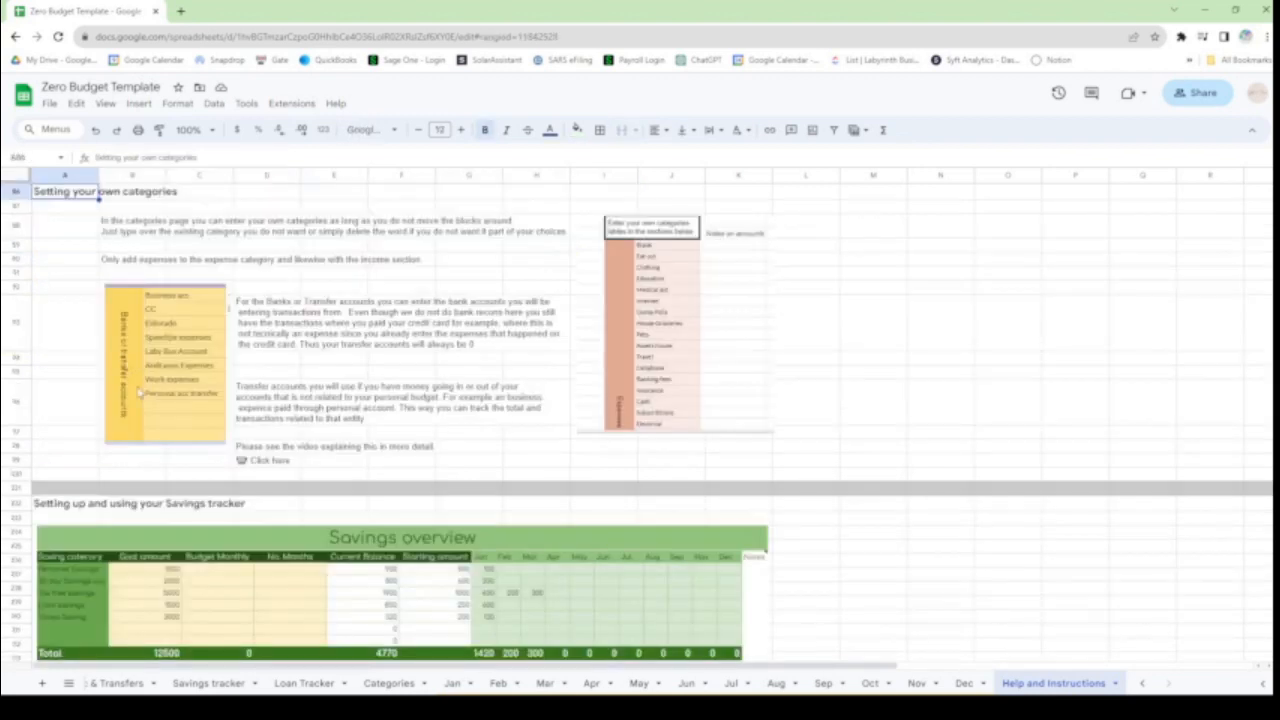
{"action": "left_click", "coordinate": [82, 356]}
{"action": "scroll", "coordinate": [448, 311], "scroll_direction": "up", "scroll_amount": 1}
{"action": "scroll", "coordinate": [445, 315], "scroll_direction": "up", "scroll_amount": 15}
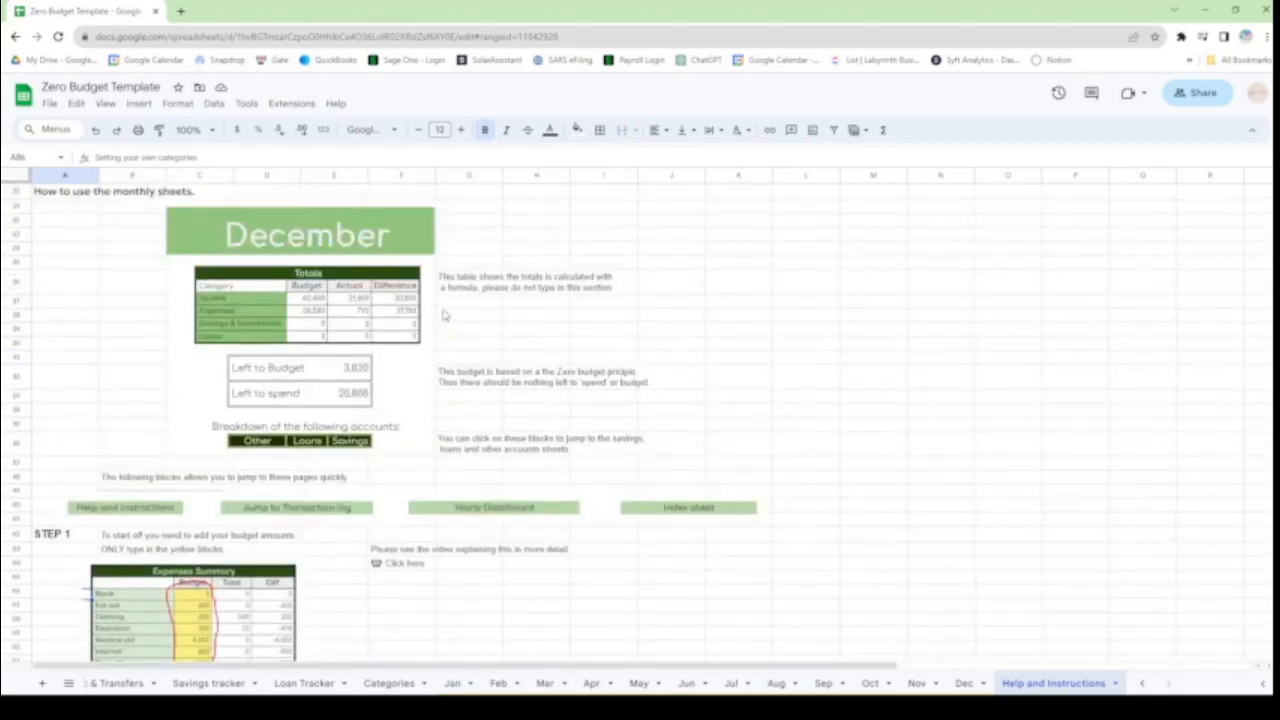
{"action": "left_click", "coordinate": [184, 264]}
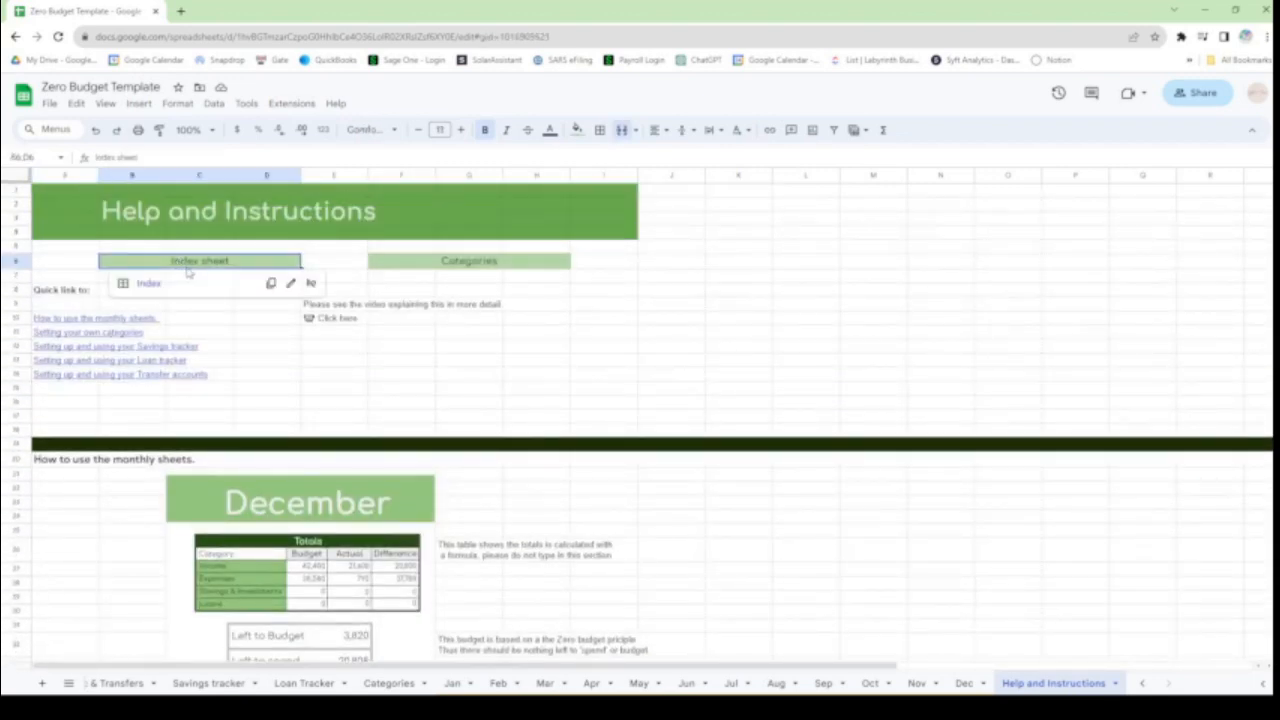
{"action": "left_click", "coordinate": [158, 284]}
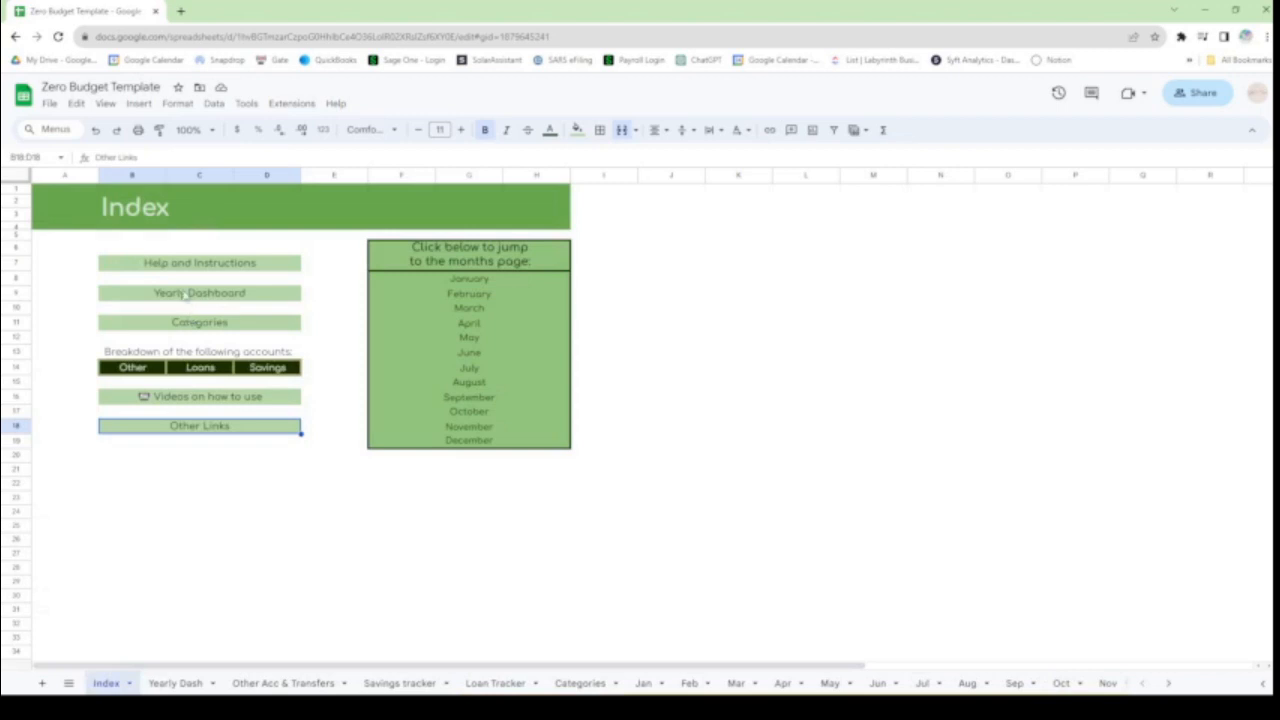
Step: Open the Yearly Dashboard through its index link and inspect the House Groceries total, the Income total and the Income average
{"action": "mouse_move", "coordinate": [184, 293]}
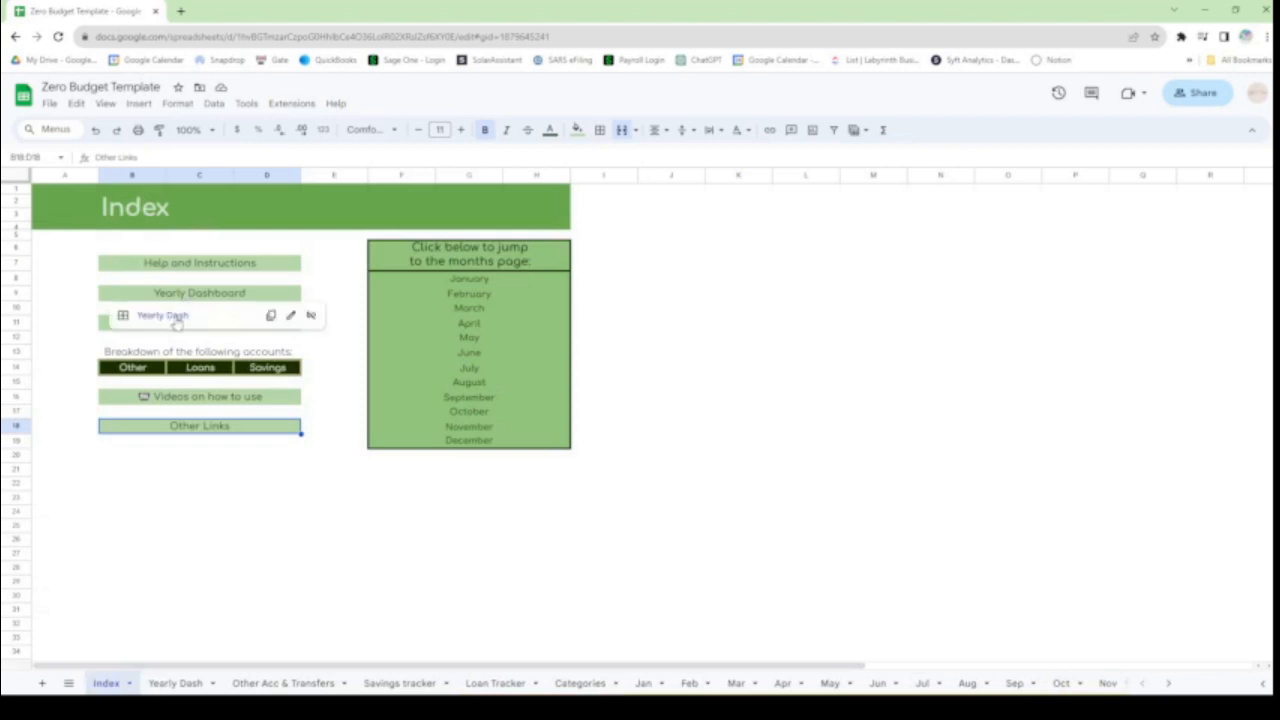
{"action": "left_click", "coordinate": [162, 316]}
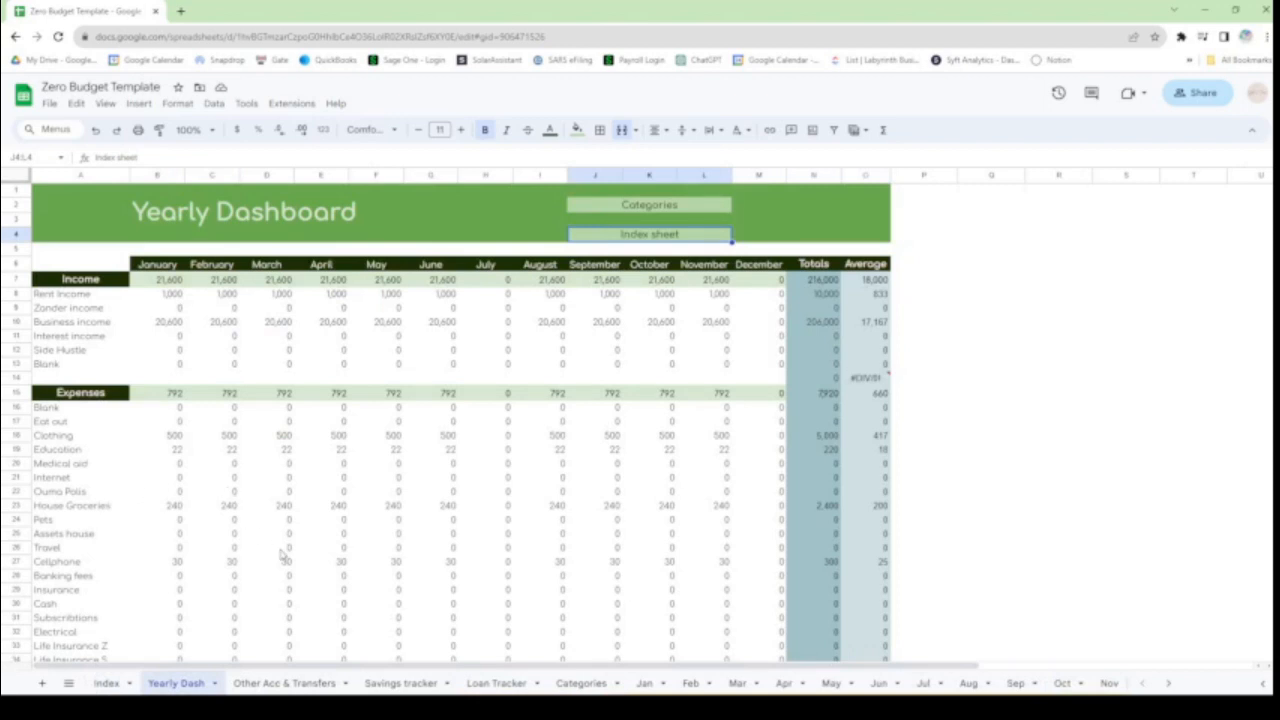
{"action": "scroll", "coordinate": [667, 553], "scroll_direction": "down", "scroll_amount": 1}
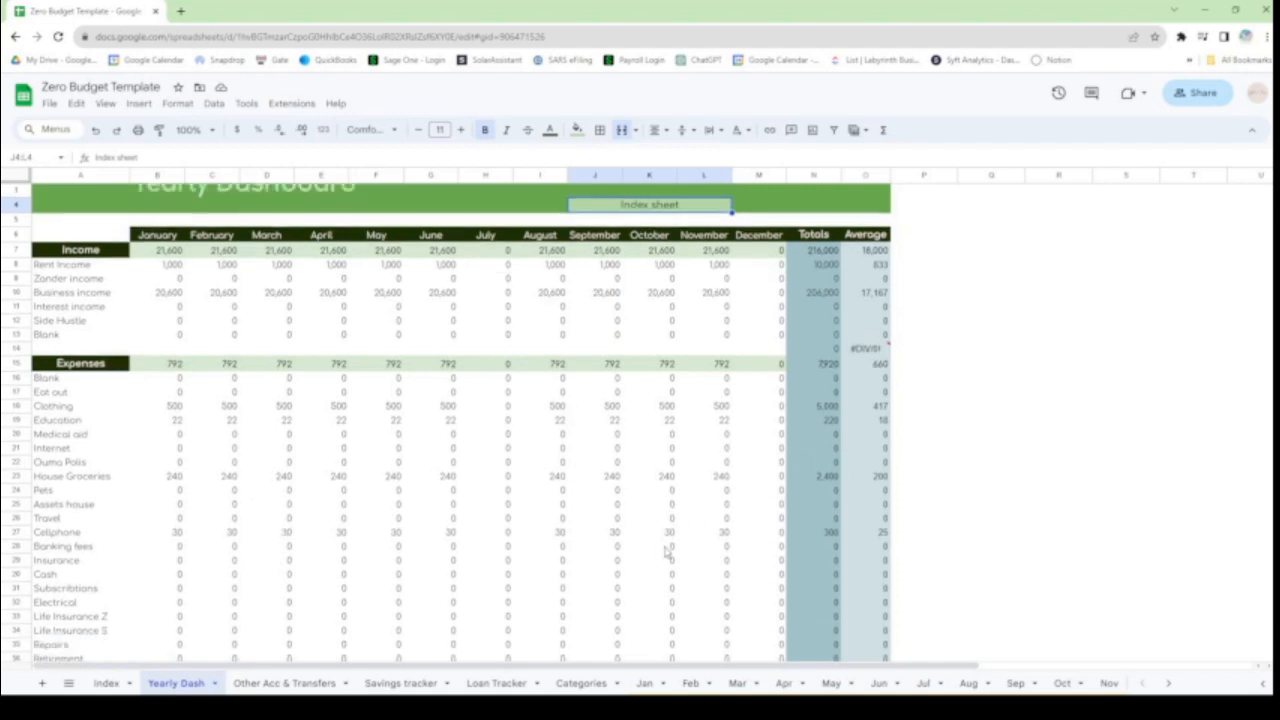
{"action": "scroll", "coordinate": [667, 553], "scroll_direction": "up", "scroll_amount": 1}
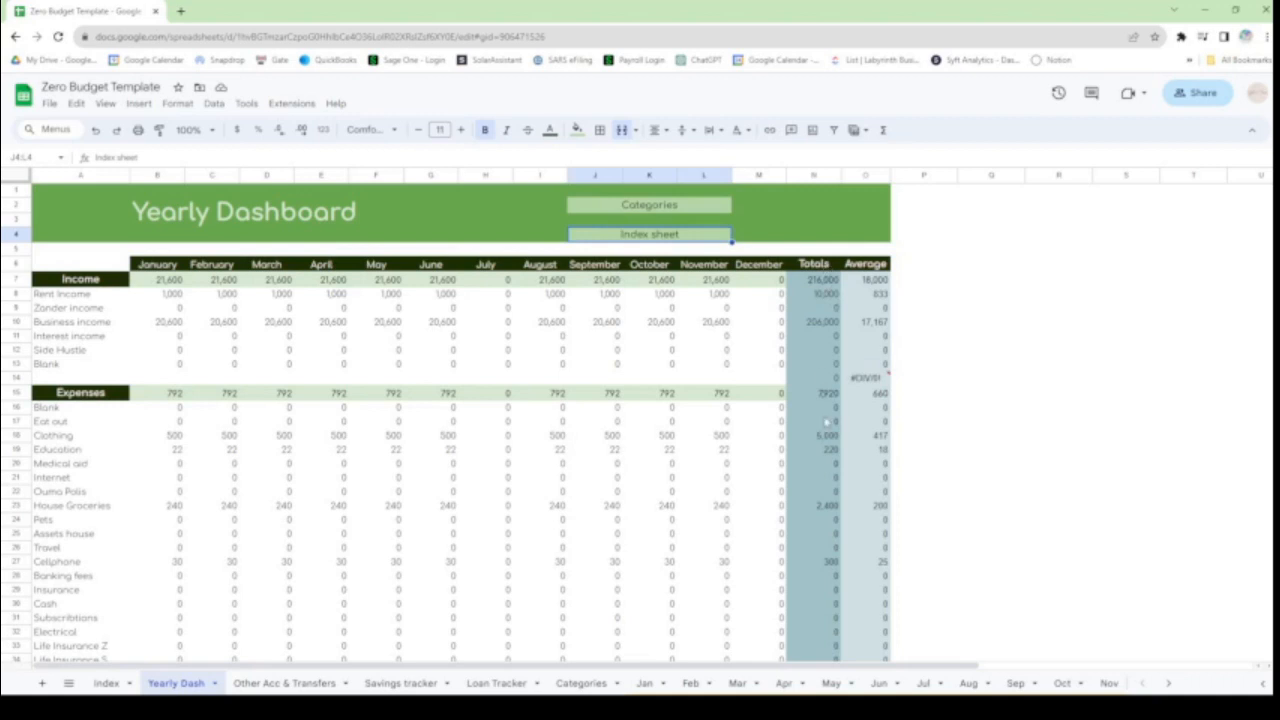
{"action": "left_click", "coordinate": [831, 505]}
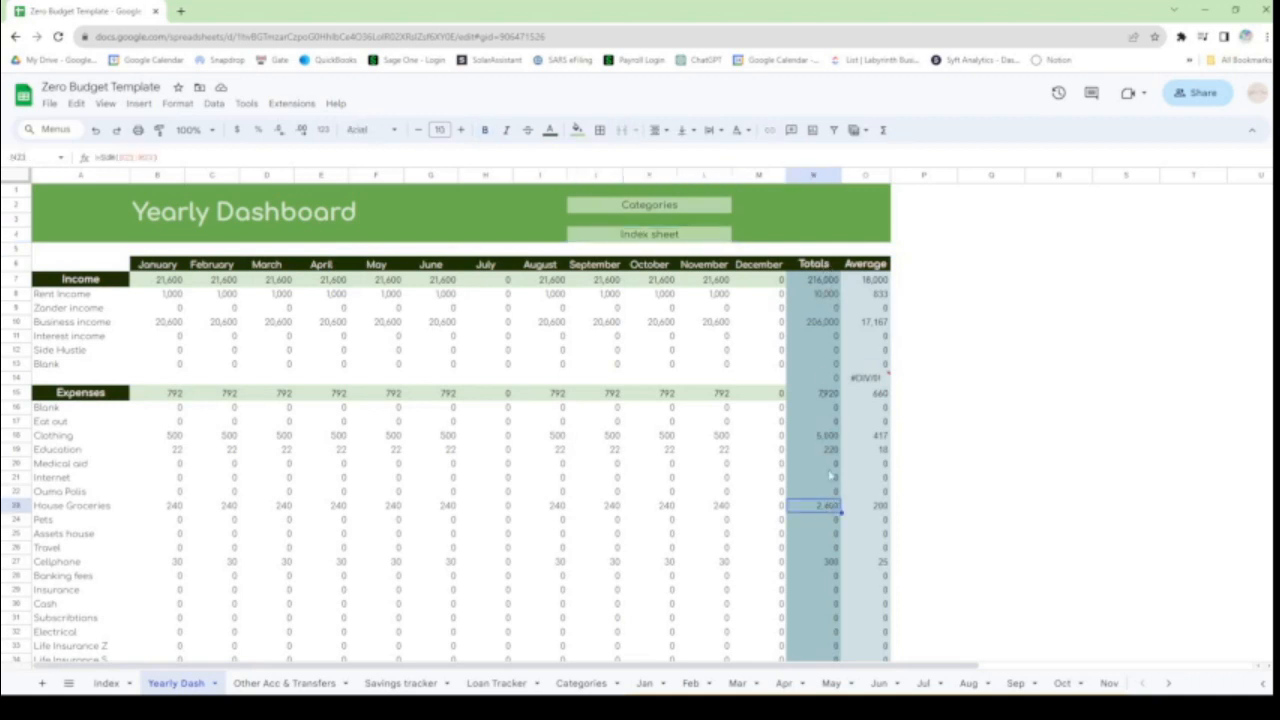
{"action": "left_click", "coordinate": [830, 283]}
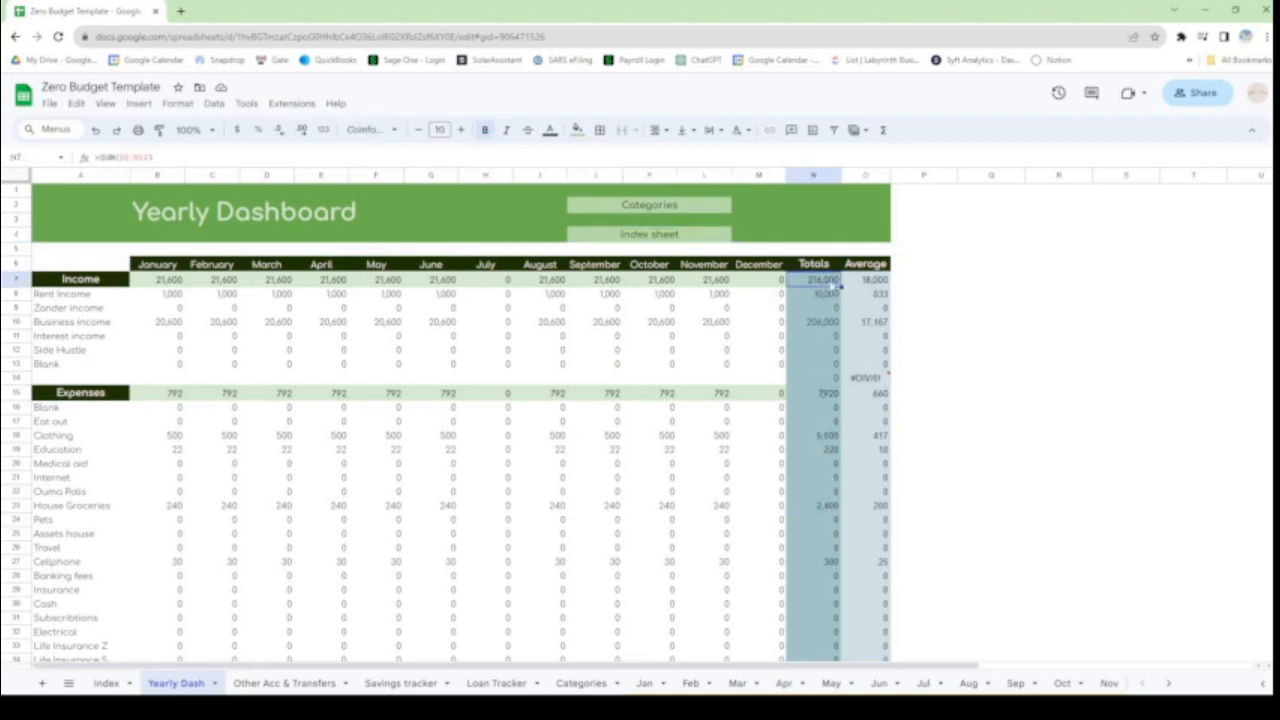
{"action": "left_click", "coordinate": [871, 283]}
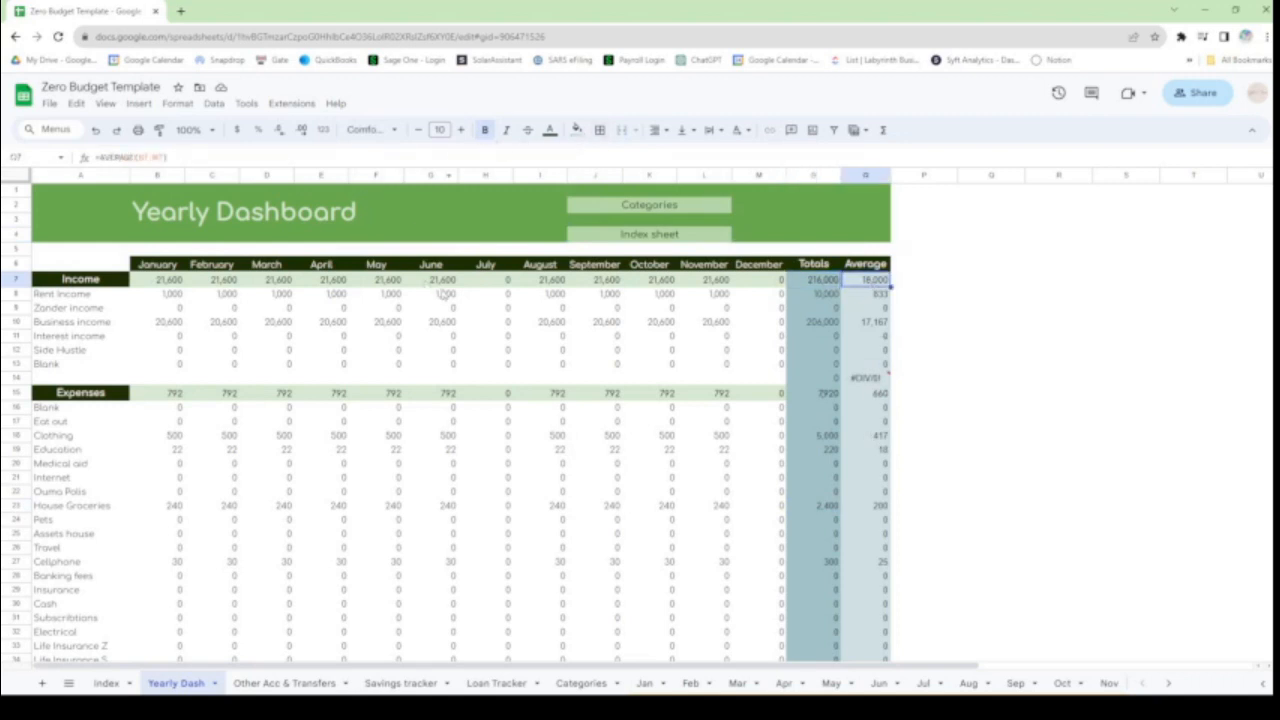
Step: Return to the Index sheet and open the Categories sheet through its link, showing the start of the category list
{"action": "mouse_move", "coordinate": [640, 237]}
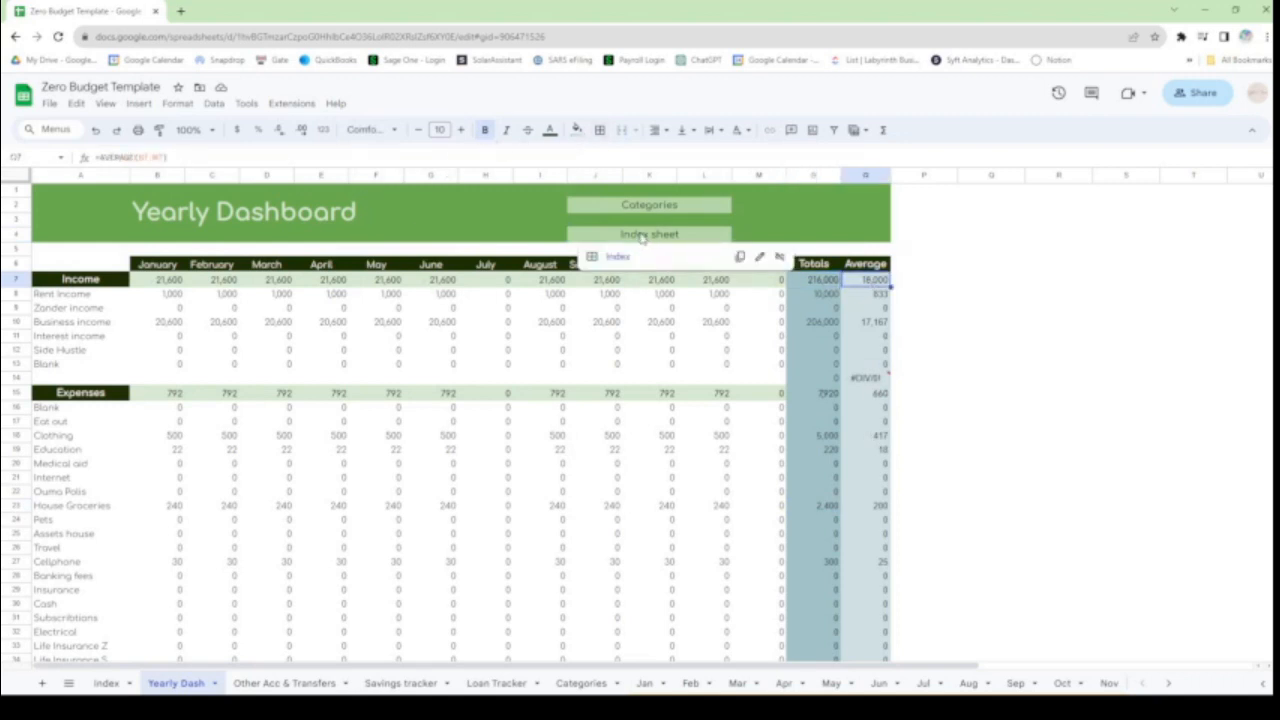
{"action": "left_click", "coordinate": [619, 259]}
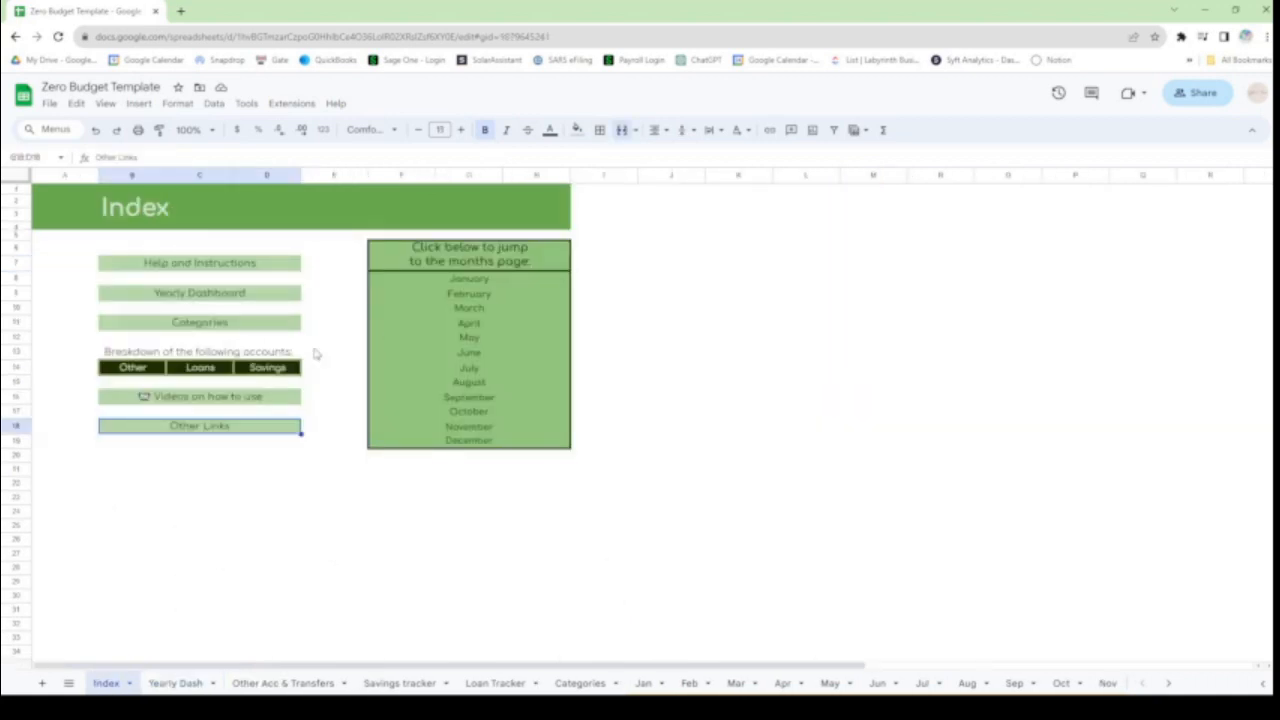
{"action": "mouse_move", "coordinate": [198, 328]}
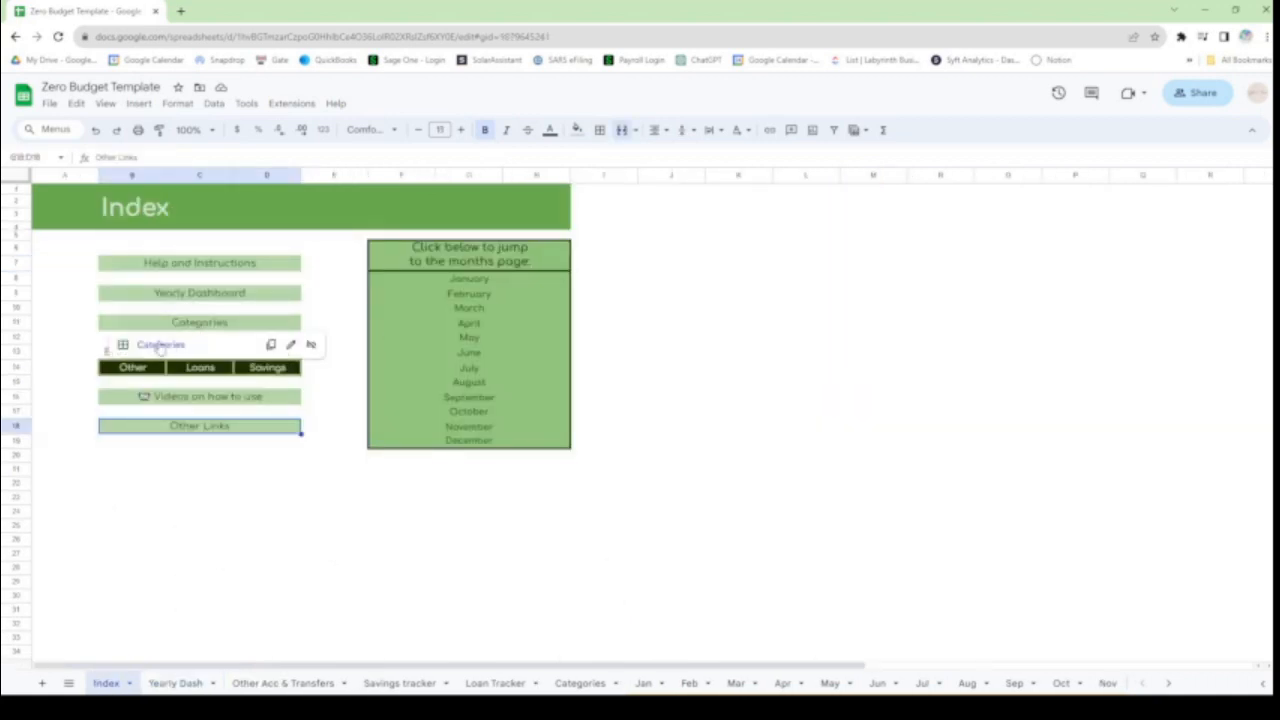
{"action": "left_click", "coordinate": [157, 348]}
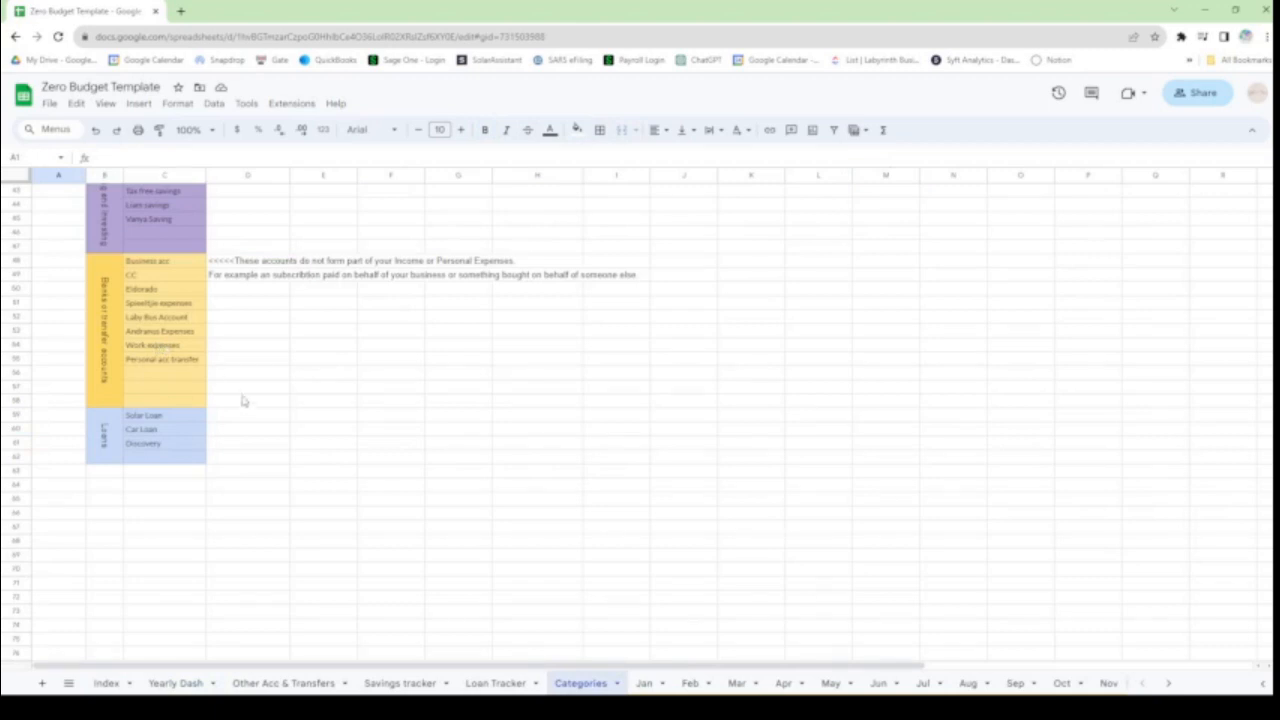
{"action": "scroll", "coordinate": [246, 405], "scroll_direction": "up", "scroll_amount": 4}
{"action": "scroll", "coordinate": [248, 405], "scroll_direction": "up", "scroll_amount": 5}
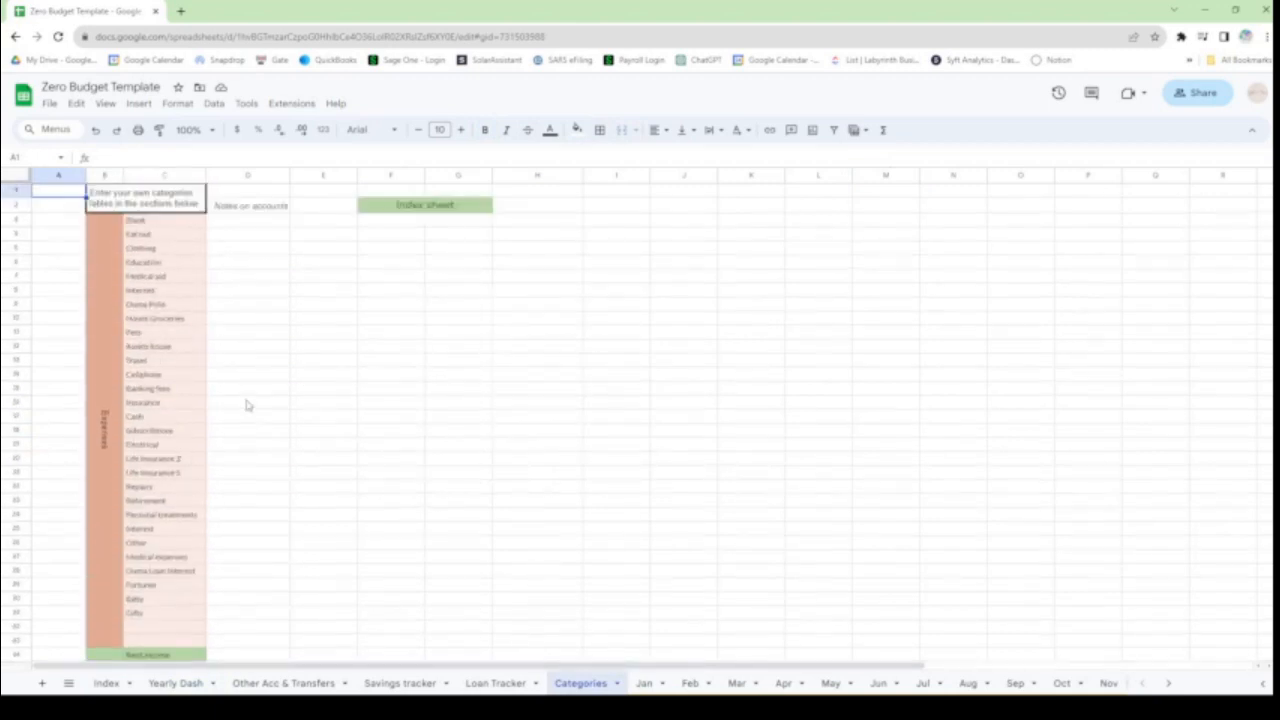
Step: Go through the expense categories in column C, from Blank and Eat out down to Other
{"action": "left_click", "coordinate": [147, 224]}
{"action": "left_click", "coordinate": [150, 238]}
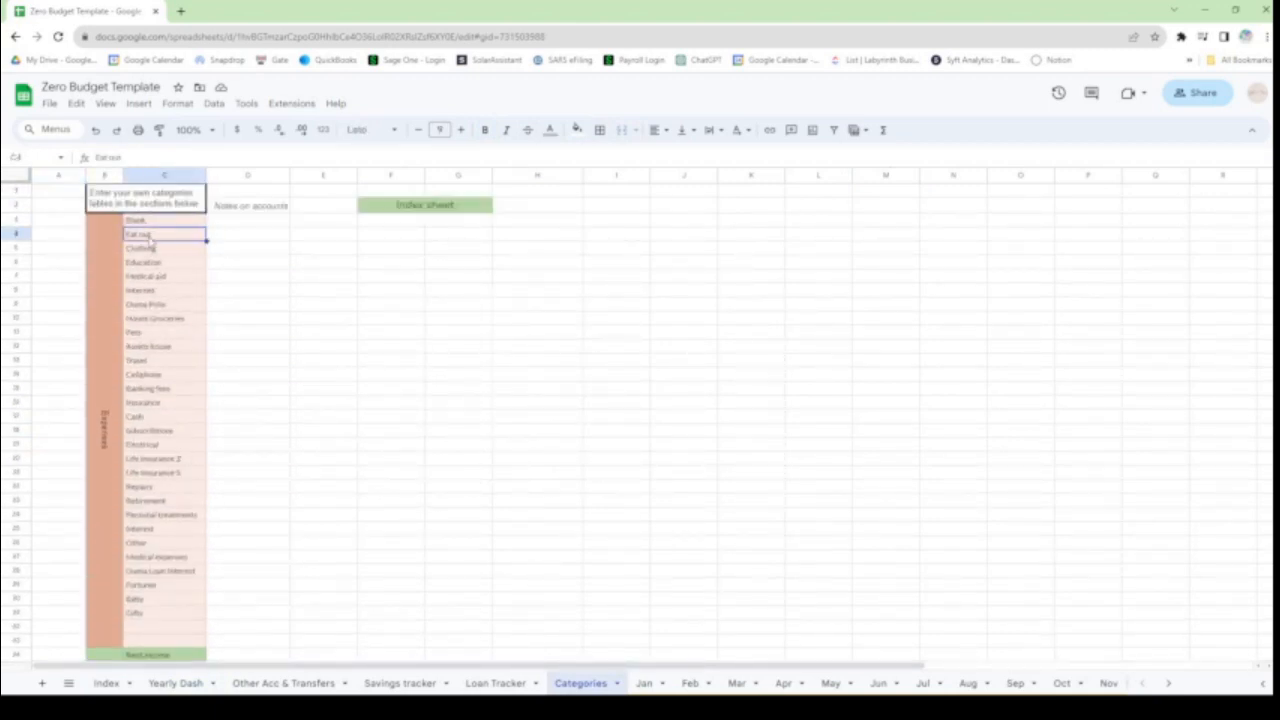
{"action": "left_click", "coordinate": [153, 266]}
{"action": "left_click", "coordinate": [152, 305]}
{"action": "left_click", "coordinate": [153, 347]}
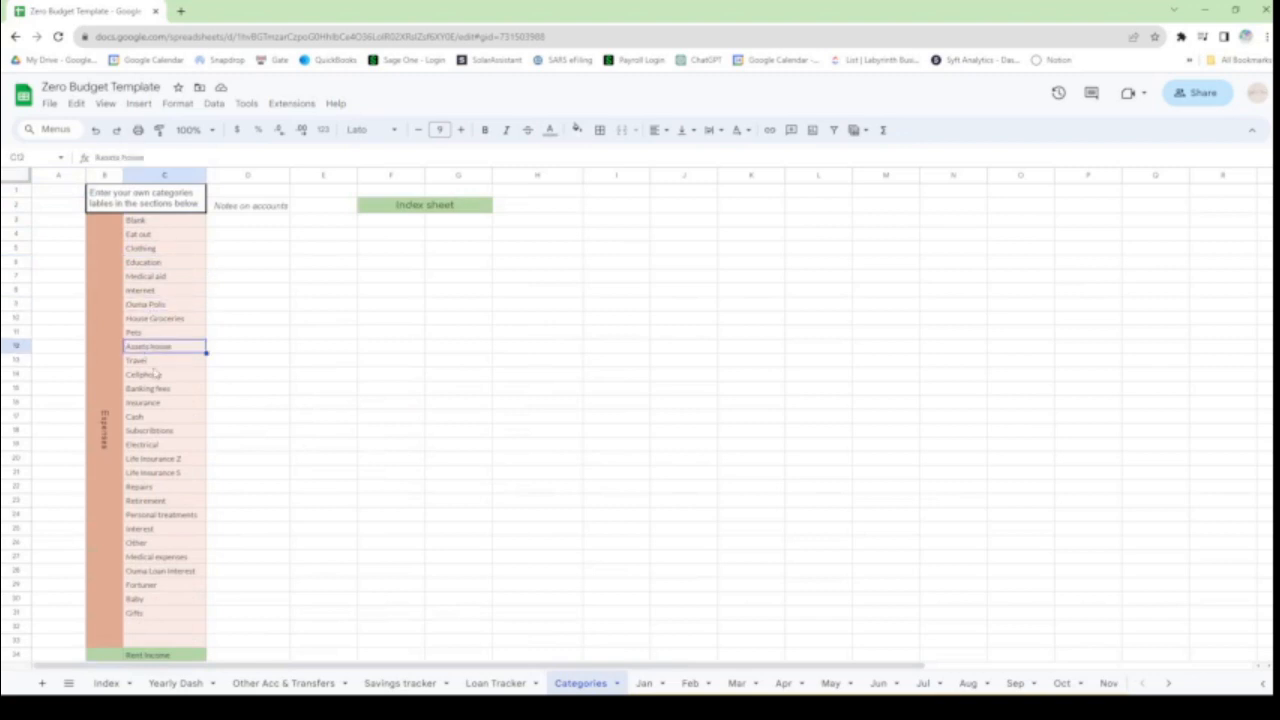
{"action": "left_click", "coordinate": [155, 361]}
{"action": "left_click", "coordinate": [161, 416]}
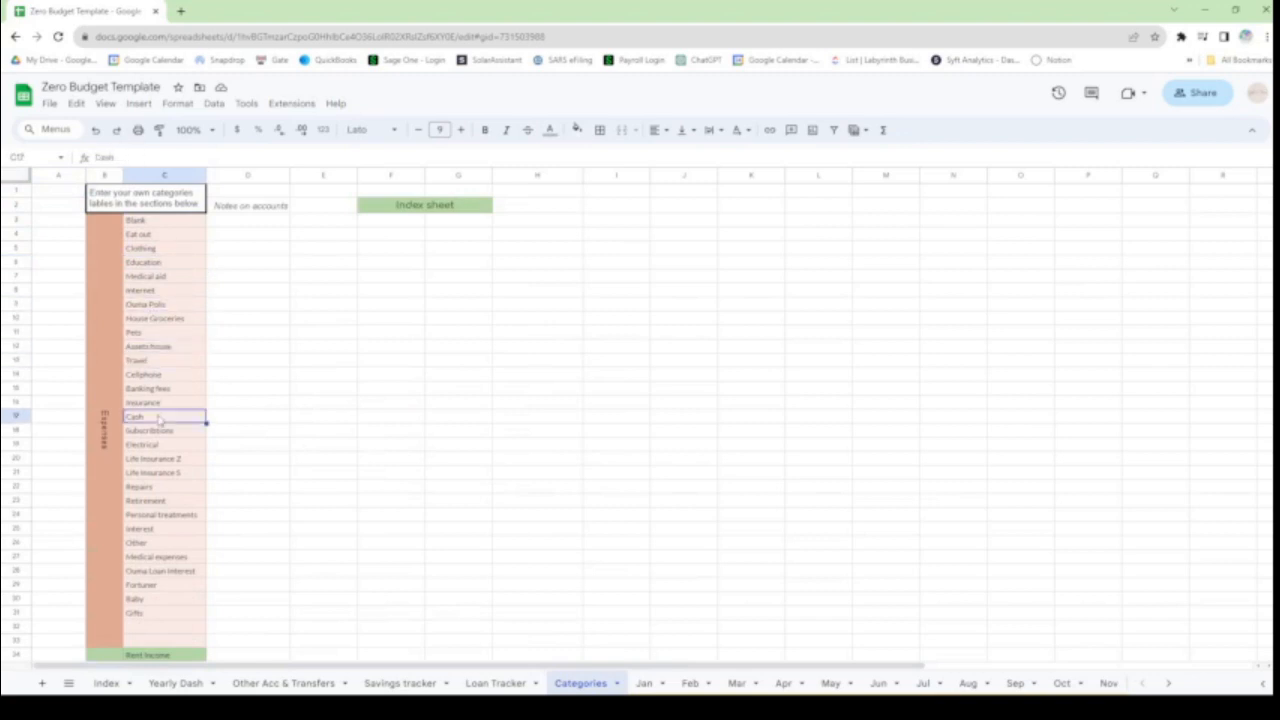
{"action": "left_click", "coordinate": [158, 446]}
{"action": "left_click", "coordinate": [163, 516]}
{"action": "left_click", "coordinate": [166, 543]}
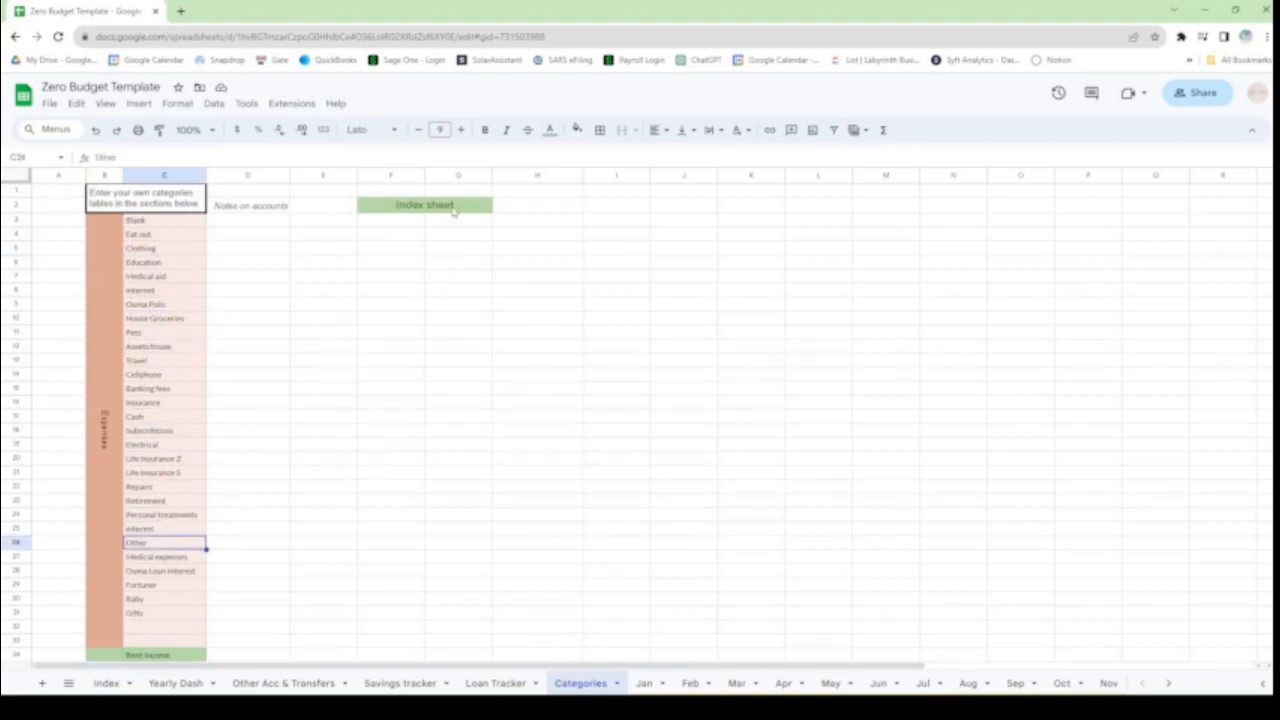
Step: Return to the Index sheet and preview the breakdown links for the Other, Loans and Savings accounts
{"action": "left_click", "coordinate": [437, 207]}
{"action": "left_click", "coordinate": [416, 229]}
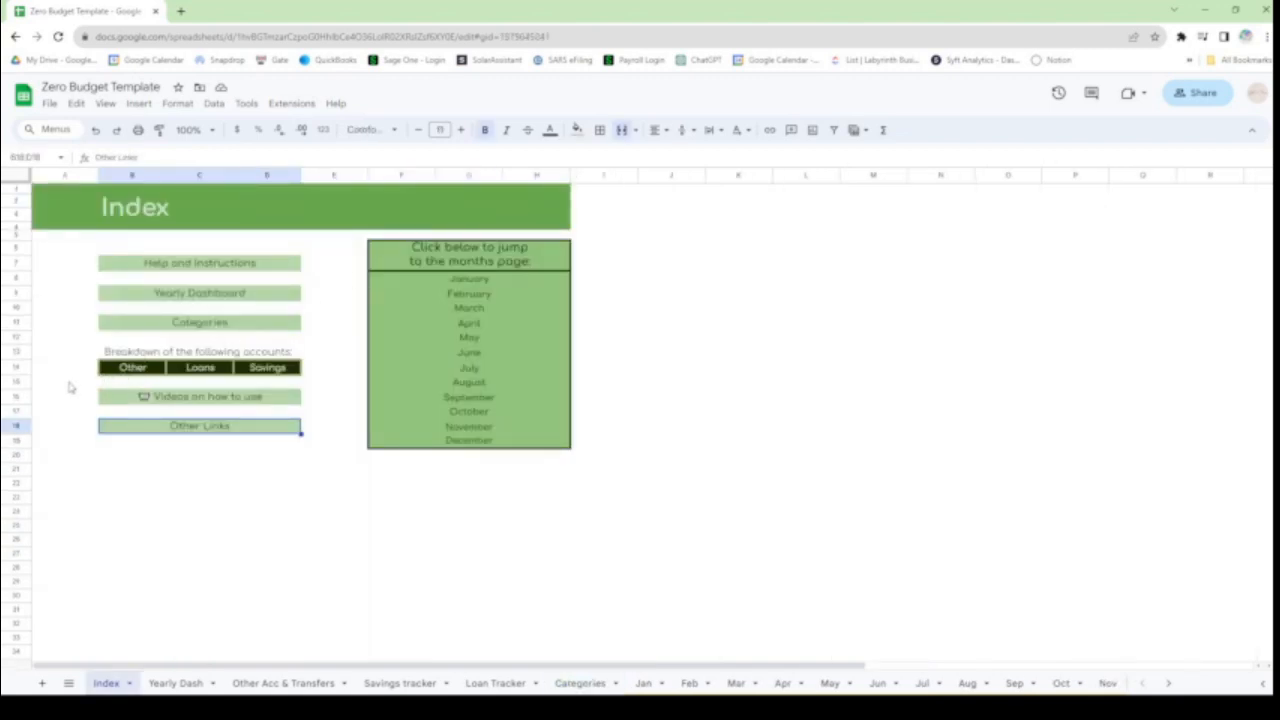
{"action": "mouse_move", "coordinate": [136, 371]}
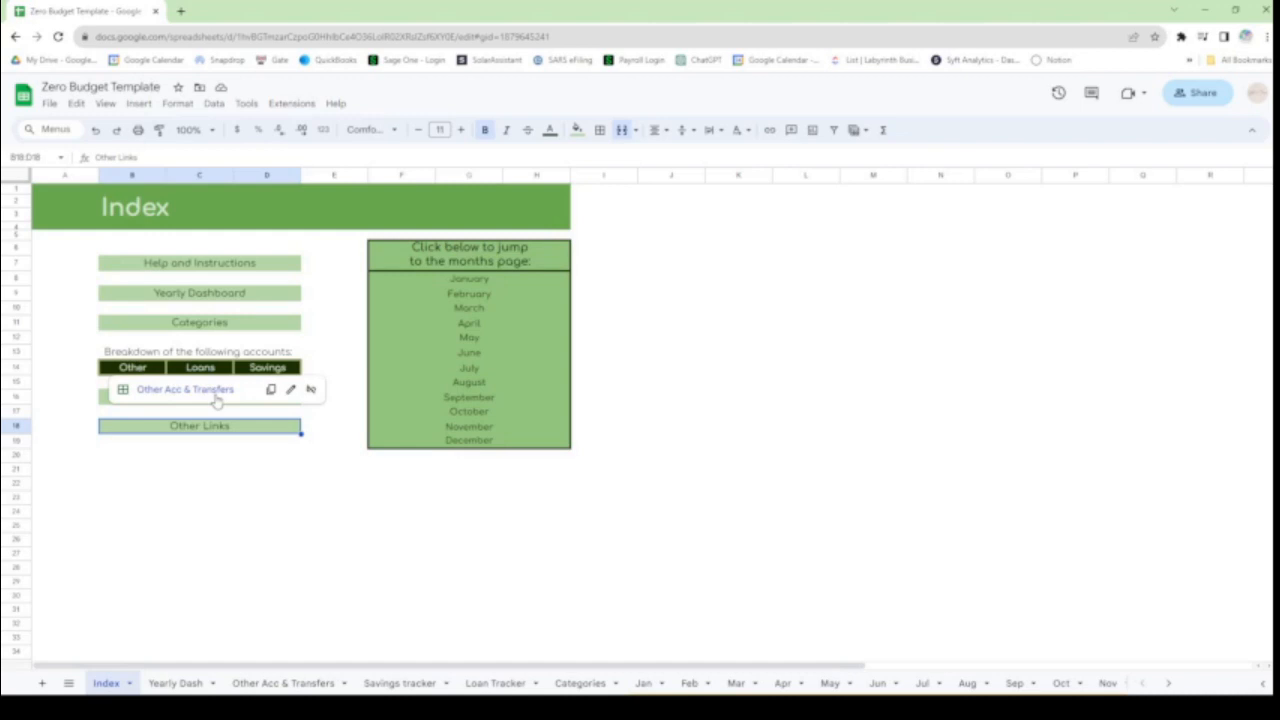
{"action": "mouse_move", "coordinate": [203, 372]}
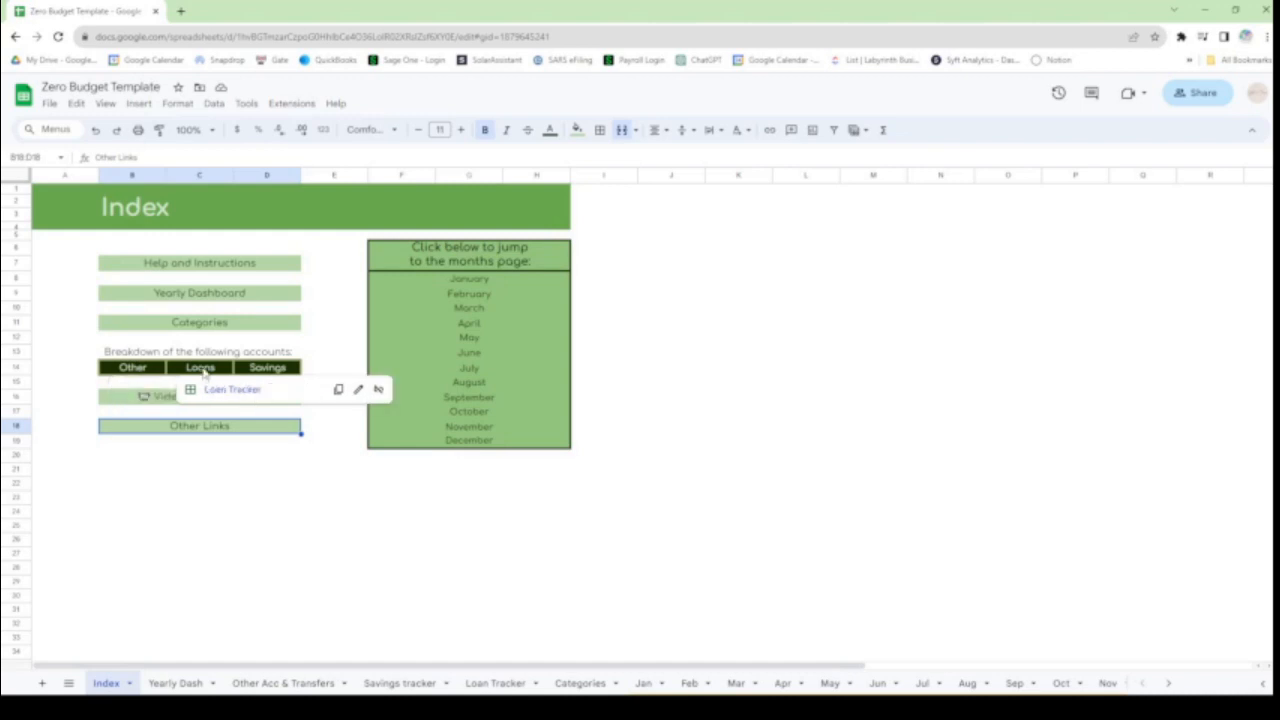
{"action": "mouse_move", "coordinate": [280, 371]}
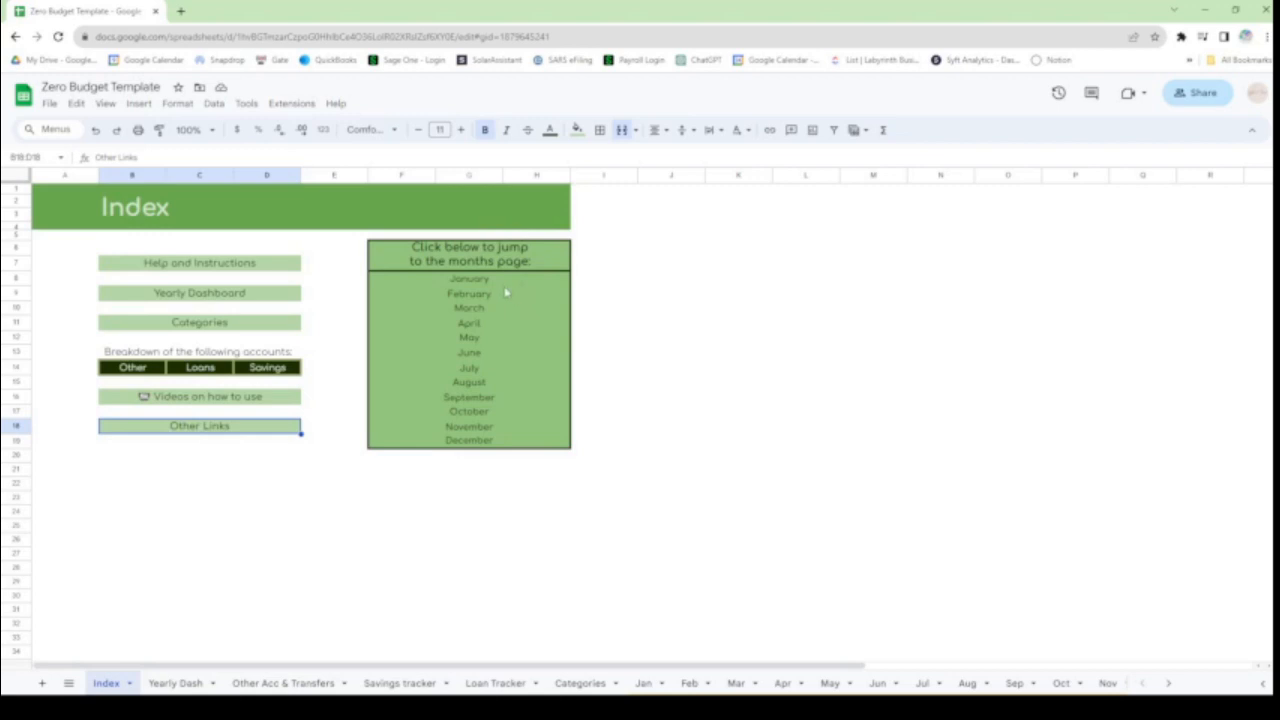
Step: Preview the month links on the Index sheet and open the October sheet through its link
{"action": "mouse_move", "coordinate": [482, 282]}
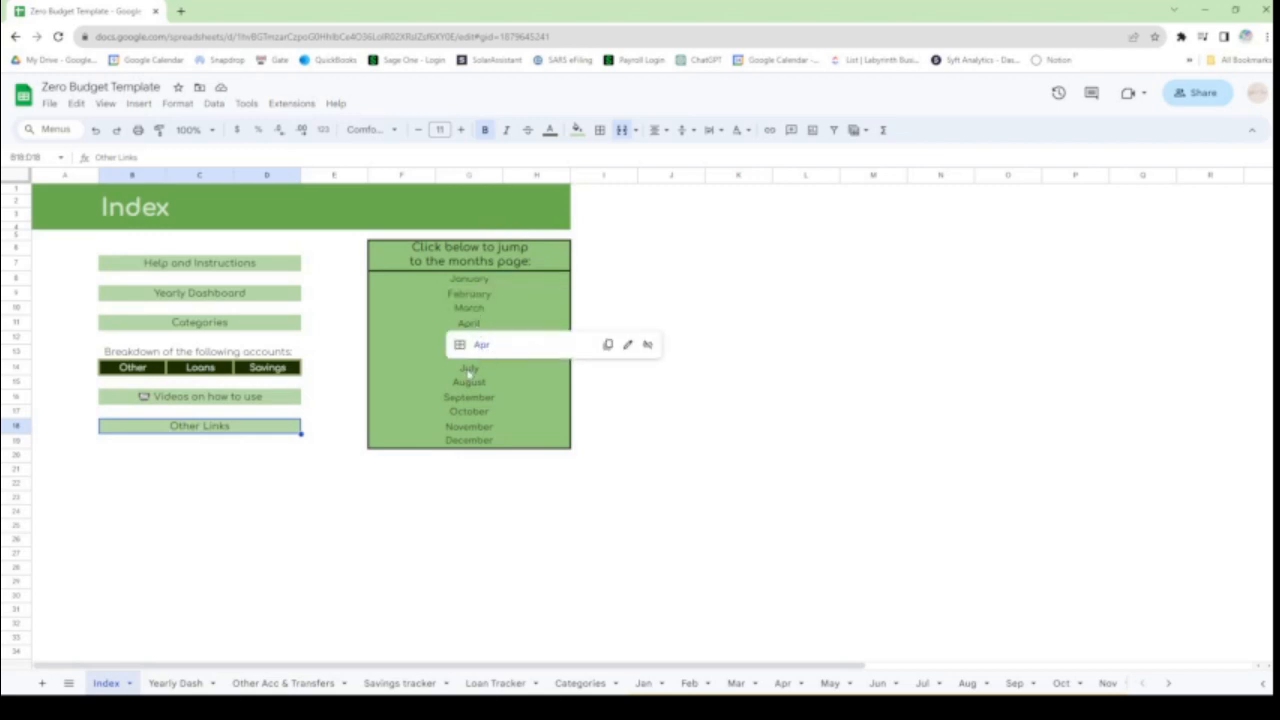
{"action": "mouse_move", "coordinate": [470, 370]}
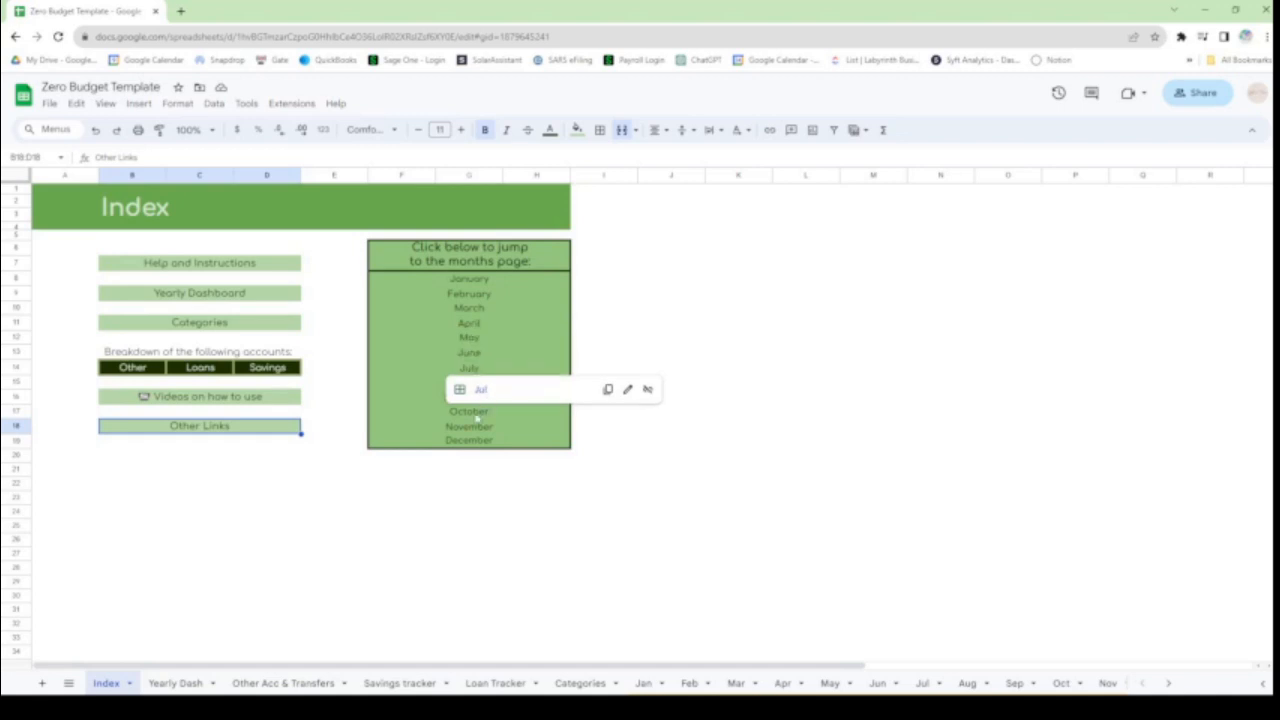
{"action": "mouse_move", "coordinate": [484, 411]}
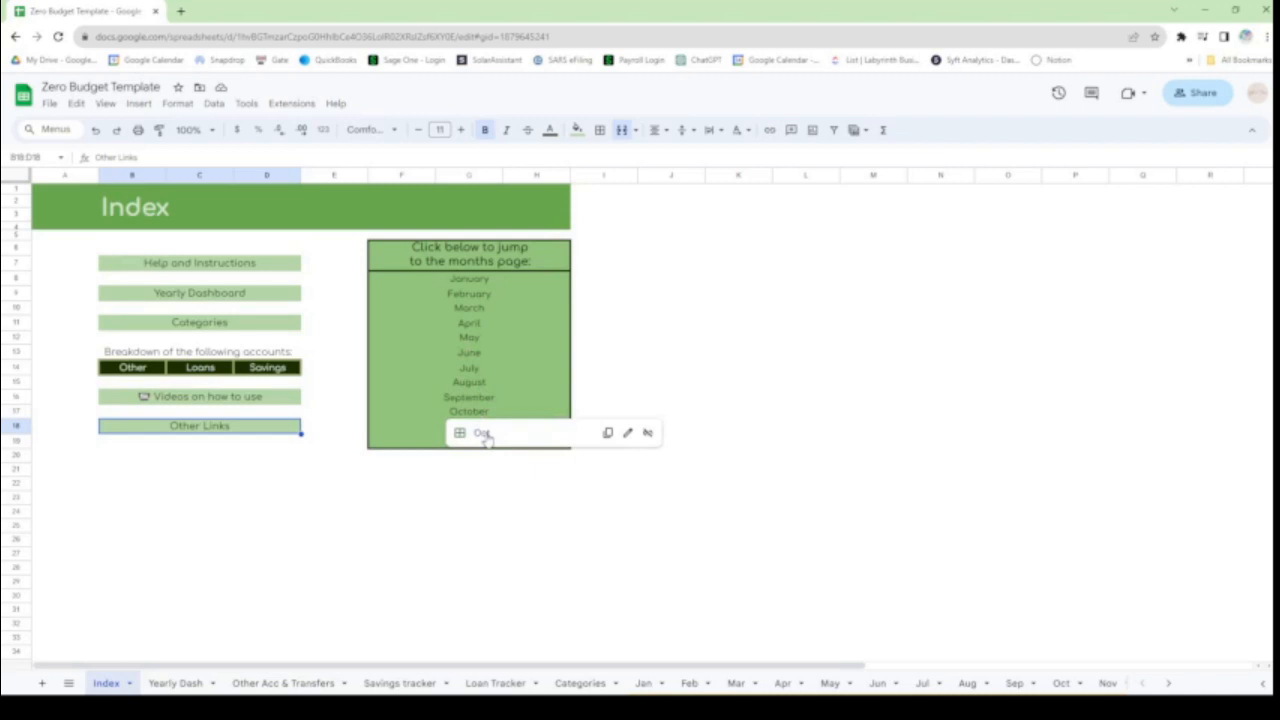
{"action": "left_click", "coordinate": [482, 433]}
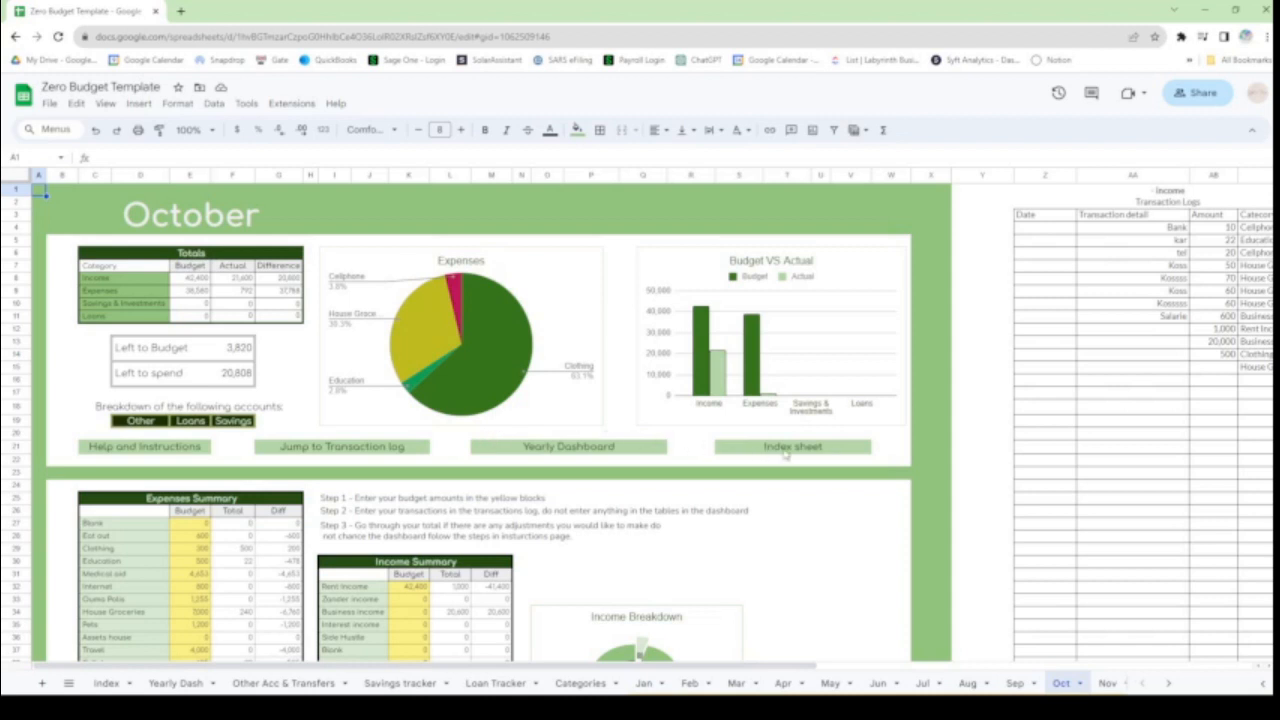
Step: Return to the Index sheet through its link and open the November sheet
{"action": "mouse_move", "coordinate": [790, 450]}
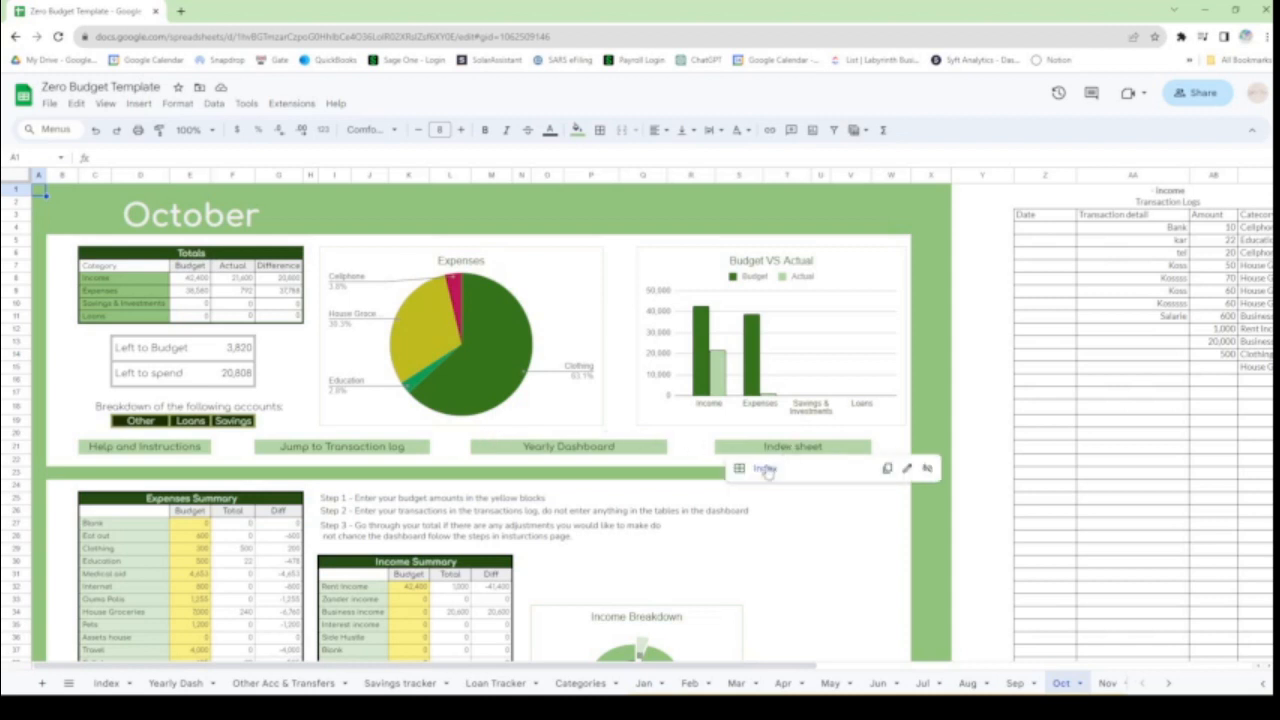
{"action": "left_click", "coordinate": [765, 469]}
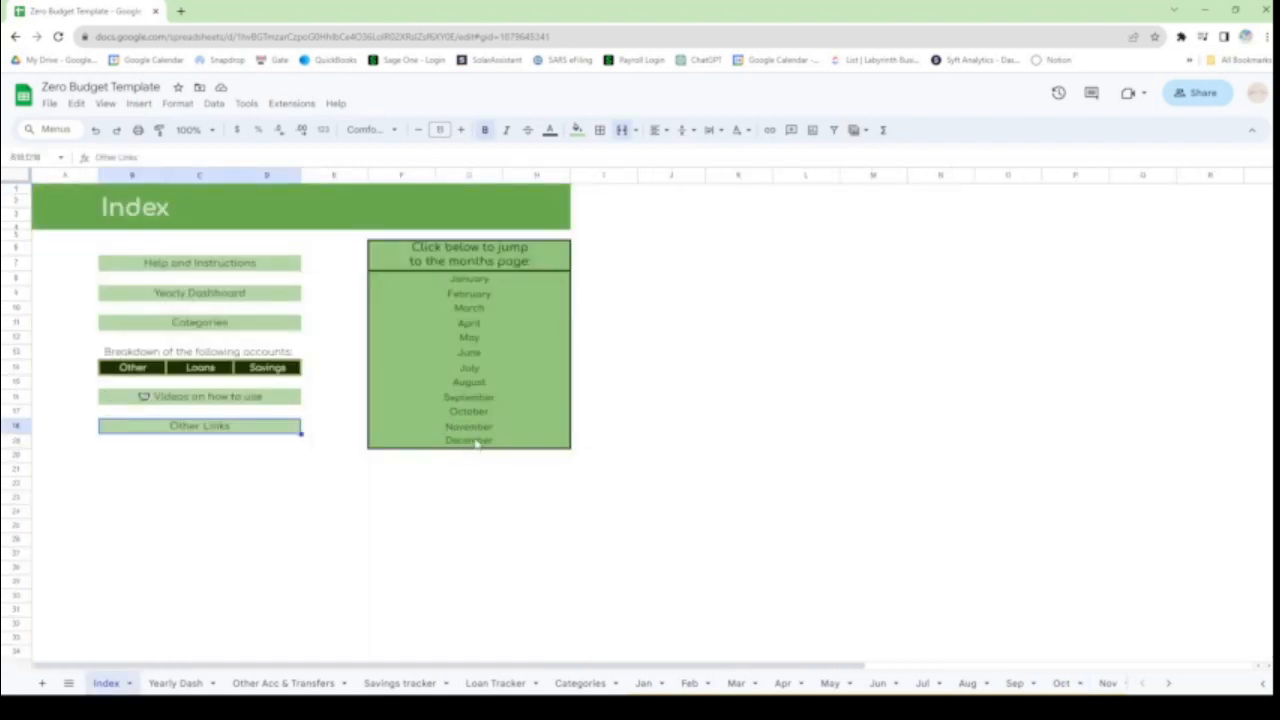
{"action": "mouse_move", "coordinate": [477, 443]}
{"action": "left_click", "coordinate": [486, 470]}
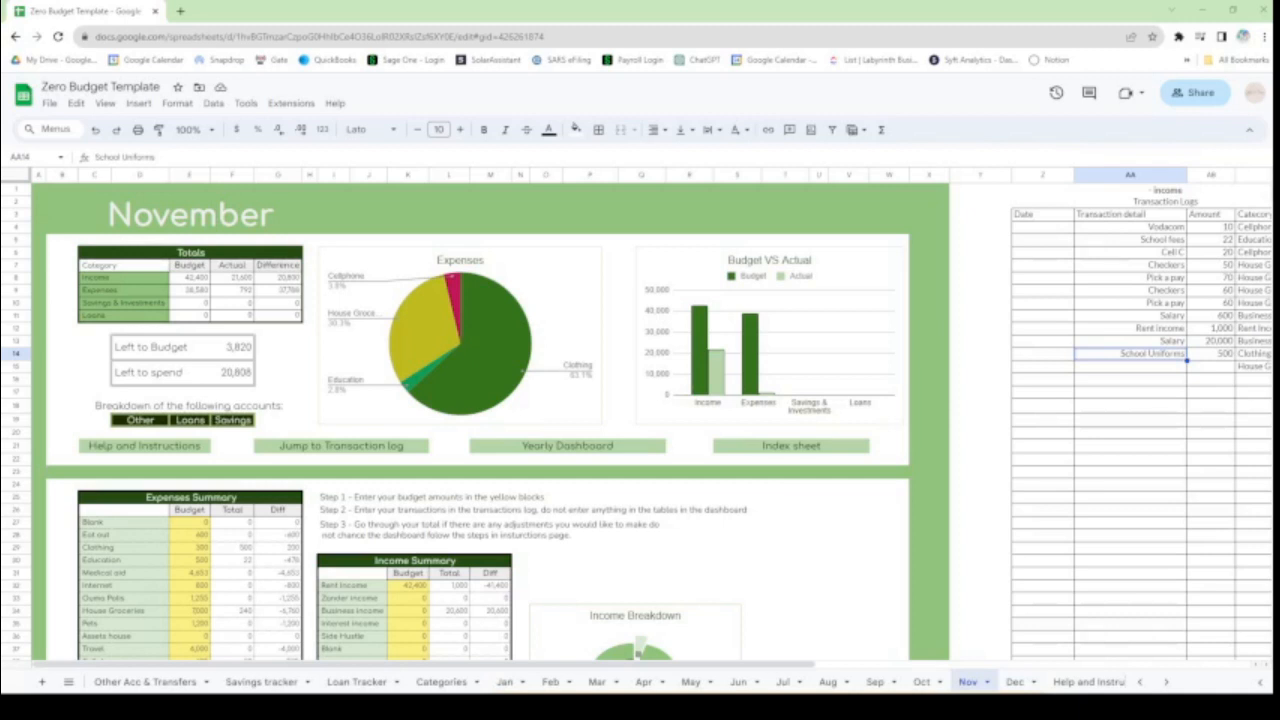
Step: Examine November's Totals table, the Income budget in E8, and the Blank and Clothing budget cells in the Expenses Summary
{"action": "left_click_drag", "start_coordinate": [185, 252], "coordinate": [296, 318]}
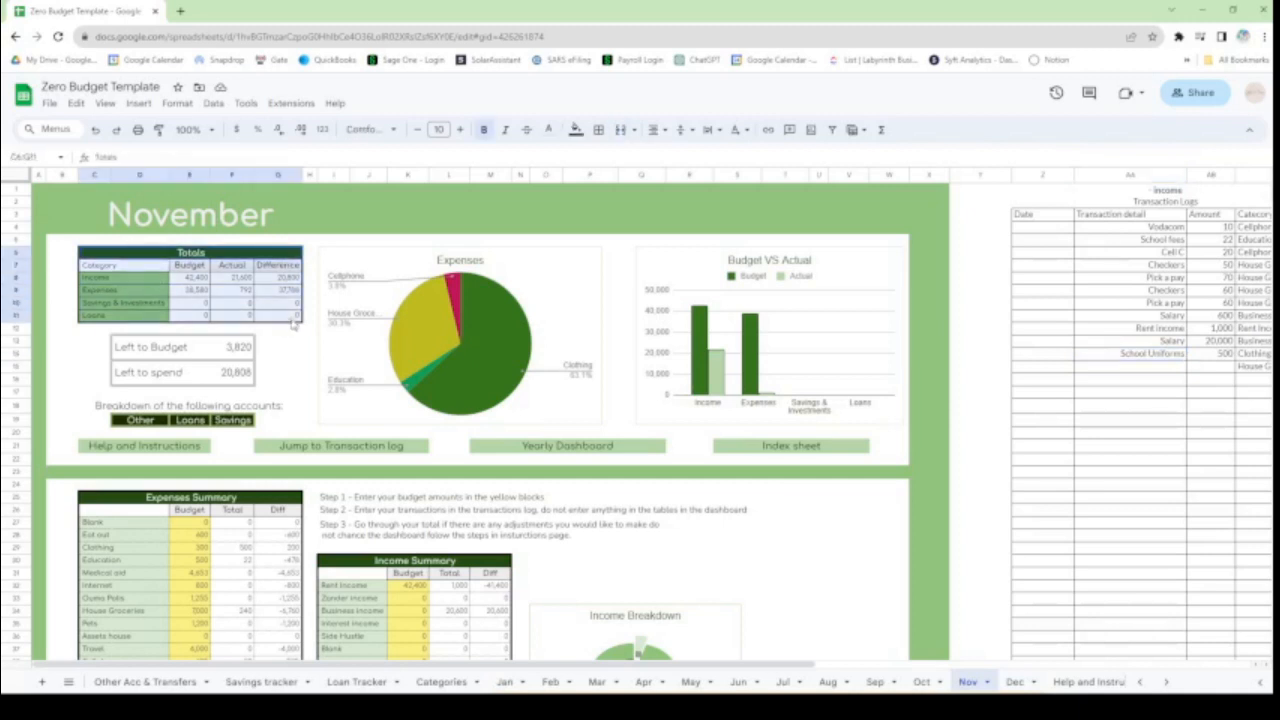
{"action": "left_click", "coordinate": [185, 279]}
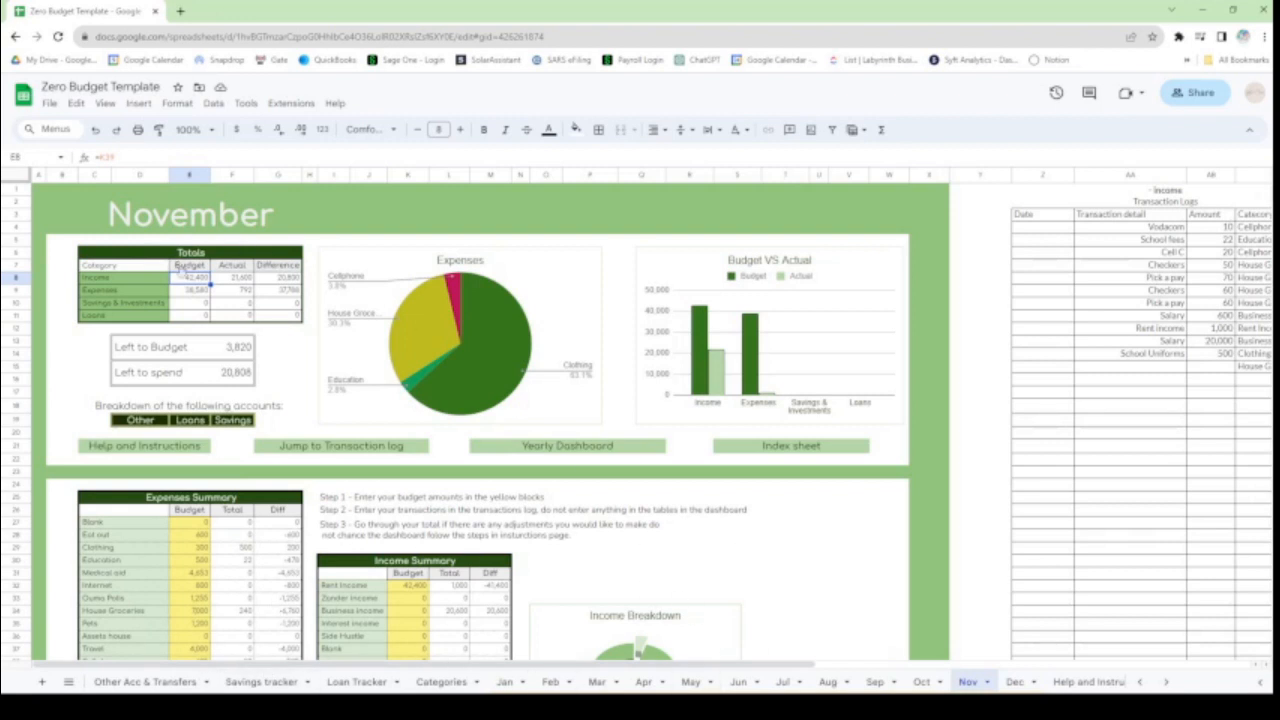
{"action": "left_click", "coordinate": [190, 533]}
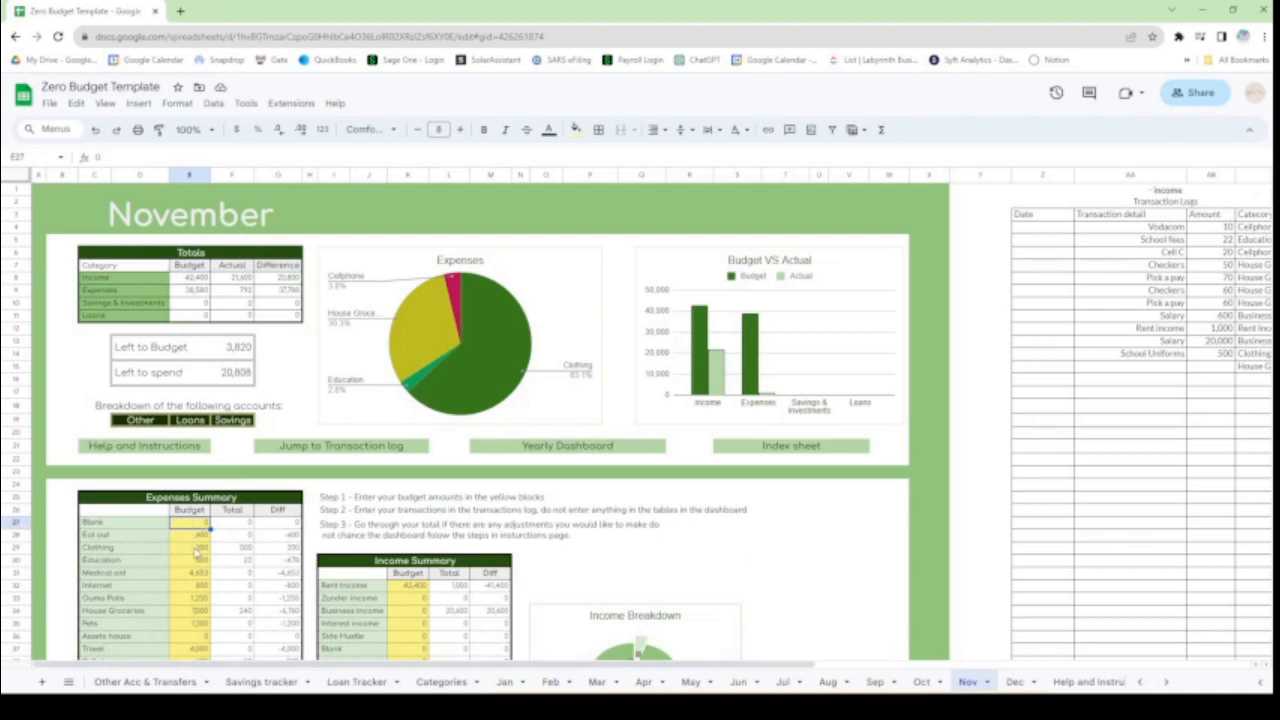
{"action": "left_click", "coordinate": [197, 549]}
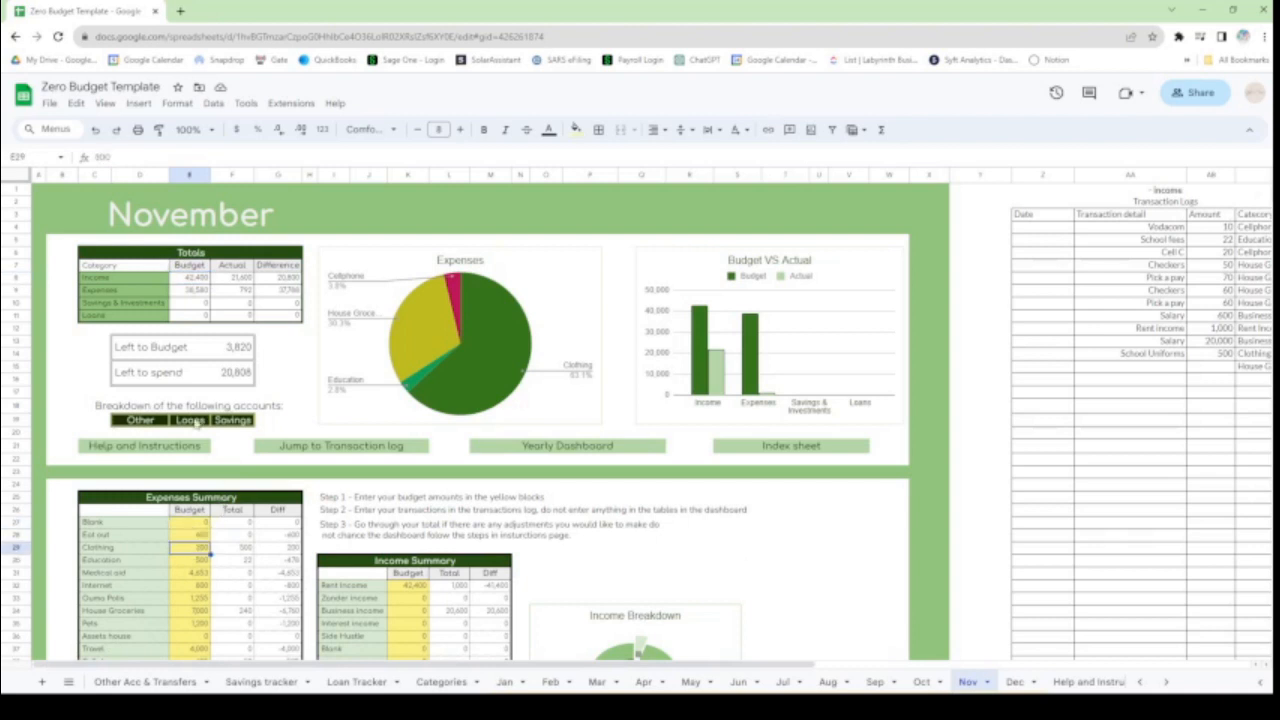
Step: Examine the Left to Budget and Left to spend amounts and their formulas on the November sheet
{"action": "left_click_drag", "start_coordinate": [125, 347], "coordinate": [226, 376]}
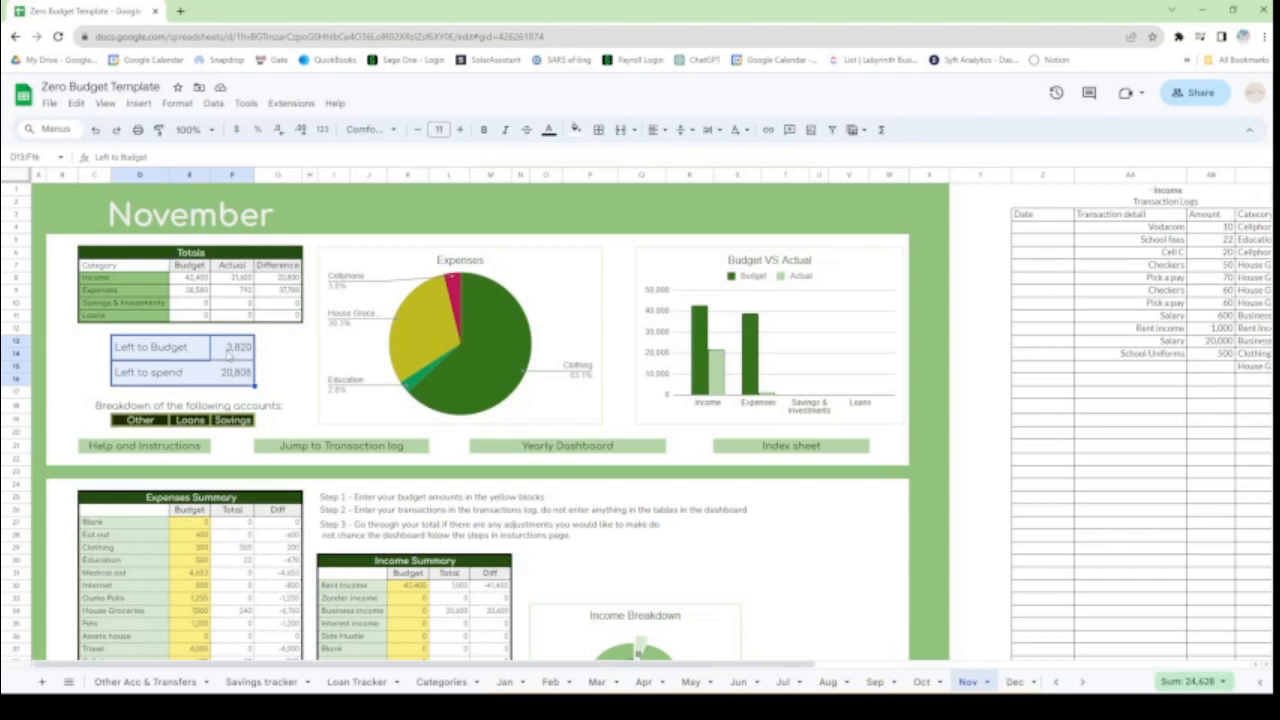
{"action": "left_click", "coordinate": [236, 352]}
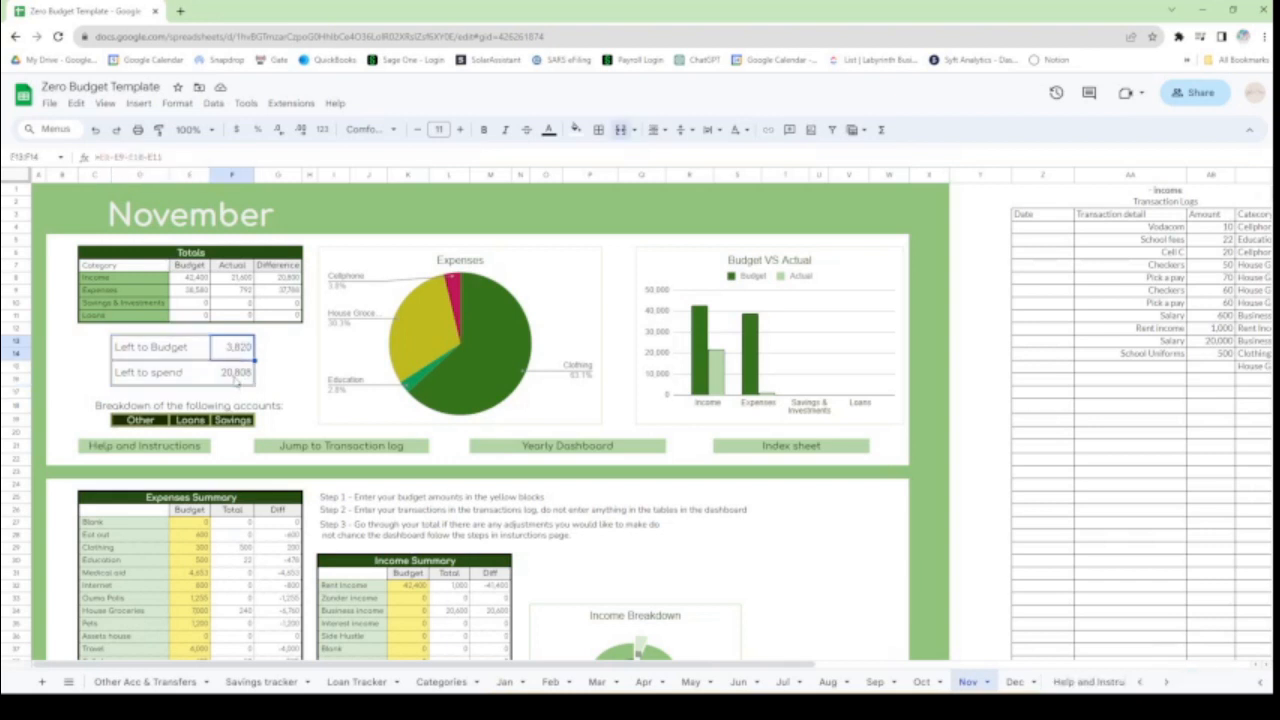
{"action": "left_click", "coordinate": [236, 382]}
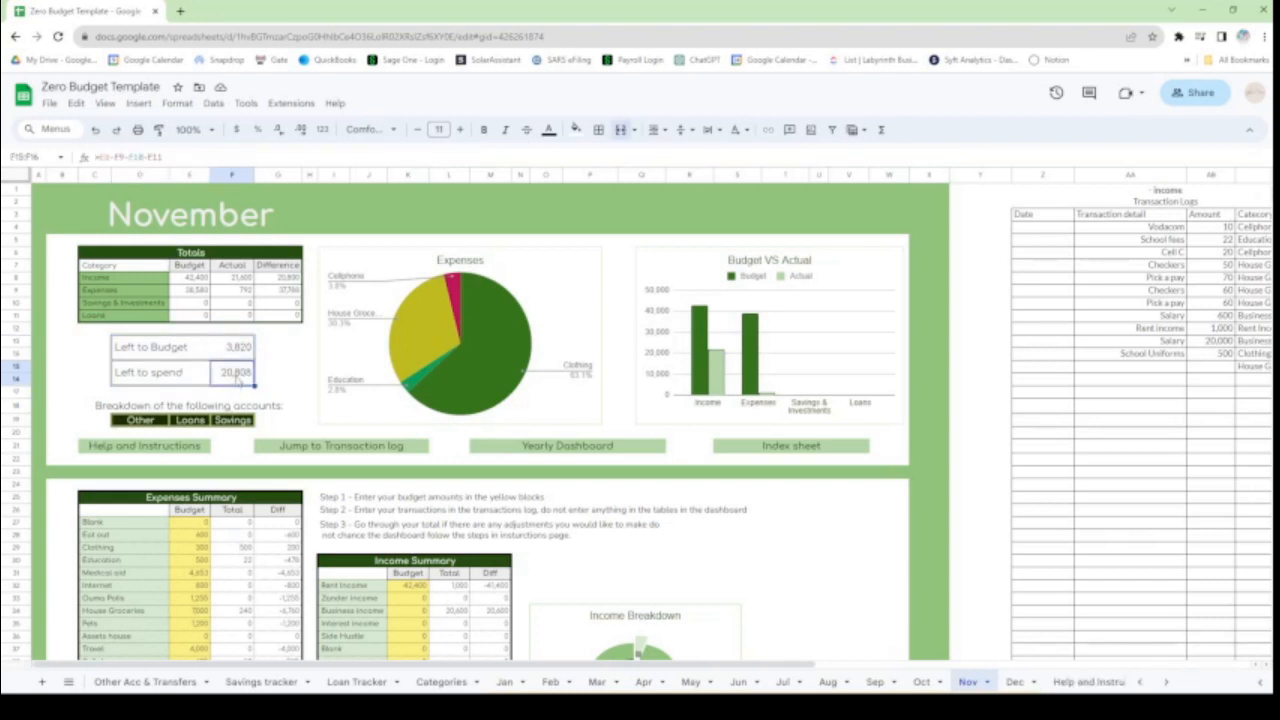
{"action": "left_click", "coordinate": [271, 372]}
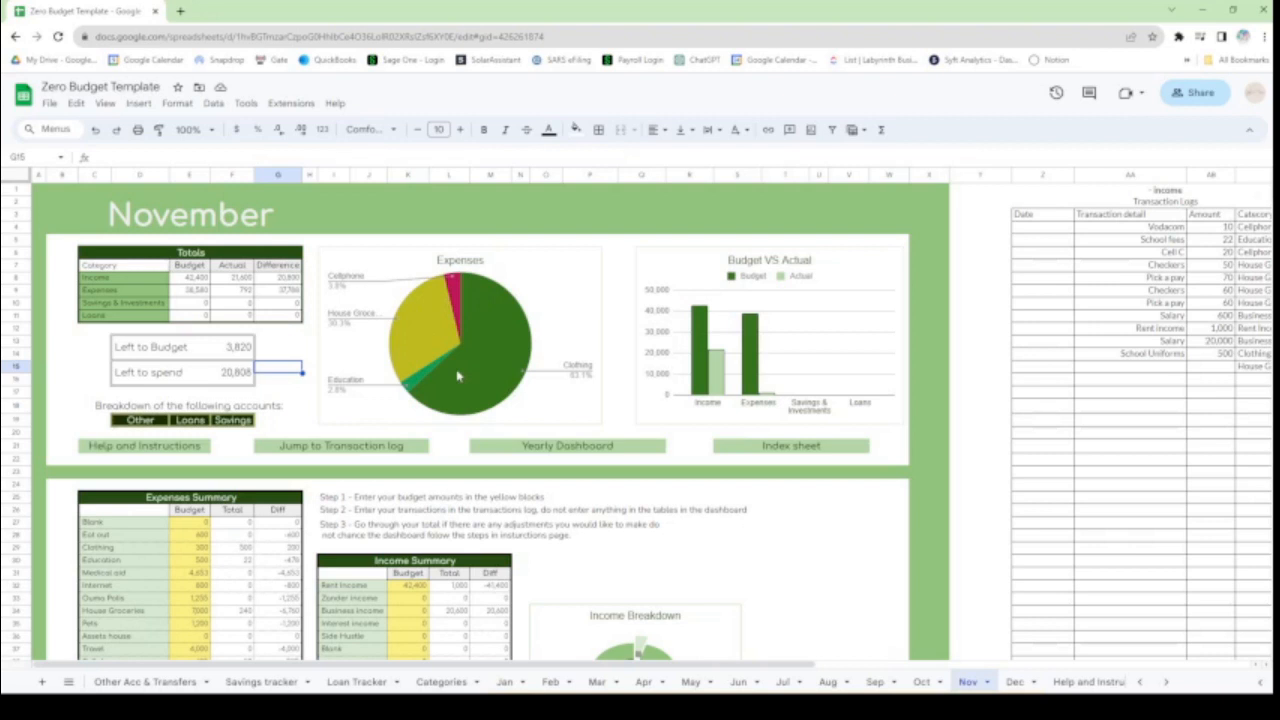
Step: Select the Expenses pie chart on the November sheet and examine its category slices
{"action": "left_click", "coordinate": [418, 333]}
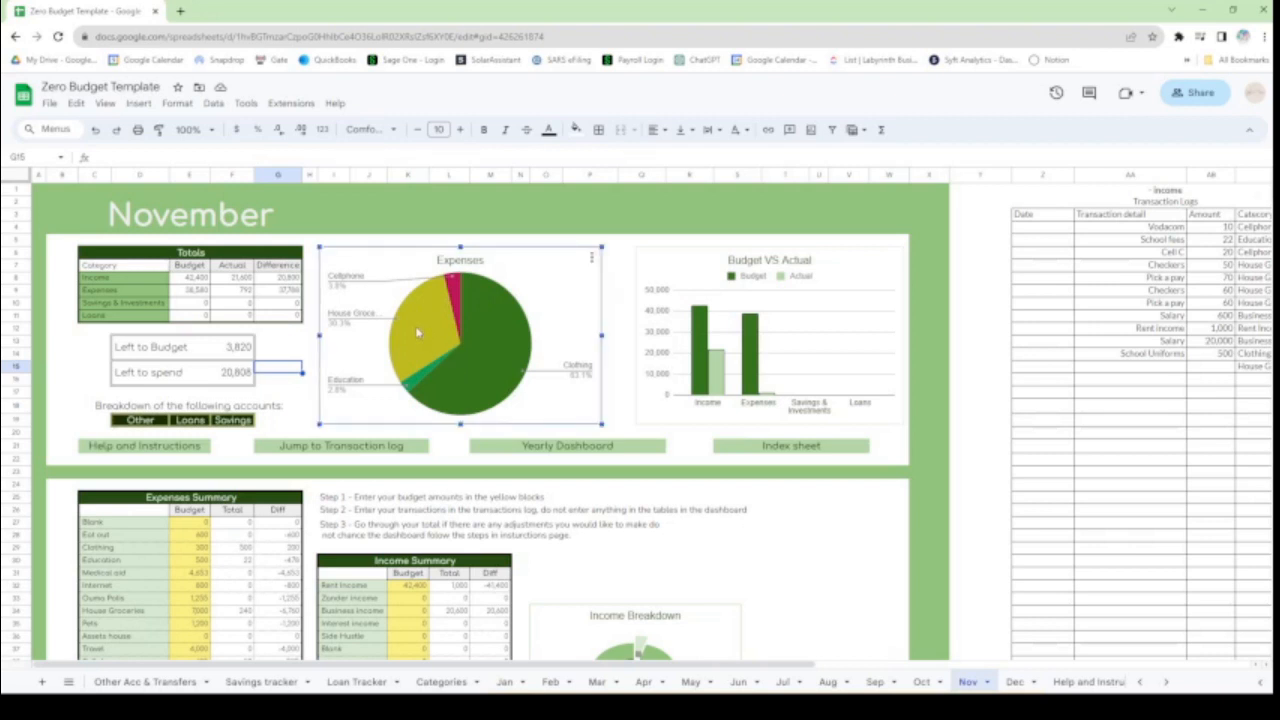
{"action": "mouse_move", "coordinate": [475, 320]}
{"action": "mouse_move", "coordinate": [483, 367]}
Step: Preview the account breakdown links and the Help and Instructions, Transaction log, Yearly Dashboard and Index sheet links on the November sheet
{"action": "mouse_move", "coordinate": [230, 422]}
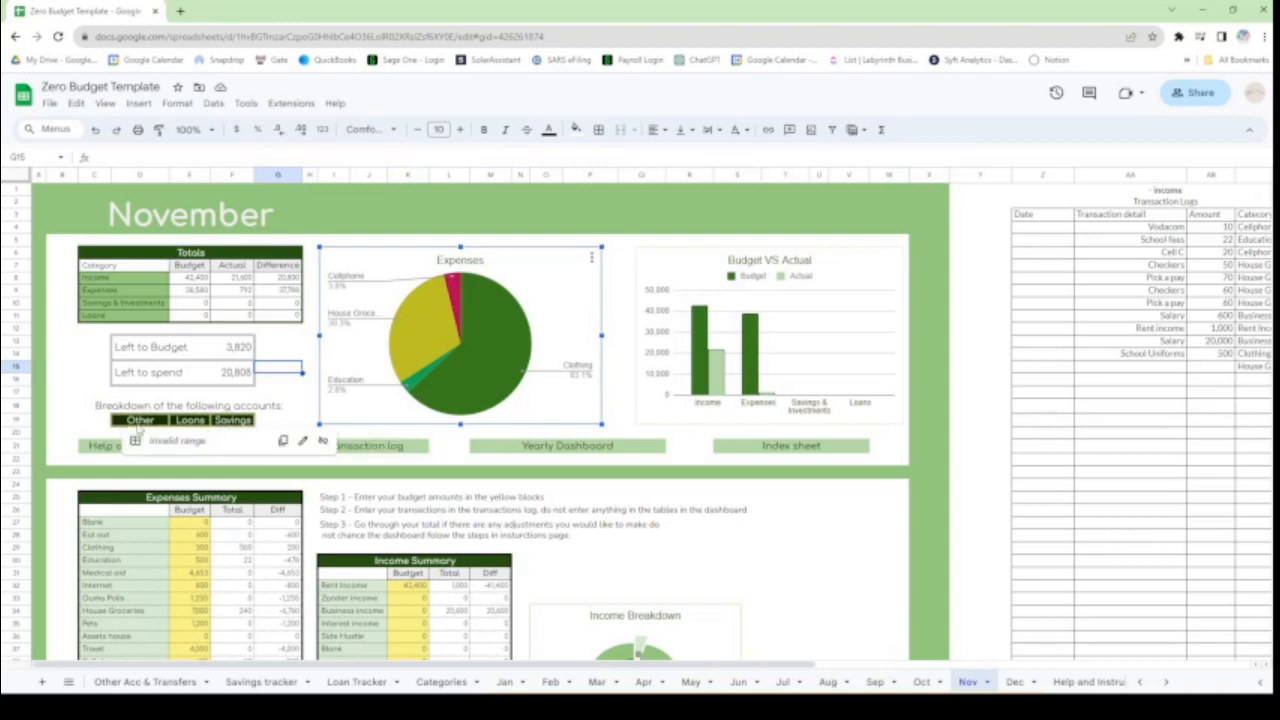
{"action": "left_click", "coordinate": [60, 449]}
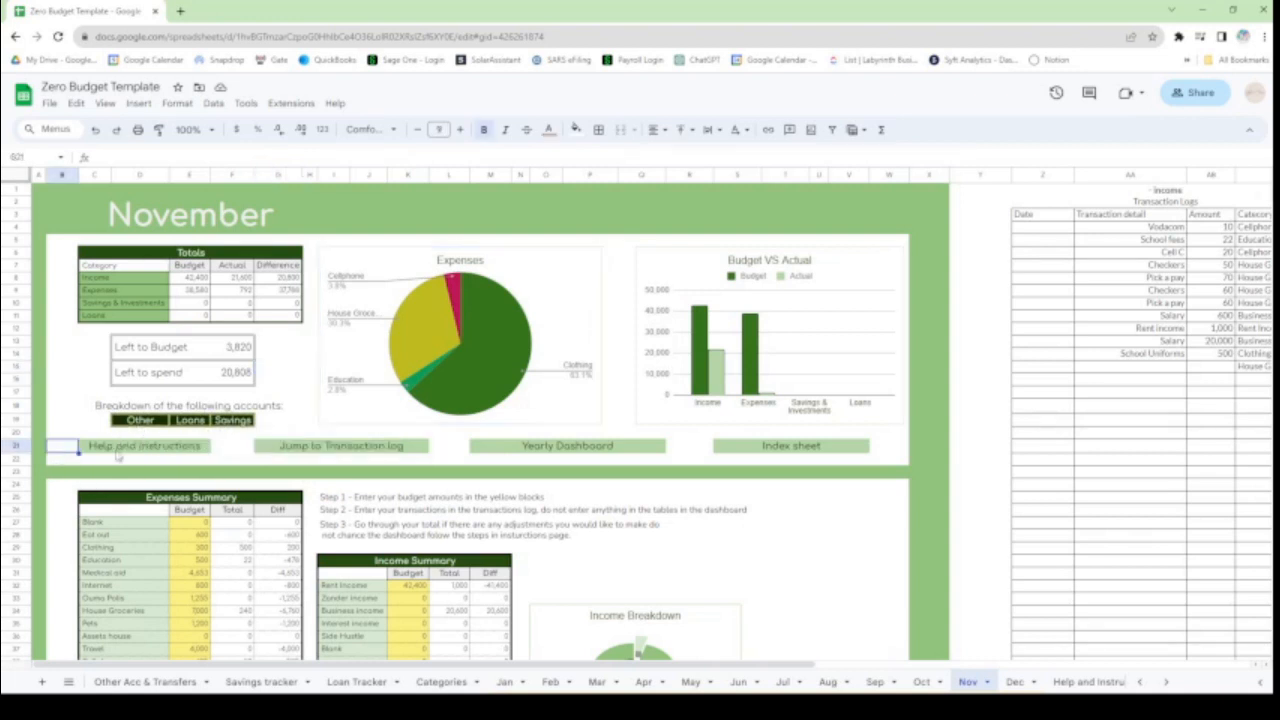
{"action": "mouse_move", "coordinate": [159, 452]}
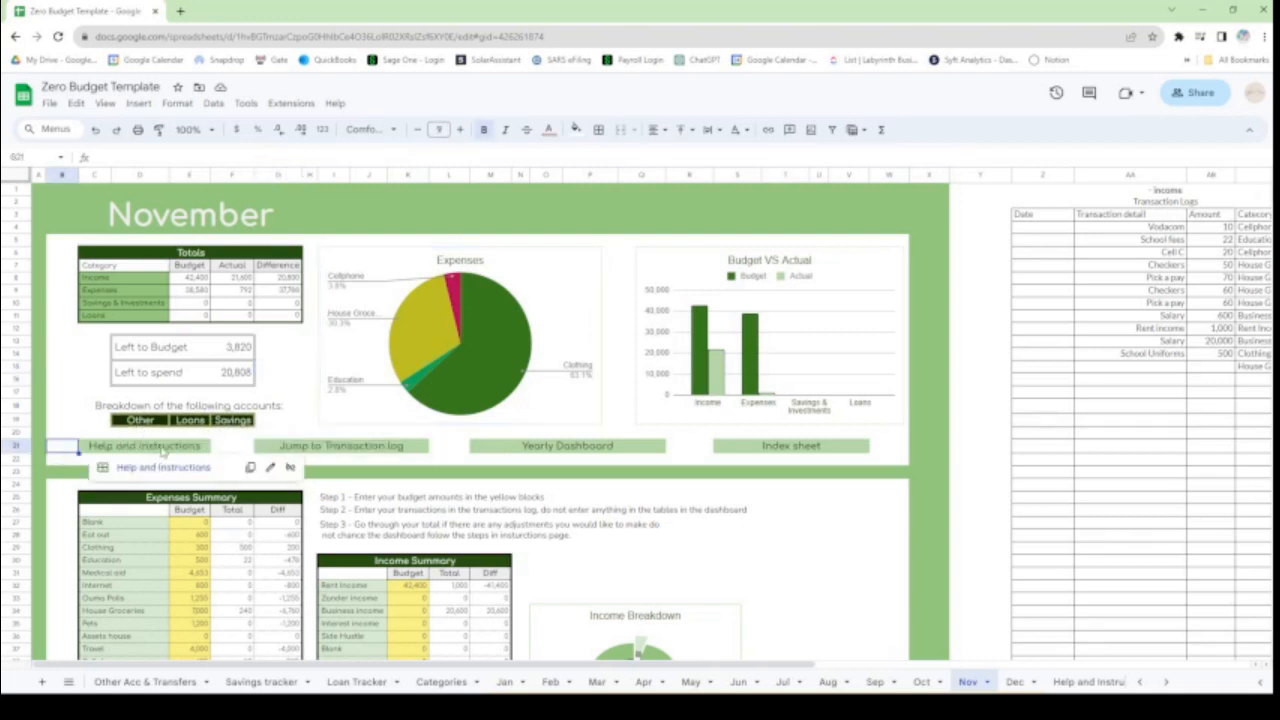
{"action": "mouse_move", "coordinate": [333, 452]}
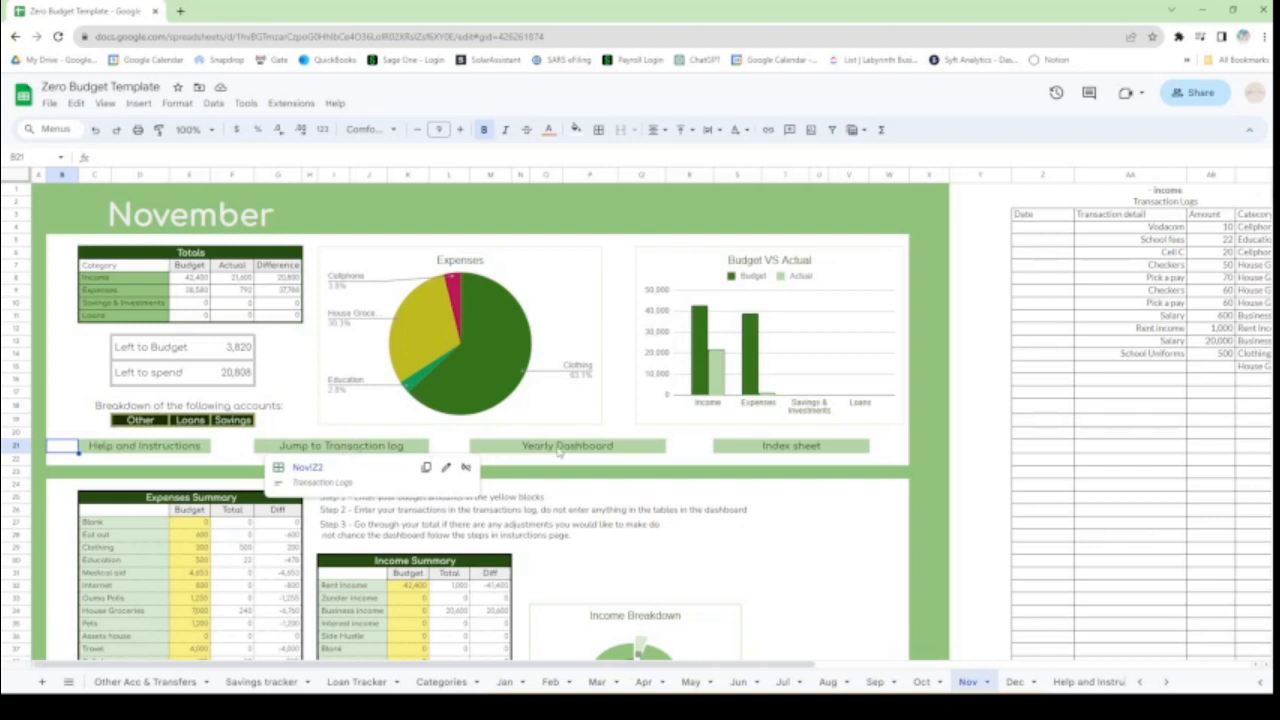
{"action": "mouse_move", "coordinate": [568, 452]}
{"action": "mouse_move", "coordinate": [801, 452]}
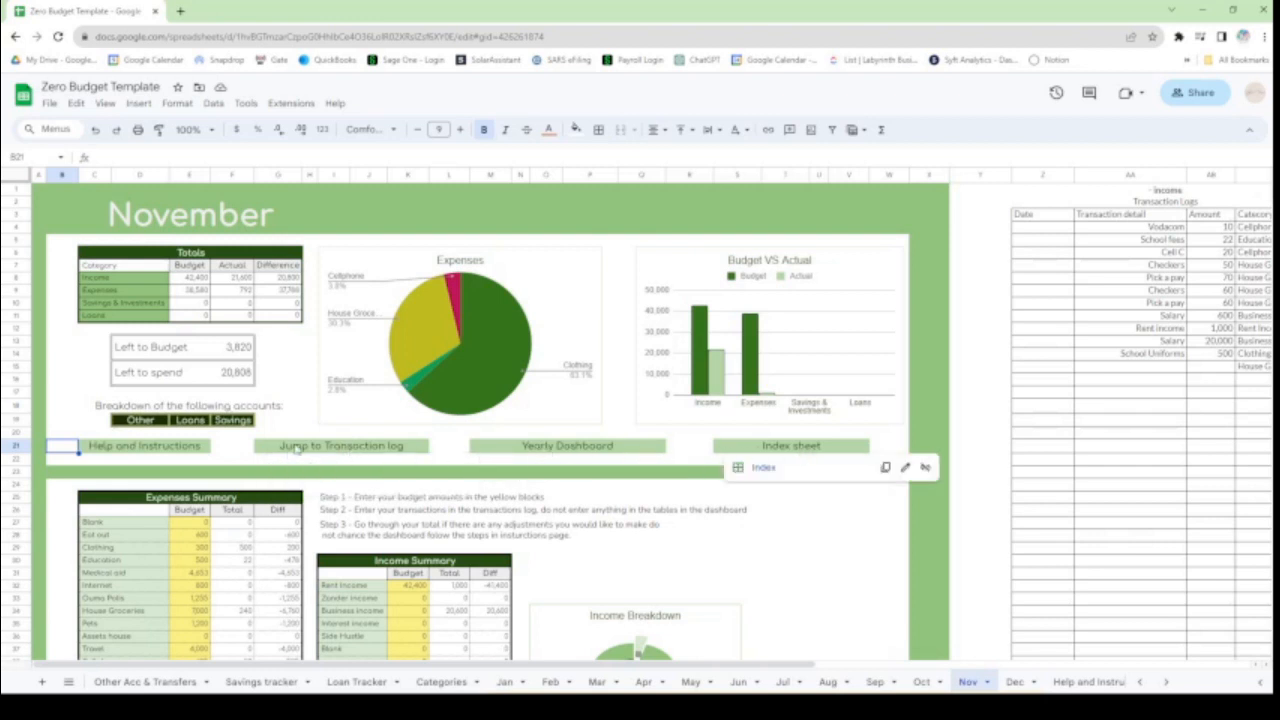
Step: Follow the Jump to Transaction log link to Nov!Z2 and bring the whole Transaction Logs table into view
{"action": "left_click", "coordinate": [338, 450]}
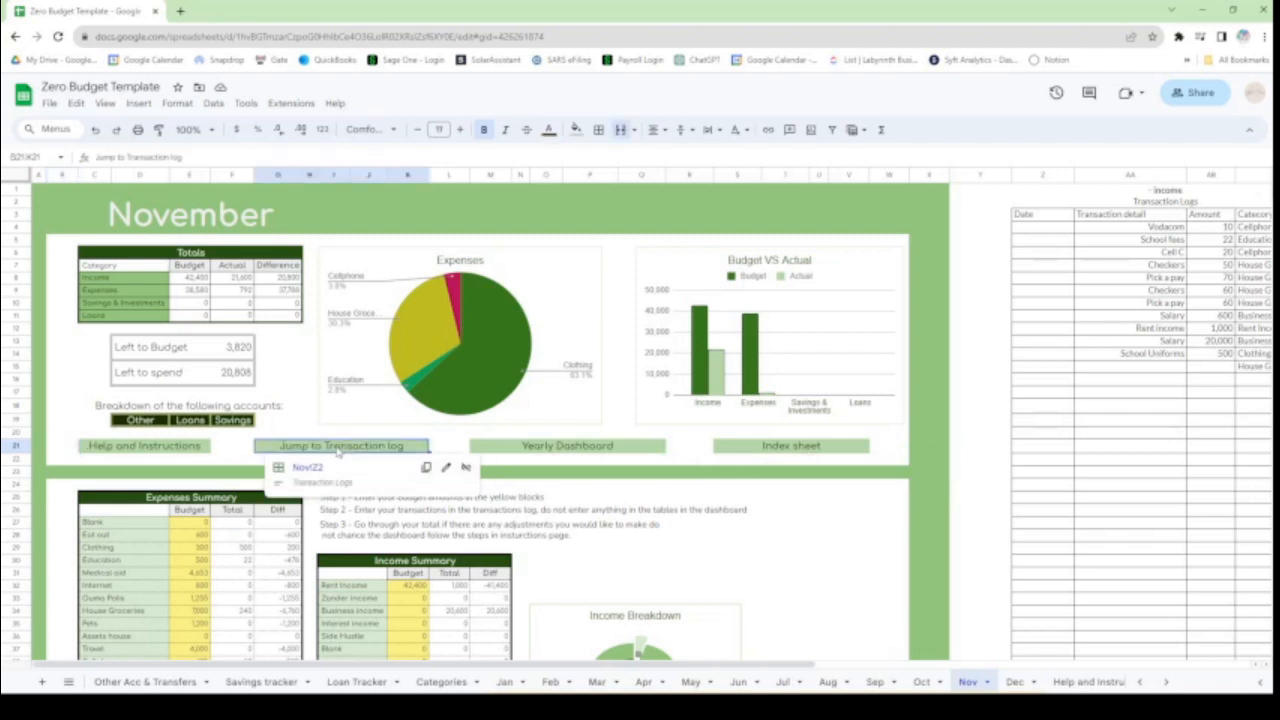
{"action": "left_click", "coordinate": [301, 468]}
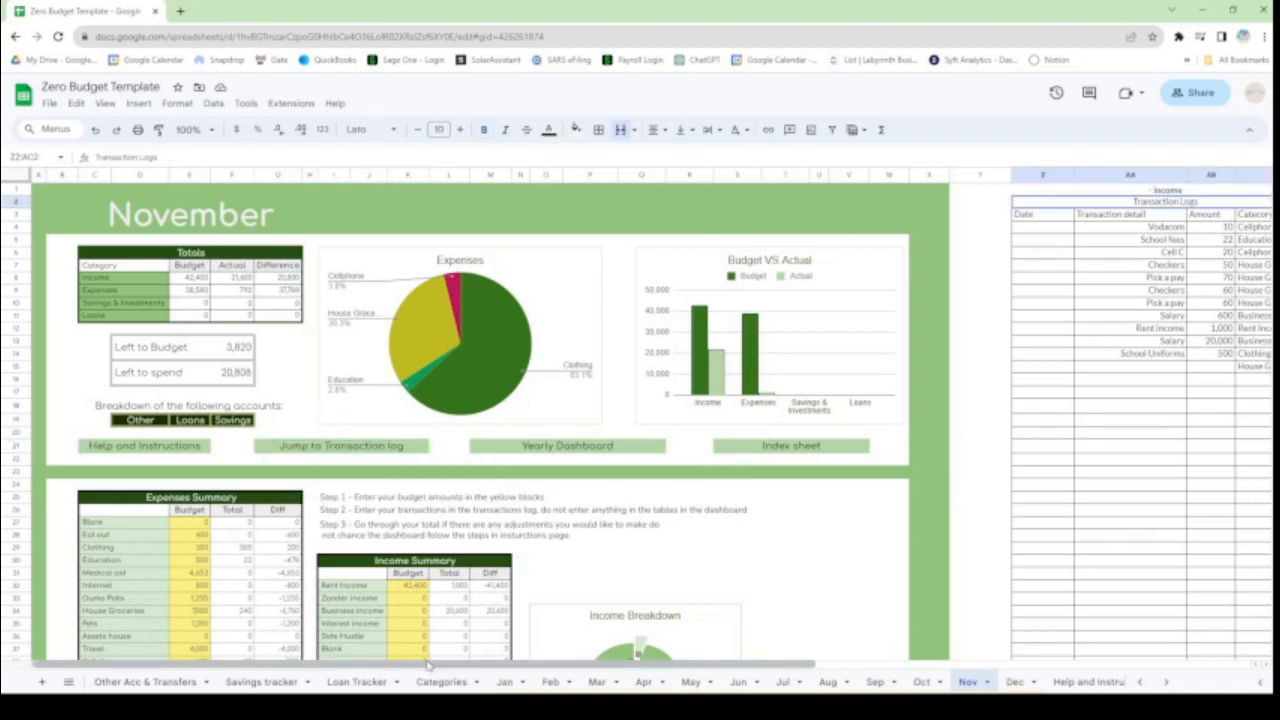
{"action": "left_click_drag", "start_coordinate": [430, 666], "coordinate": [420, 640]}
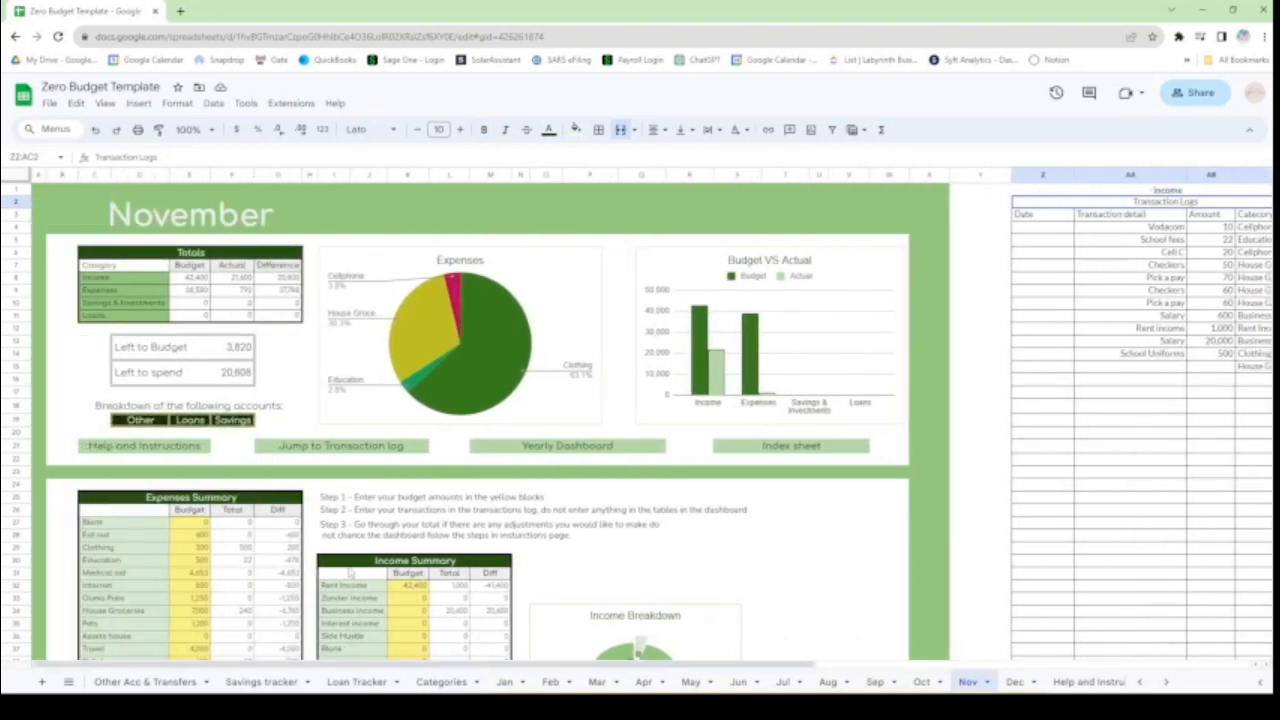
{"action": "left_click", "coordinate": [343, 449]}
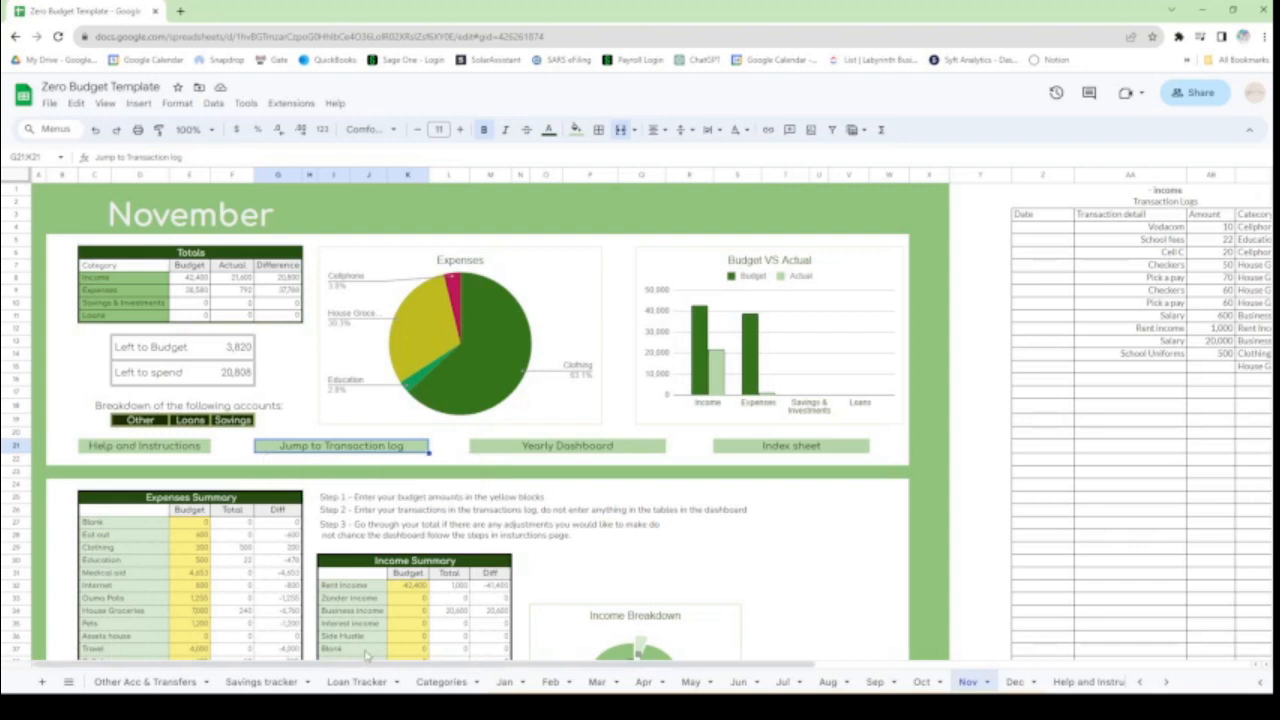
{"action": "mouse_move", "coordinate": [344, 453]}
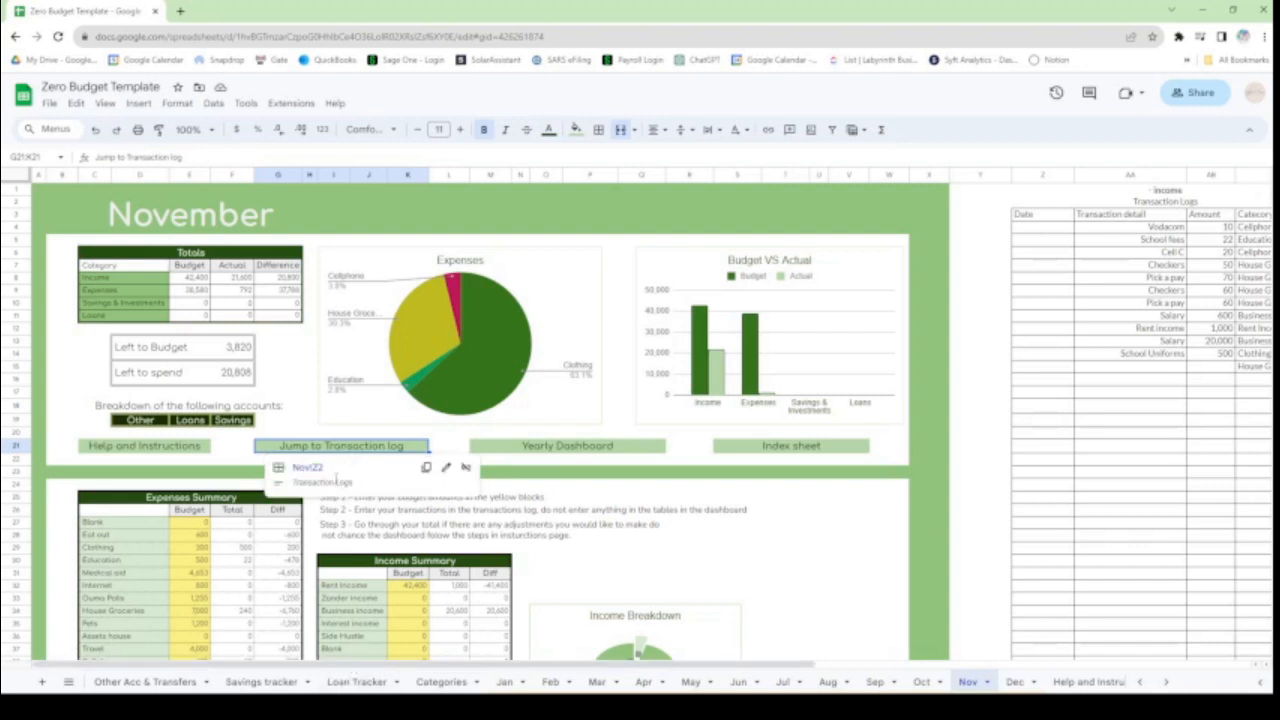
{"action": "left_click", "coordinate": [308, 469]}
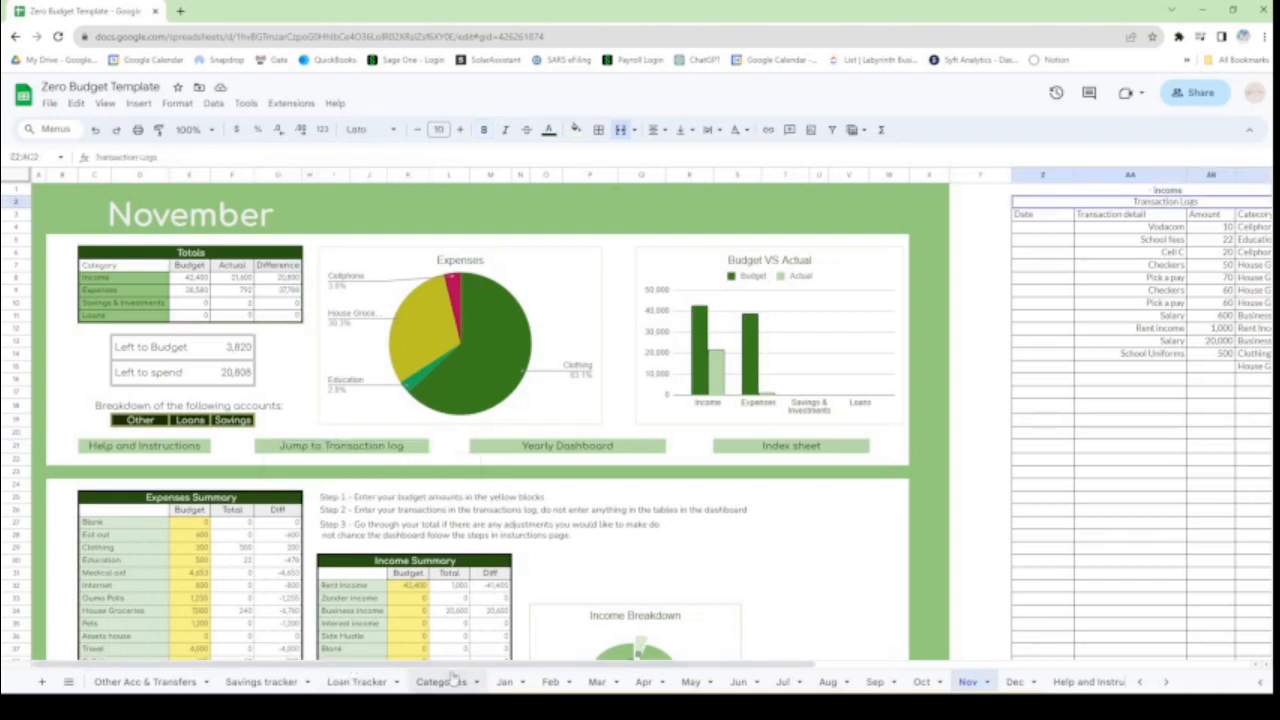
{"action": "left_click_drag", "start_coordinate": [458, 666], "coordinate": [775, 678]}
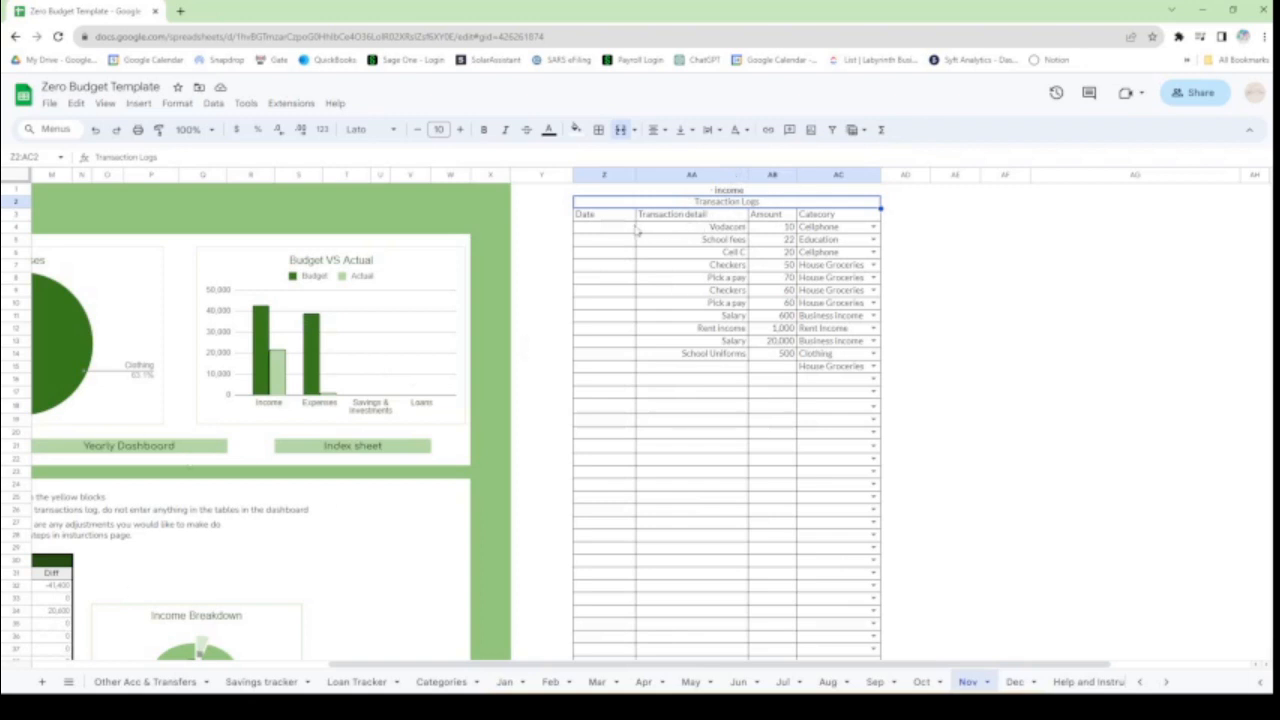
Step: Highlight the log's Date, Transaction detail and Amount columns and view the category choices for the first transaction
{"action": "left_click_drag", "start_coordinate": [612, 232], "coordinate": [753, 502]}
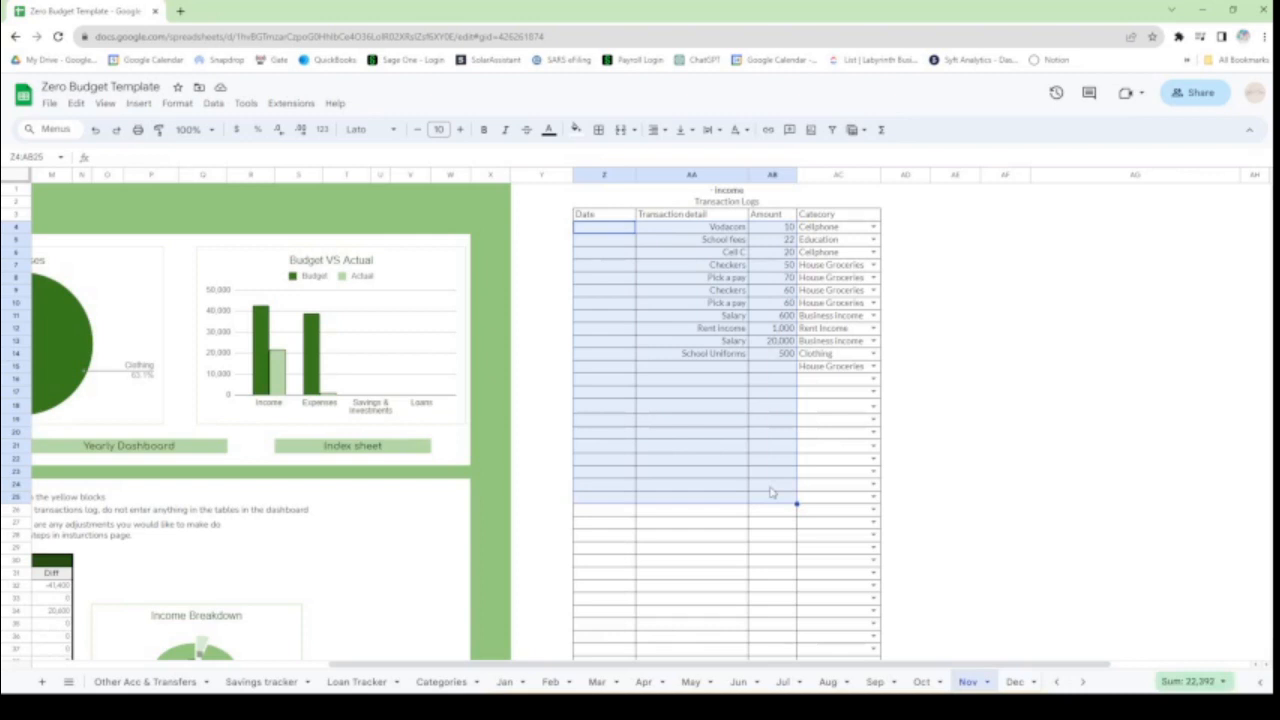
{"action": "left_click", "coordinate": [873, 227]}
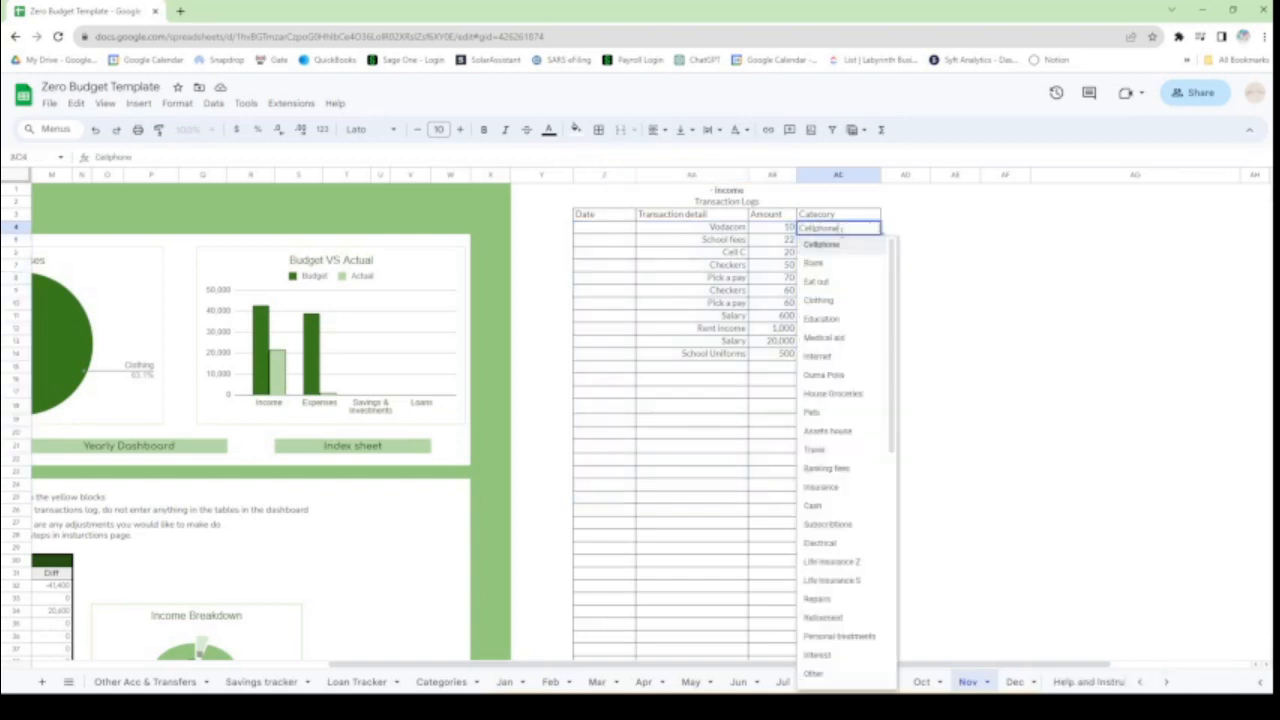
{"action": "left_click", "coordinate": [979, 500]}
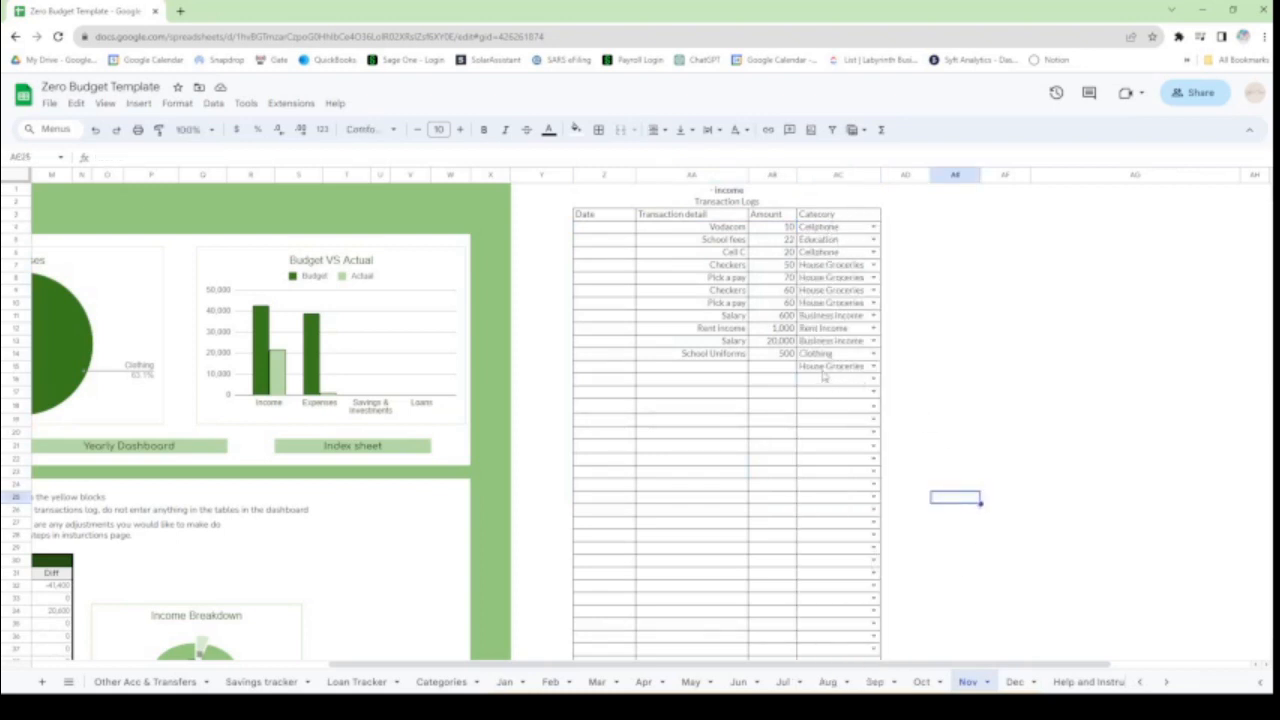
Step: Look through the full list of category choices for the House Groceries entry in AC15, leaving it unchanged
{"action": "left_click", "coordinate": [873, 366]}
{"action": "scroll", "coordinate": [848, 598], "scroll_direction": "down", "scroll_amount": 3}
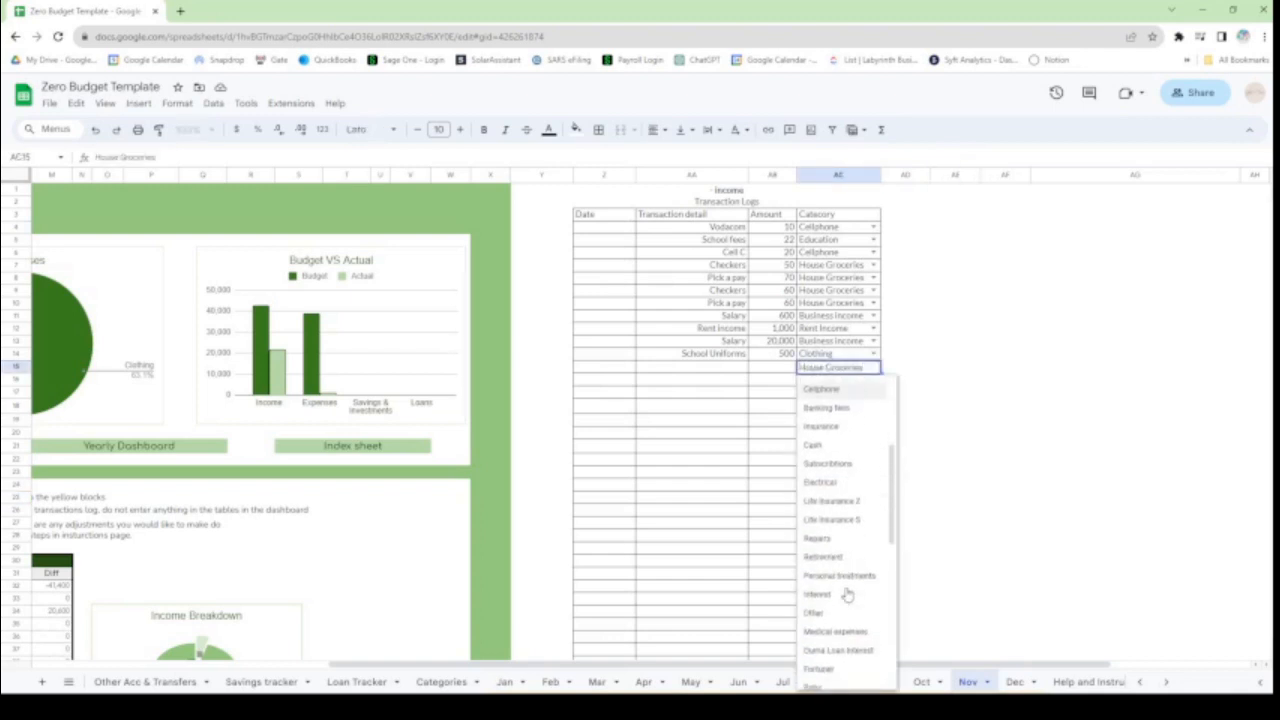
{"action": "scroll", "coordinate": [846, 465], "scroll_direction": "down", "scroll_amount": 3}
{"action": "scroll", "coordinate": [857, 590], "scroll_direction": "up", "scroll_amount": 6}
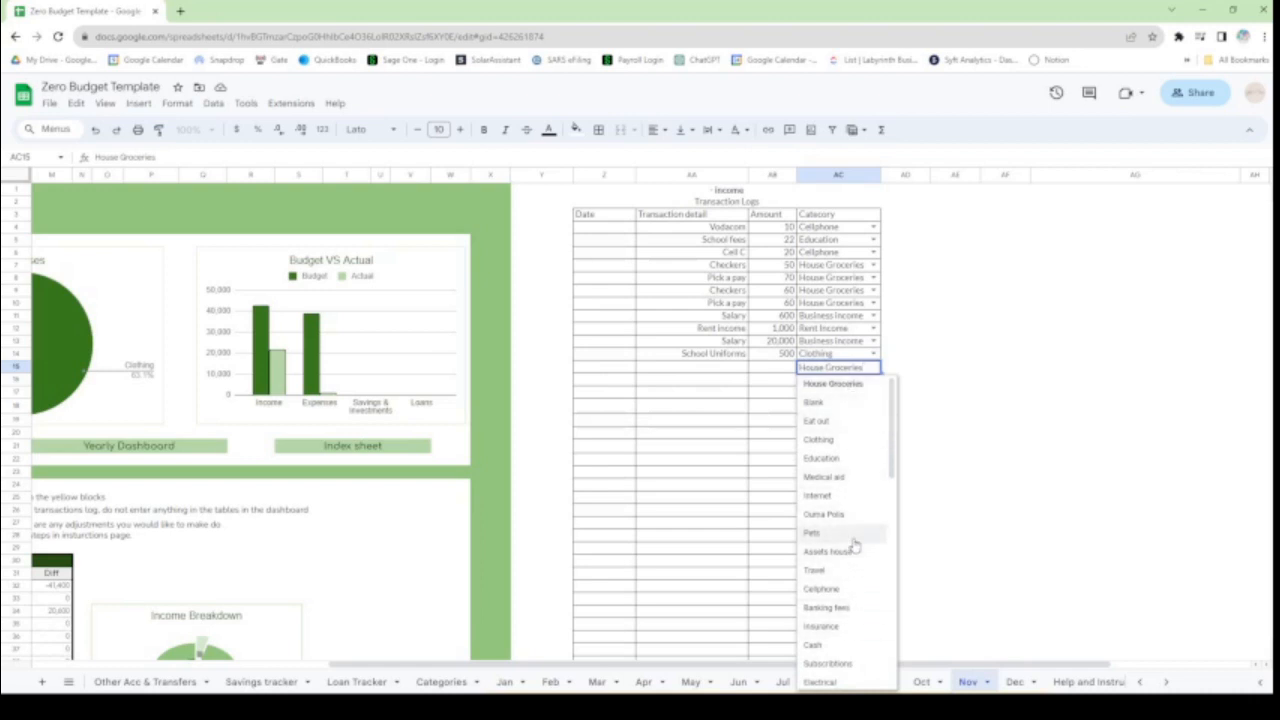
{"action": "left_click", "coordinate": [918, 381]}
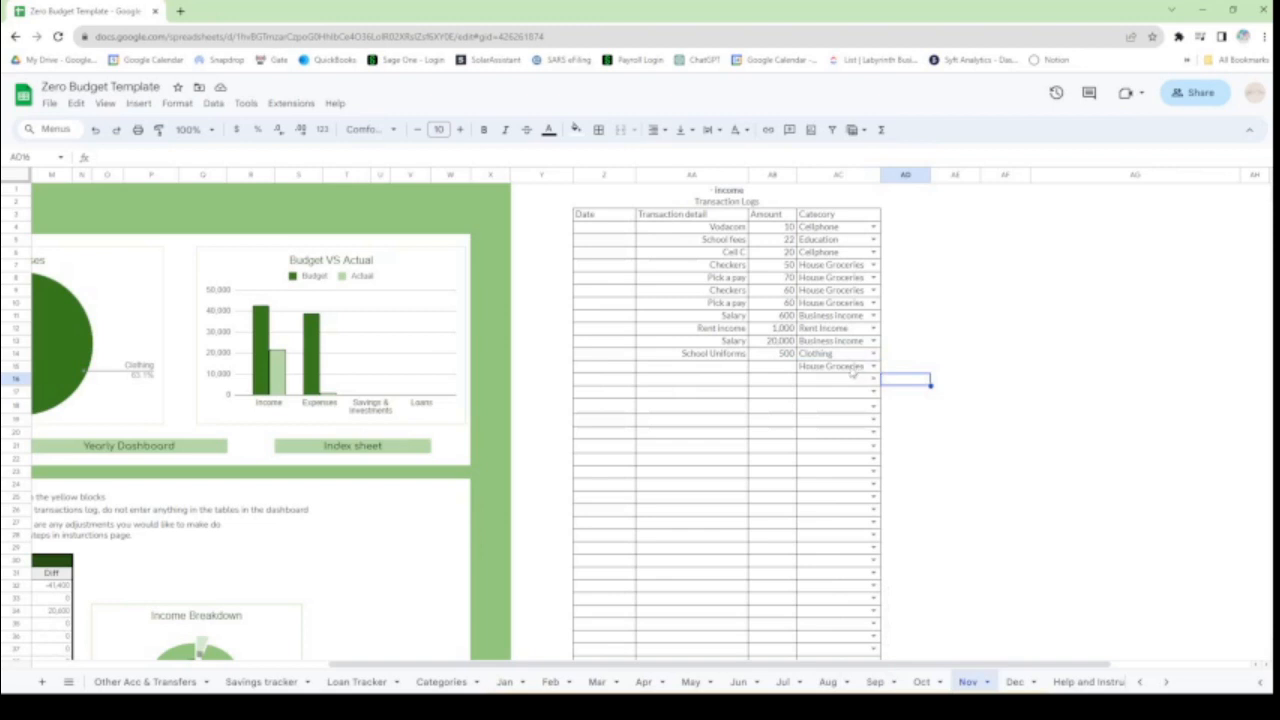
Step: Set the category in AC16 to House Groceries by searching the choices for "gr"
{"action": "left_click", "coordinate": [819, 386]}
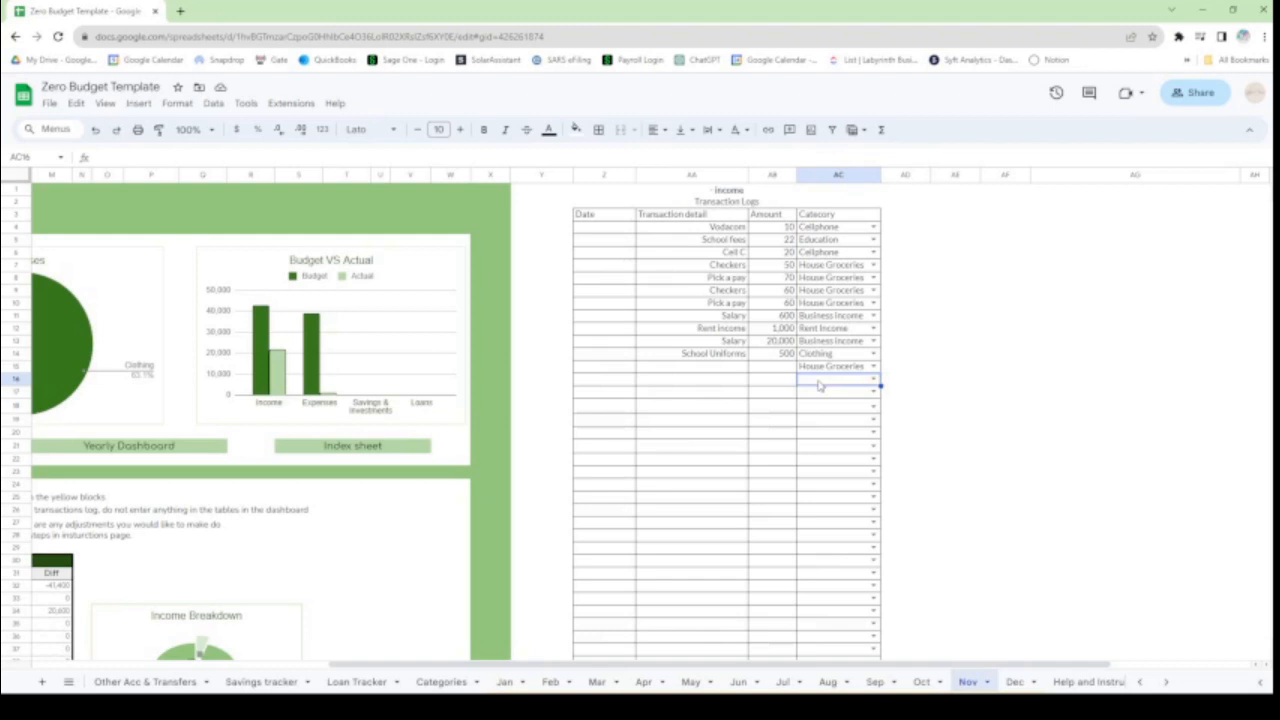
{"action": "type", "text": "gr"}
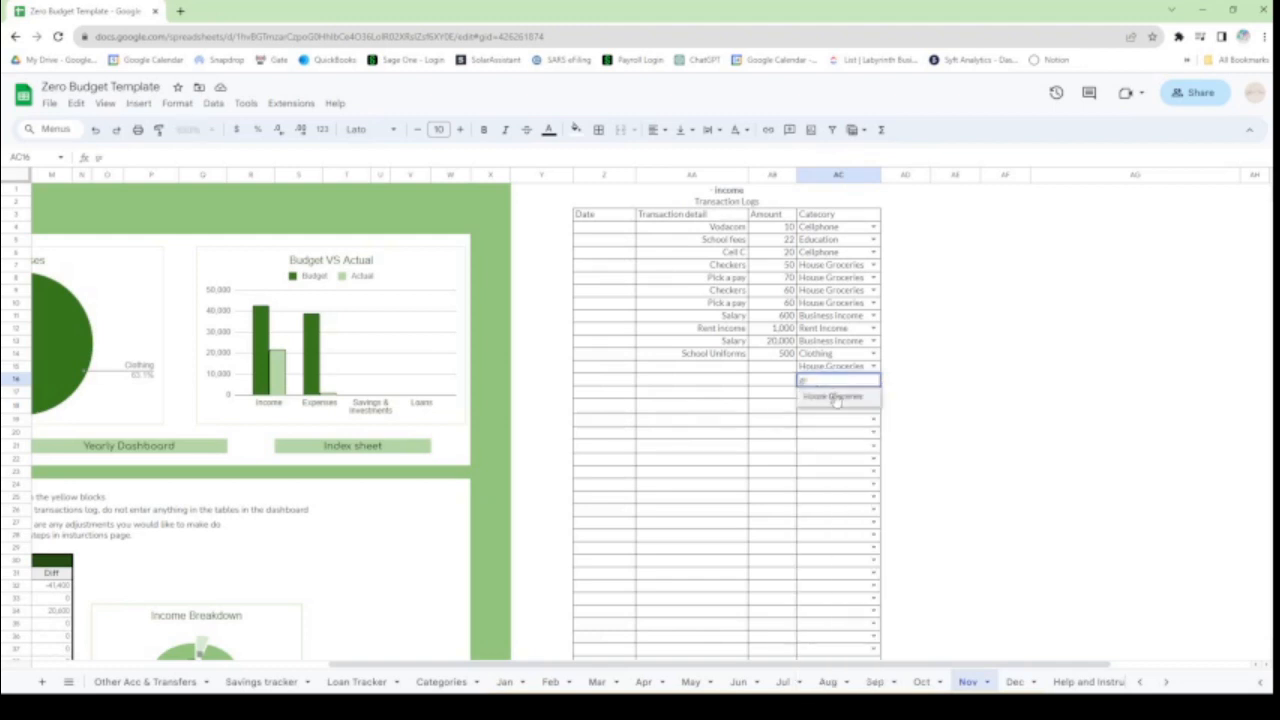
{"action": "left_click", "coordinate": [833, 397]}
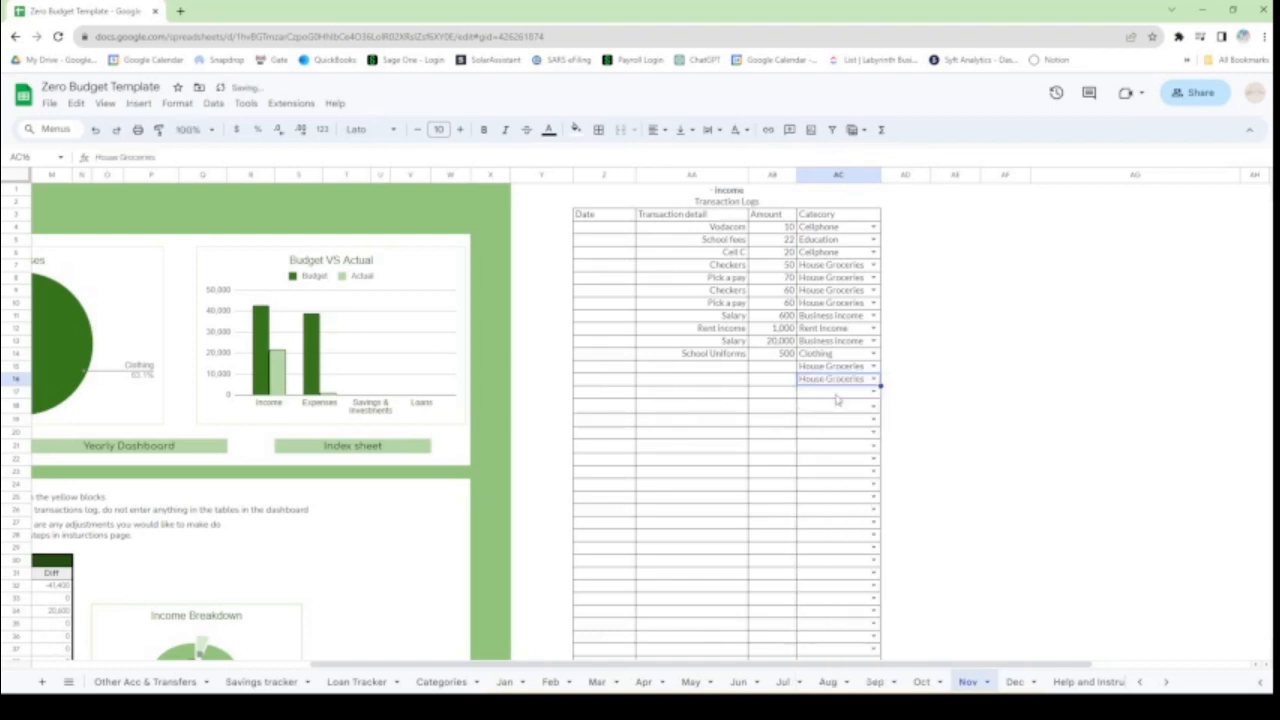
Step: Look through the category choices for the empty cell AC17 and close the list without choosing one
{"action": "left_click", "coordinate": [876, 392]}
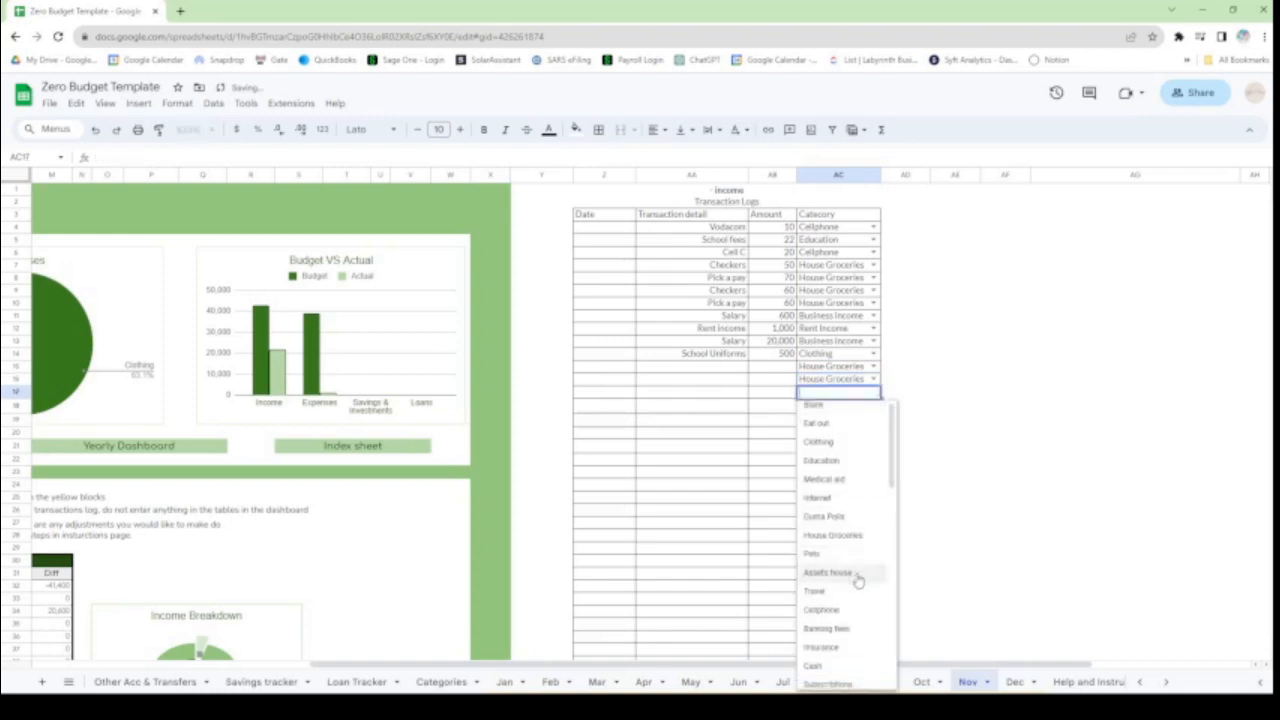
{"action": "scroll", "coordinate": [857, 575], "scroll_direction": "down", "scroll_amount": 5}
{"action": "scroll", "coordinate": [857, 577], "scroll_direction": "up", "scroll_amount": 3}
{"action": "left_click", "coordinate": [950, 397]}
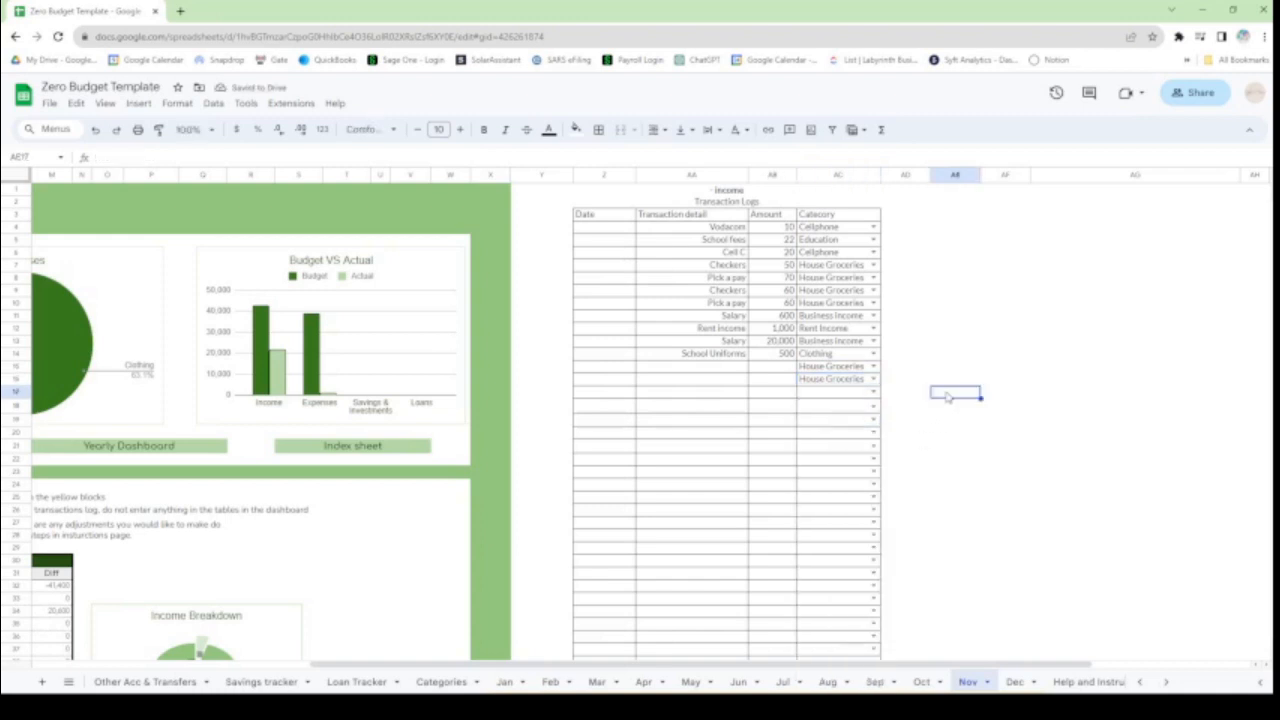
Step: Set the category in AC17 to Pets by searching the choices for "p"
{"action": "left_click", "coordinate": [820, 395]}
{"action": "type", "text": "p"}
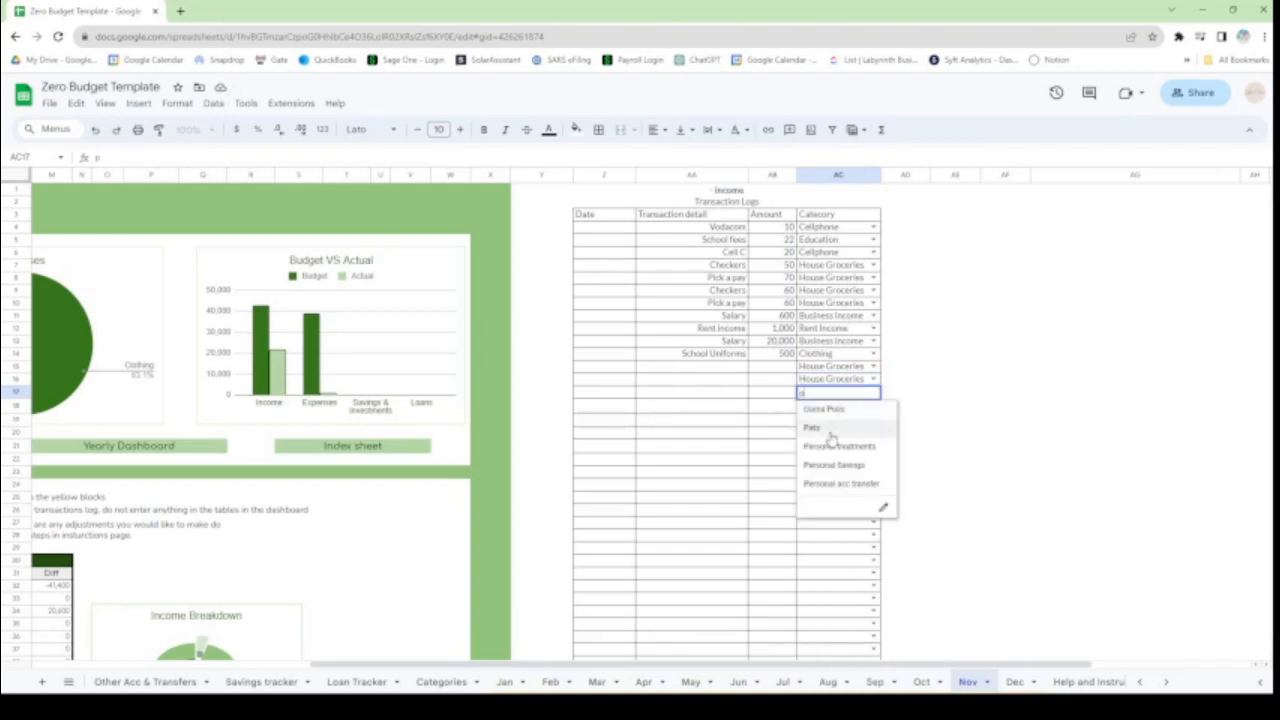
{"action": "left_click", "coordinate": [830, 430]}
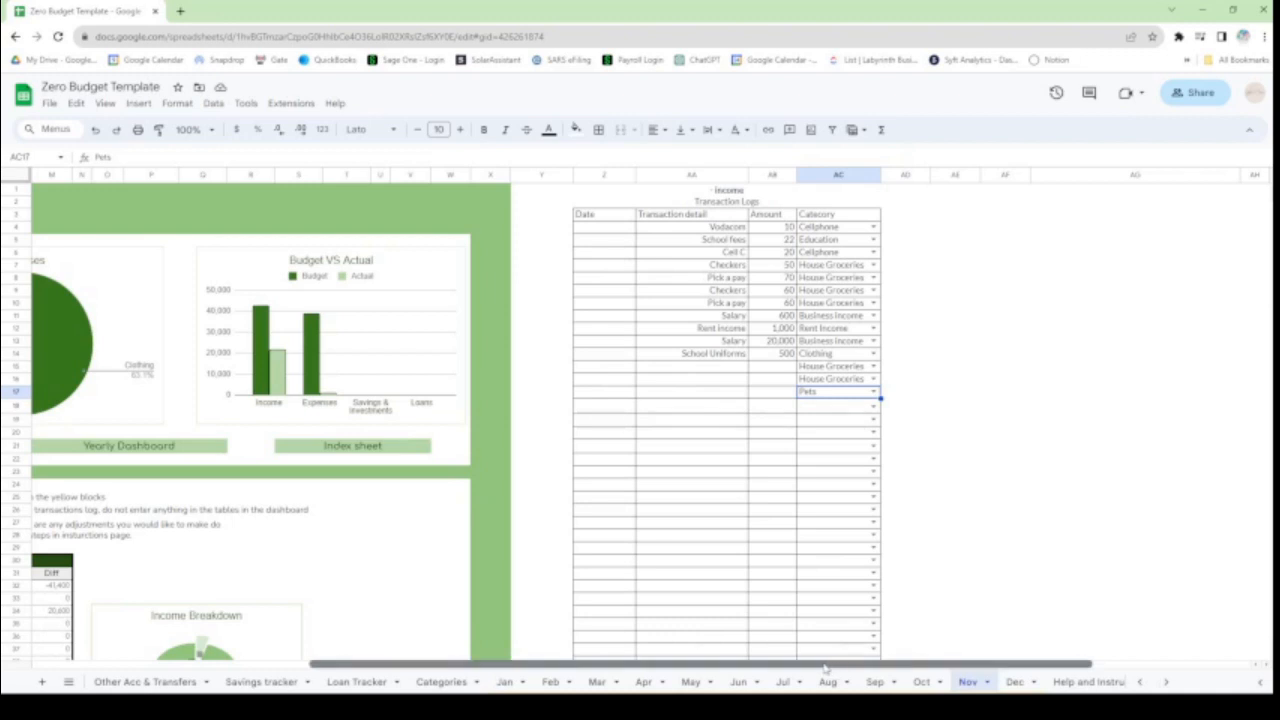
Step: Examine the November summary tables, checking the Total cells for Business income, House Groceries and Cash
{"action": "left_click_drag", "start_coordinate": [840, 668], "coordinate": [493, 650]}
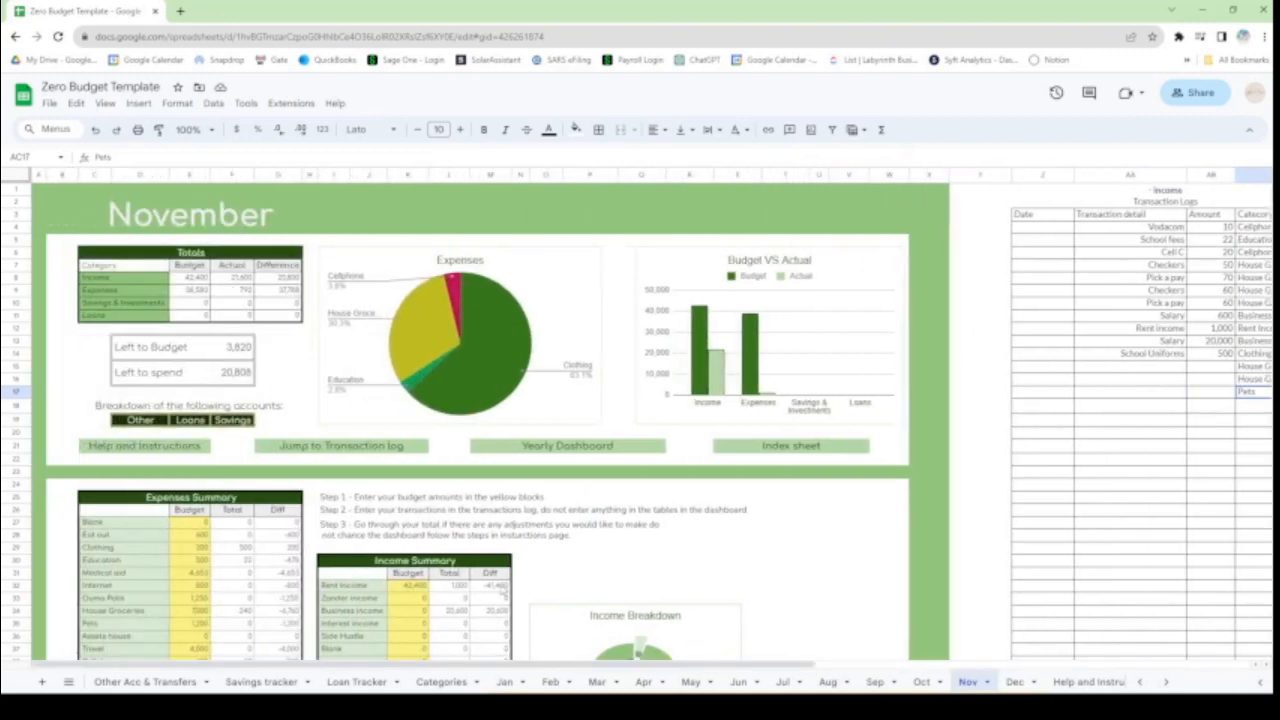
{"action": "scroll", "coordinate": [462, 567], "scroll_direction": "down", "scroll_amount": 1}
{"action": "scroll", "coordinate": [462, 567], "scroll_direction": "down", "scroll_amount": 2}
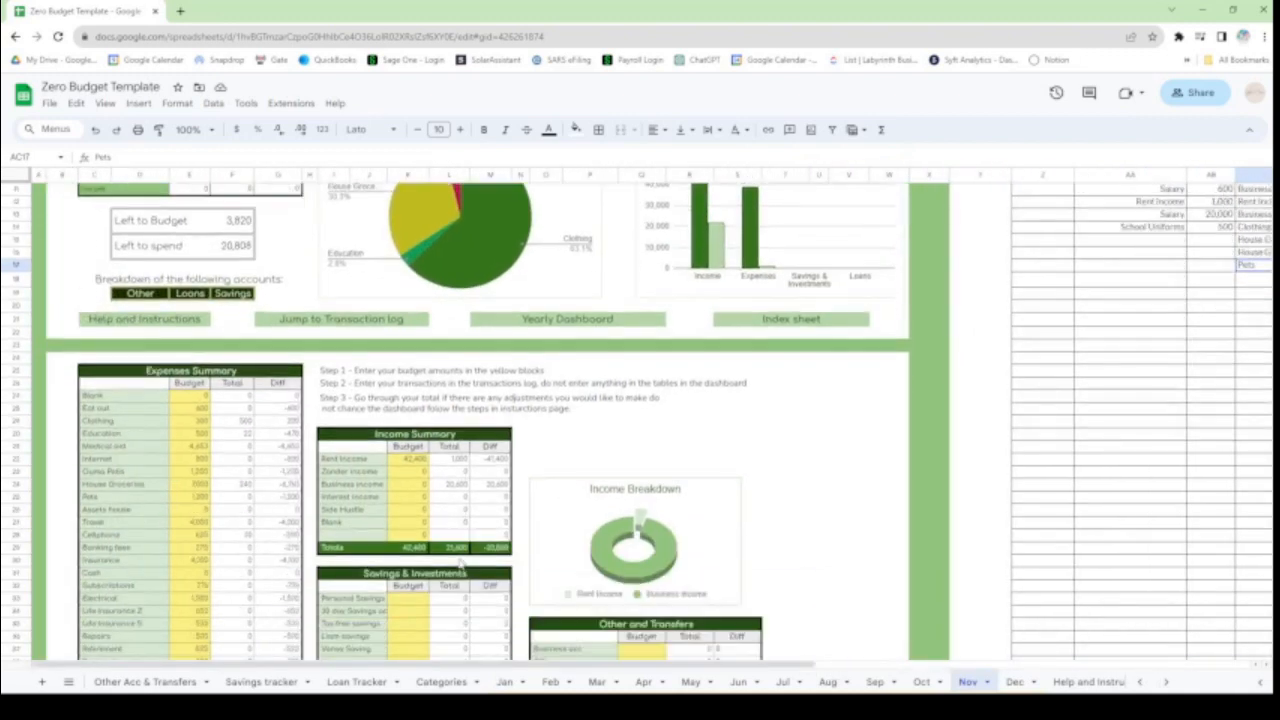
{"action": "left_click", "coordinate": [455, 484]}
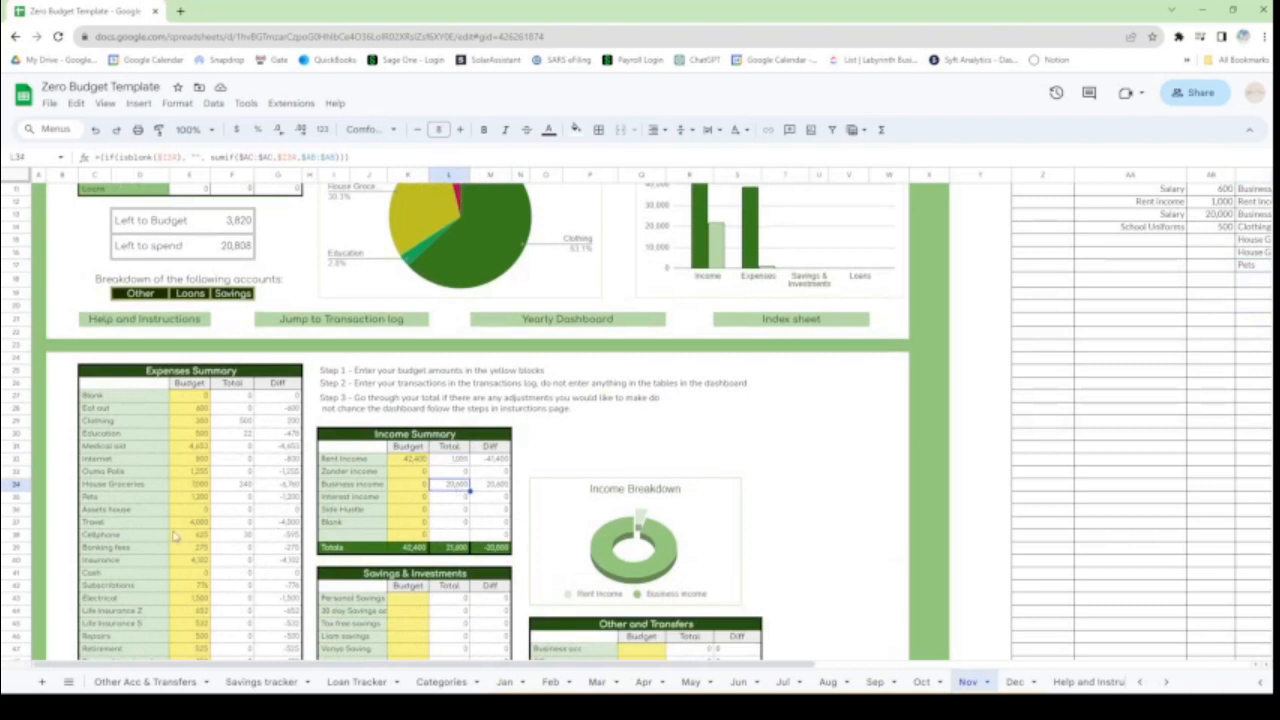
{"action": "left_click", "coordinate": [248, 488]}
{"action": "left_click", "coordinate": [240, 572]}
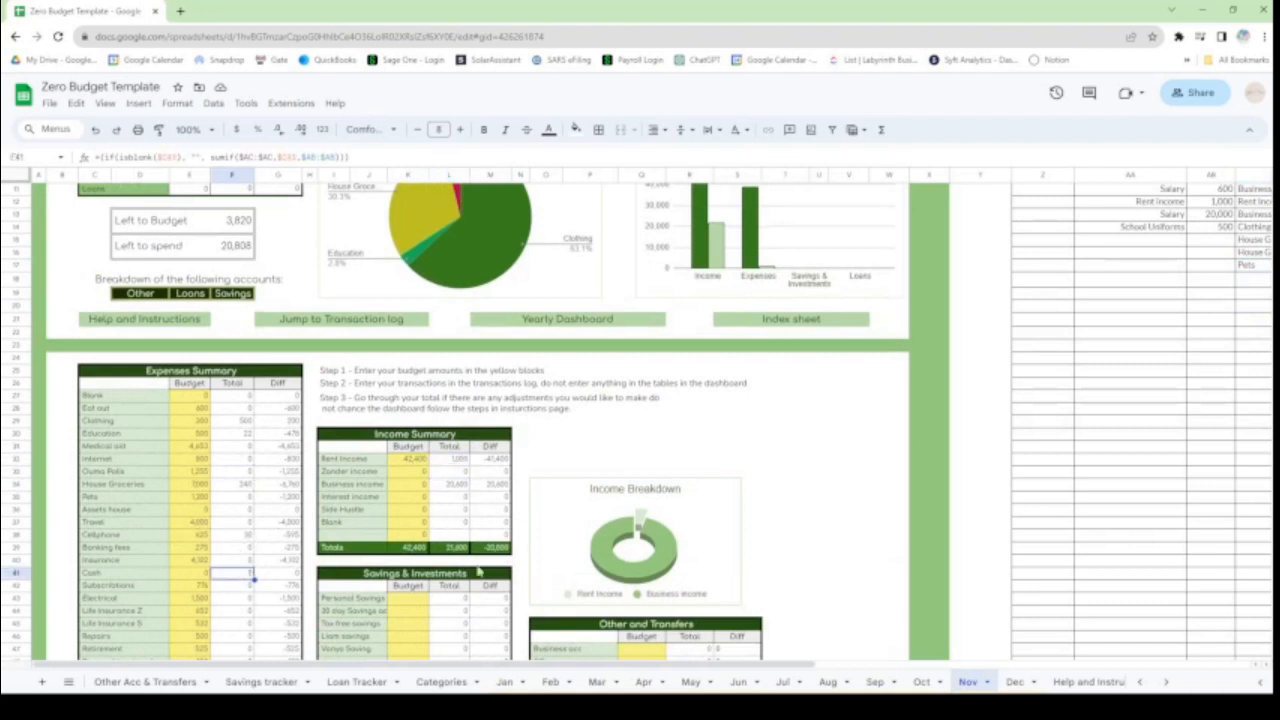
{"action": "scroll", "coordinate": [560, 560], "scroll_direction": "down", "scroll_amount": 2}
{"action": "scroll", "coordinate": [645, 530], "scroll_direction": "down", "scroll_amount": 3}
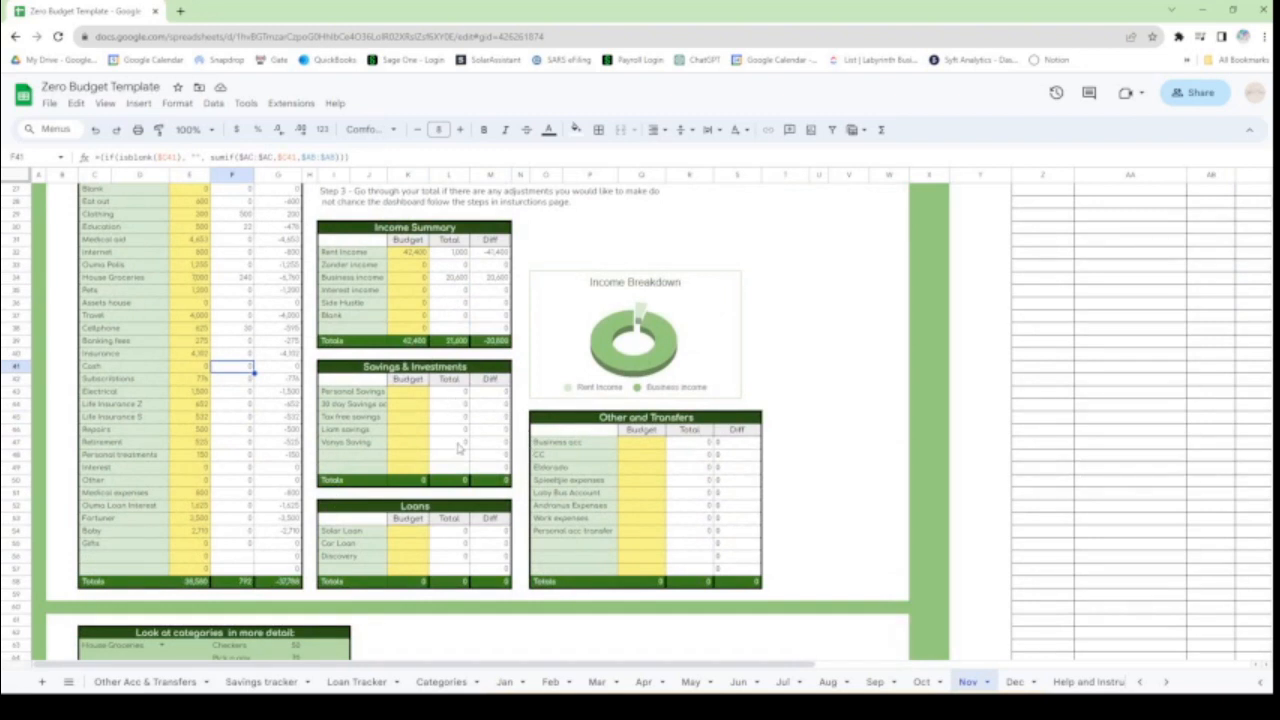
{"action": "scroll", "coordinate": [358, 497], "scroll_direction": "up", "scroll_amount": 2}
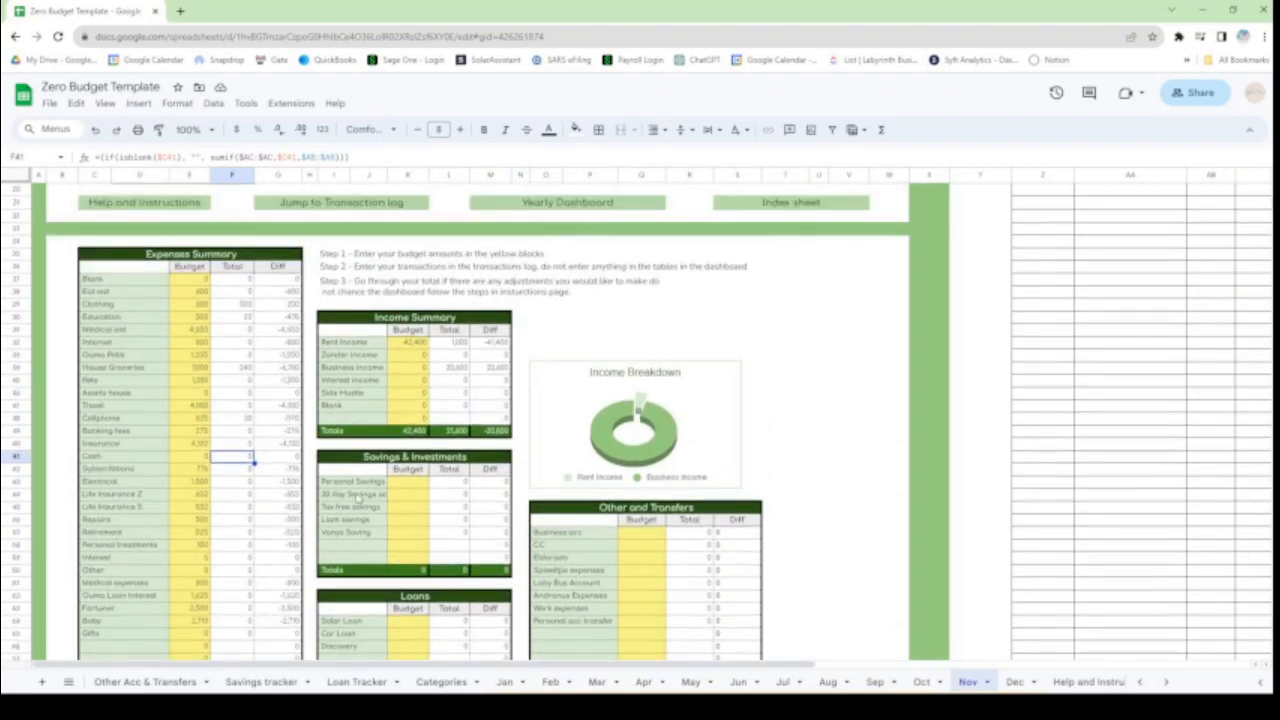
{"action": "scroll", "coordinate": [358, 497], "scroll_direction": "up", "scroll_amount": 1}
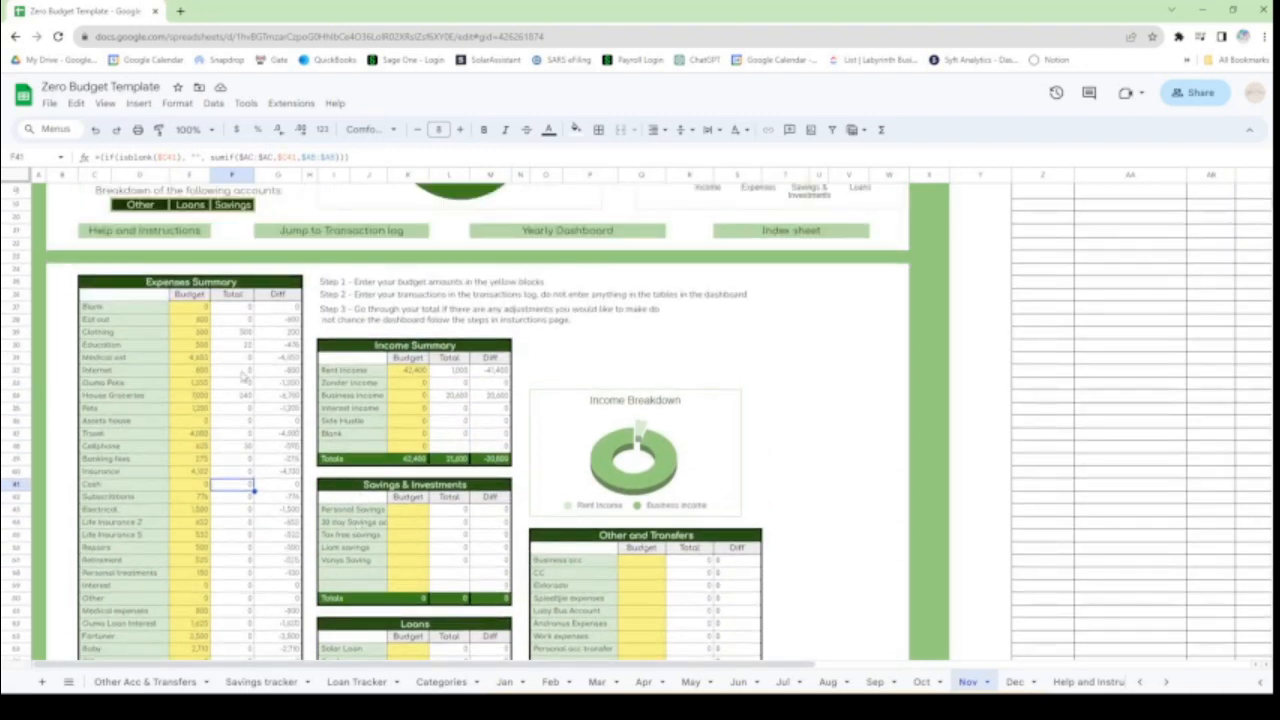
Step: Review the yellow Budget amounts in the Expenses Summary, the House Groceries difference, and the neighbouring summary tables
{"action": "left_click", "coordinate": [197, 309]}
{"action": "left_click", "coordinate": [197, 323]}
{"action": "left_click", "coordinate": [196, 373]}
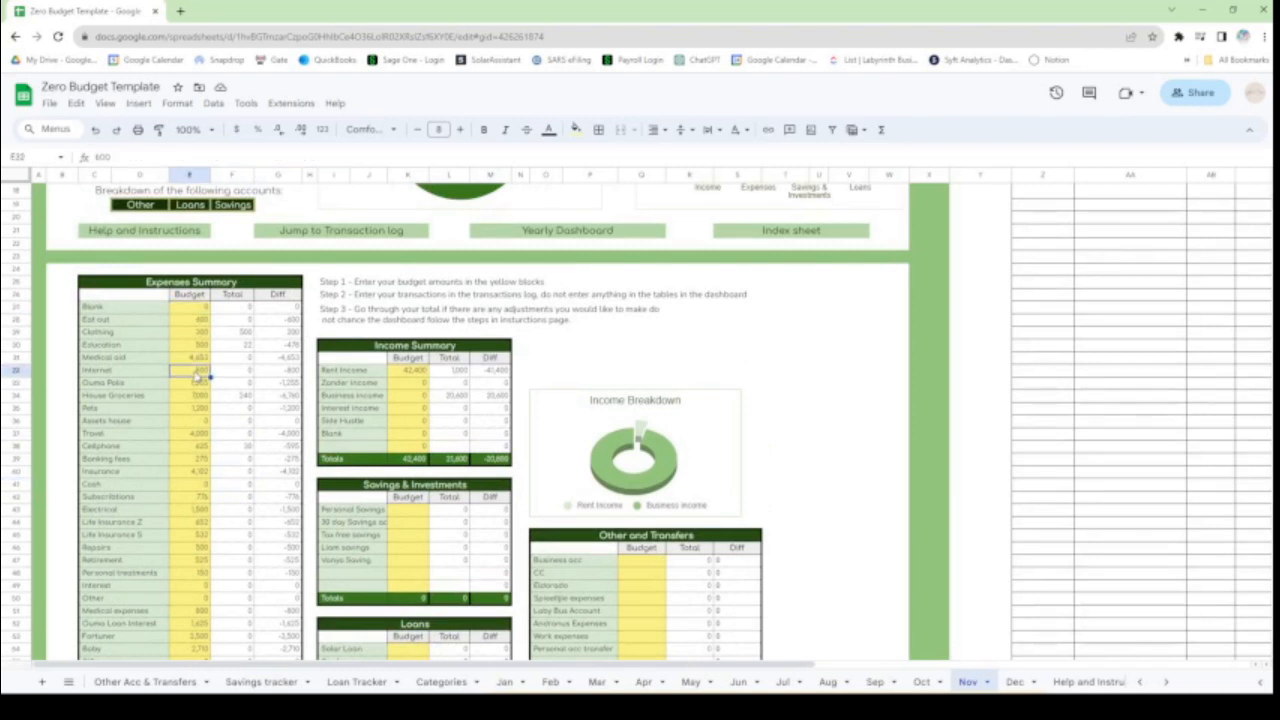
{"action": "left_click", "coordinate": [200, 421]}
{"action": "left_click", "coordinate": [200, 459]}
{"action": "left_click", "coordinate": [200, 485]}
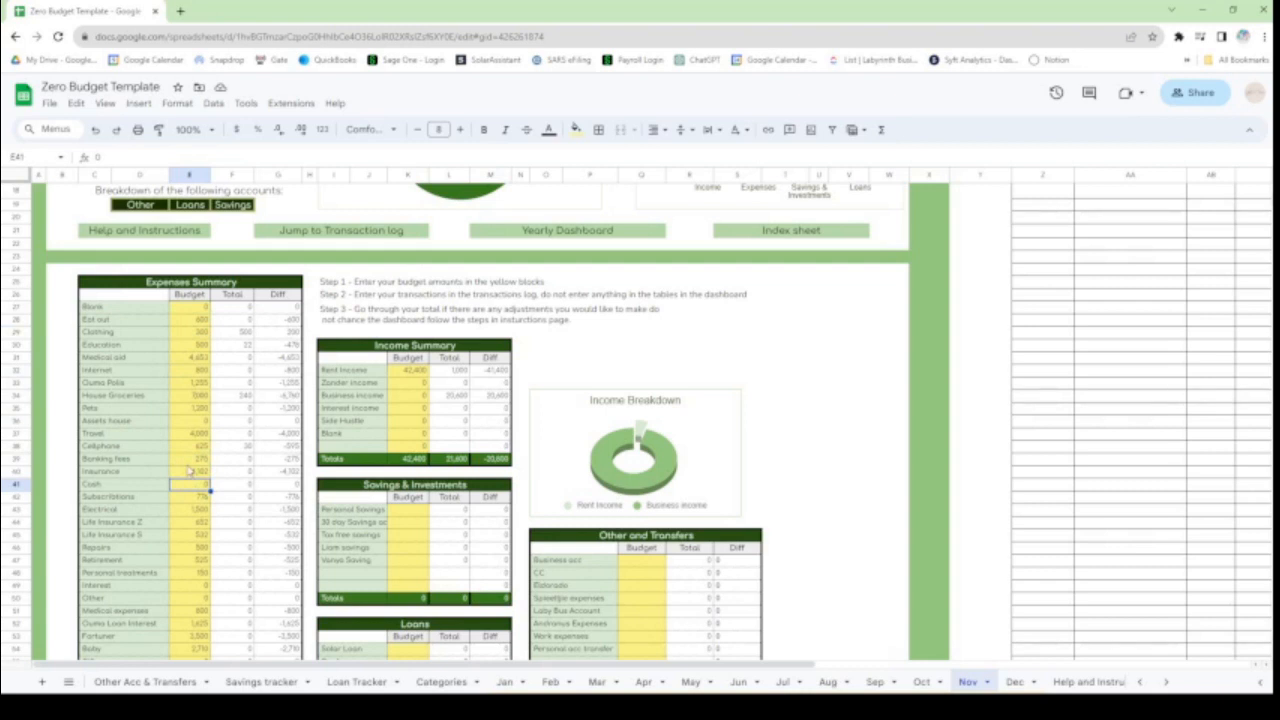
{"action": "left_click", "coordinate": [195, 396]}
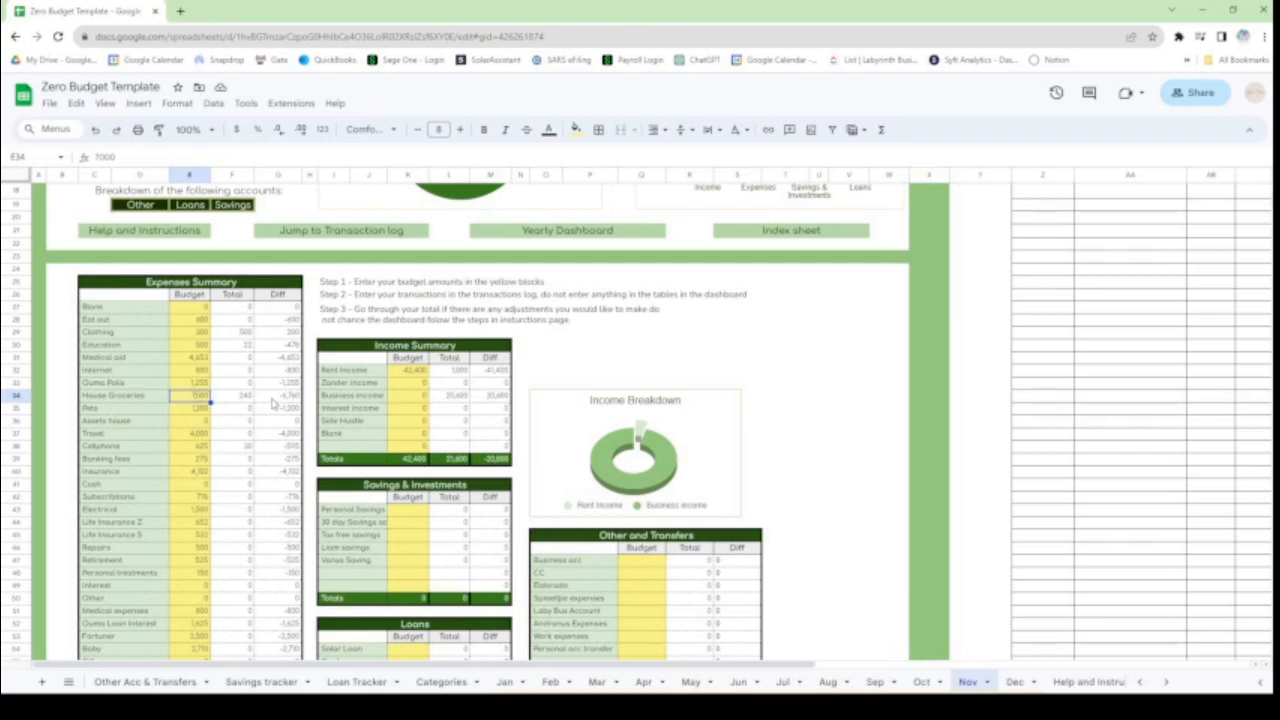
{"action": "left_click", "coordinate": [275, 398]}
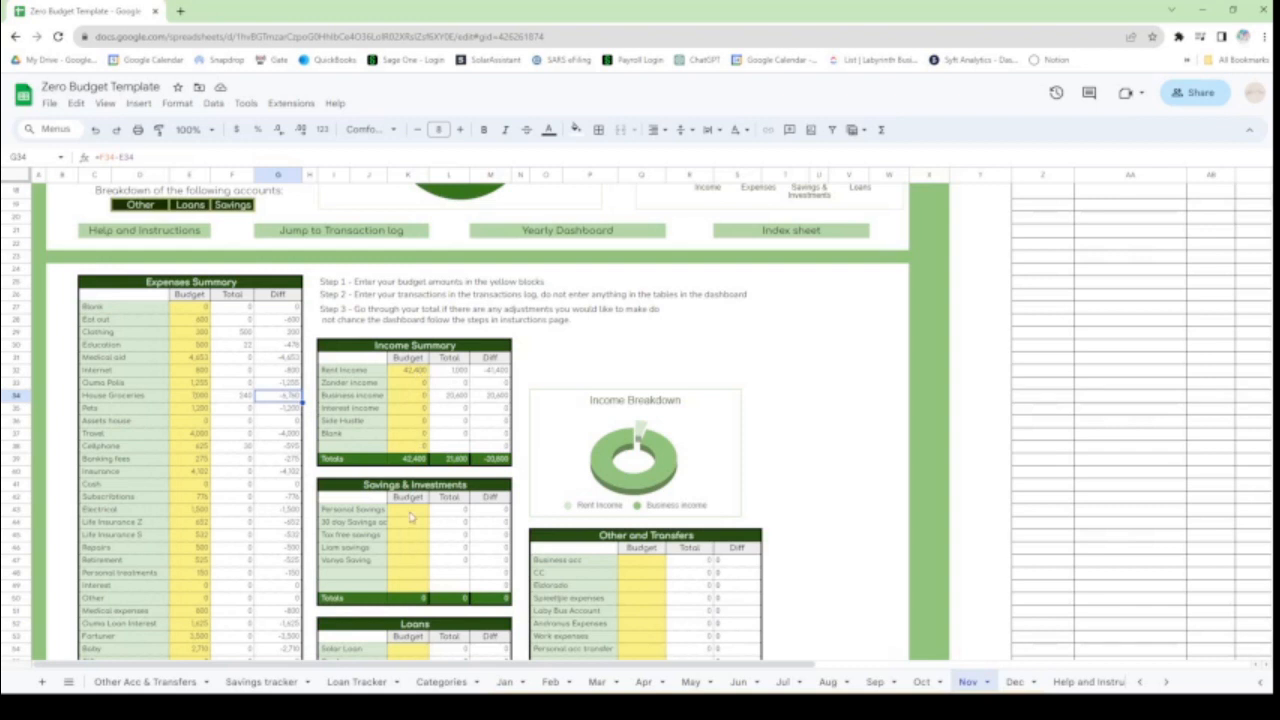
{"action": "scroll", "coordinate": [411, 521], "scroll_direction": "down", "scroll_amount": 4}
{"action": "scroll", "coordinate": [422, 528], "scroll_direction": "up", "scroll_amount": 1}
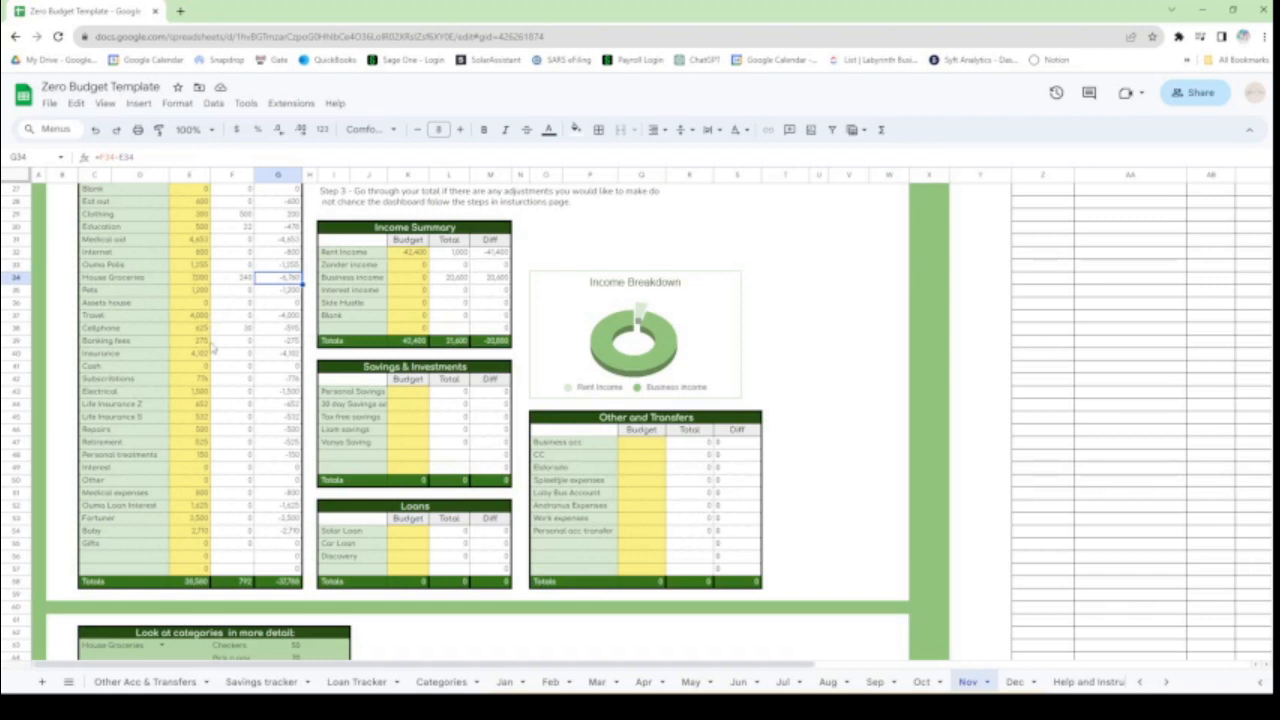
{"action": "scroll", "coordinate": [495, 340], "scroll_direction": "up", "scroll_amount": 1}
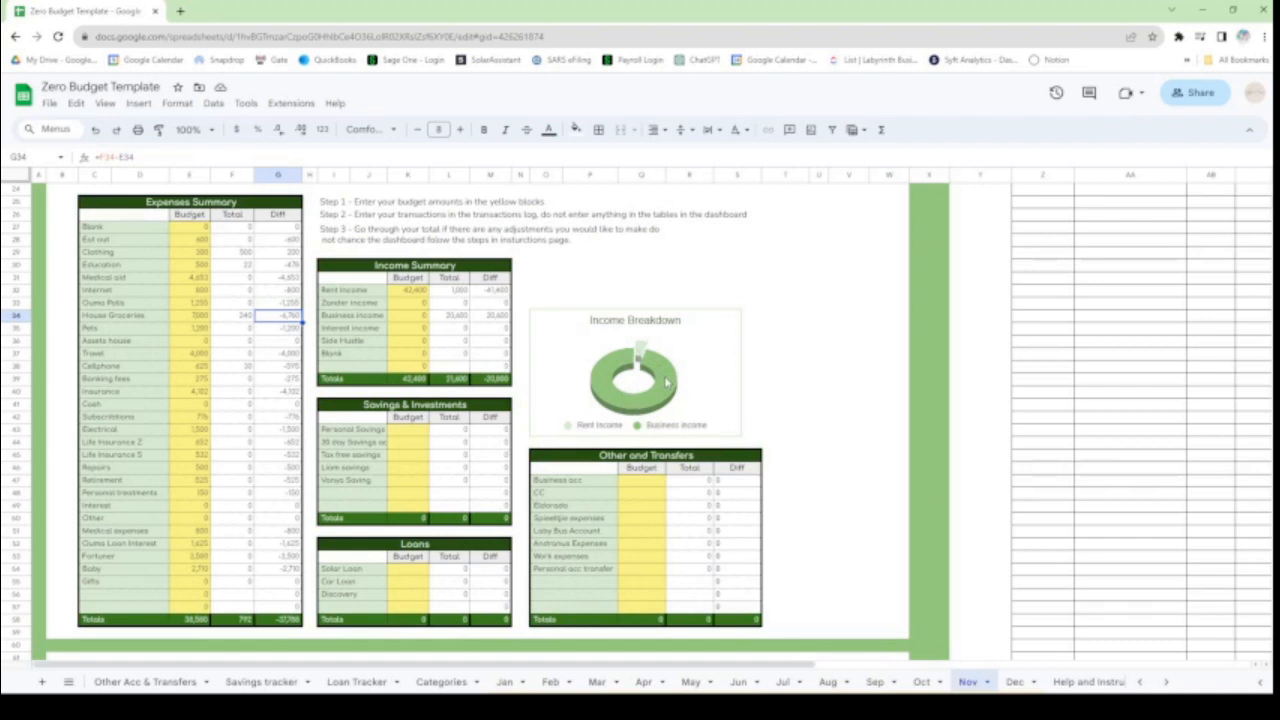
Step: Change the category in the "Look at categories in more detail" section from House Groceries to Cellphone
{"action": "scroll", "coordinate": [667, 381], "scroll_direction": "down", "scroll_amount": 3}
{"action": "scroll", "coordinate": [667, 381], "scroll_direction": "down", "scroll_amount": 1}
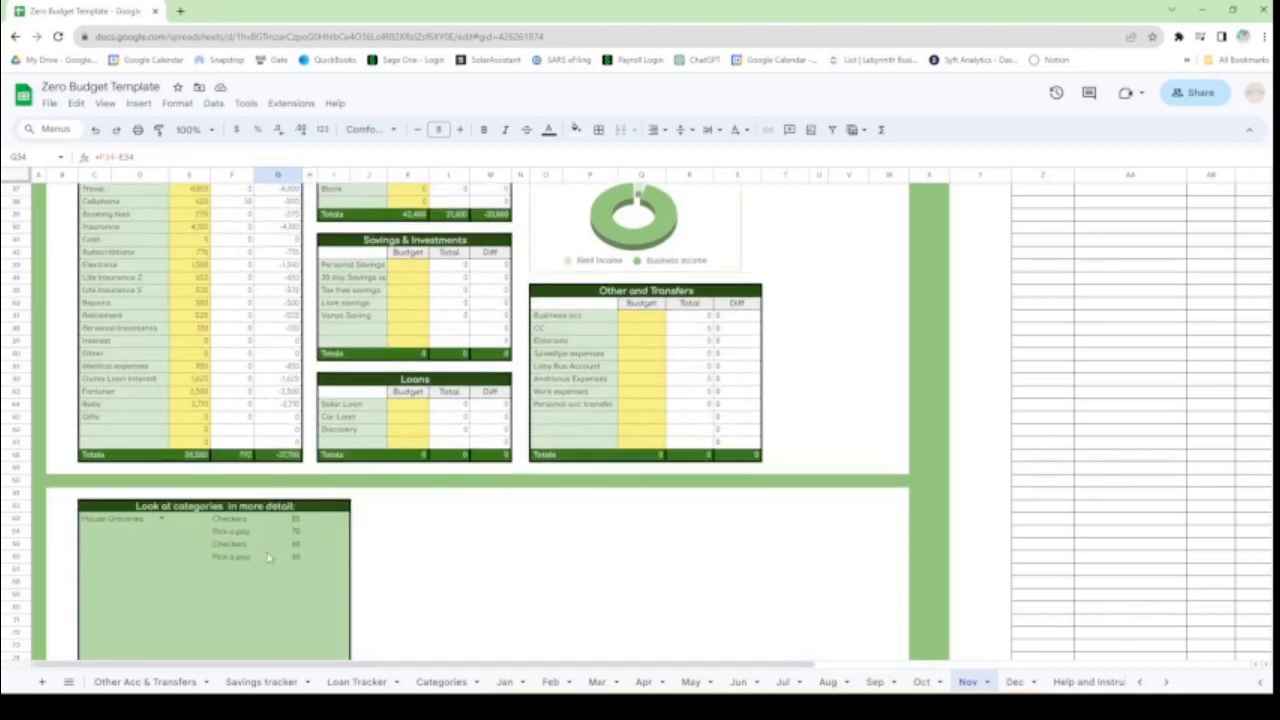
{"action": "scroll", "coordinate": [146, 524], "scroll_direction": "down", "scroll_amount": 1}
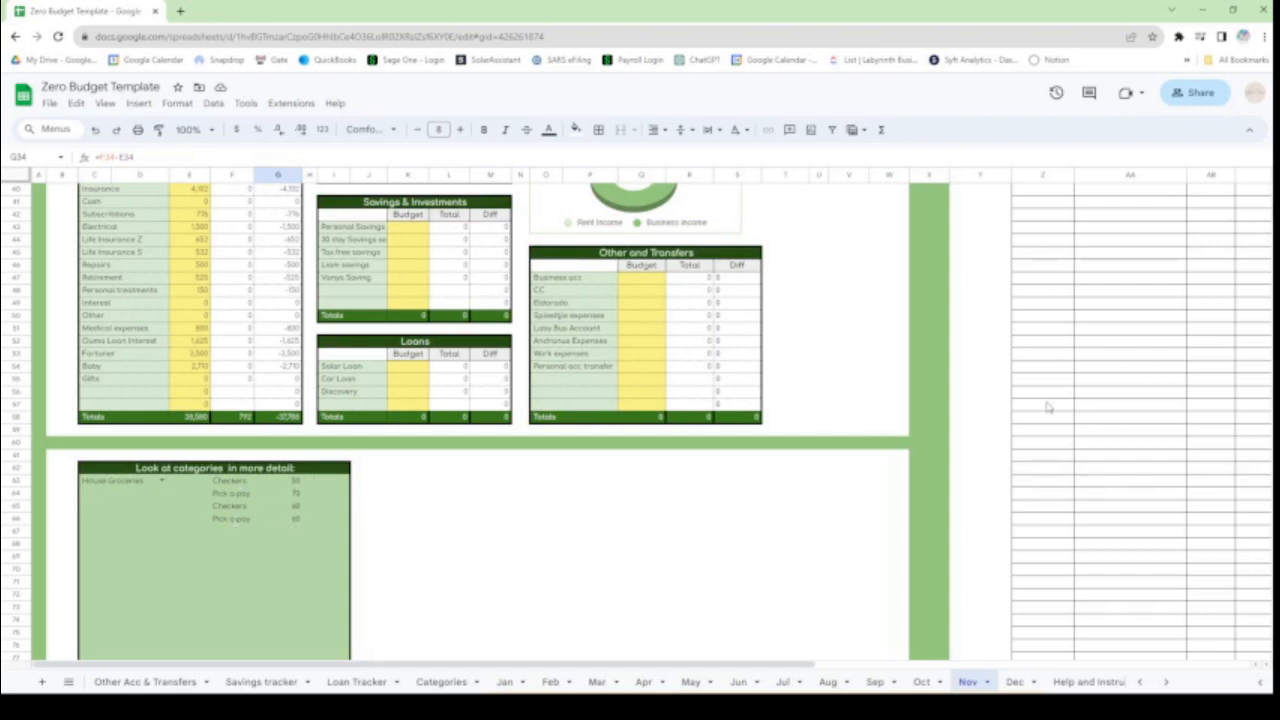
{"action": "left_click", "coordinate": [161, 481]}
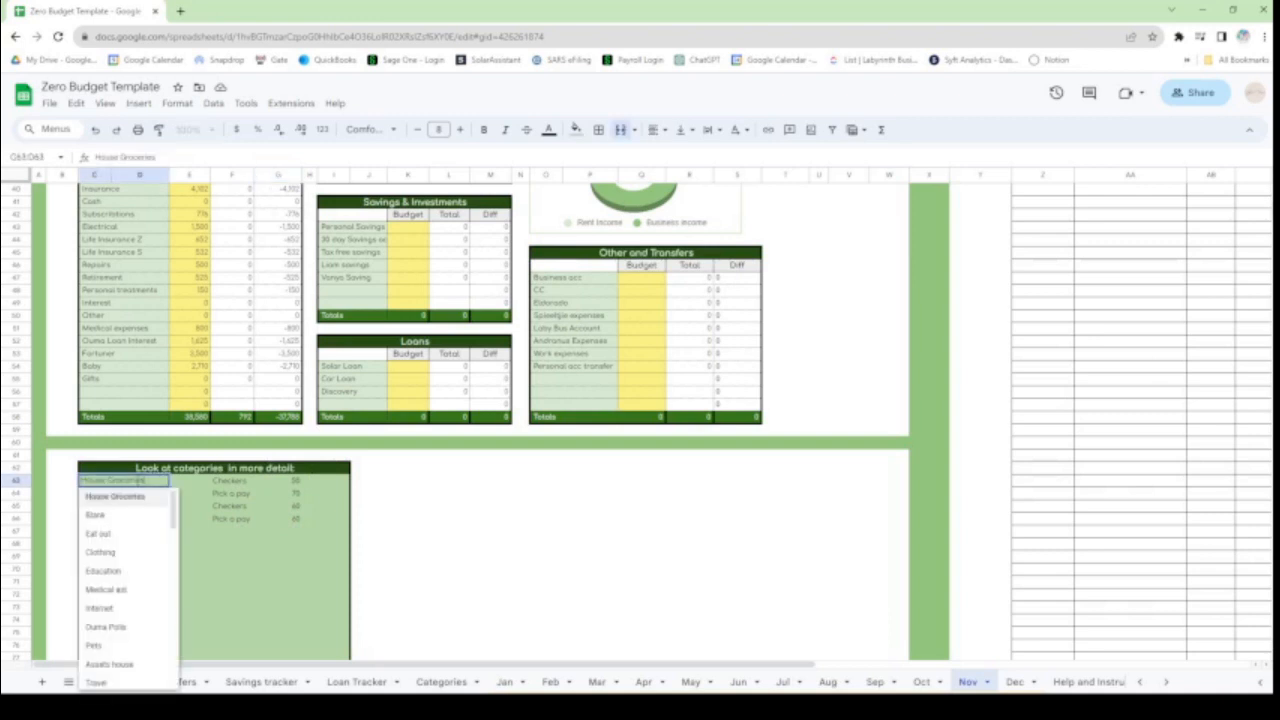
{"action": "key", "text": "BackSpace"}
{"action": "key", "text": "BackSpace"}
{"action": "key", "text": "BackSpace"}
{"action": "key", "text": "BackSpace"}
{"action": "key", "text": "BackSpace"}
{"action": "key", "text": "BackSpace"}
{"action": "key", "text": "BackSpace"}
{"action": "key", "text": "BackSpace"}
{"action": "key", "text": "BackSpace"}
{"action": "key", "text": "BackSpace"}
{"action": "key", "text": "BackSpace"}
{"action": "key", "text": "BackSpace"}
{"action": "key", "text": "BackSpace"}
{"action": "key", "text": "BackSpace"}
{"action": "key", "text": "BackSpace"}
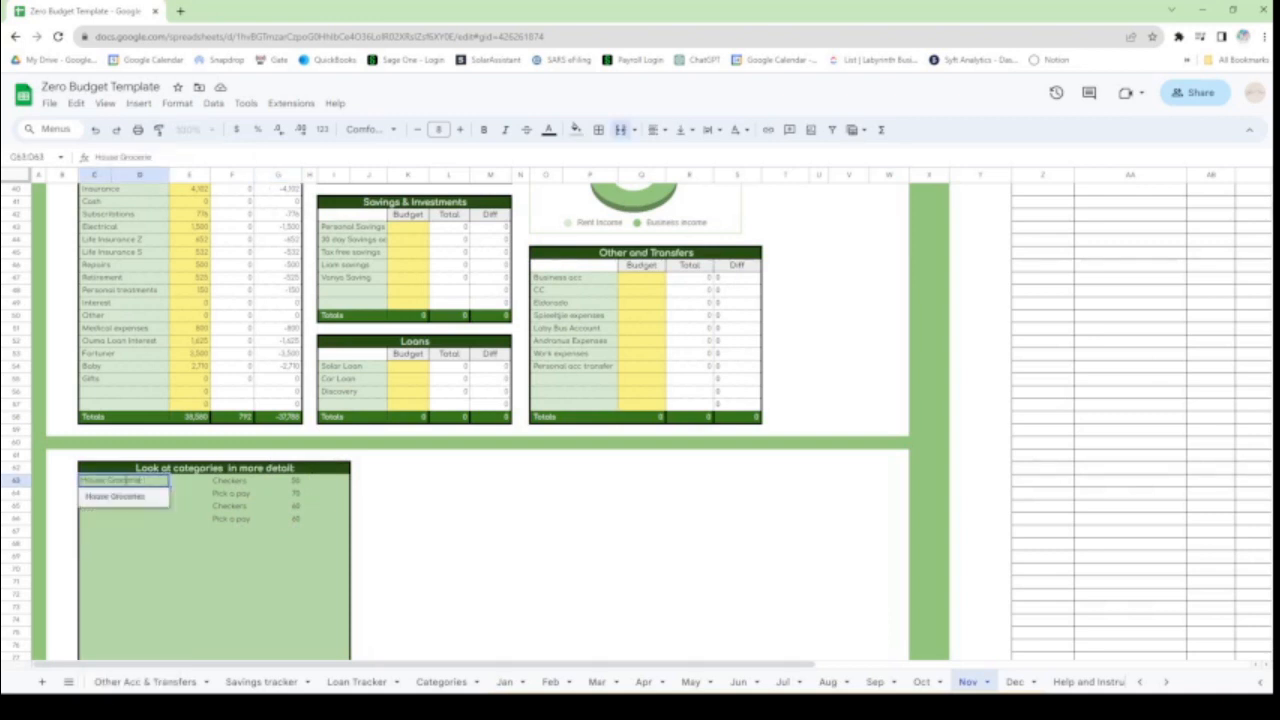
{"action": "type", "text": "cl"}
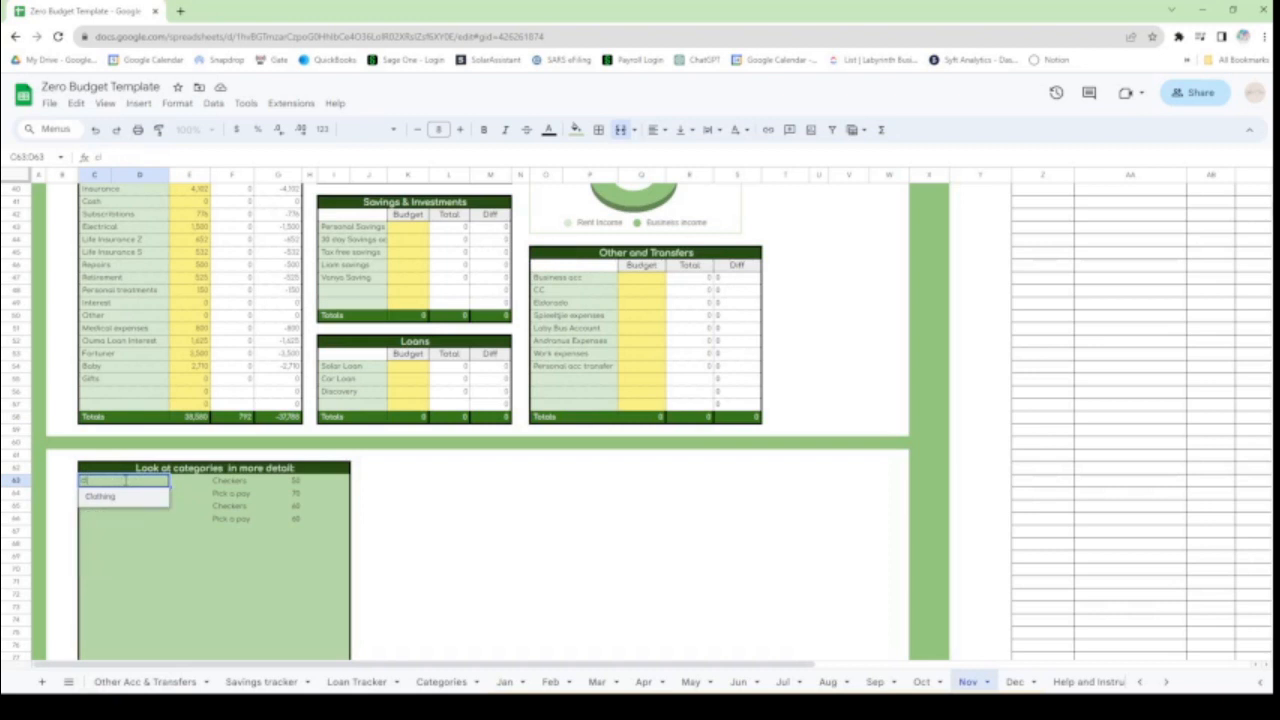
{"action": "key", "text": "BackSpace"}
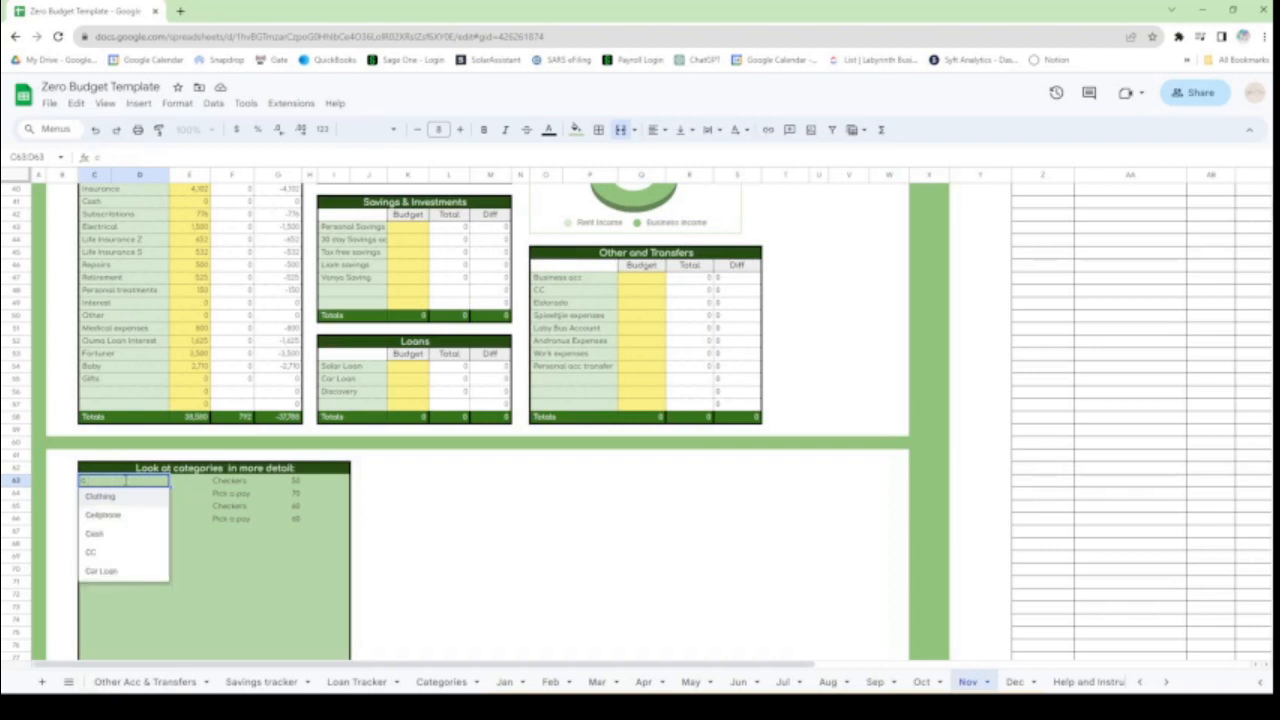
{"action": "left_click", "coordinate": [112, 515]}
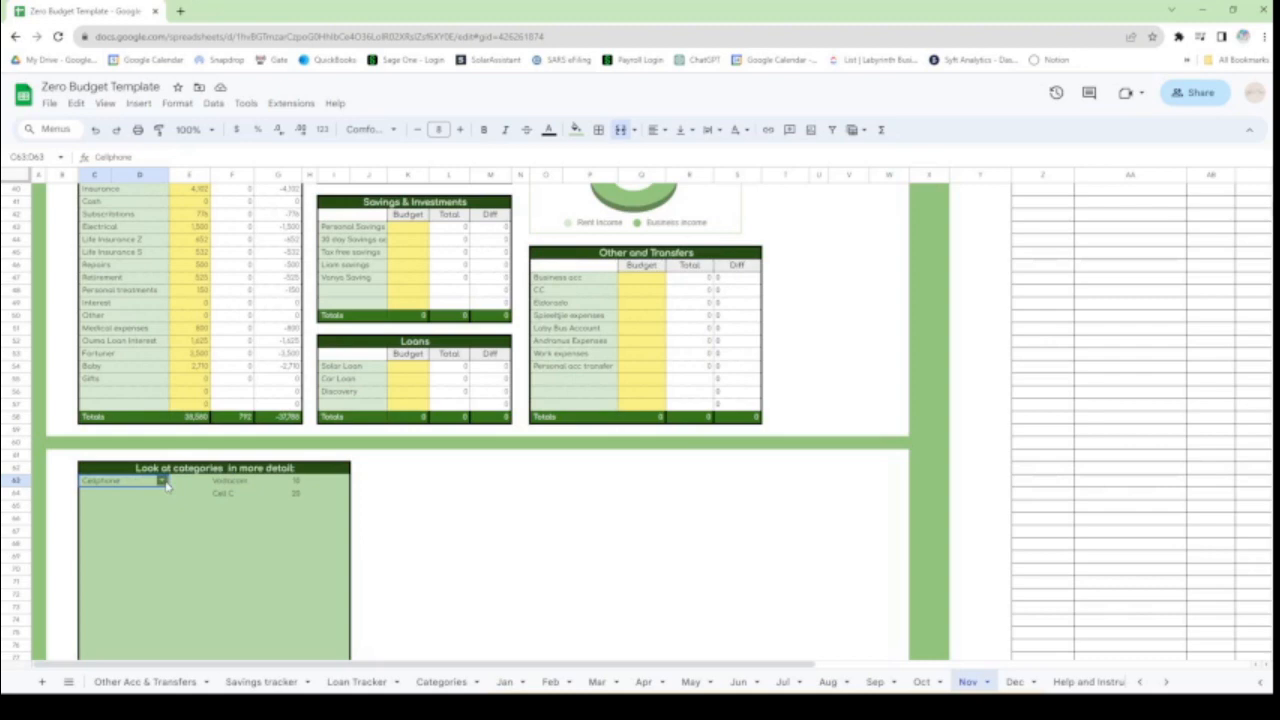
Step: Follow the November dashboard's link to the Yearly Dashboard and go from there to the Index sheet
{"action": "scroll", "coordinate": [167, 485], "scroll_direction": "up", "scroll_amount": 6}
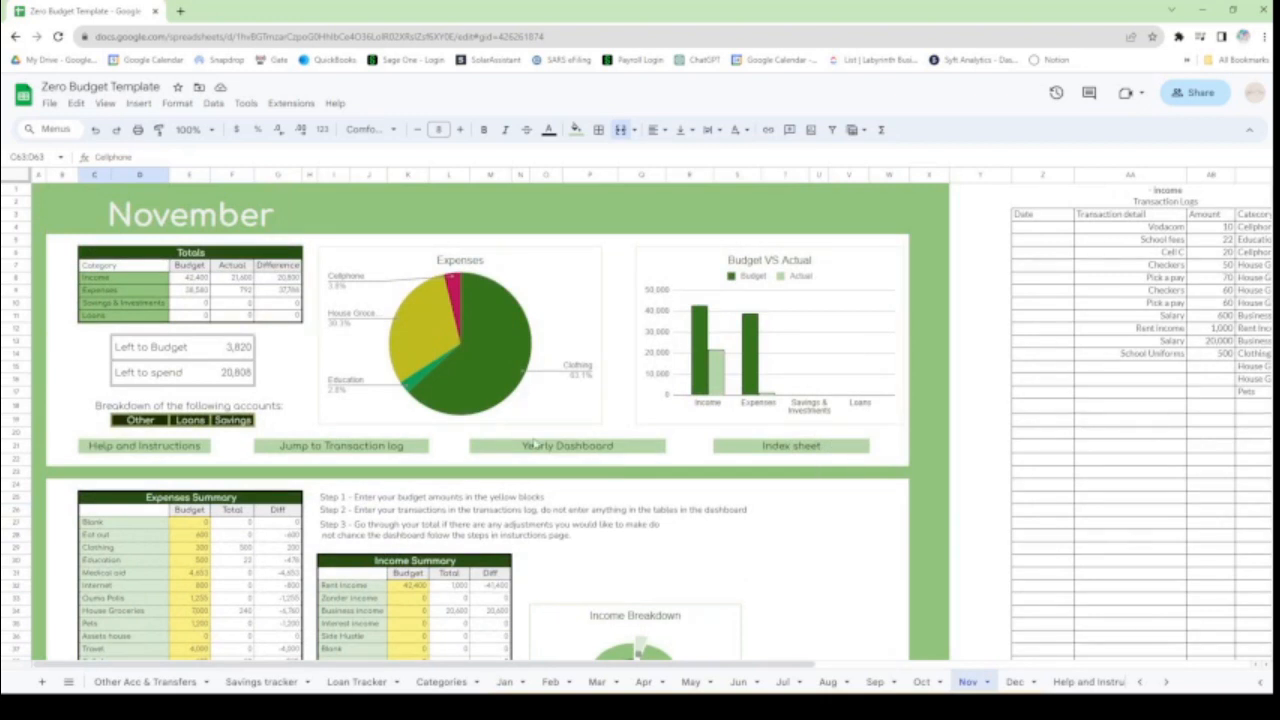
{"action": "left_click", "coordinate": [556, 452]}
{"action": "left_click", "coordinate": [541, 471]}
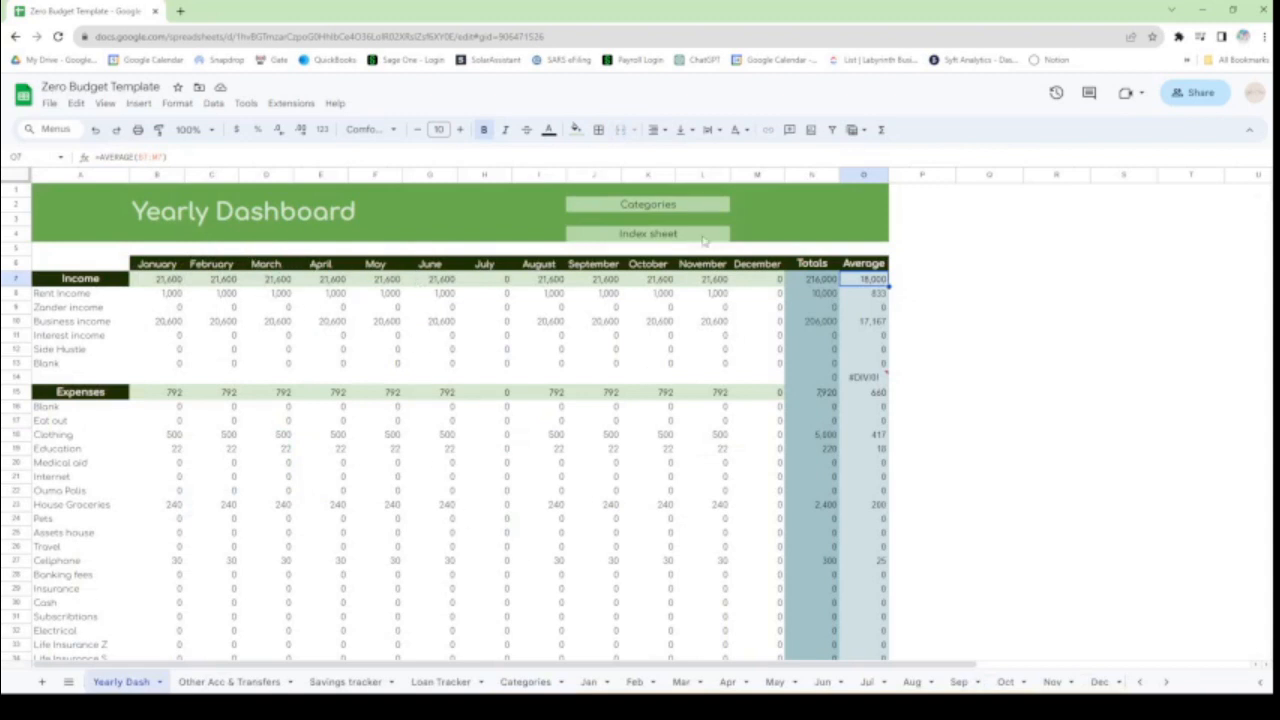
{"action": "left_click", "coordinate": [668, 234]}
{"action": "left_click", "coordinate": [622, 258]}
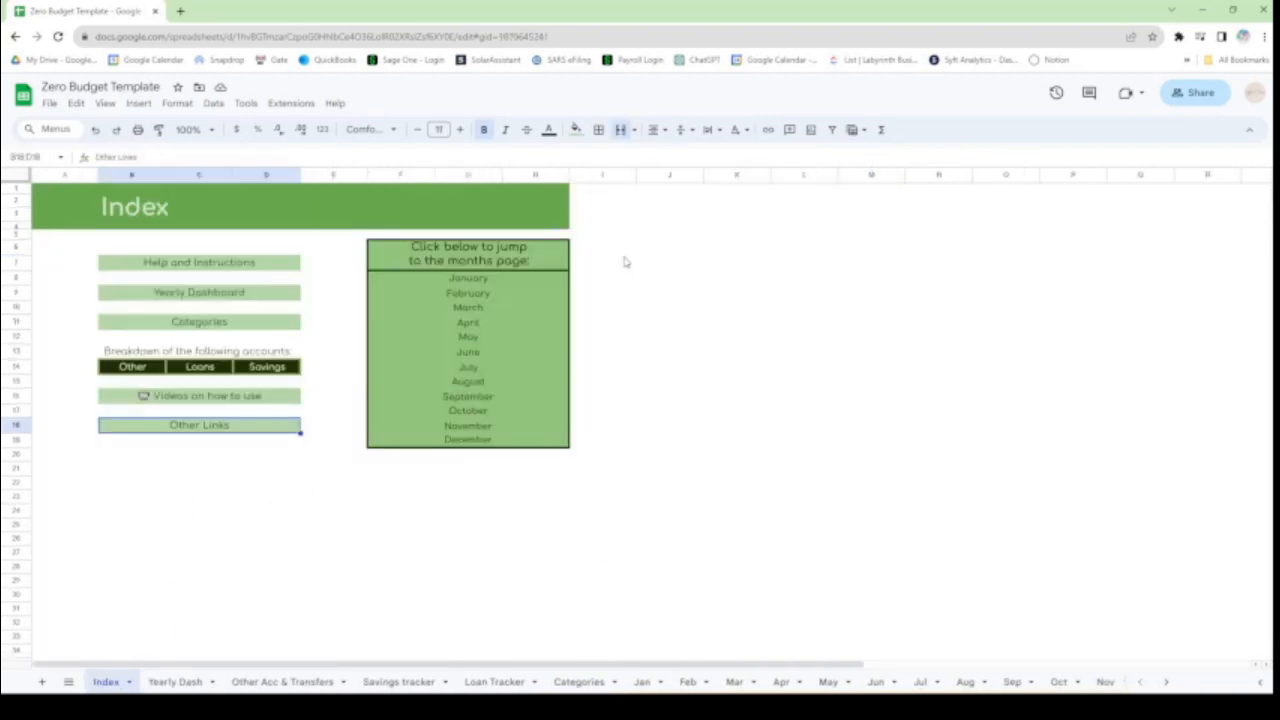
Step: Open the December sheet from the Index, view its dashboard and return to the Index sheet
{"action": "left_click", "coordinate": [469, 440]}
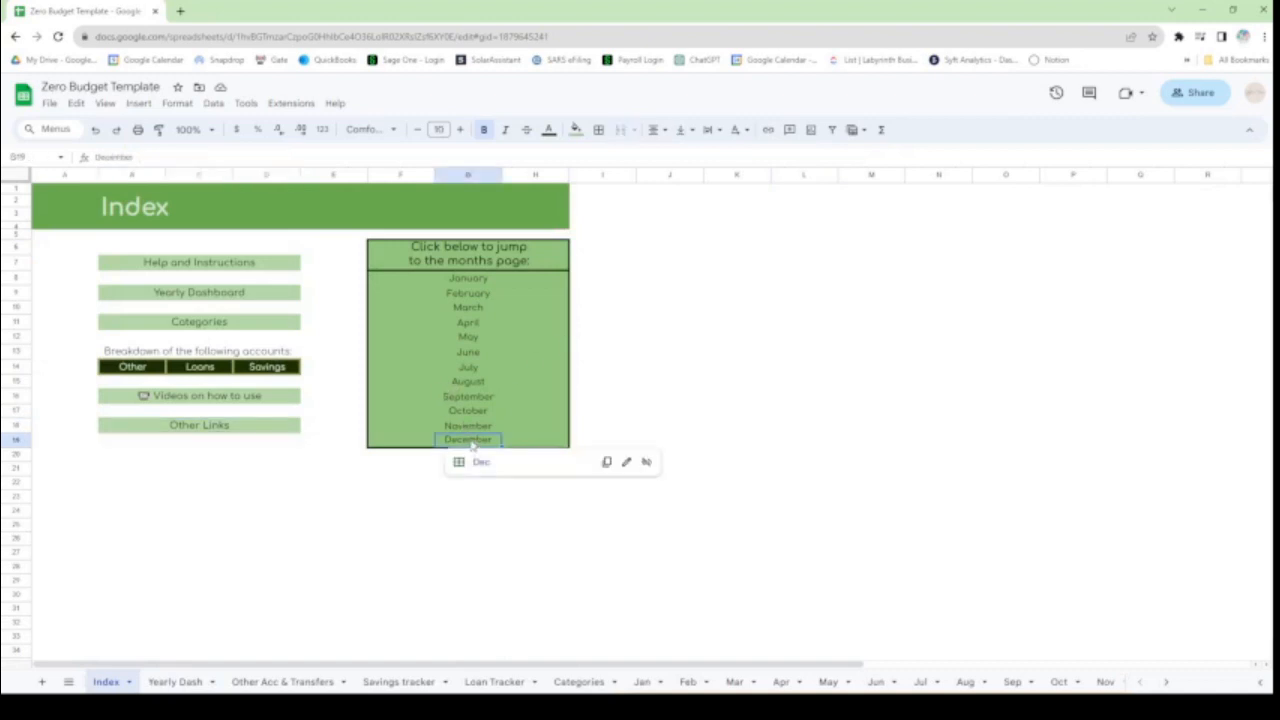
{"action": "left_click", "coordinate": [481, 463]}
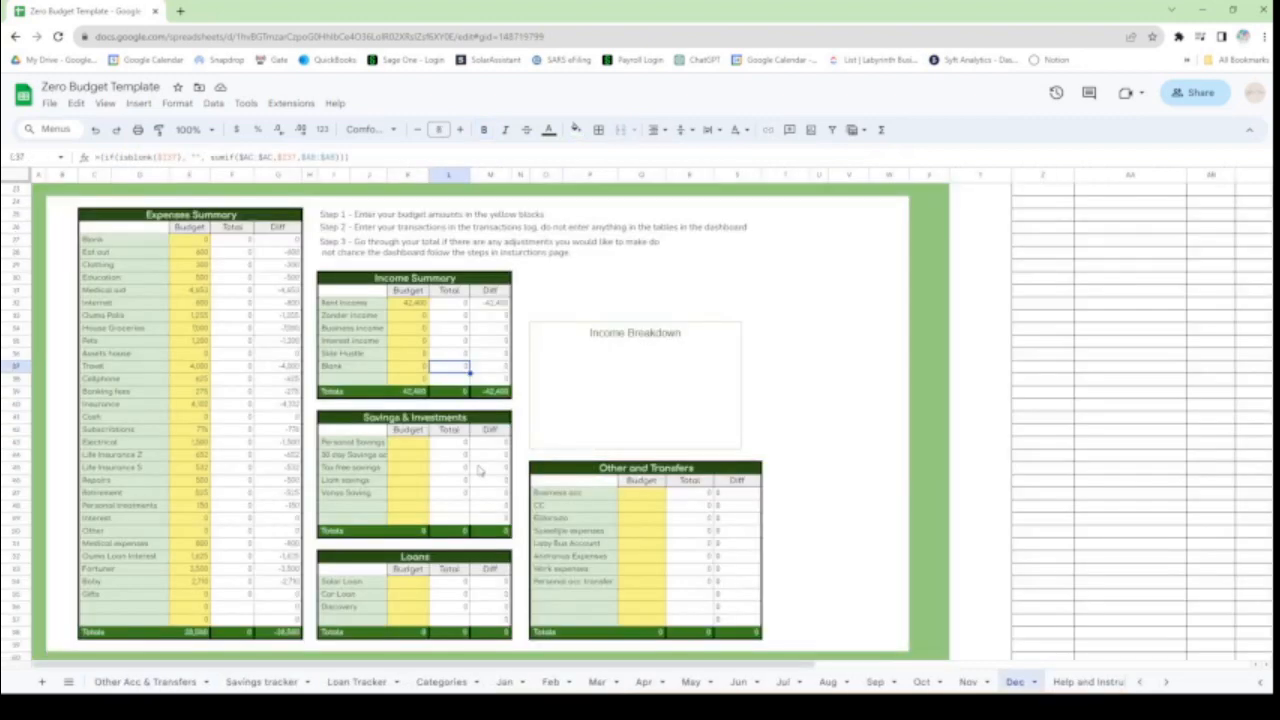
{"action": "scroll", "coordinate": [479, 470], "scroll_direction": "up", "scroll_amount": 3}
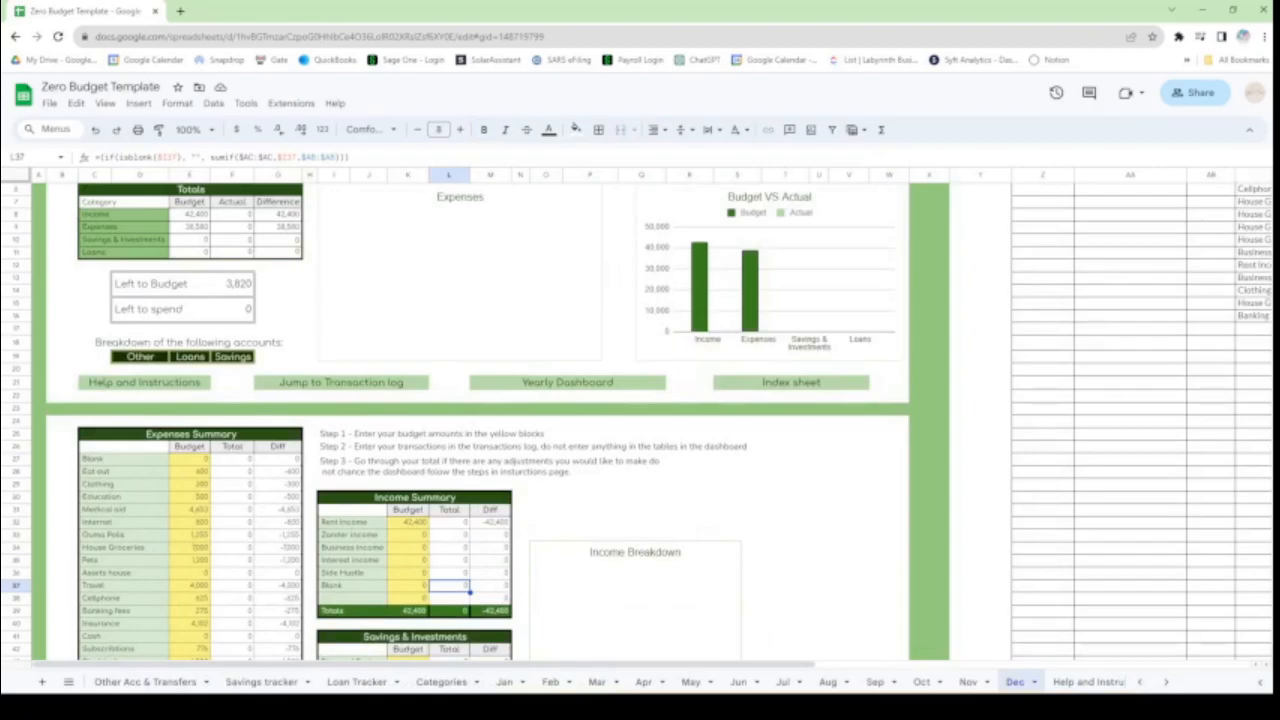
{"action": "left_click", "coordinate": [791, 382]}
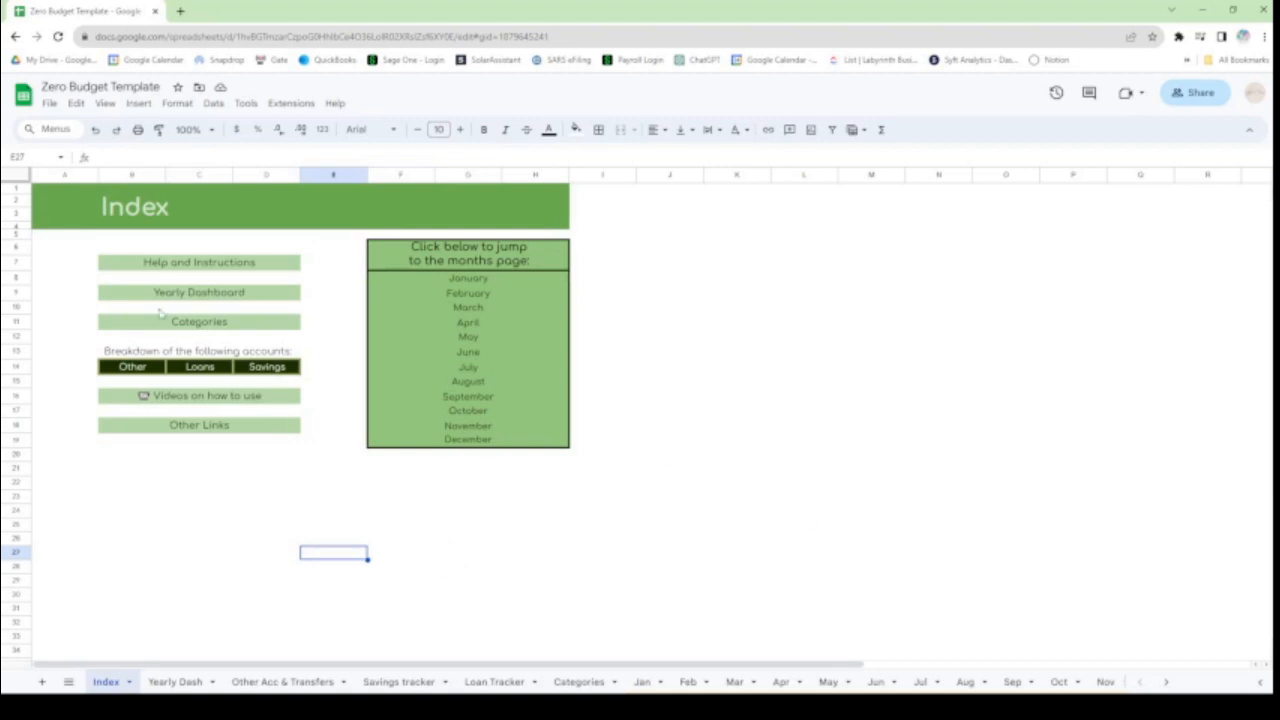
Step: Open the Loan Tracker from the Index's Loans link and select the Solar Loan's starting balance
{"action": "left_click", "coordinate": [211, 372]}
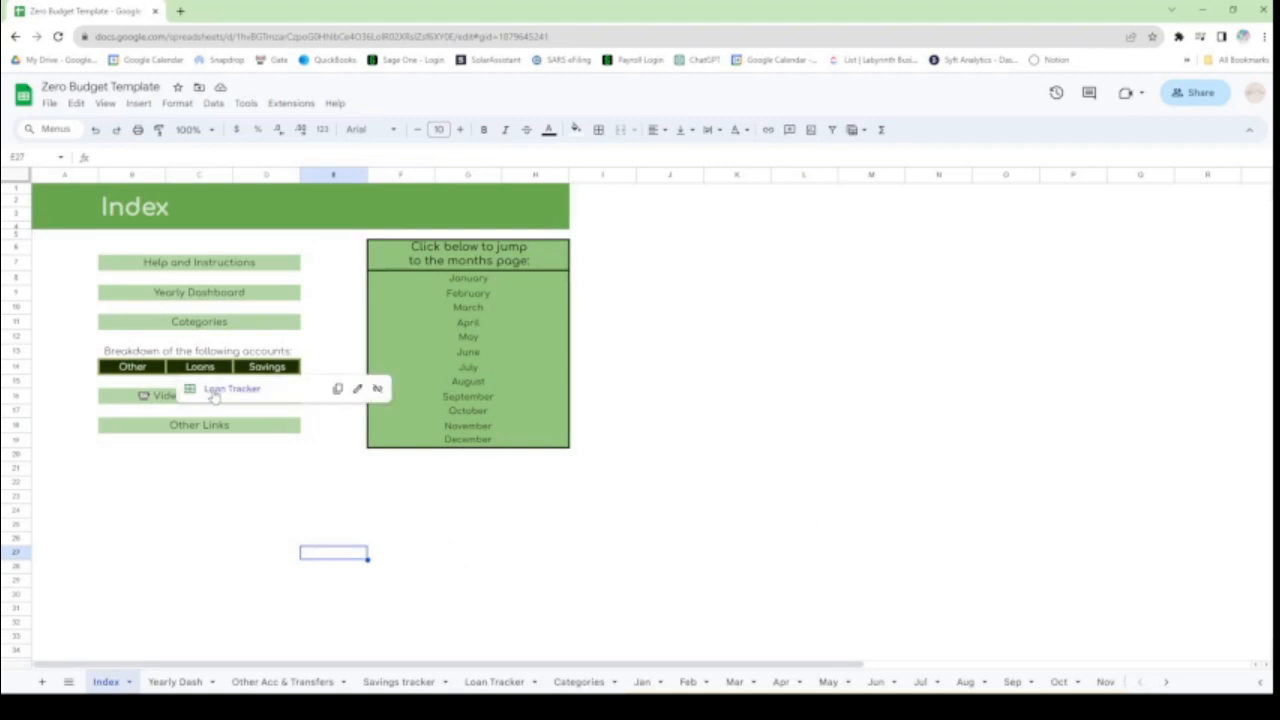
{"action": "left_click", "coordinate": [217, 393]}
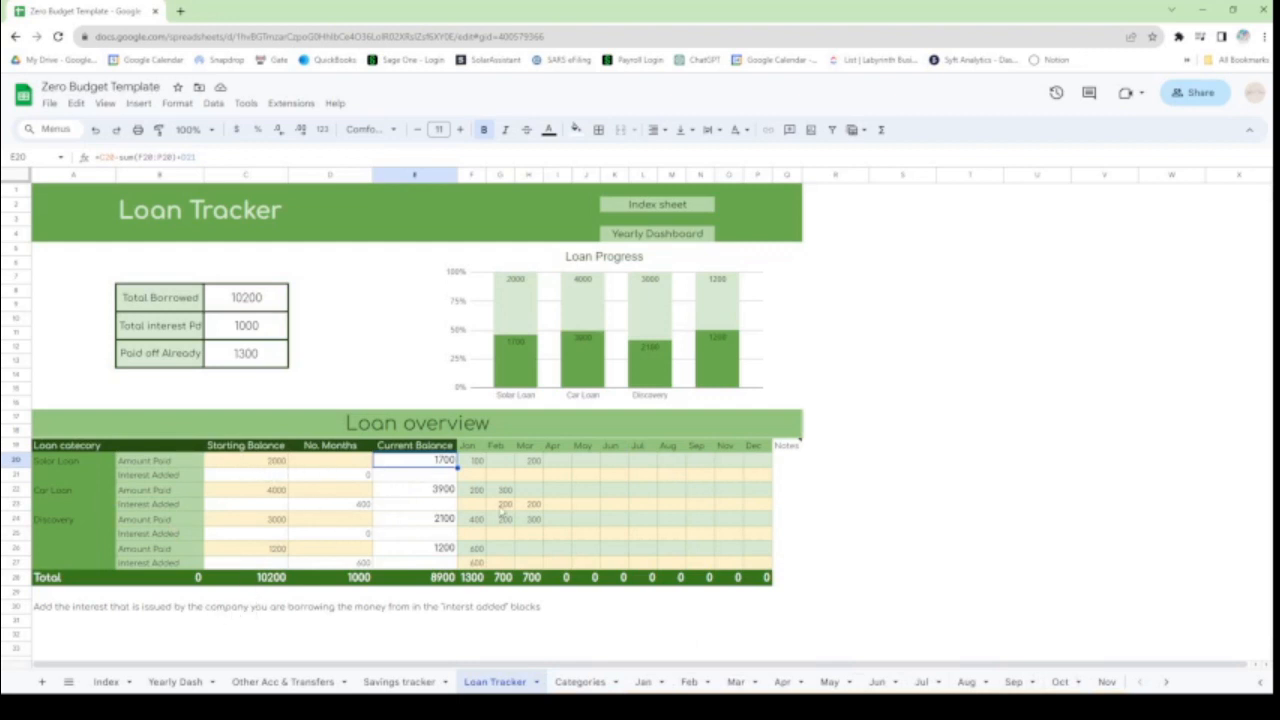
{"action": "left_click", "coordinate": [271, 465]}
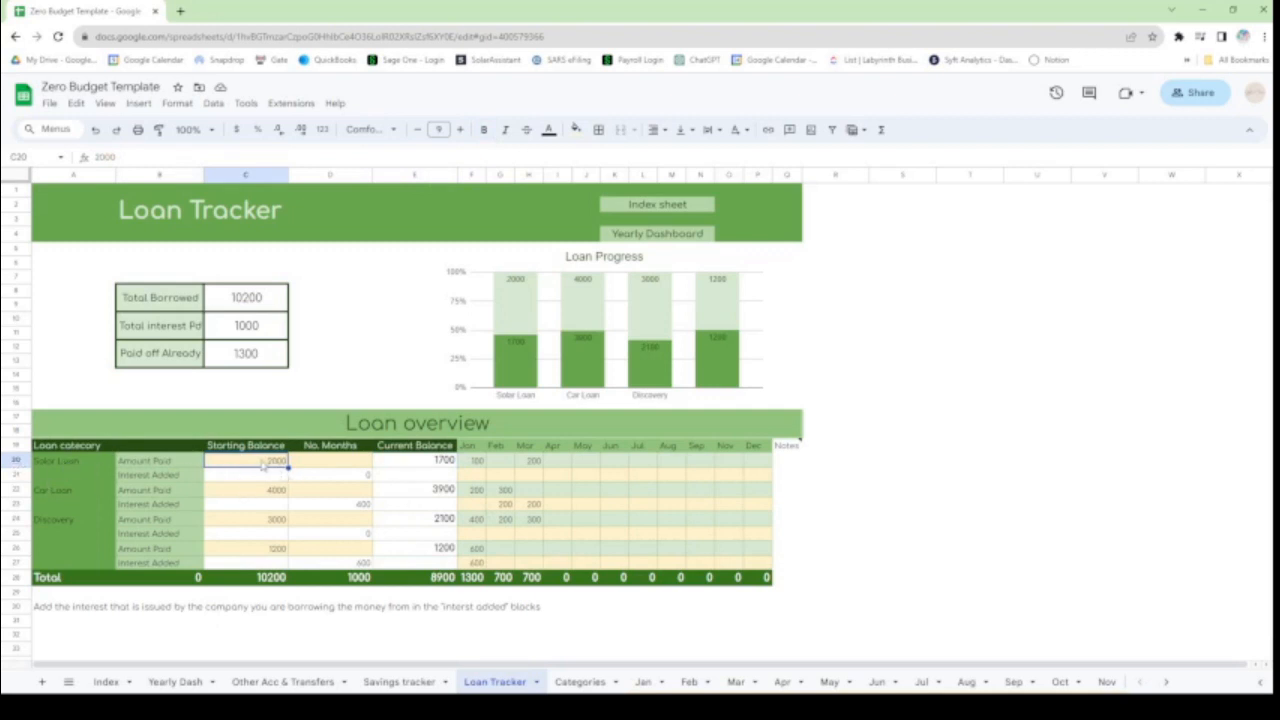
Step: Set the Solar Loan's number of months in D20 to 18
{"action": "left_click", "coordinate": [331, 469]}
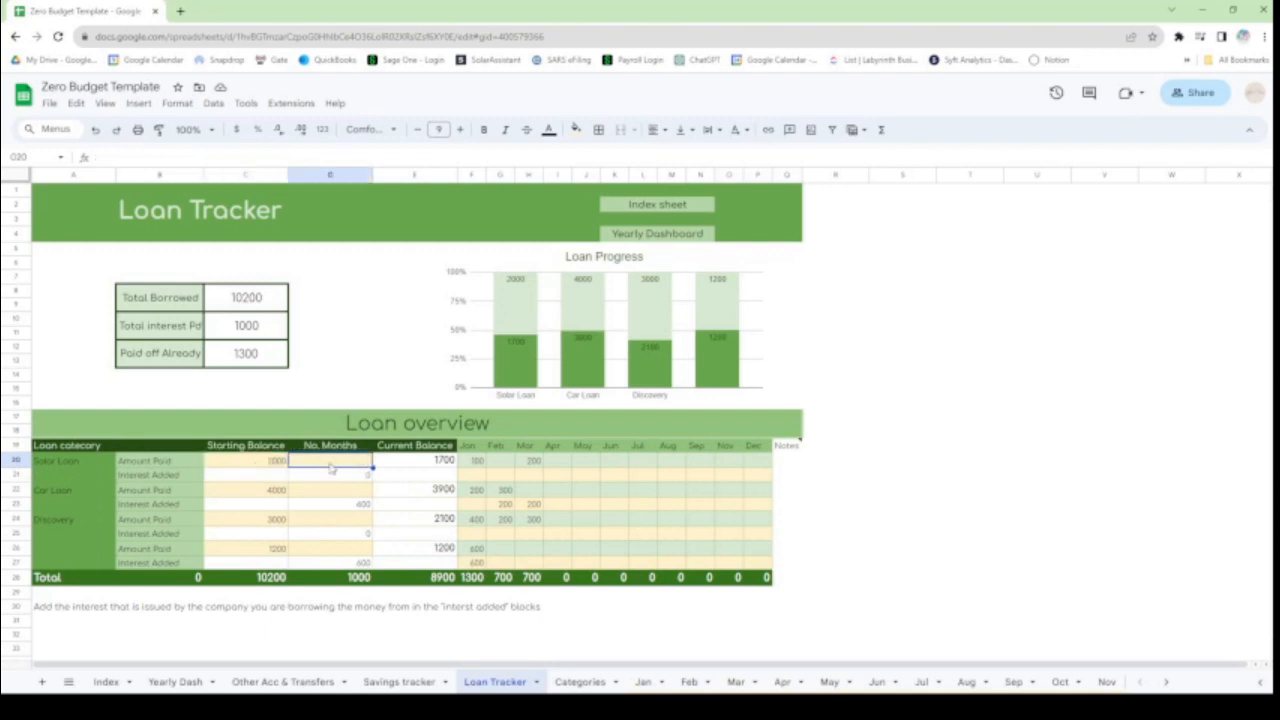
{"action": "double_click", "coordinate": [331, 461]}
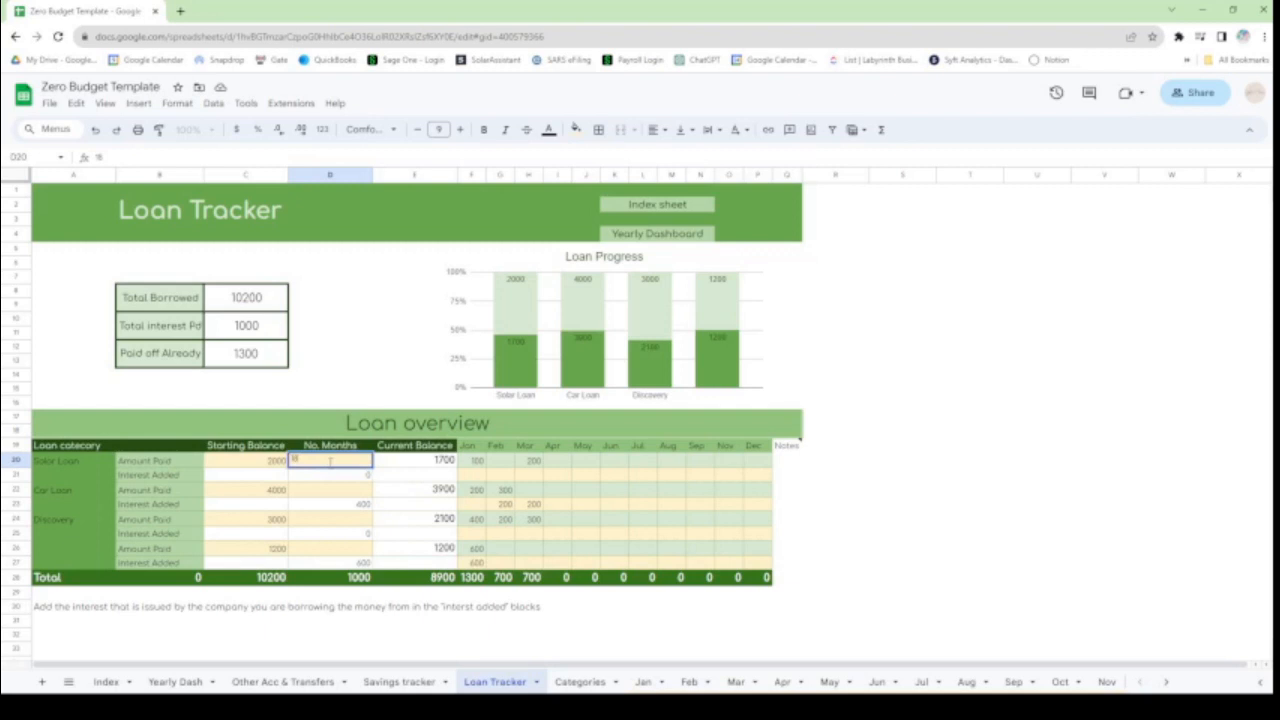
{"action": "type", "text": "18"}
{"action": "left_click", "coordinate": [418, 470]}
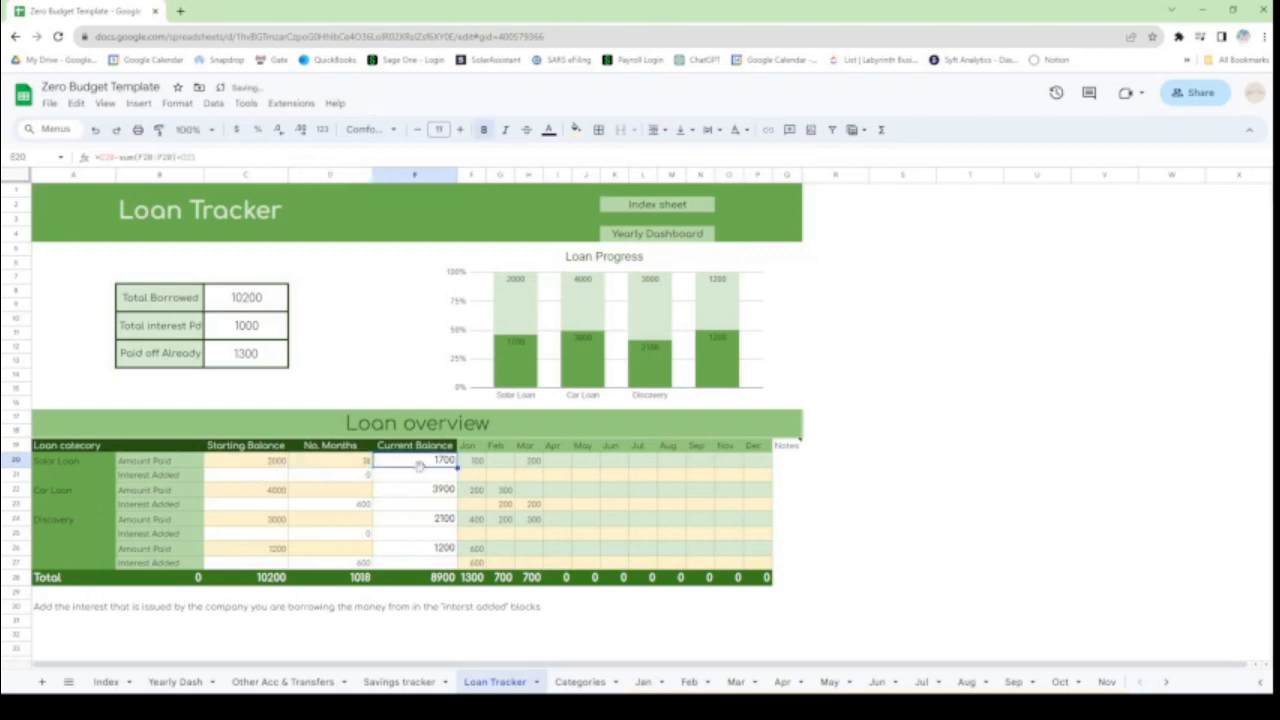
Step: Review the Solar Loan's monthly payments from January to May, its starting balance and its current balance formula
{"action": "left_click", "coordinate": [482, 470]}
{"action": "left_click", "coordinate": [510, 466]}
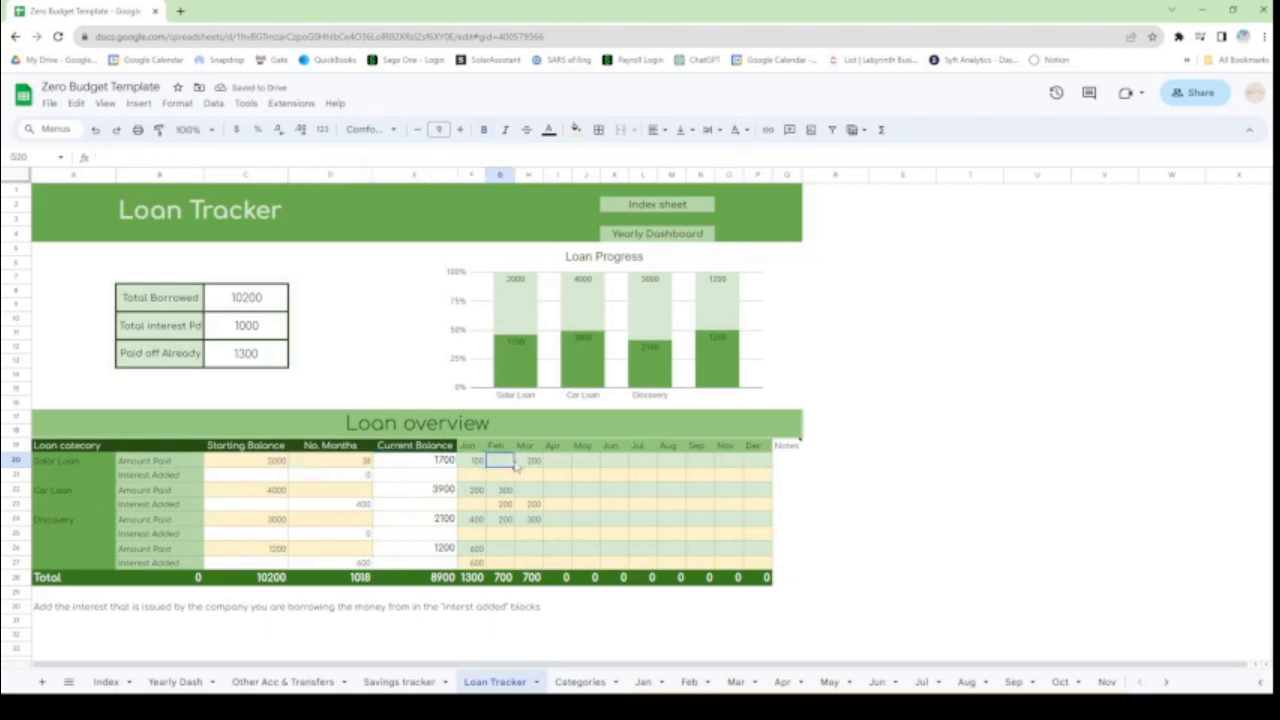
{"action": "left_click", "coordinate": [553, 464]}
{"action": "left_click", "coordinate": [589, 464]}
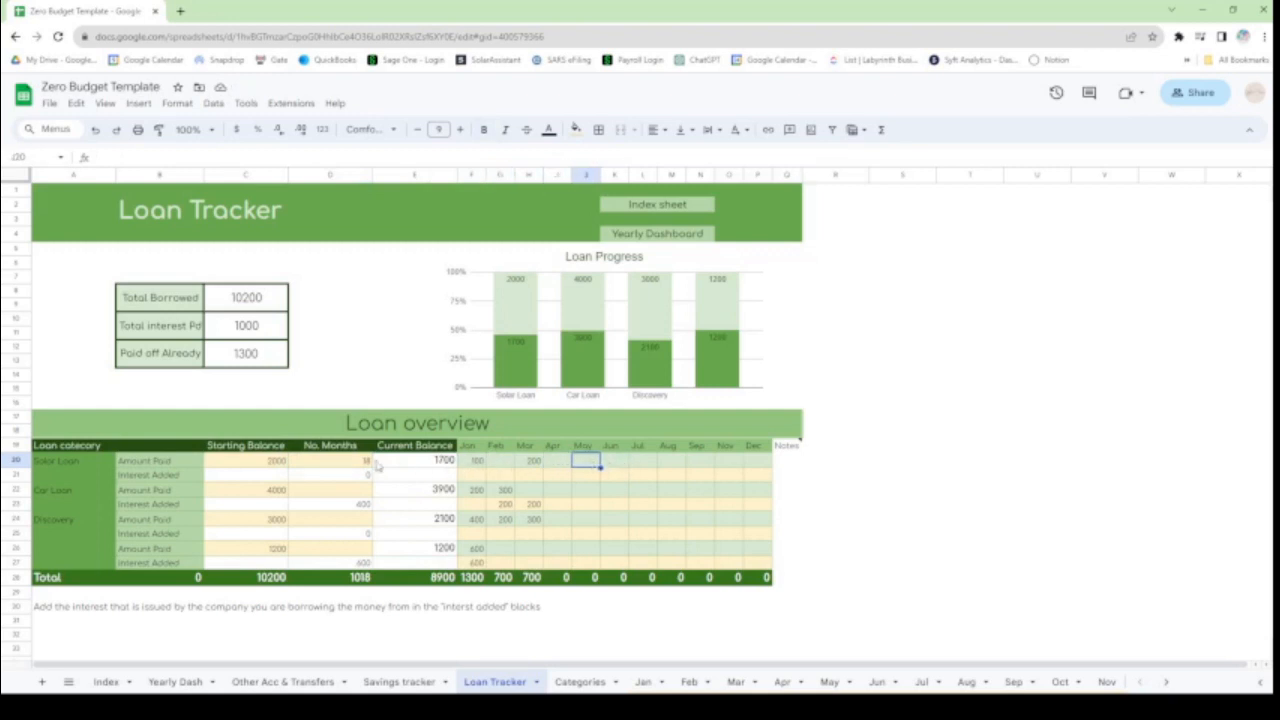
{"action": "left_click", "coordinate": [412, 466]}
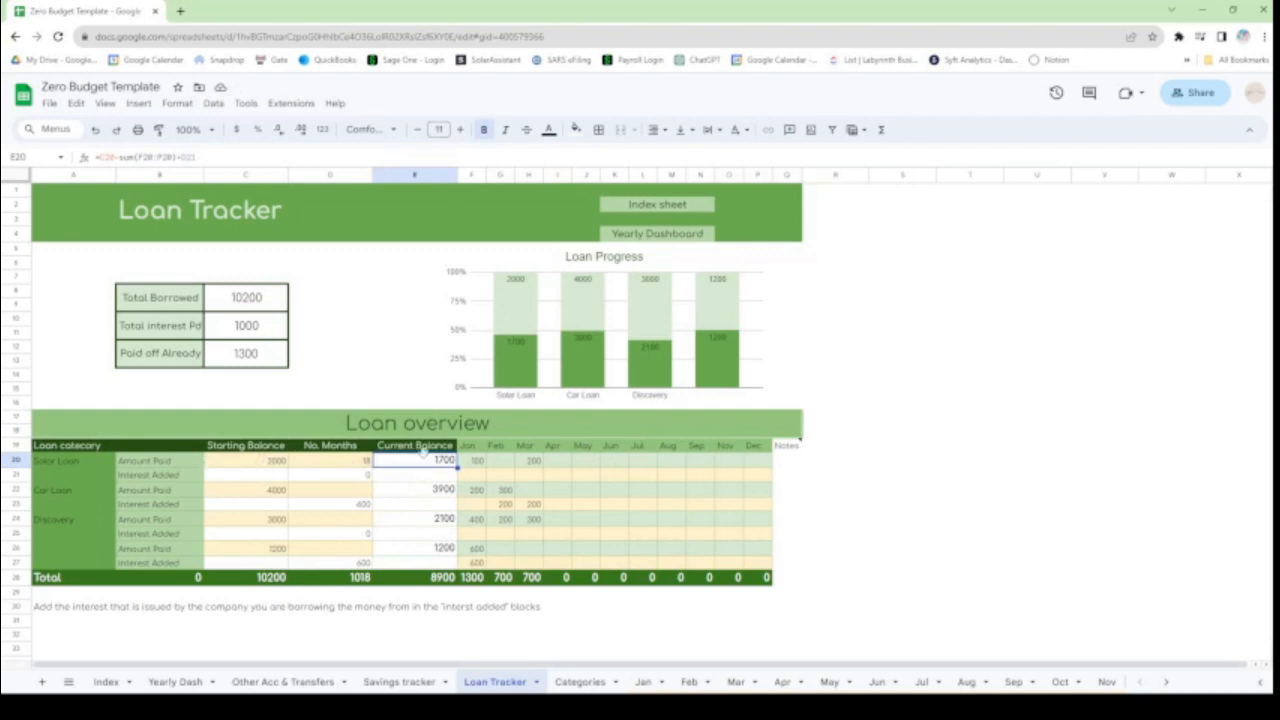
{"action": "left_click", "coordinate": [248, 465]}
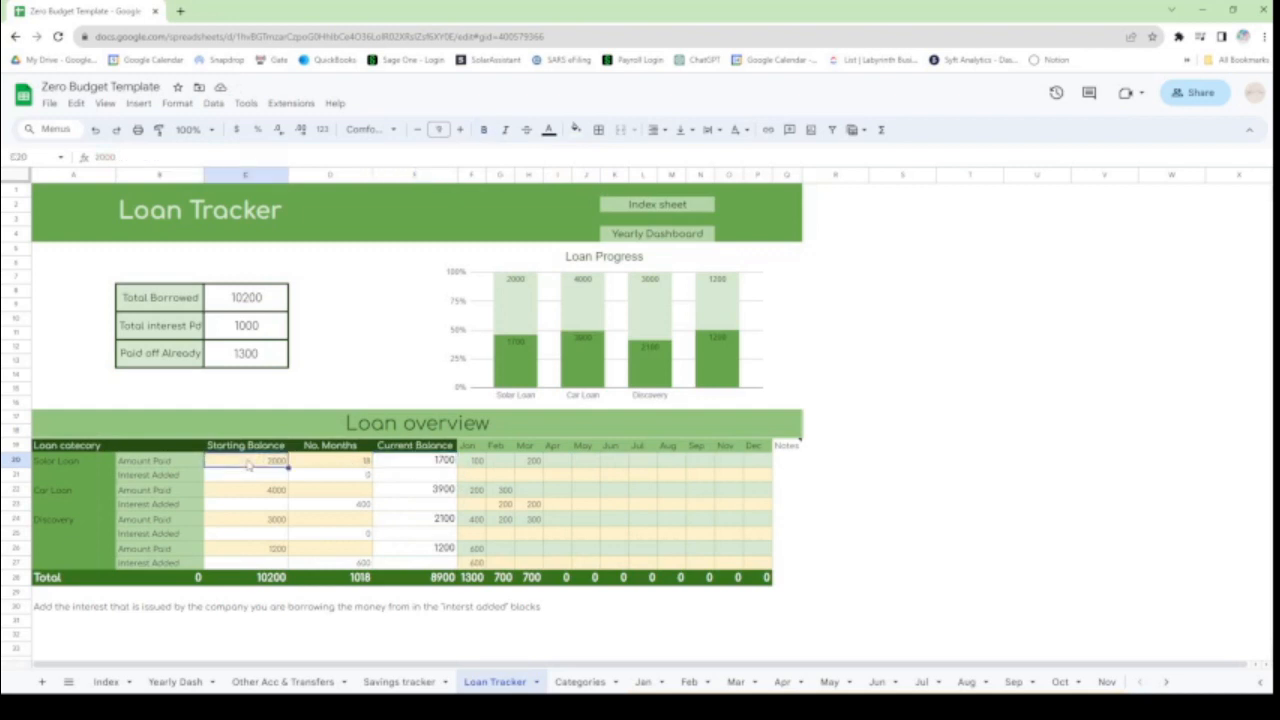
{"action": "left_click", "coordinate": [413, 460]}
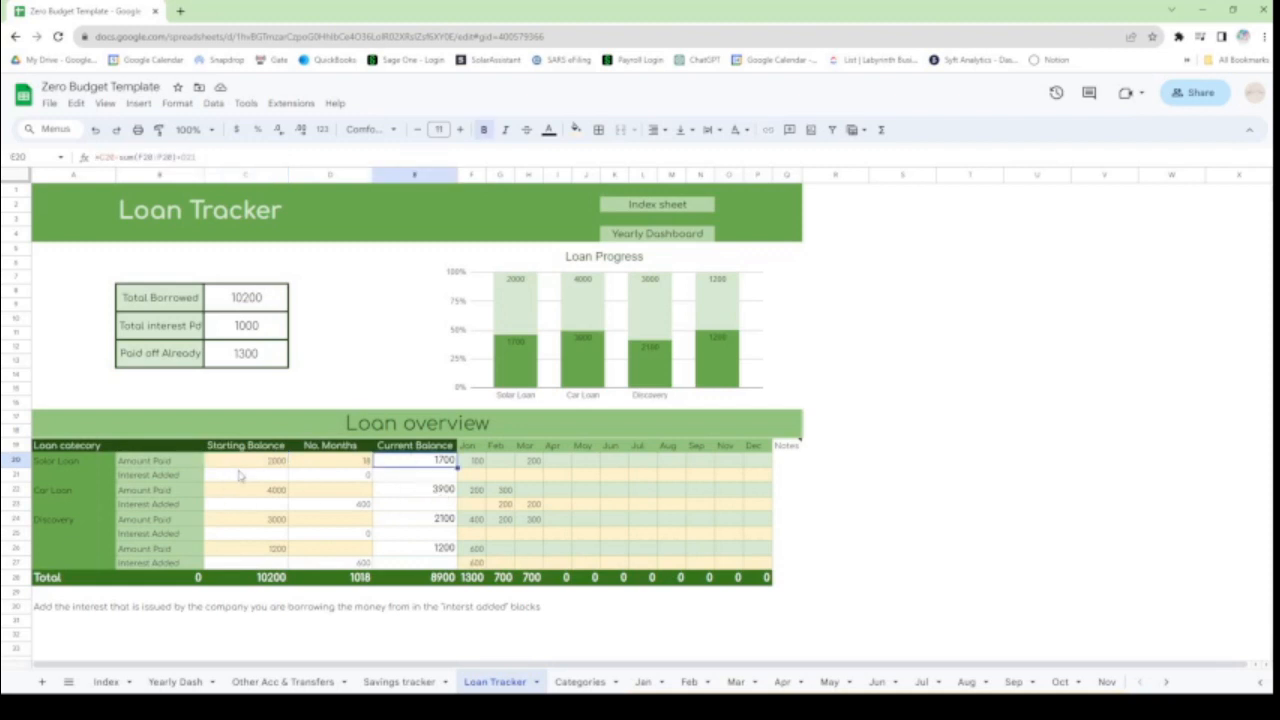
Step: Enter 10 as the Solar Loan's added interest for January in F21
{"action": "left_click", "coordinate": [481, 476]}
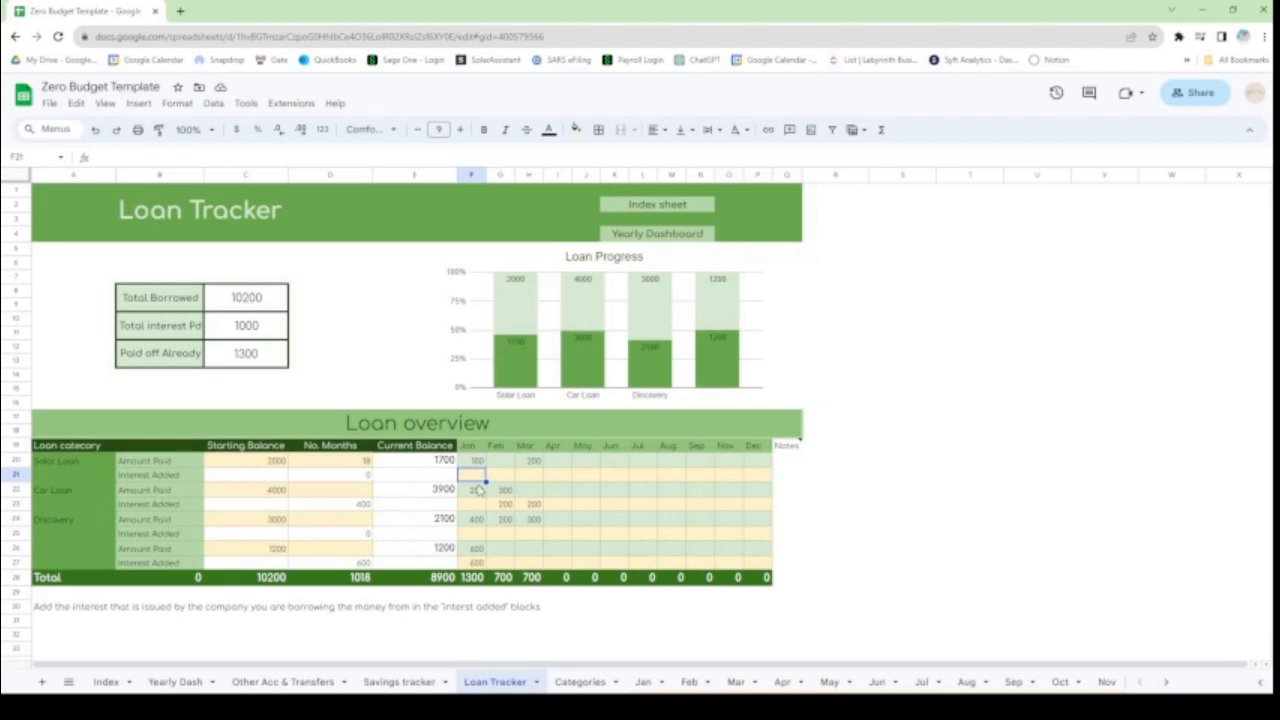
{"action": "key", "text": "Return"}
{"action": "type", "text": "10"}
{"action": "key", "text": "Return"}
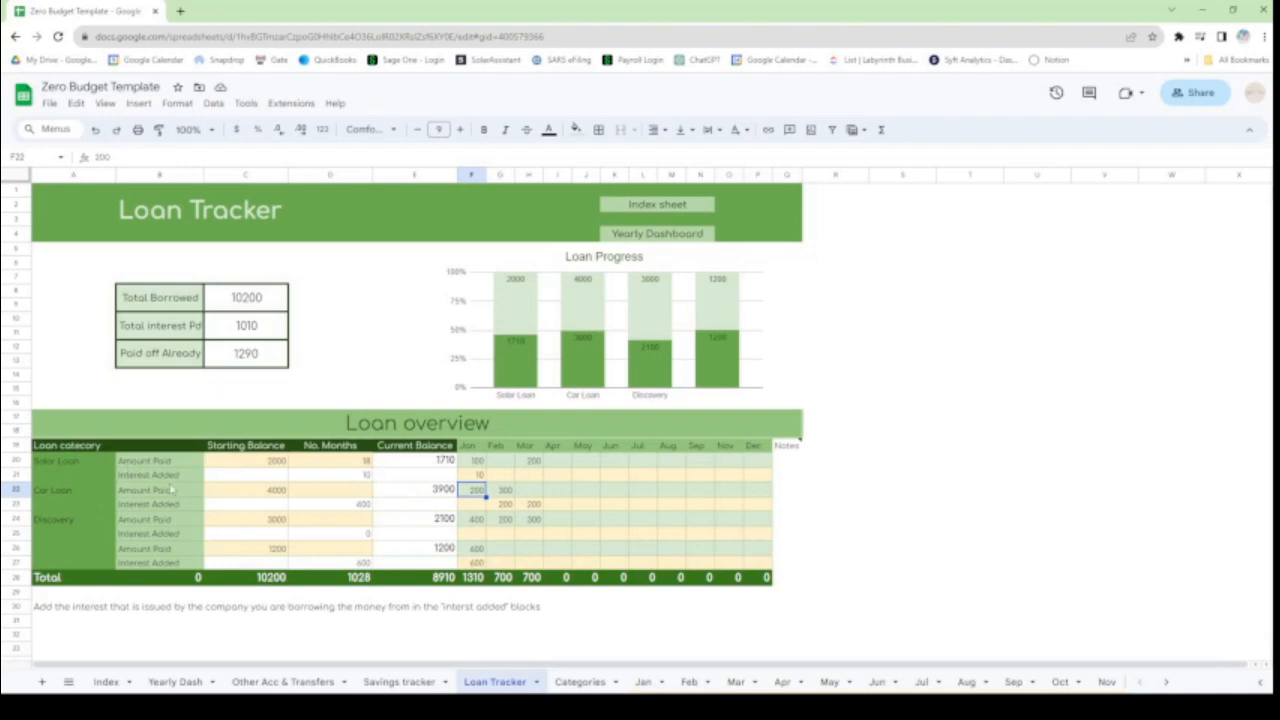
Step: Look through the Car Loan and Discovery rows, then the unnamed loan's starting balance and number of months
{"action": "left_click", "coordinate": [57, 494]}
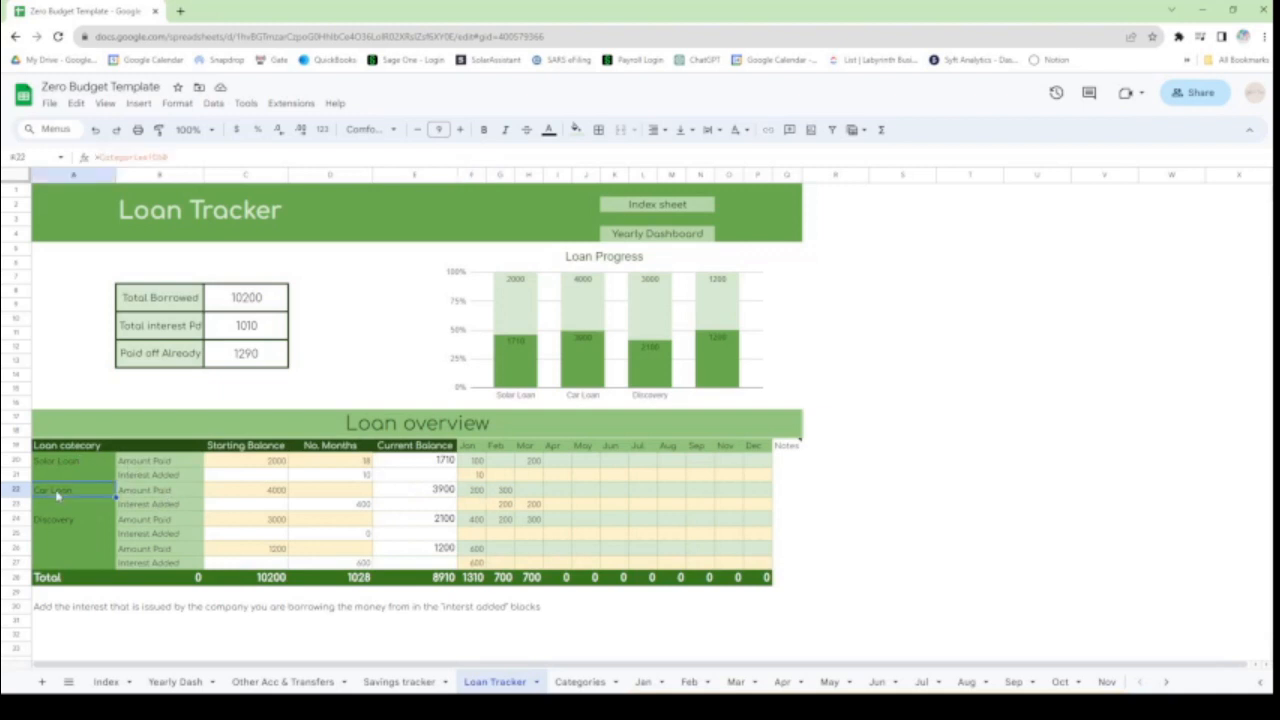
{"action": "left_click", "coordinate": [63, 529]}
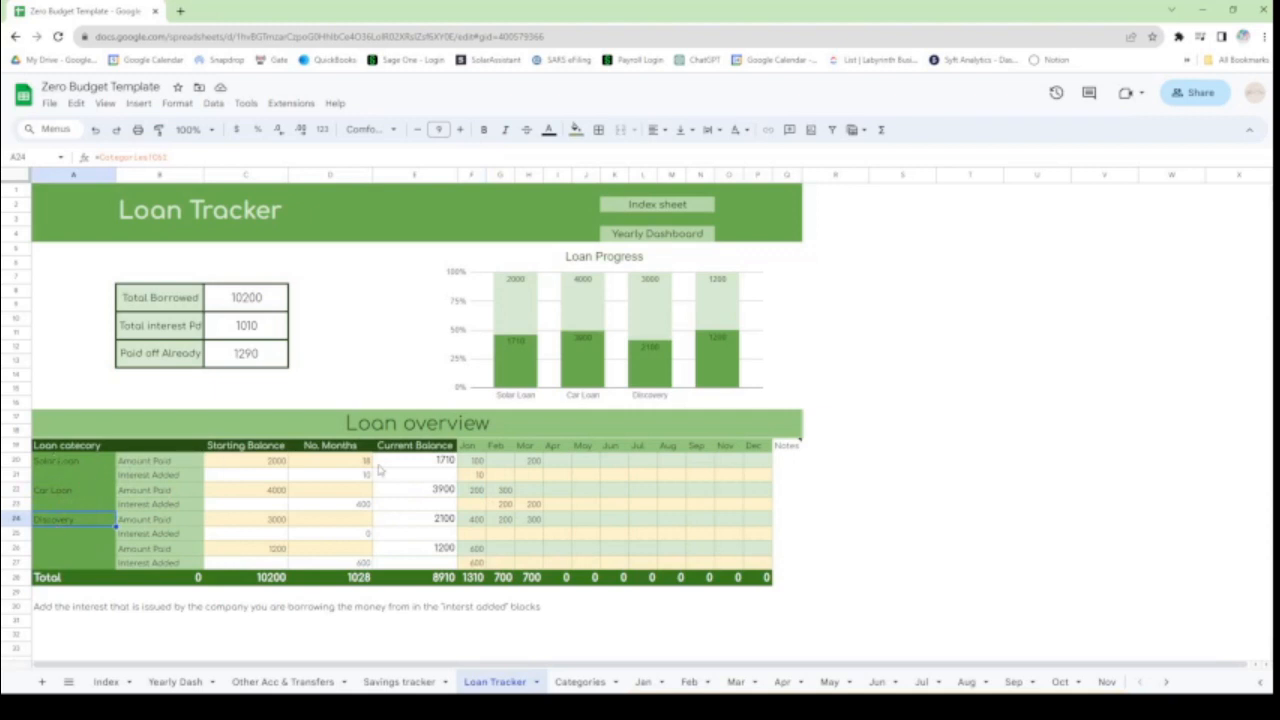
{"action": "left_click", "coordinate": [527, 534]}
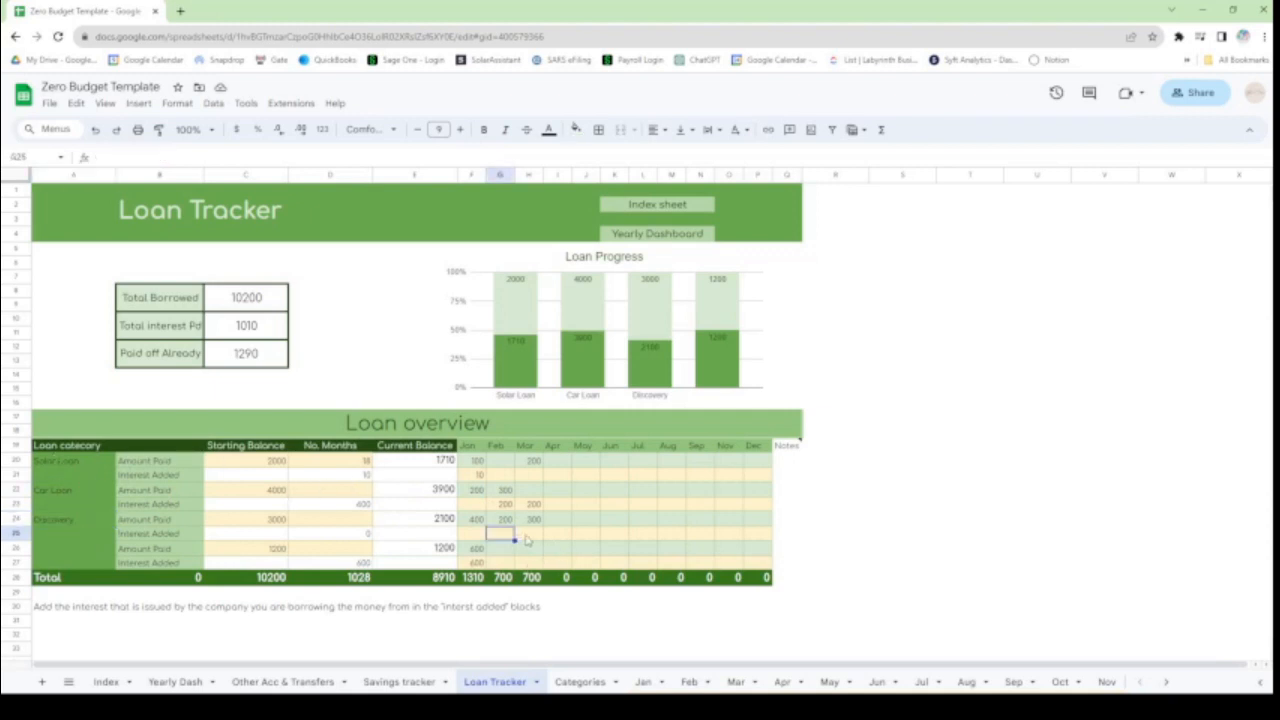
{"action": "left_click", "coordinate": [530, 566]}
{"action": "left_click", "coordinate": [340, 550]}
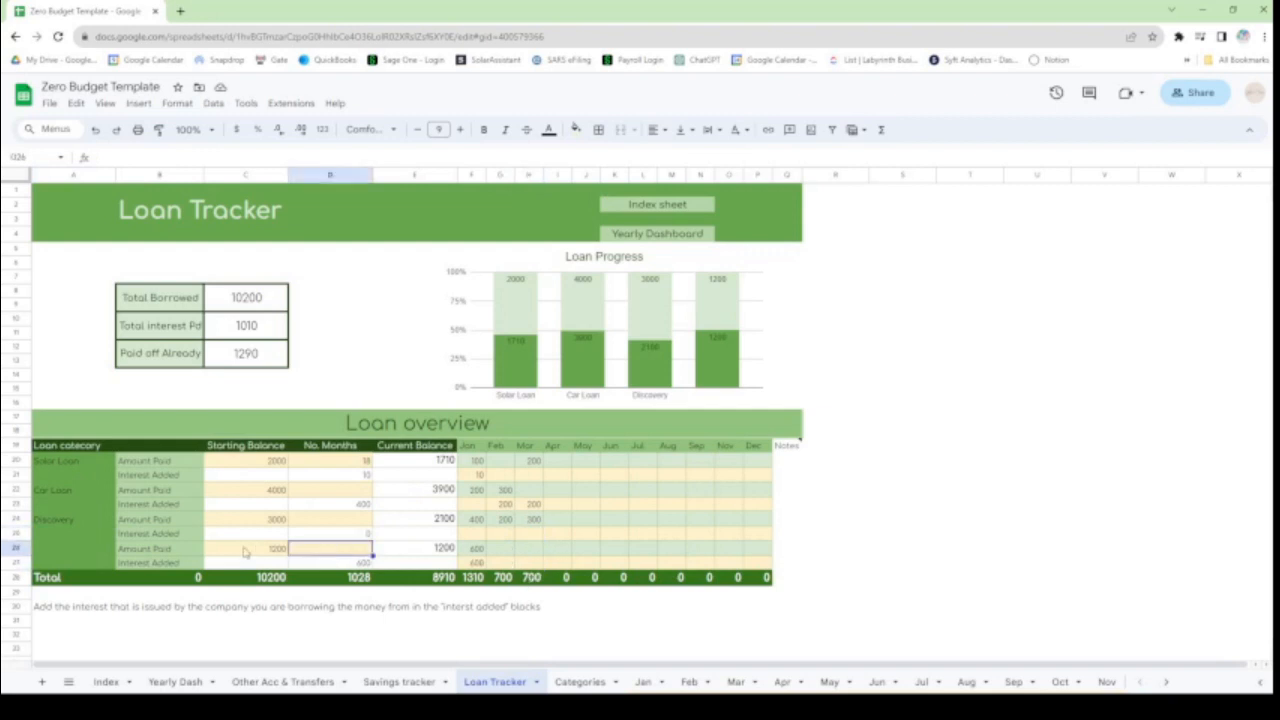
{"action": "left_click", "coordinate": [248, 551]}
{"action": "left_click", "coordinate": [333, 552]}
{"action": "left_click", "coordinate": [905, 548]}
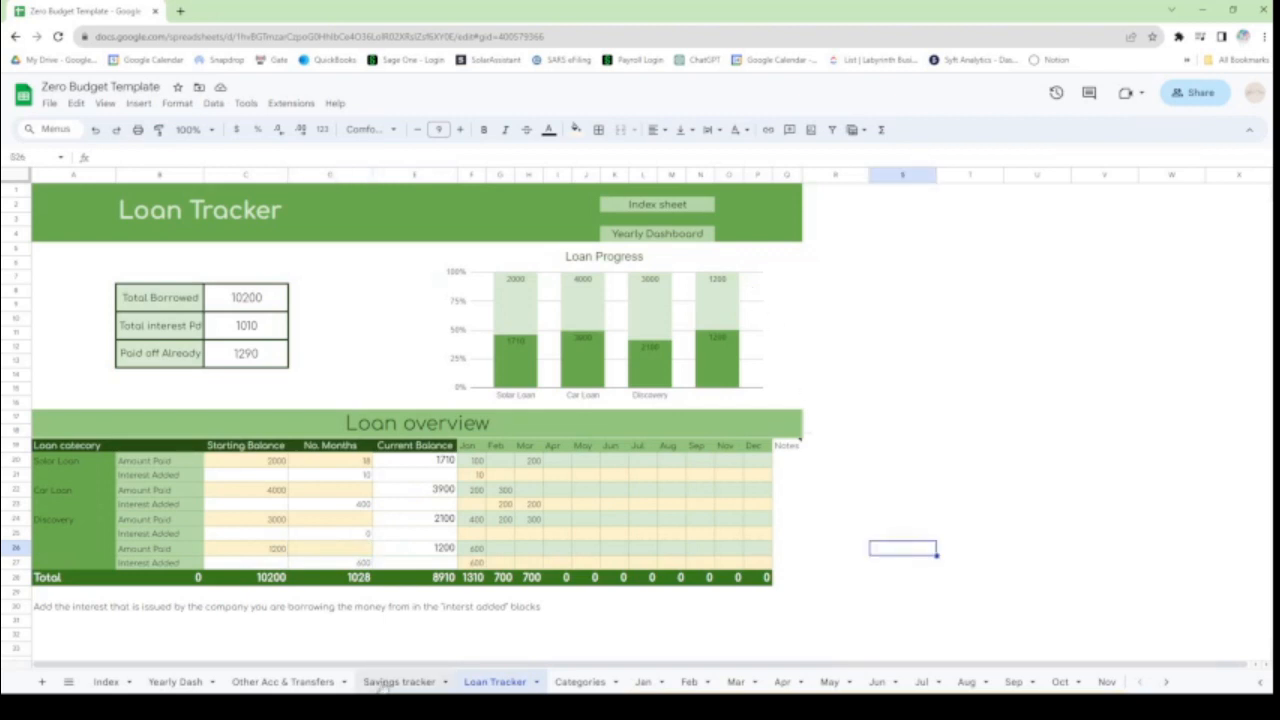
Step: Return to the Index sheet and follow its Savings link to the Savings tracker
{"action": "left_click", "coordinate": [665, 210]}
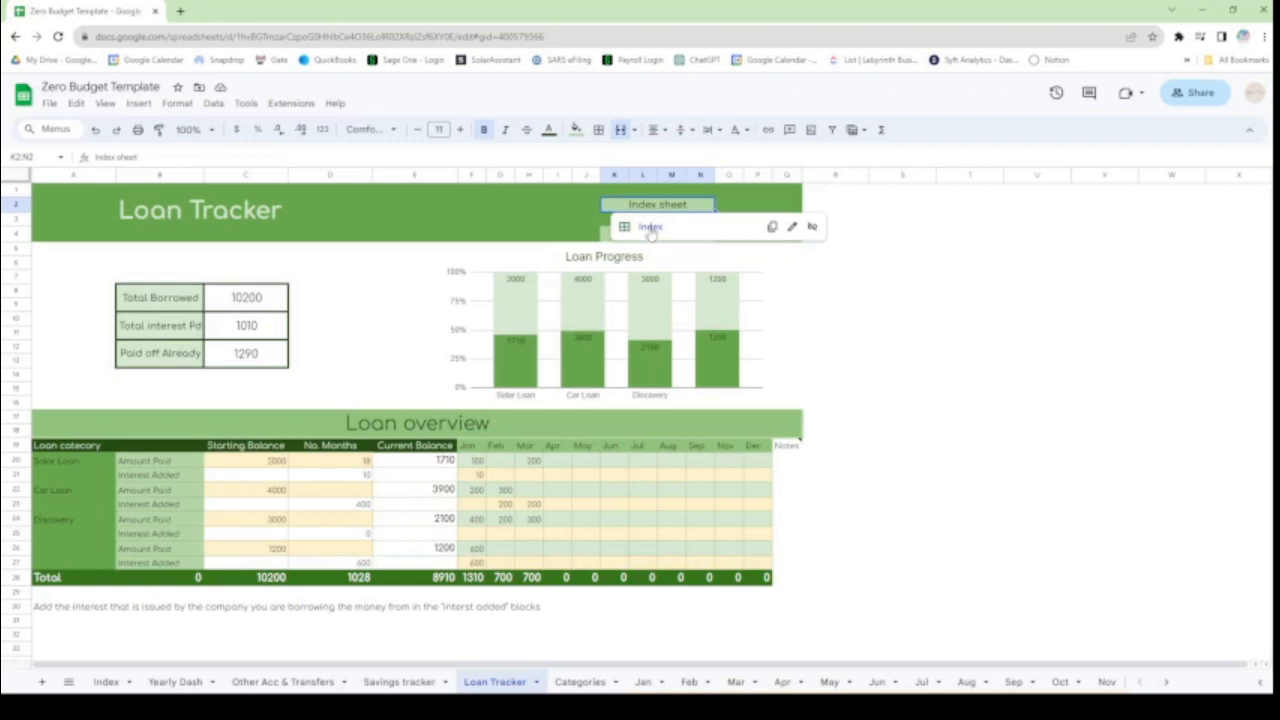
{"action": "left_click", "coordinate": [650, 227]}
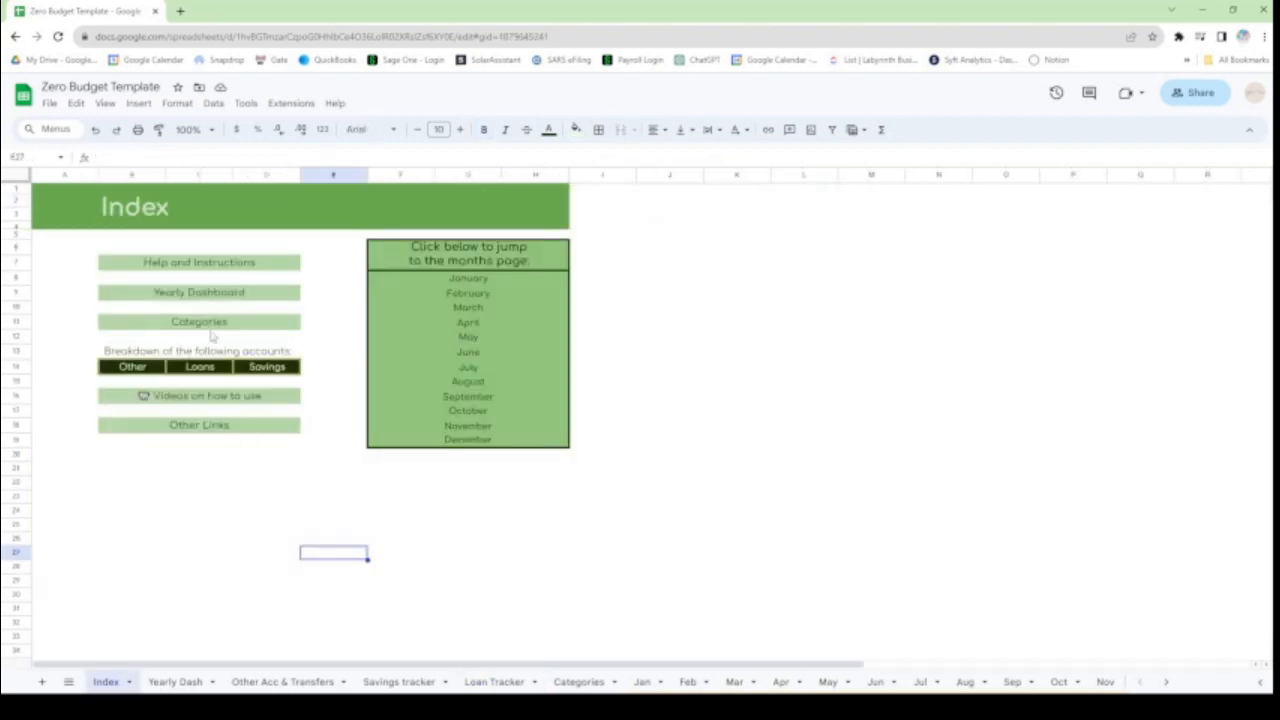
{"action": "left_click", "coordinate": [261, 373]}
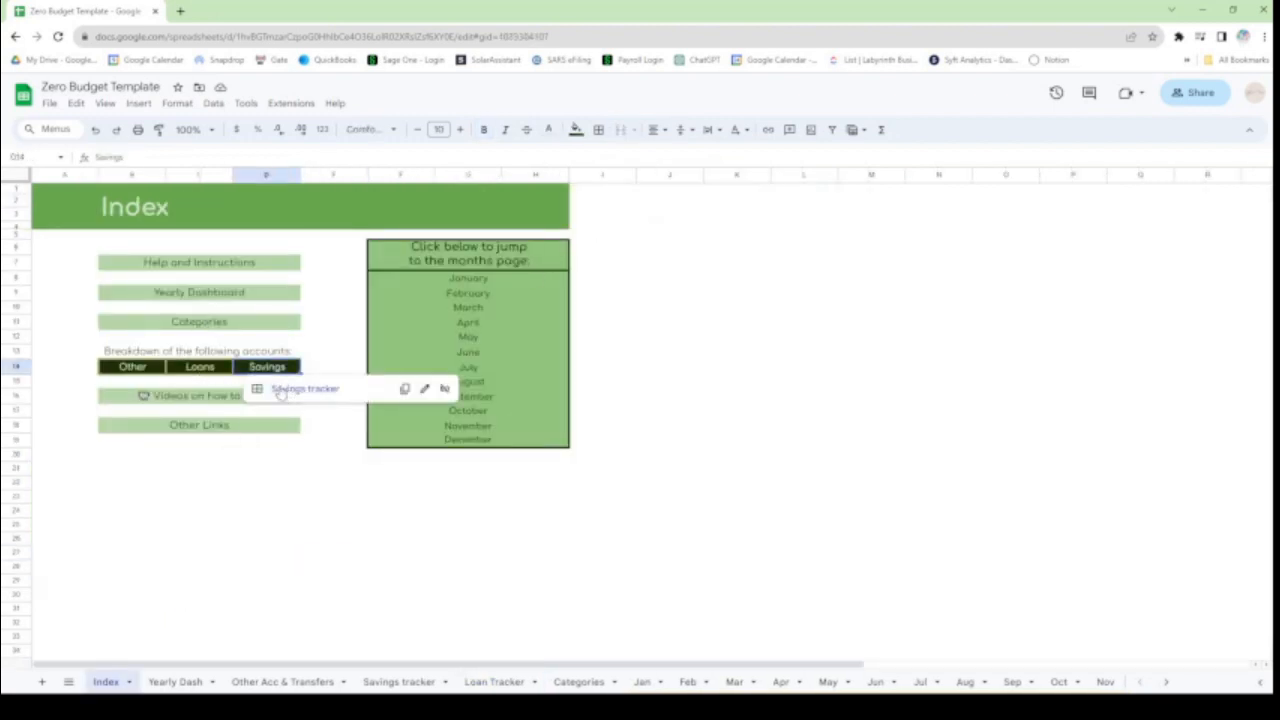
{"action": "left_click", "coordinate": [300, 388]}
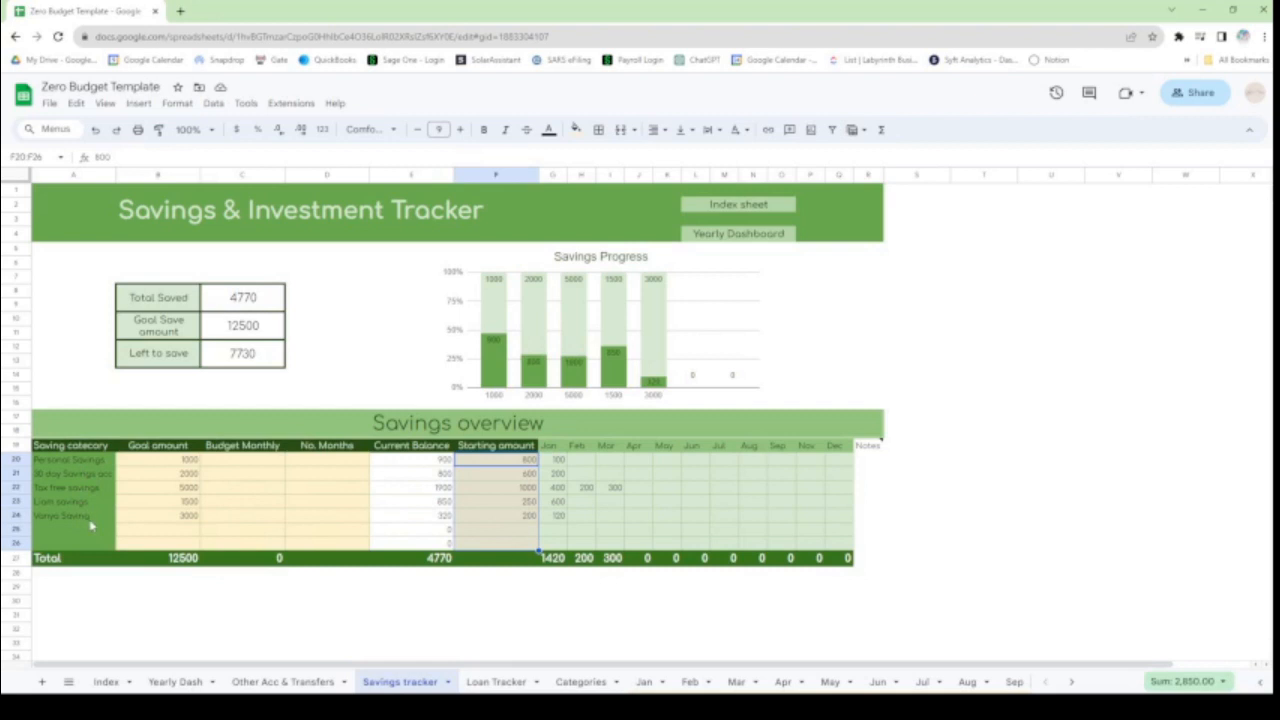
Step: Set the Personal Savings monthly budget in C20 to 100
{"action": "left_click", "coordinate": [186, 462]}
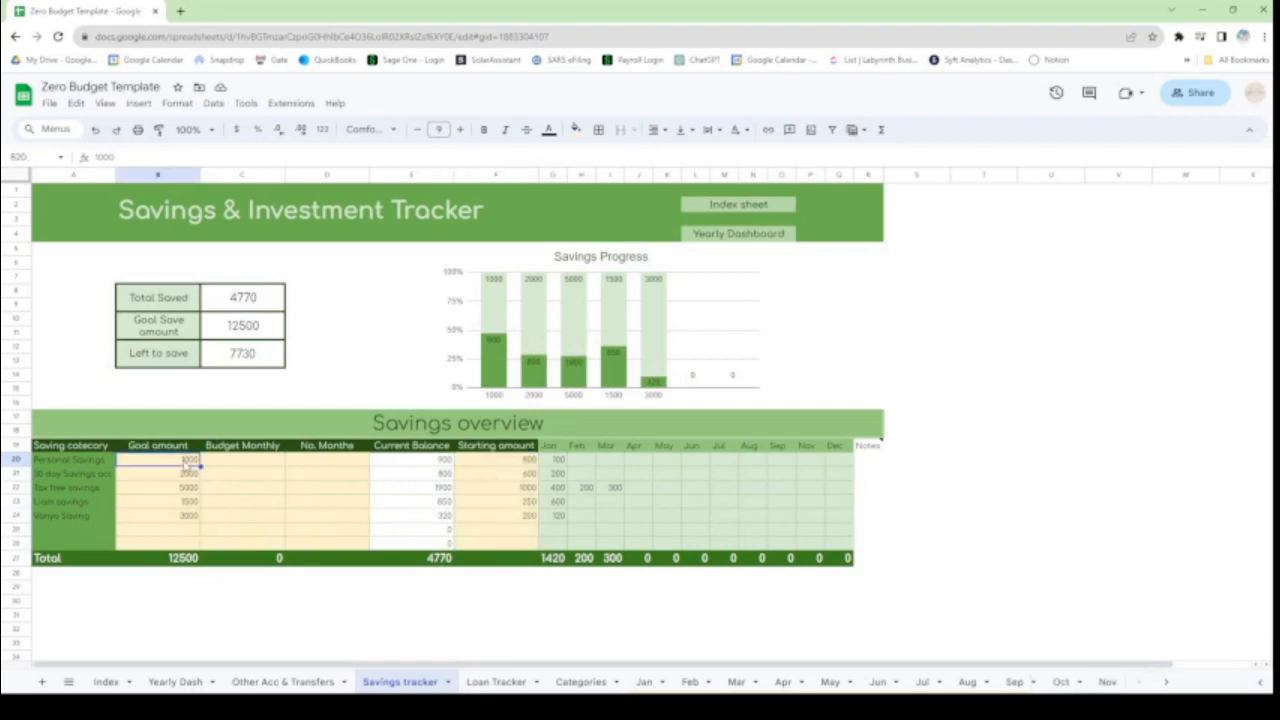
{"action": "left_click", "coordinate": [241, 464]}
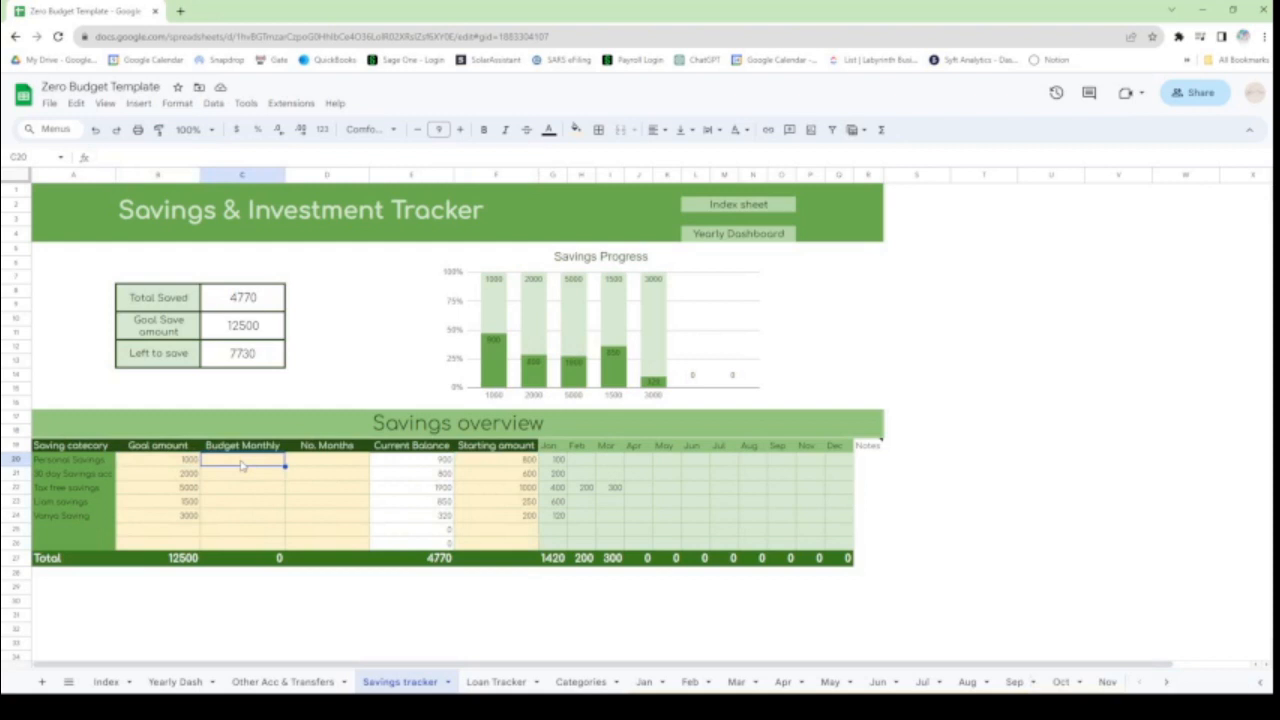
{"action": "type", "text": "100"}
{"action": "key", "text": "Return"}
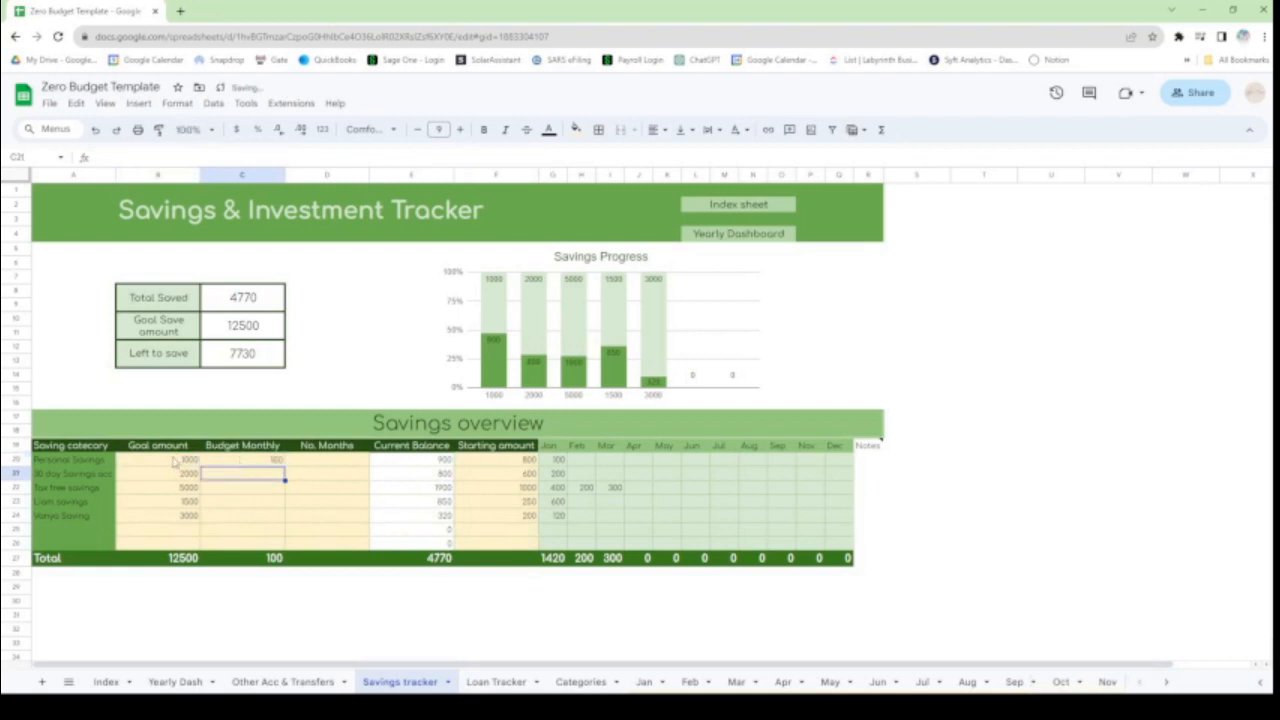
Step: Set the Personal Savings number of months in D20 to 10
{"action": "left_click", "coordinate": [177, 460]}
{"action": "left_click", "coordinate": [338, 466]}
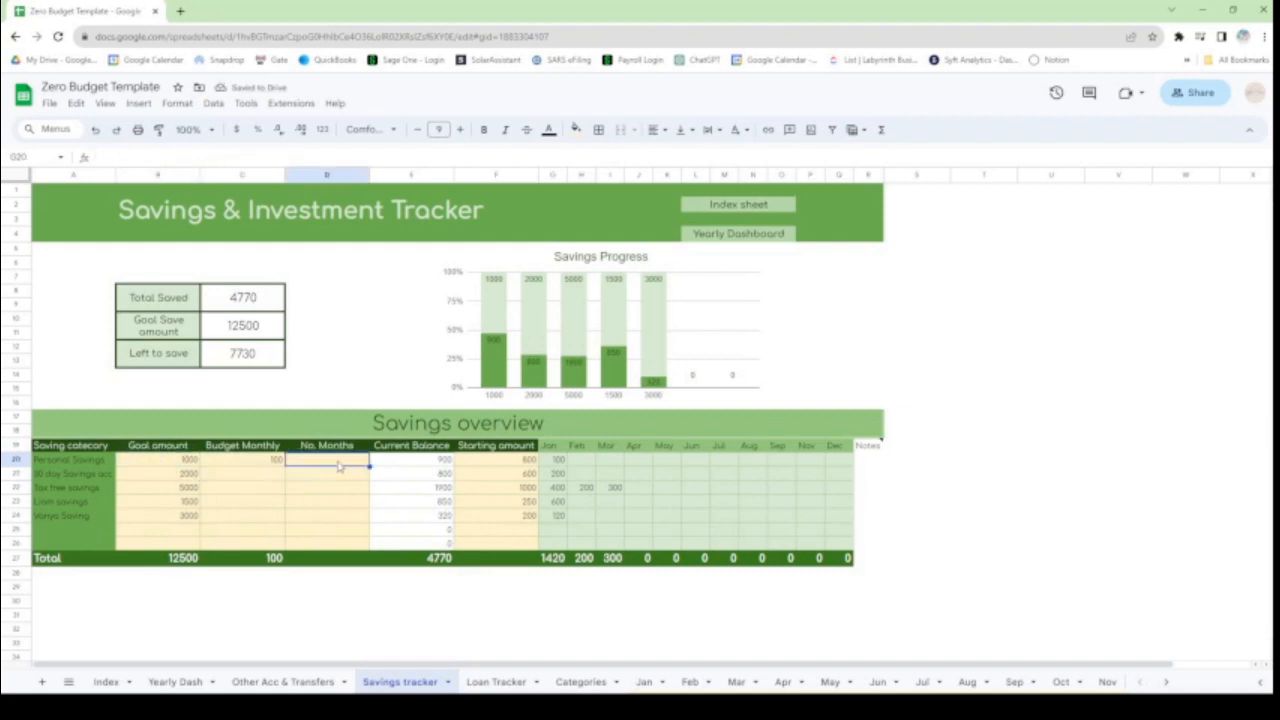
{"action": "type", "text": "12"}
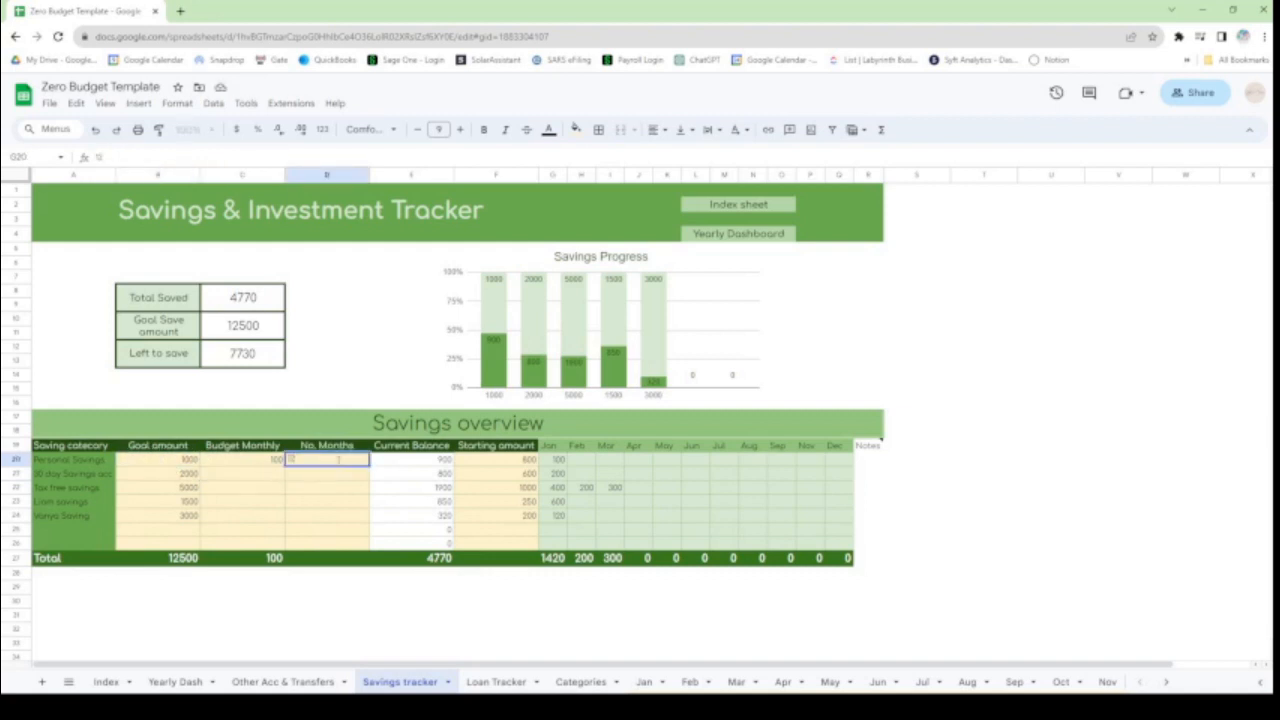
{"action": "type", "text": "12"}
{"action": "left_click", "coordinate": [340, 488]}
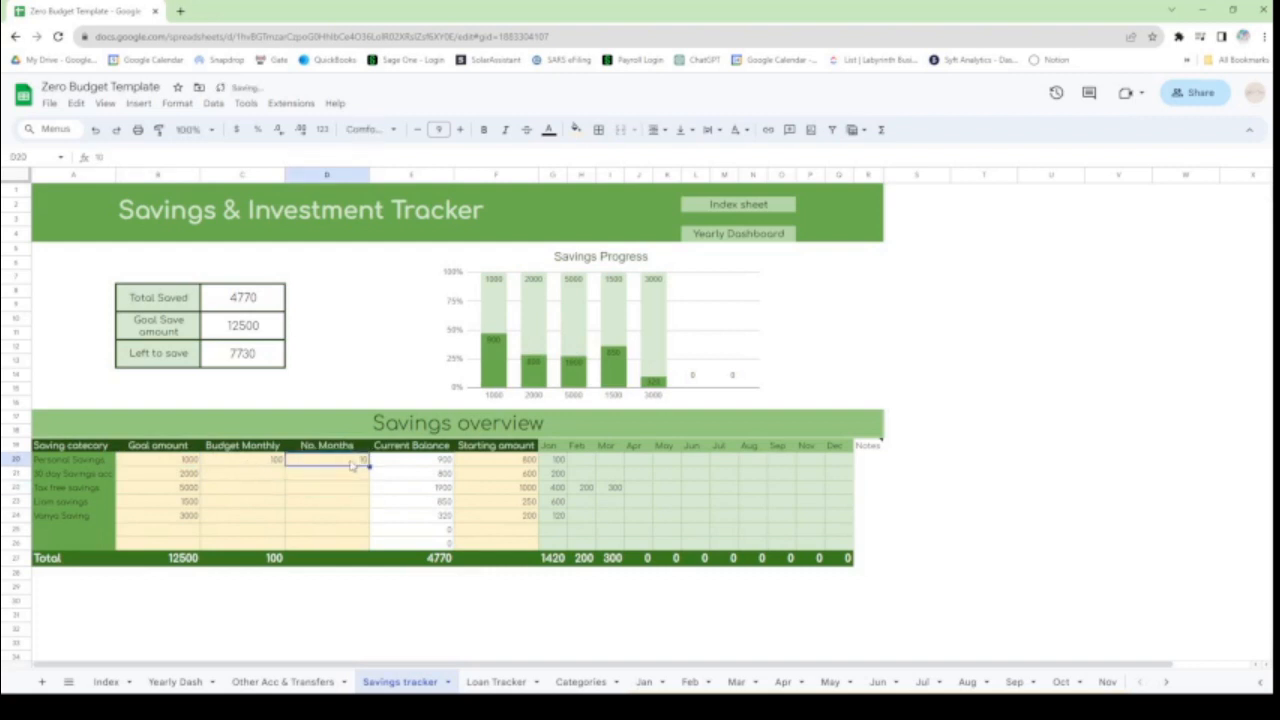
Step: Check the Personal Savings number of months, monthly budget and starting amount
{"action": "left_click", "coordinate": [355, 462]}
{"action": "left_click", "coordinate": [258, 463]}
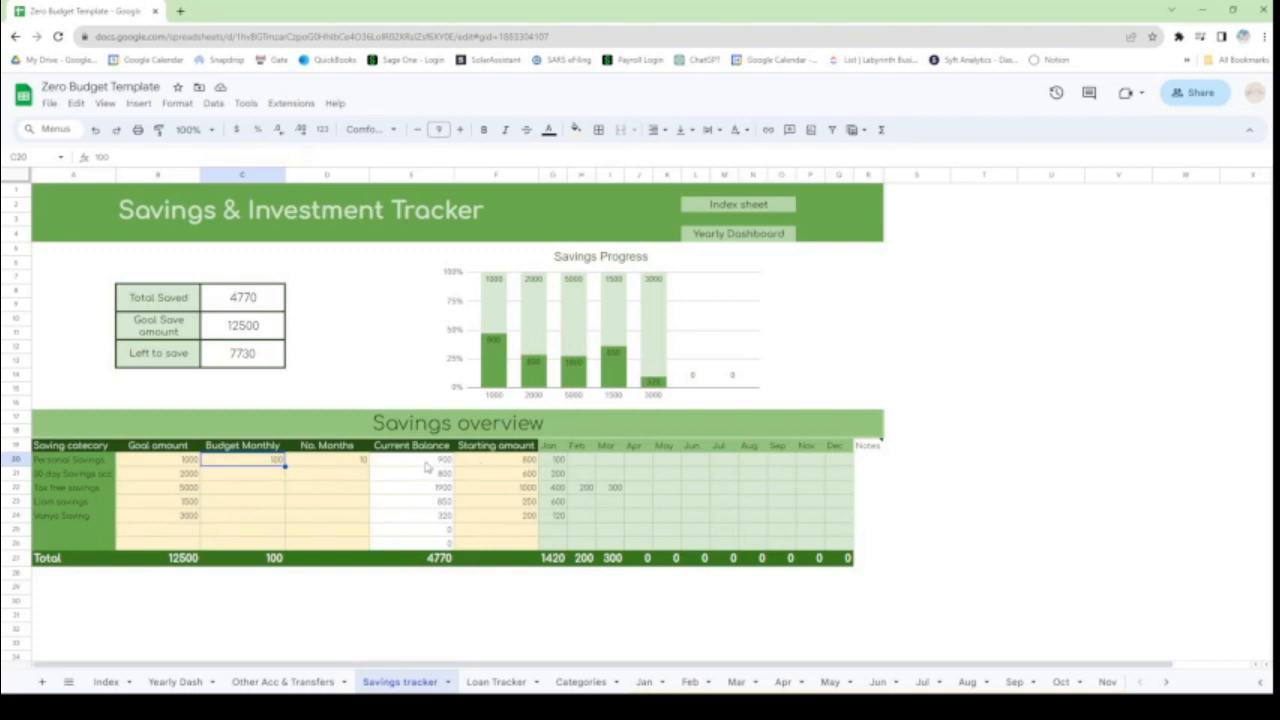
{"action": "left_click", "coordinate": [527, 461]}
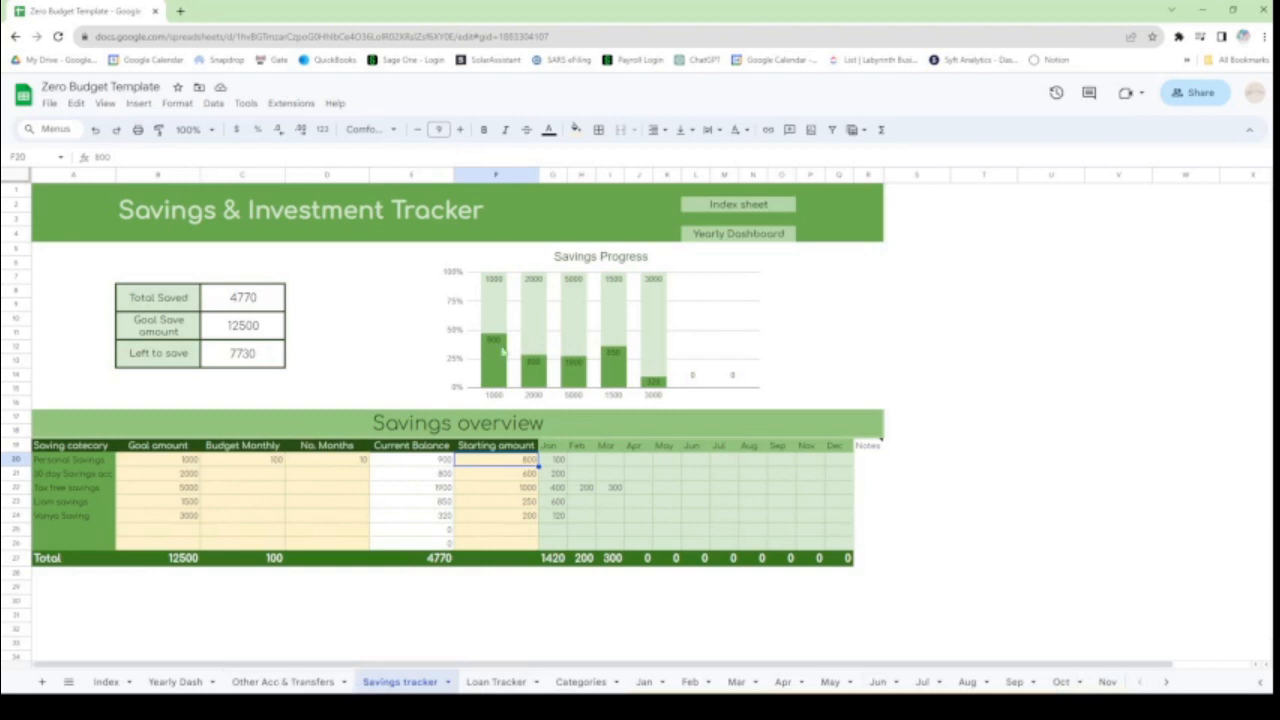
Step: Return to the Index sheet and follow its Other link to the Other Acc & Transfers sheet
{"action": "left_click", "coordinate": [747, 208]}
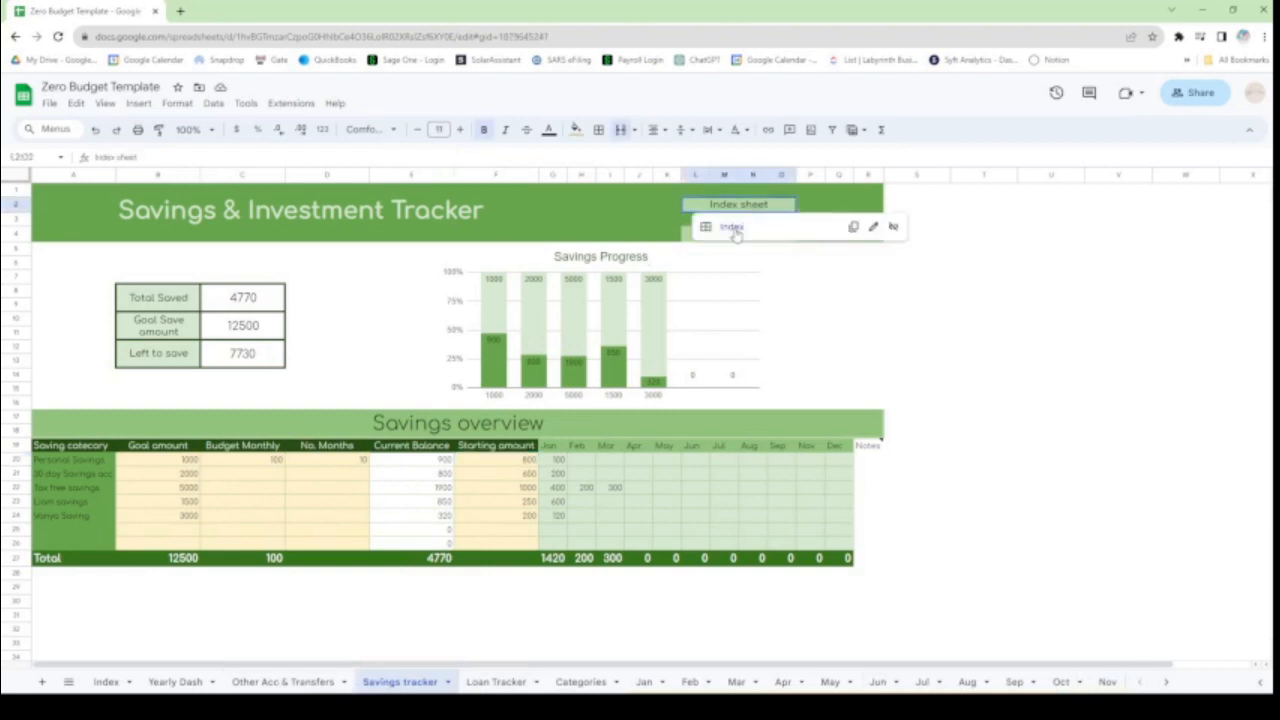
{"action": "left_click", "coordinate": [733, 227]}
{"action": "left_click", "coordinate": [140, 368]}
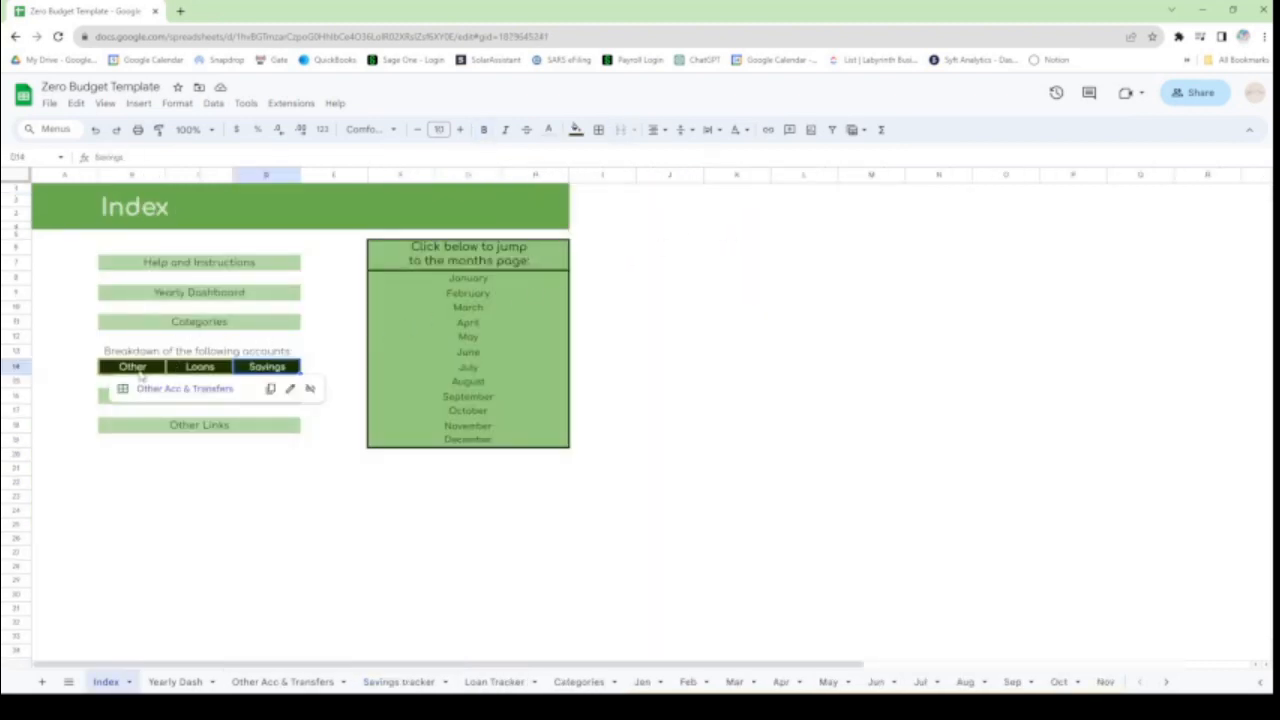
{"action": "left_click", "coordinate": [165, 389]}
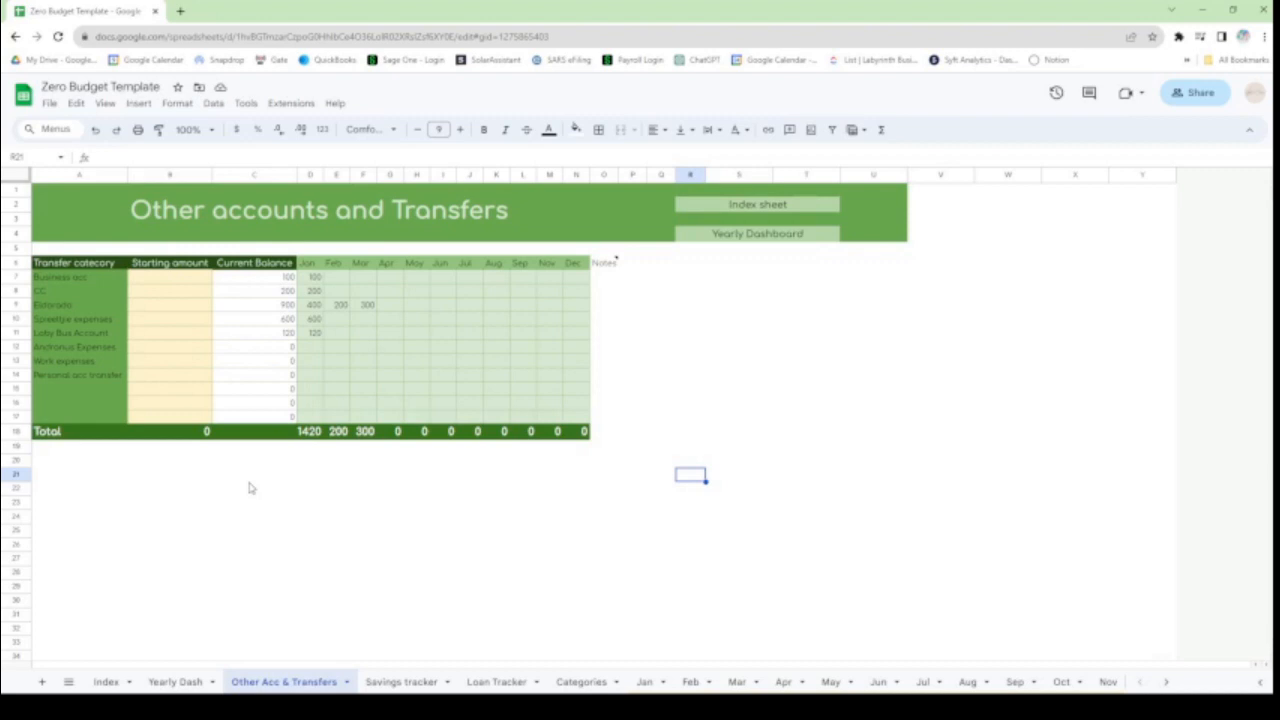
Step: Examine the Starting amount cells for the Business acc, row 10 expenses and Work expenses transfer categories
{"action": "left_click", "coordinate": [160, 283]}
{"action": "left_click", "coordinate": [165, 316]}
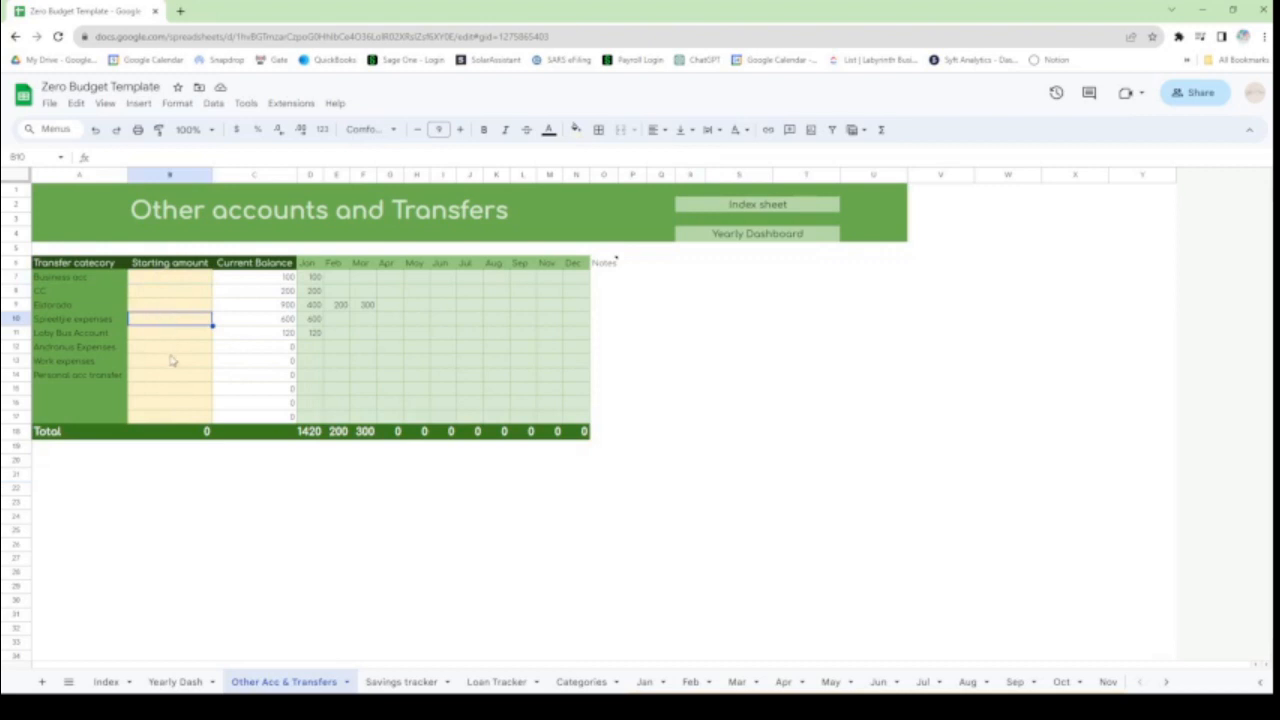
{"action": "left_click", "coordinate": [170, 360]}
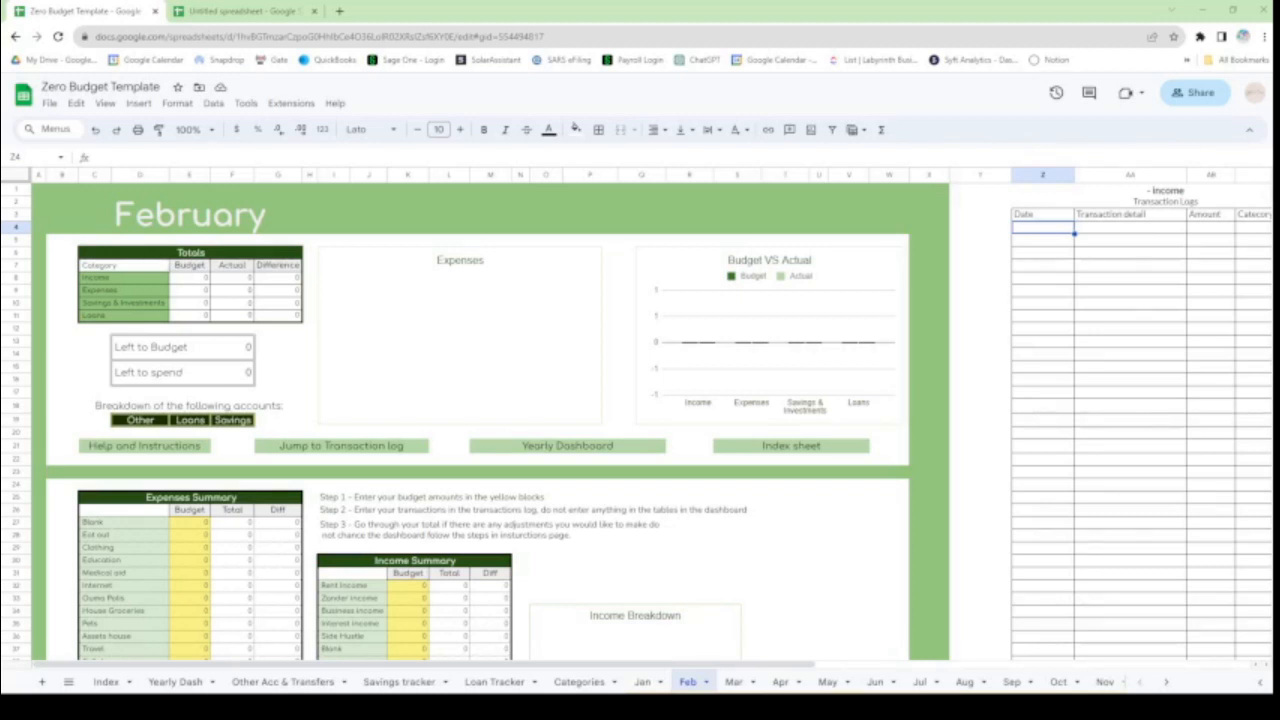
Step: Review the February dashboard and its summary tables, and select the Rent Income budget cell in the Income Summary
{"action": "mouse_move", "coordinate": [140, 420]}
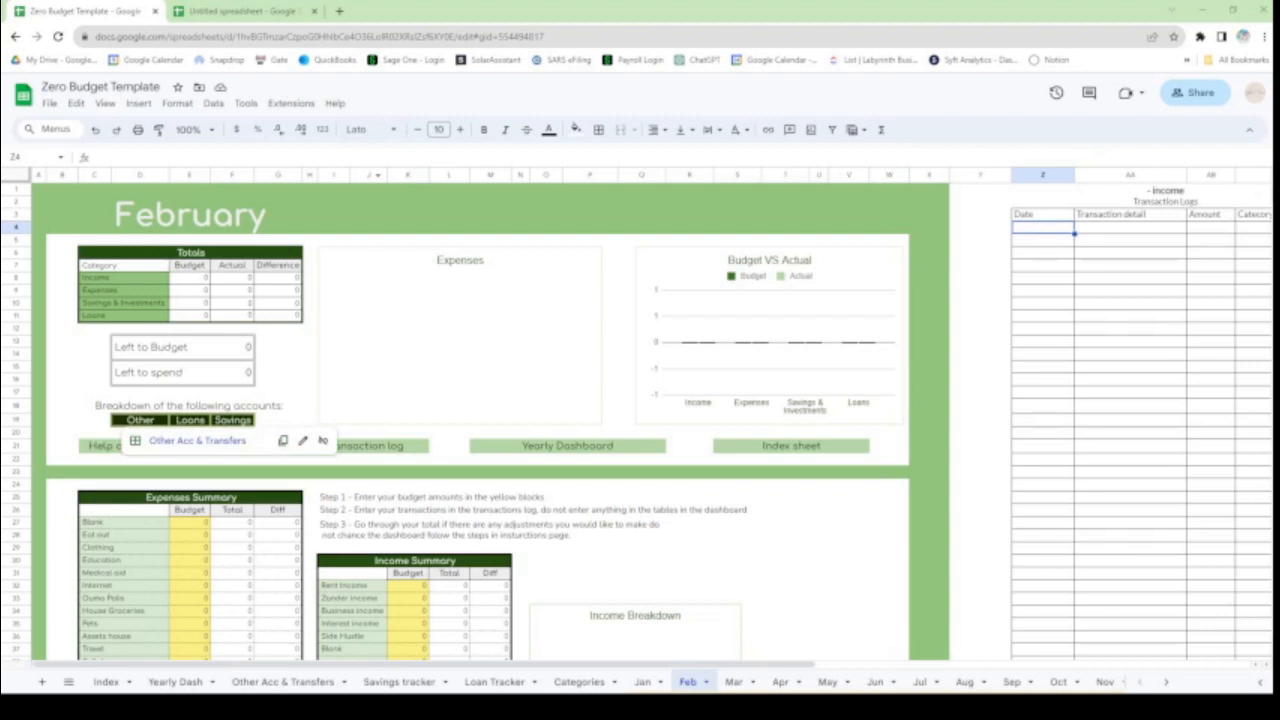
{"action": "left_click", "coordinate": [183, 216]}
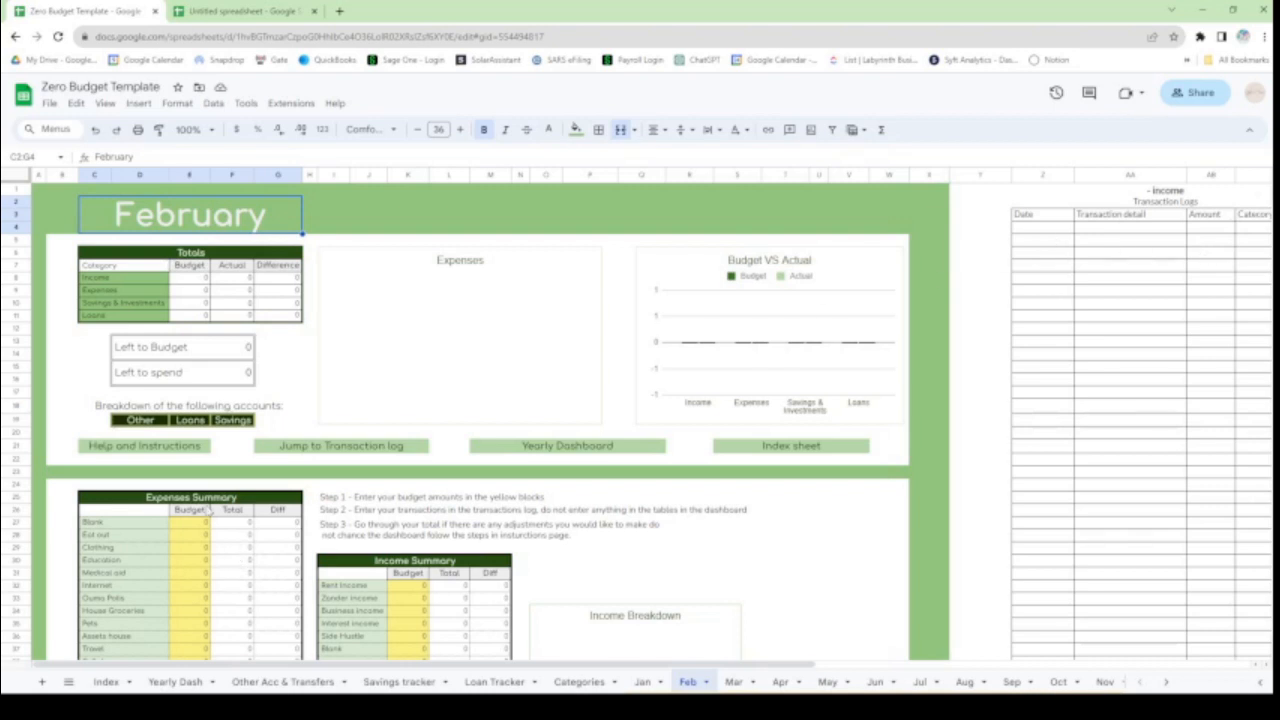
{"action": "scroll", "coordinate": [179, 489], "scroll_direction": "down", "scroll_amount": 1}
{"action": "scroll", "coordinate": [179, 489], "scroll_direction": "down", "scroll_amount": 2}
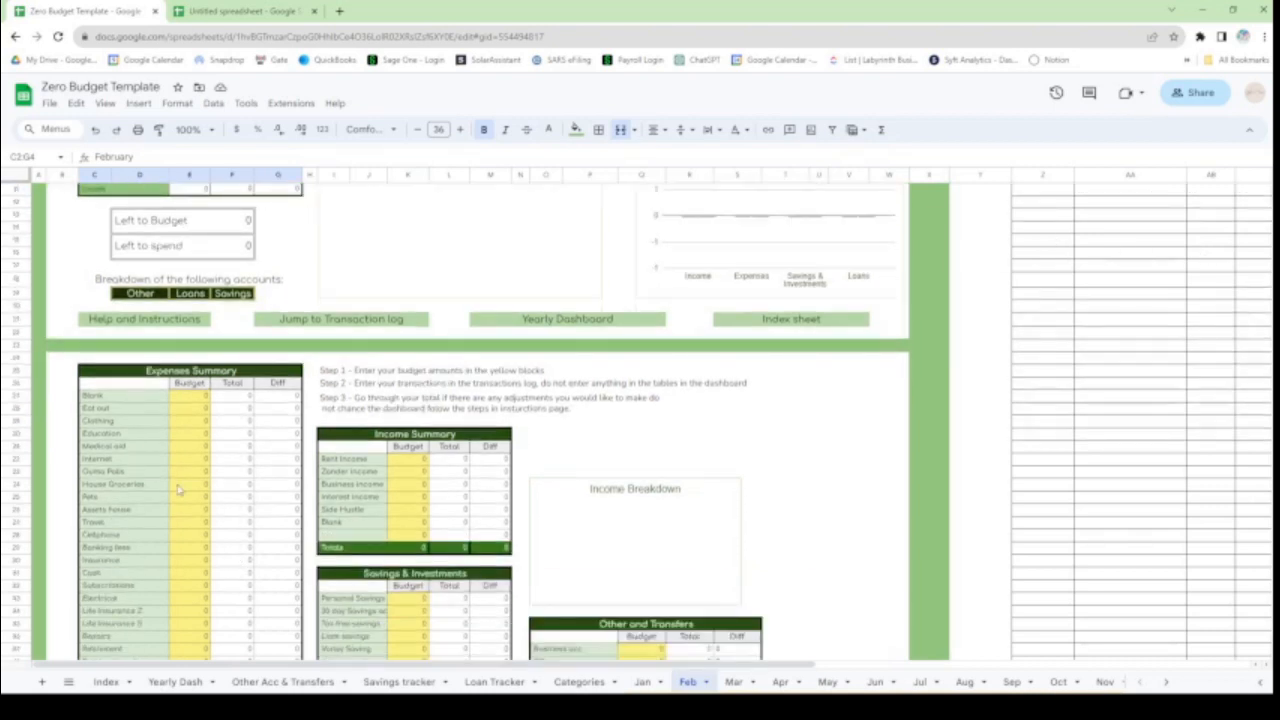
{"action": "scroll", "coordinate": [179, 489], "scroll_direction": "up", "scroll_amount": 3}
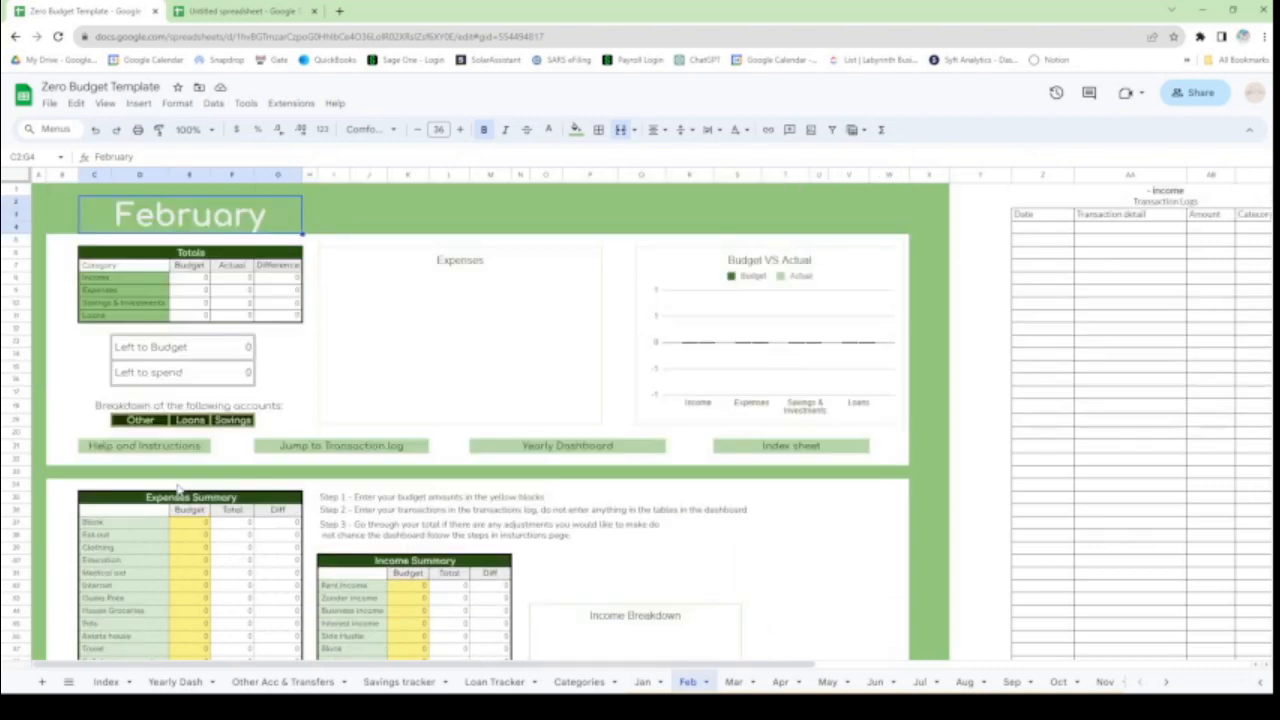
{"action": "scroll", "coordinate": [179, 489], "scroll_direction": "down", "scroll_amount": 2}
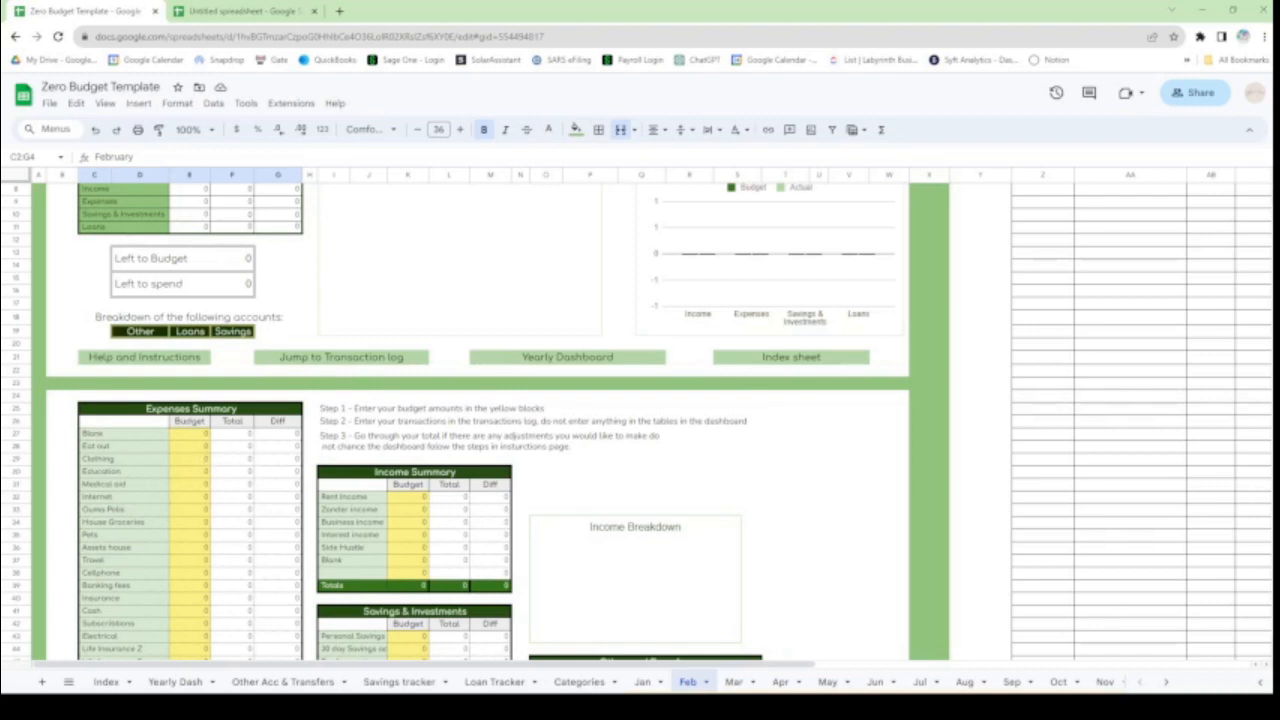
{"action": "left_click", "coordinate": [413, 497]}
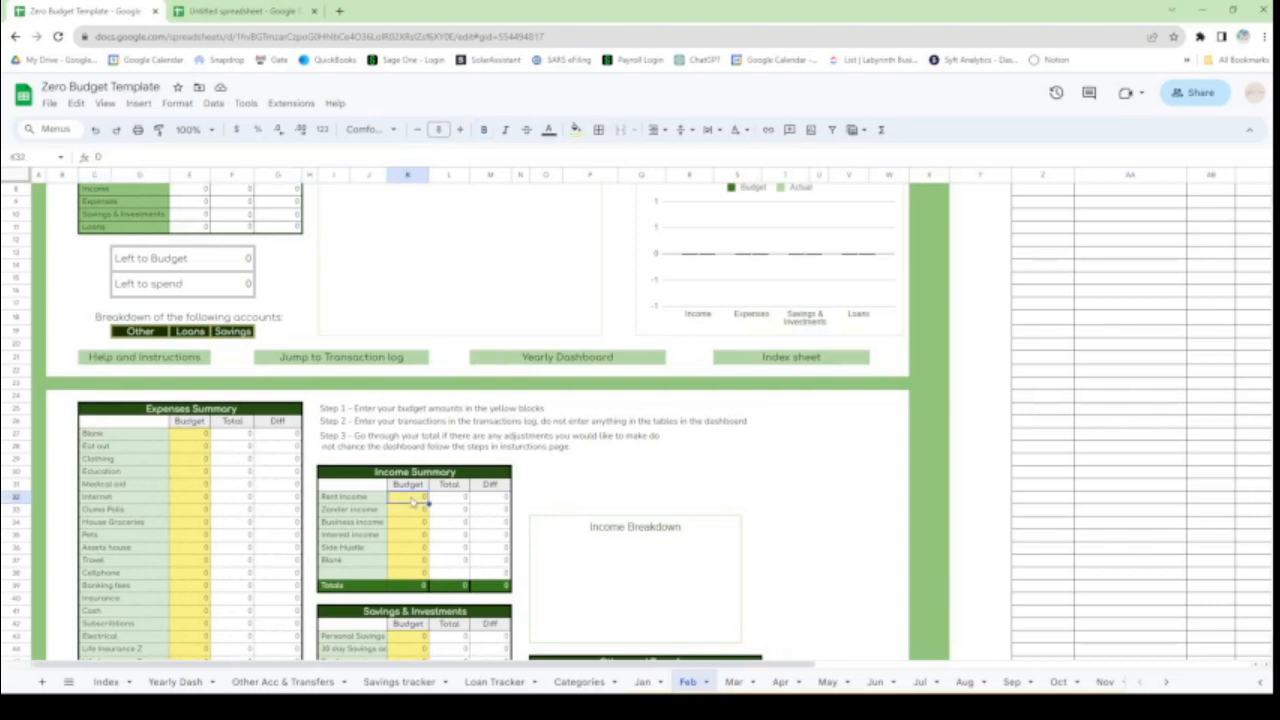
Step: Set the February Income Summary budgets to 2,000 for Rent Income and 28,000 for Business income
{"action": "type", "text": "2,00"}
{"action": "type", "text": "000"}
{"action": "key", "text": "Return"}
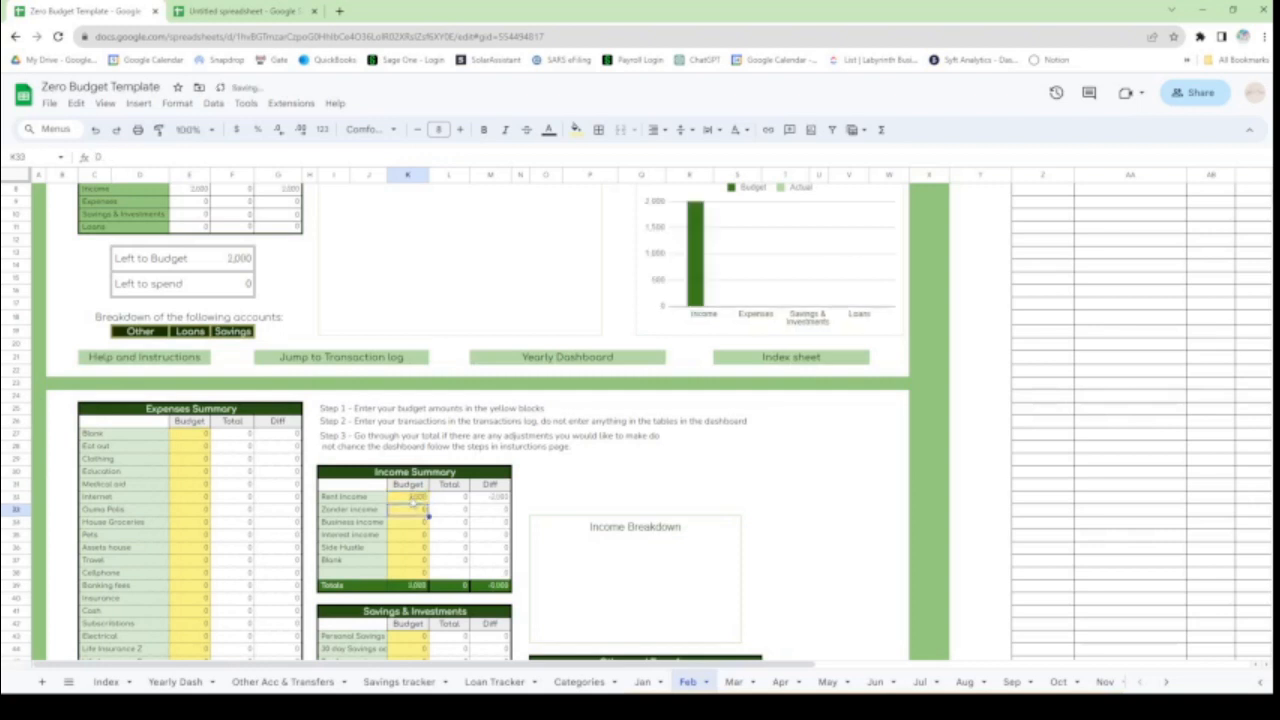
{"action": "key", "text": "Down"}
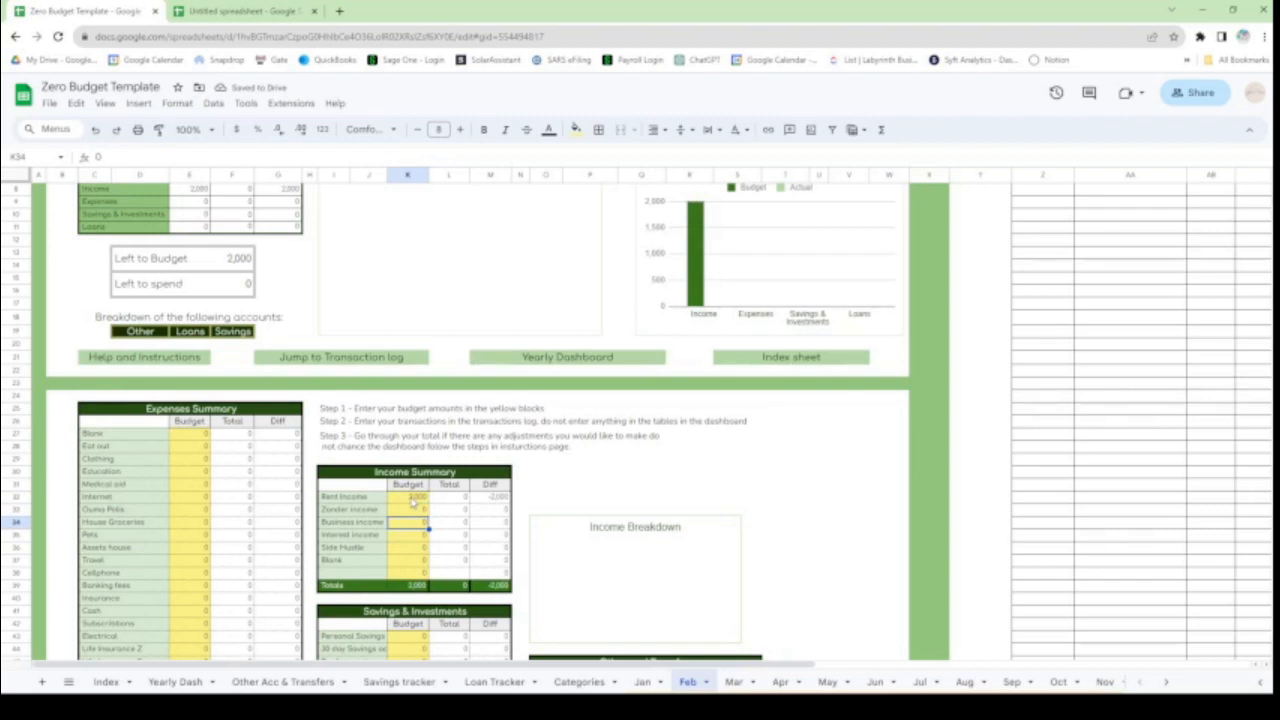
{"action": "type", "text": "28000"}
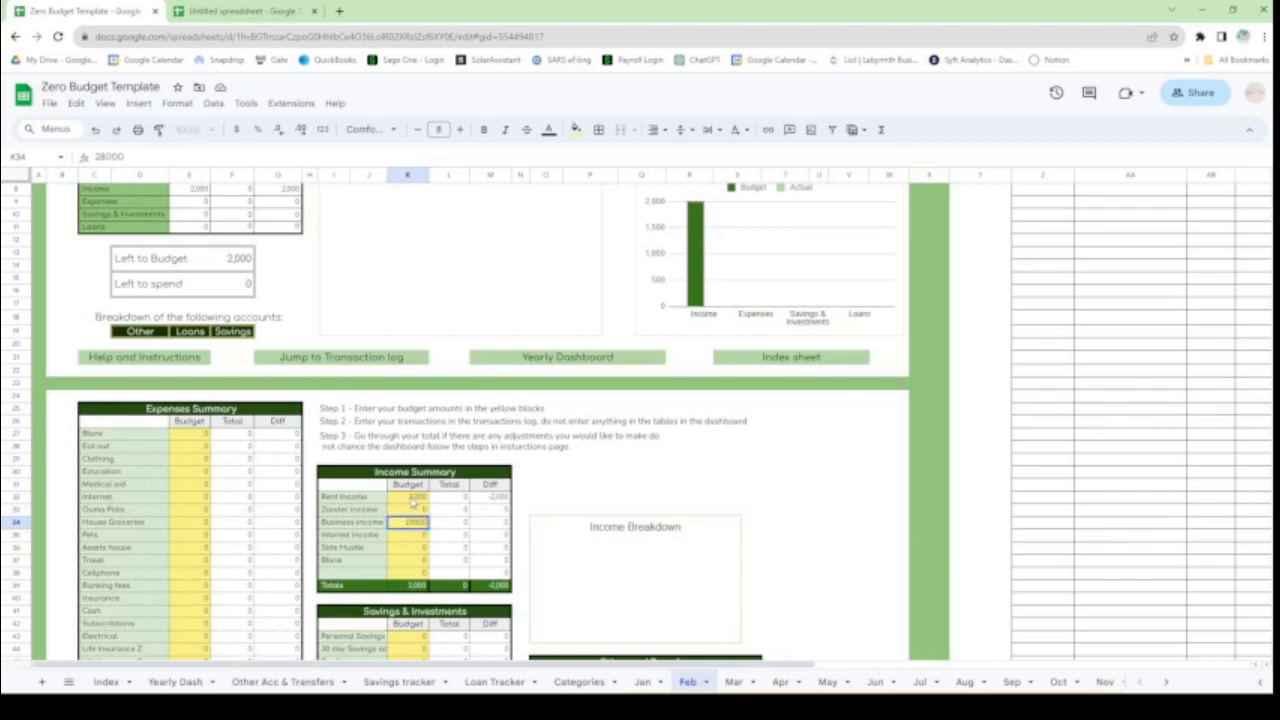
{"action": "key", "text": "Return"}
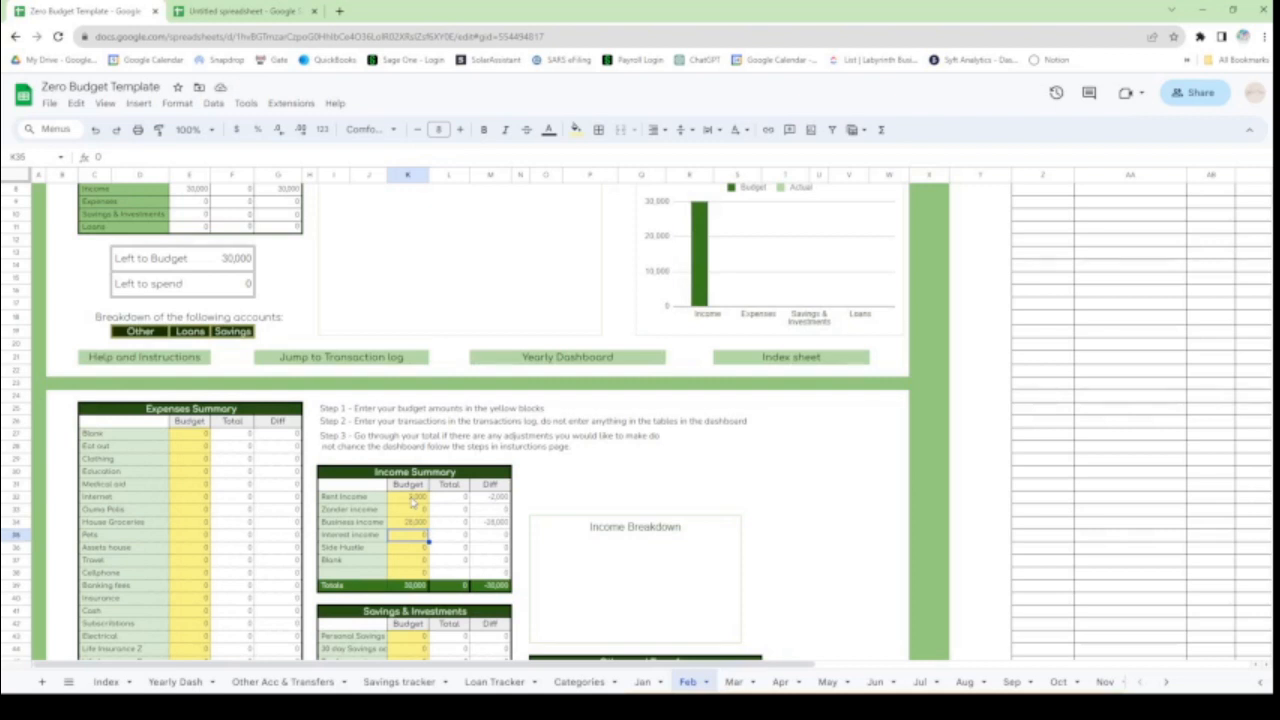
Step: Set the fourth Savings & Investments category's budget to 350 and the Car Loan budget to 2,000
{"action": "scroll", "coordinate": [413, 510], "scroll_direction": "down", "scroll_amount": 2}
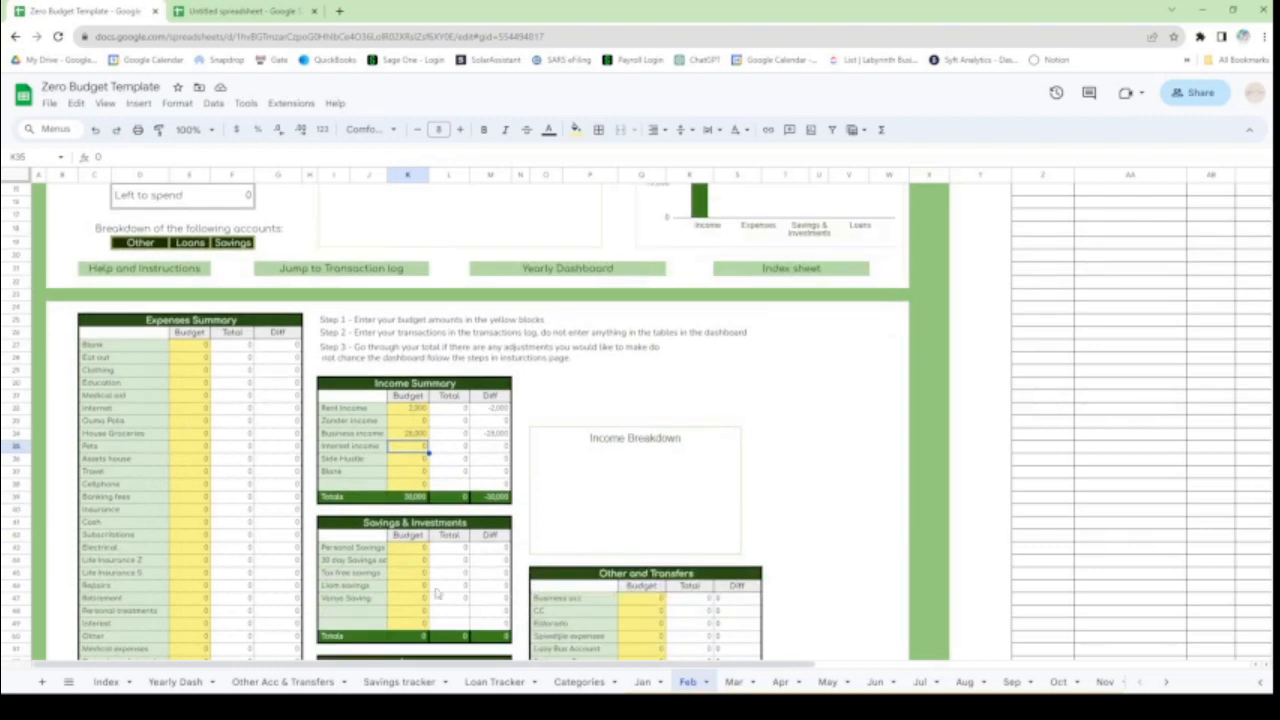
{"action": "left_click", "coordinate": [419, 587]}
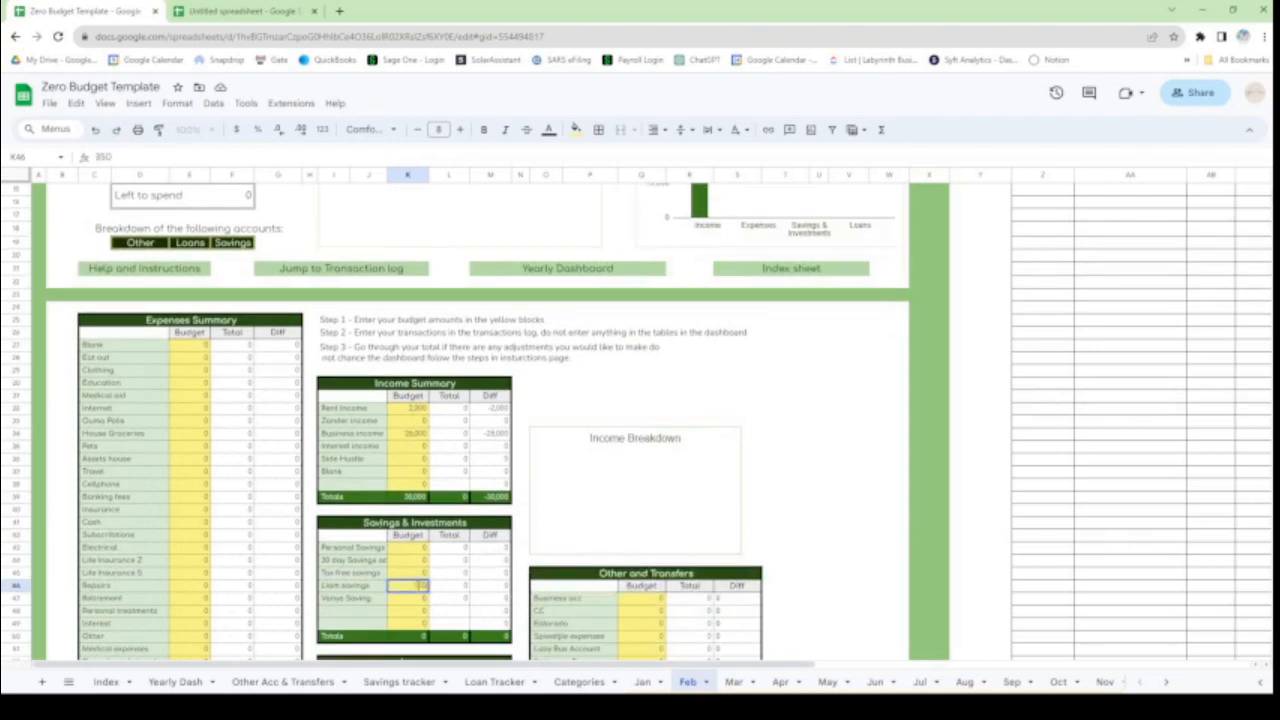
{"action": "key", "text": "Return"}
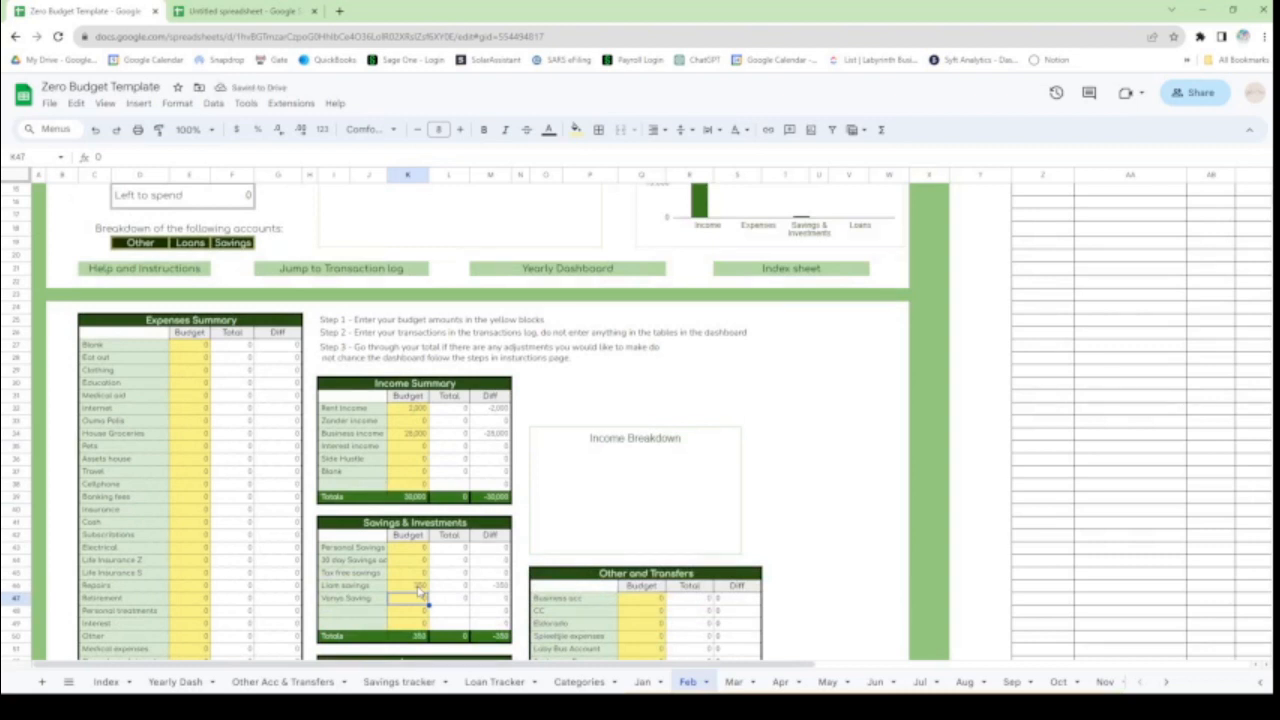
{"action": "scroll", "coordinate": [420, 591], "scroll_direction": "down", "scroll_amount": 3}
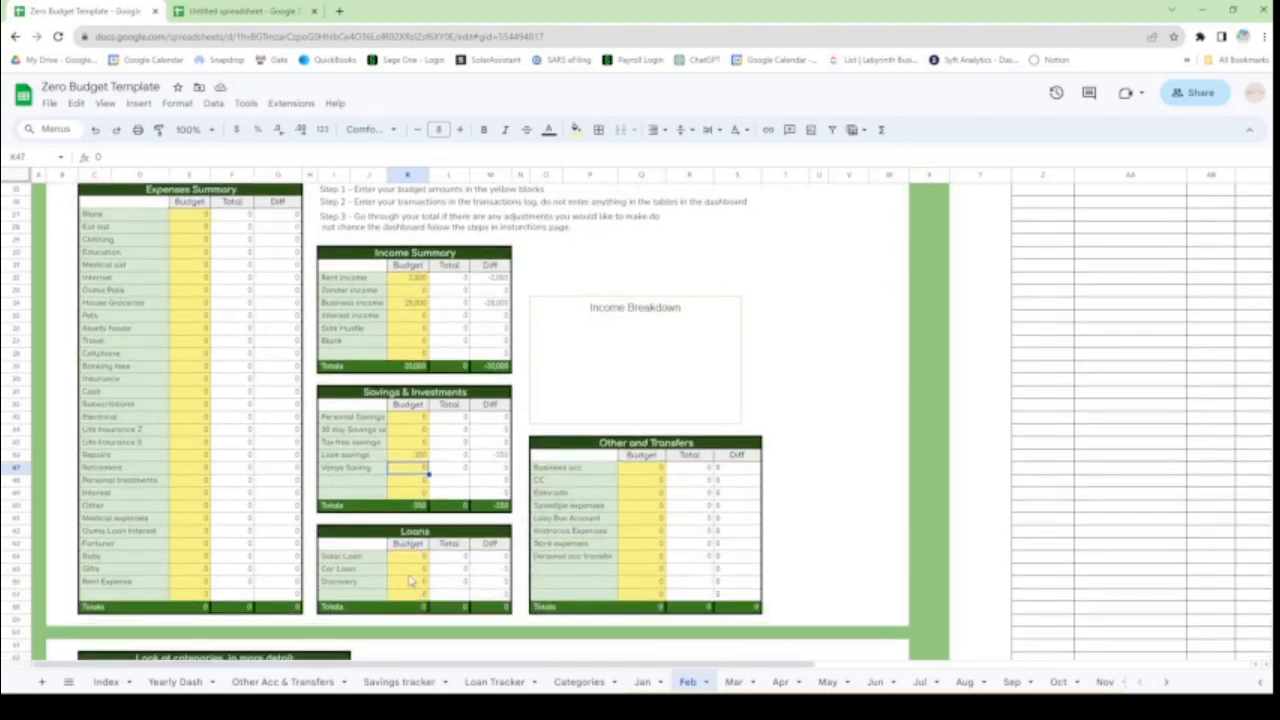
{"action": "left_click", "coordinate": [408, 572]}
{"action": "type", "text": "2000"}
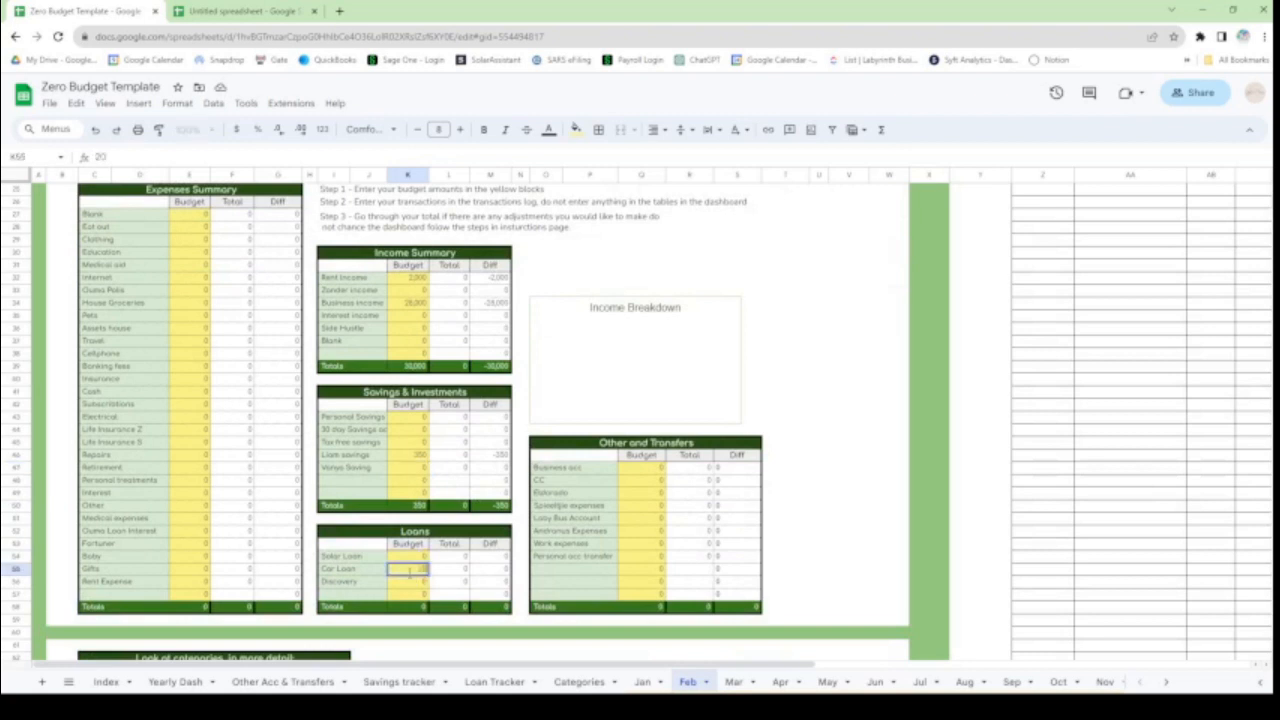
{"action": "key", "text": "Return"}
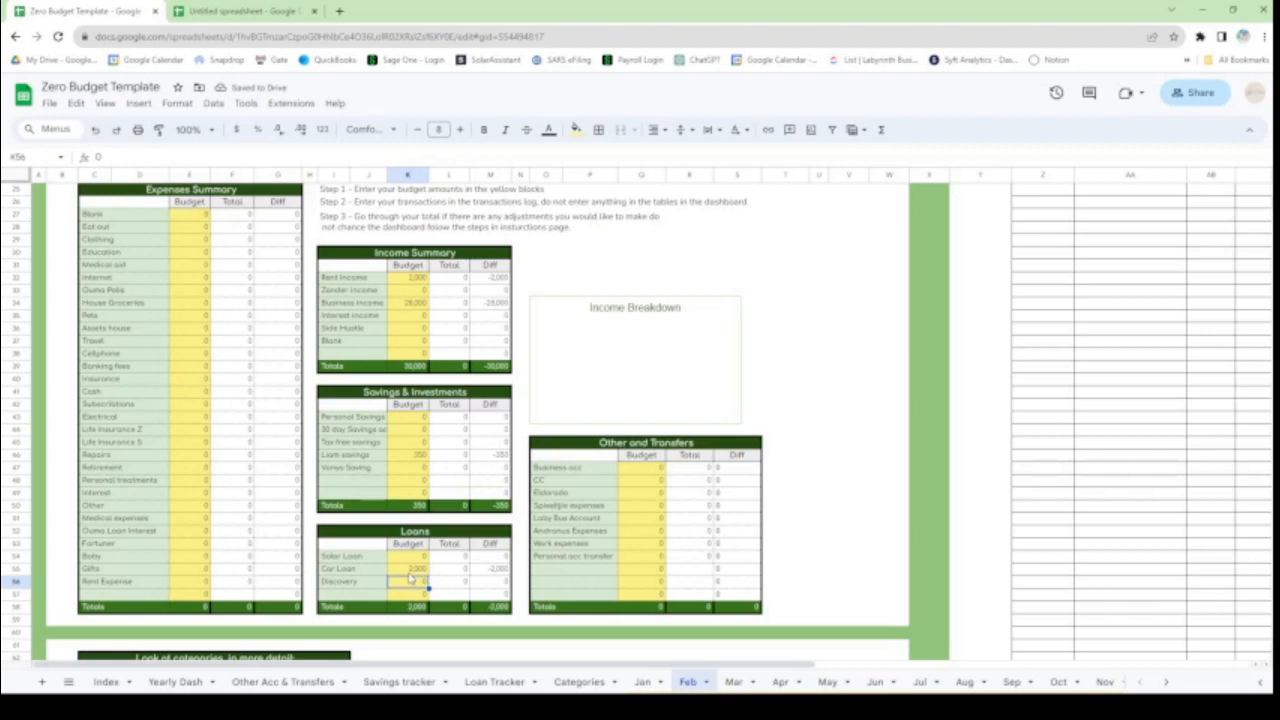
{"action": "key", "text": "Up"}
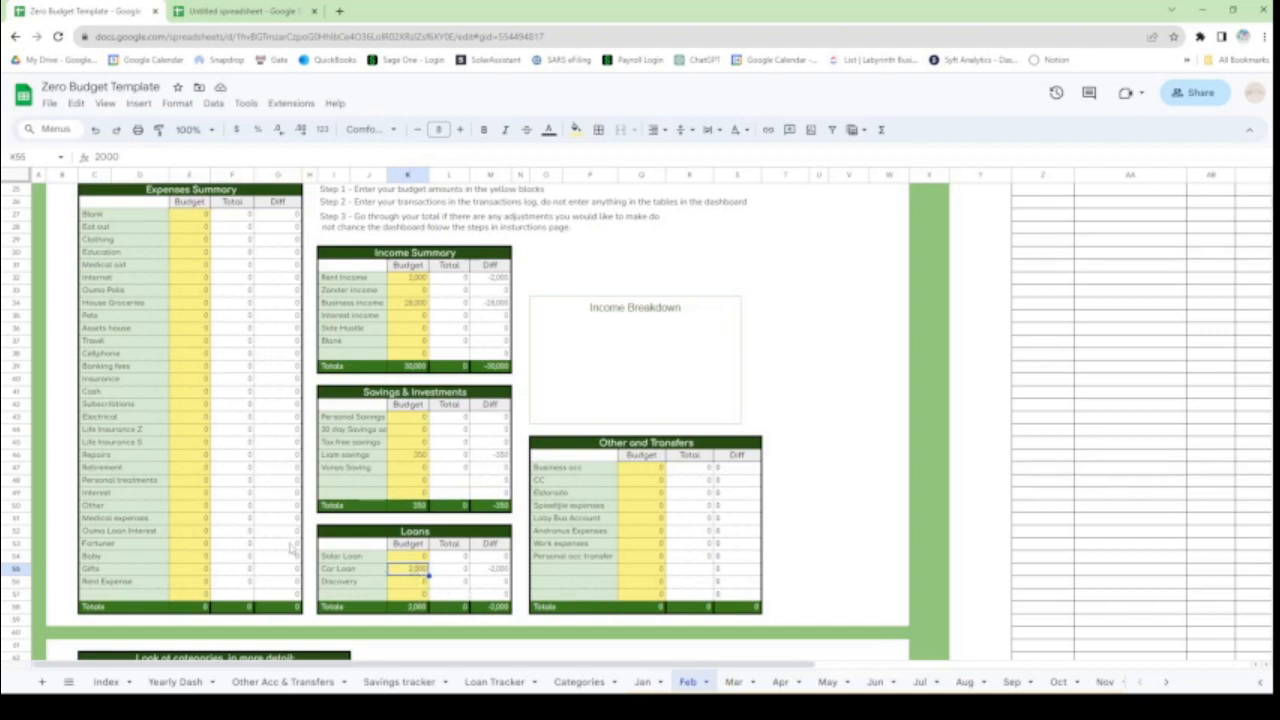
Step: Check the Income, Savings & Investments and Loans budget cells in the Totals table and the Left to Budget amount
{"action": "scroll", "coordinate": [255, 573], "scroll_direction": "up", "scroll_amount": 5}
{"action": "scroll", "coordinate": [255, 573], "scroll_direction": "up", "scroll_amount": 4}
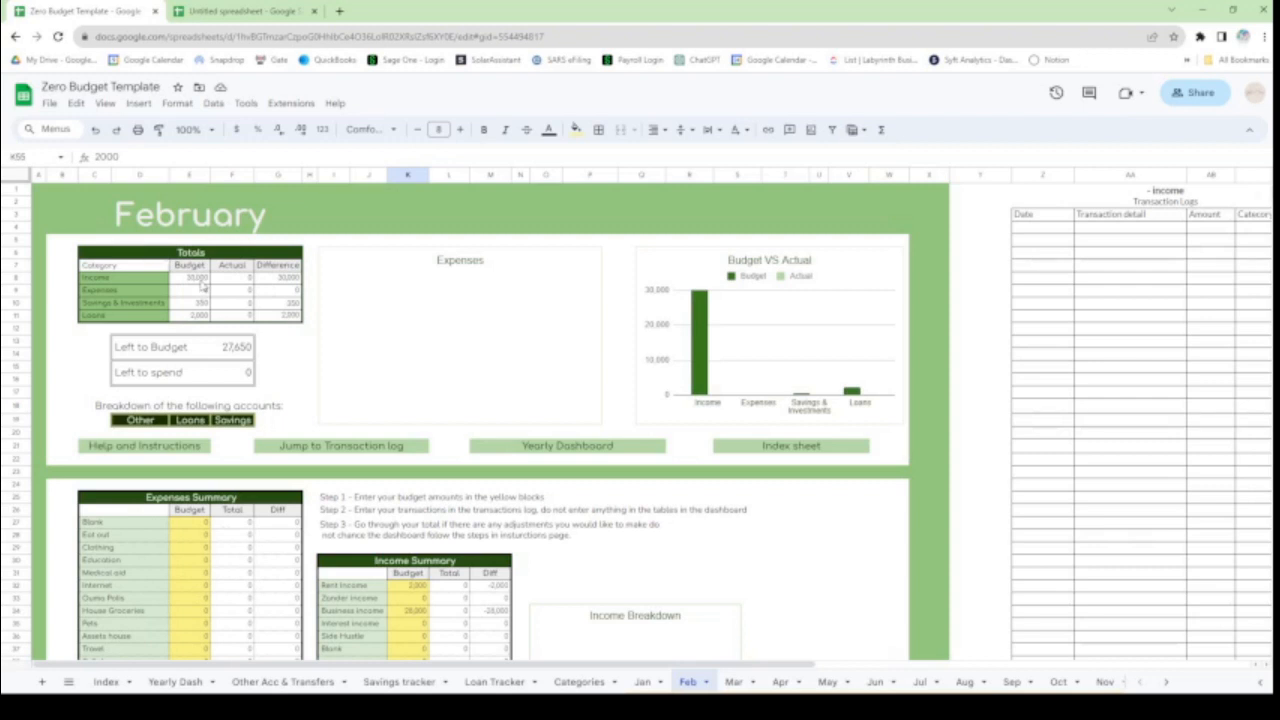
{"action": "left_click", "coordinate": [200, 278]}
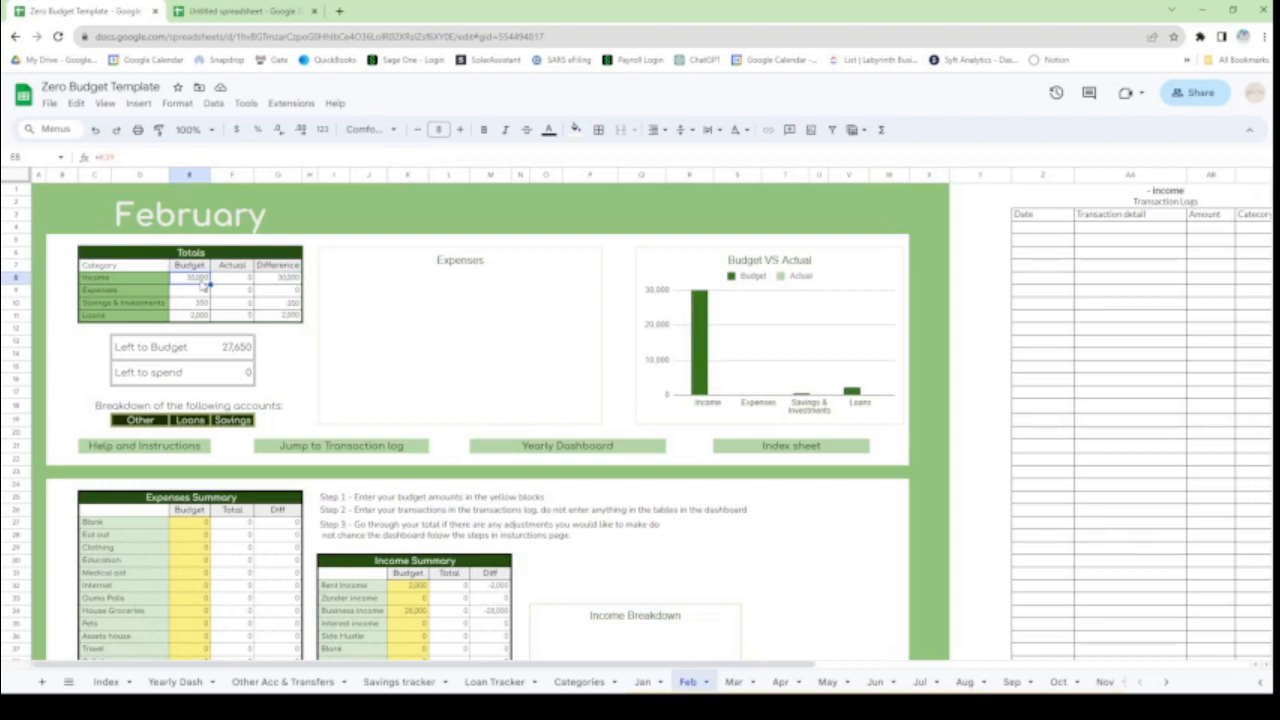
{"action": "left_click", "coordinate": [198, 305]}
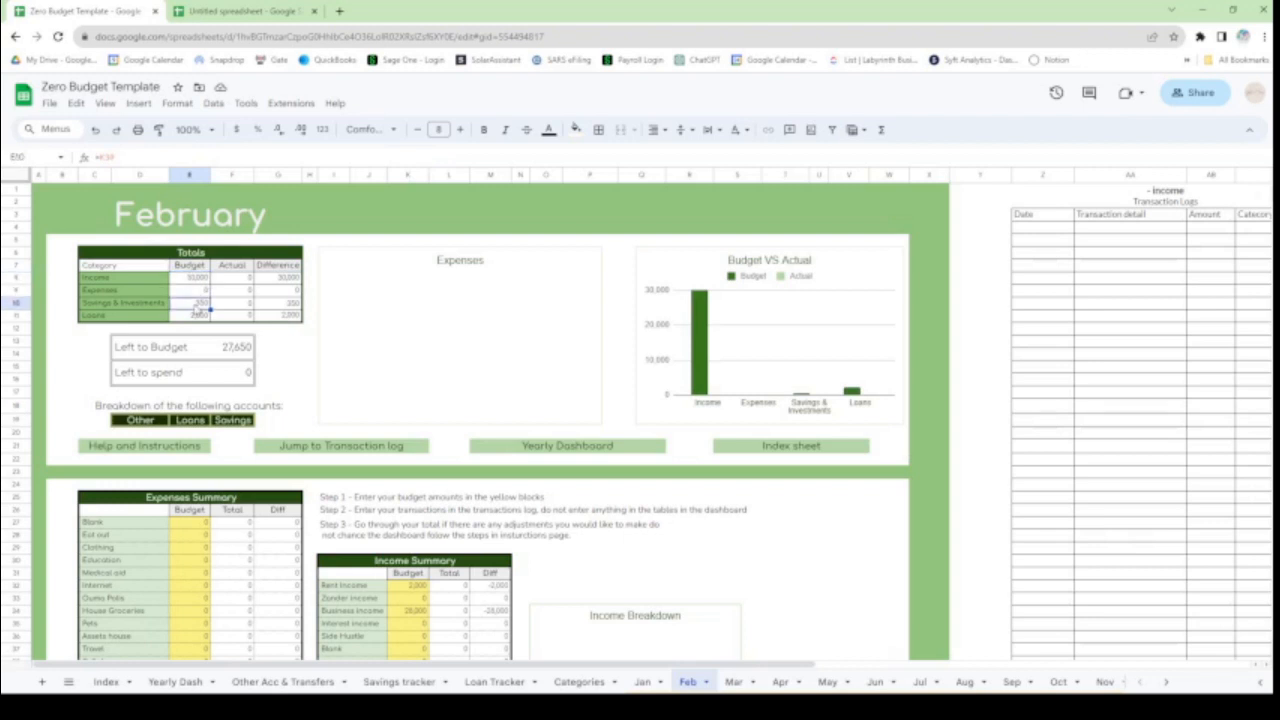
{"action": "left_click", "coordinate": [198, 318]}
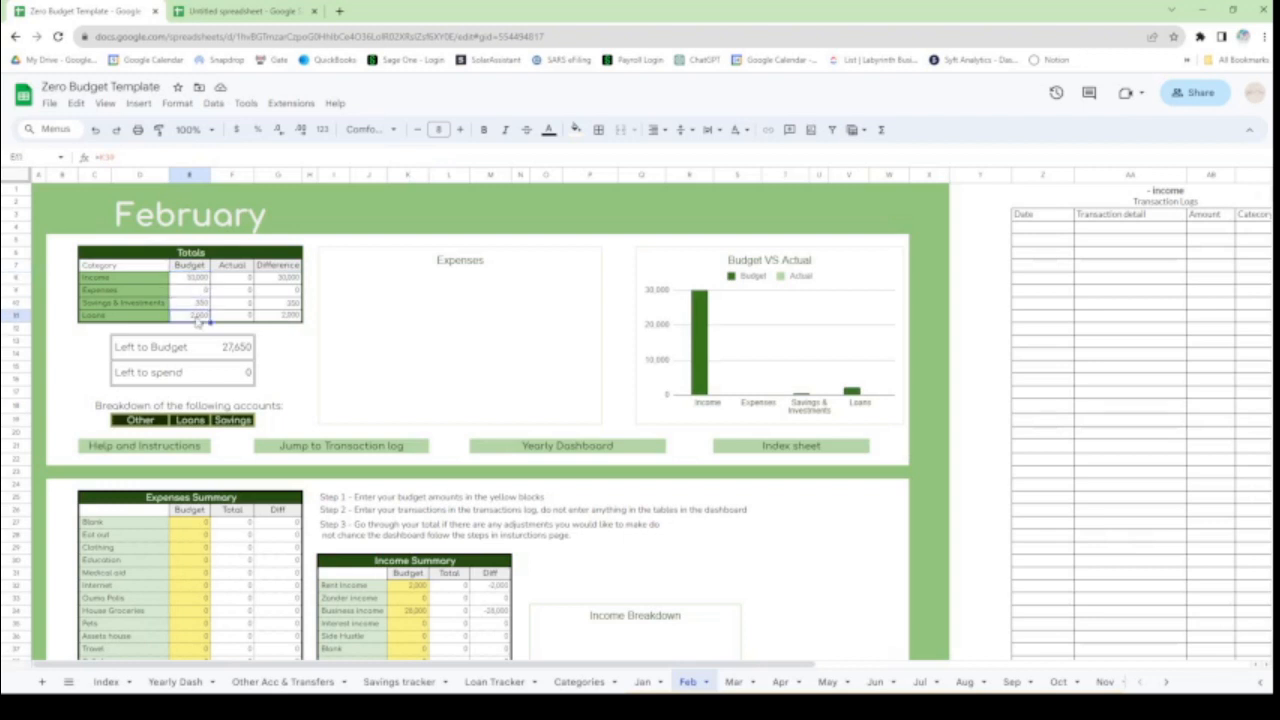
{"action": "left_click", "coordinate": [234, 358]}
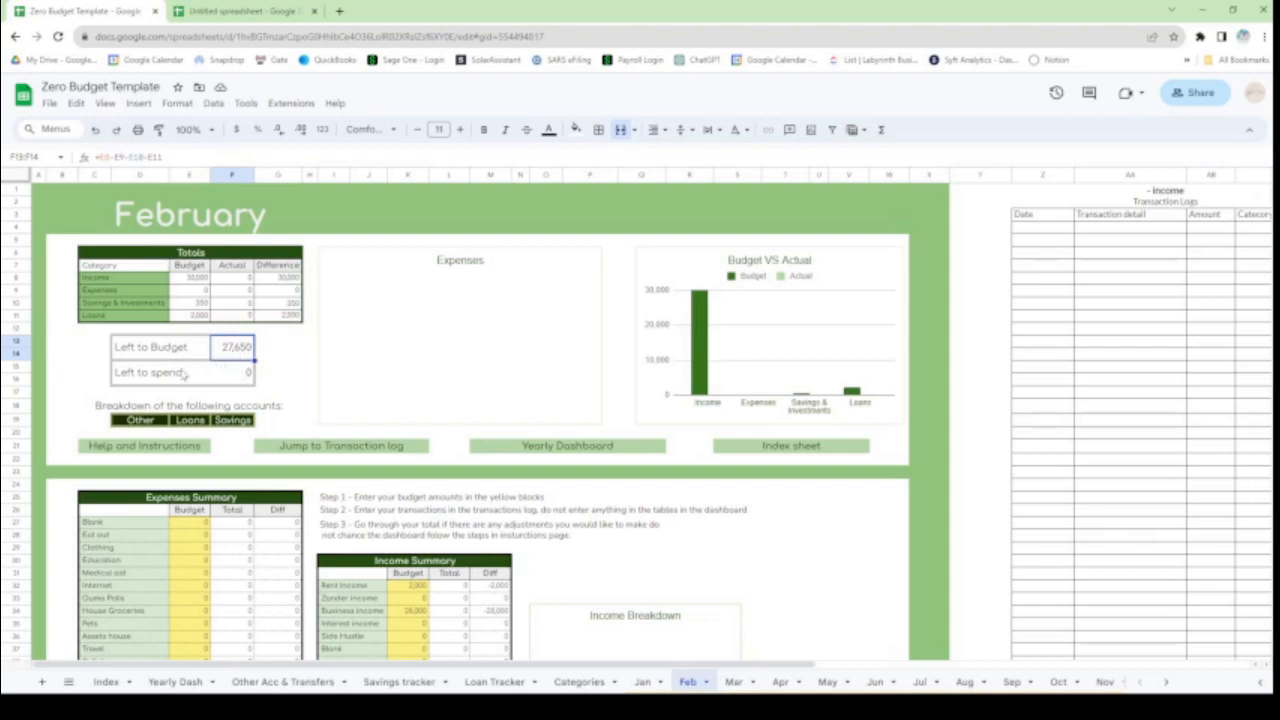
Step: Set the Expenses Summary budgets to 3,500 for Medical aid and 600 for Internet
{"action": "left_click", "coordinate": [195, 527]}
{"action": "scroll", "coordinate": [197, 533], "scroll_direction": "down", "scroll_amount": 3}
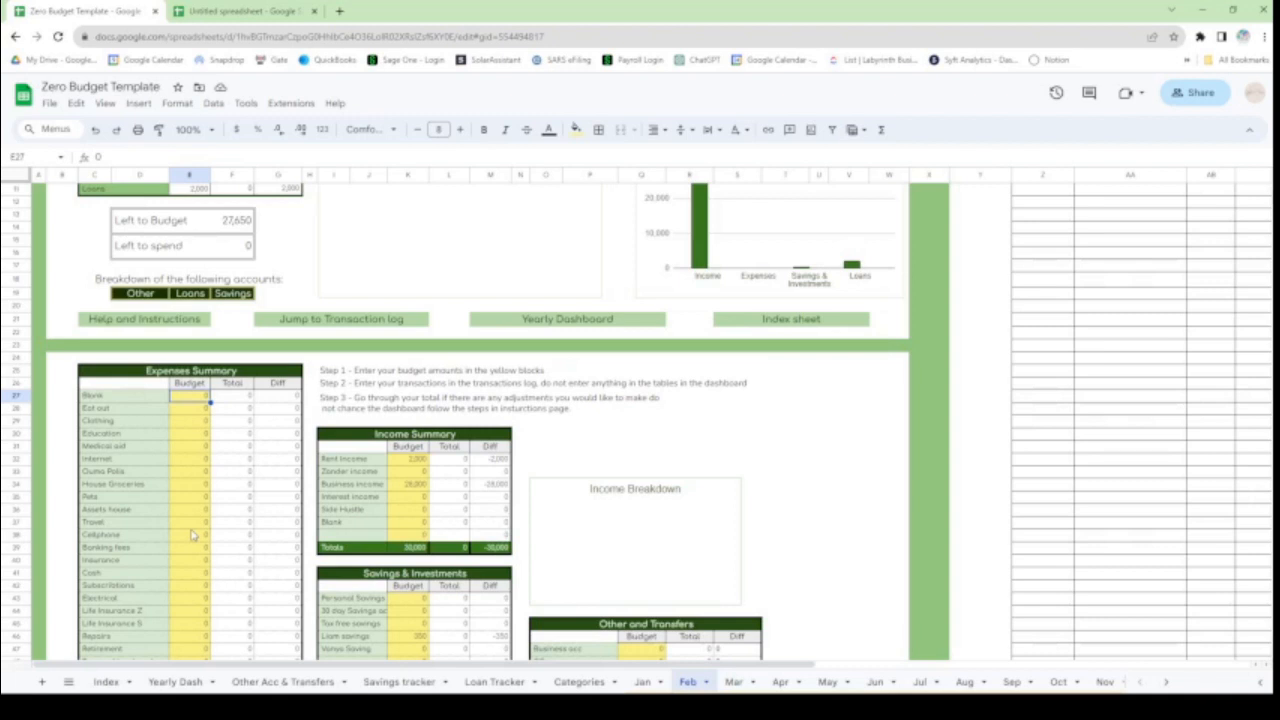
{"action": "key", "text": "Down"}
{"action": "key", "text": "Down"}
{"action": "key", "text": "Down"}
{"action": "key", "text": "Down"}
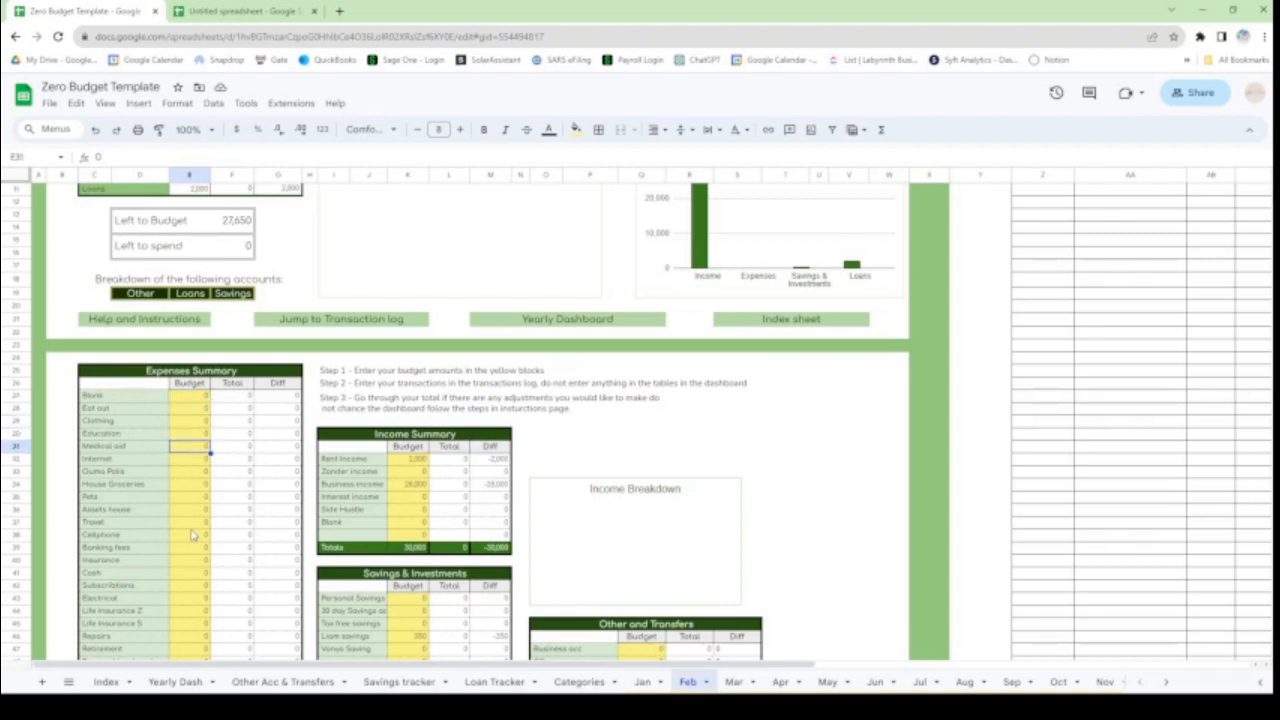
{"action": "type", "text": "3500"}
{"action": "key", "text": "Return"}
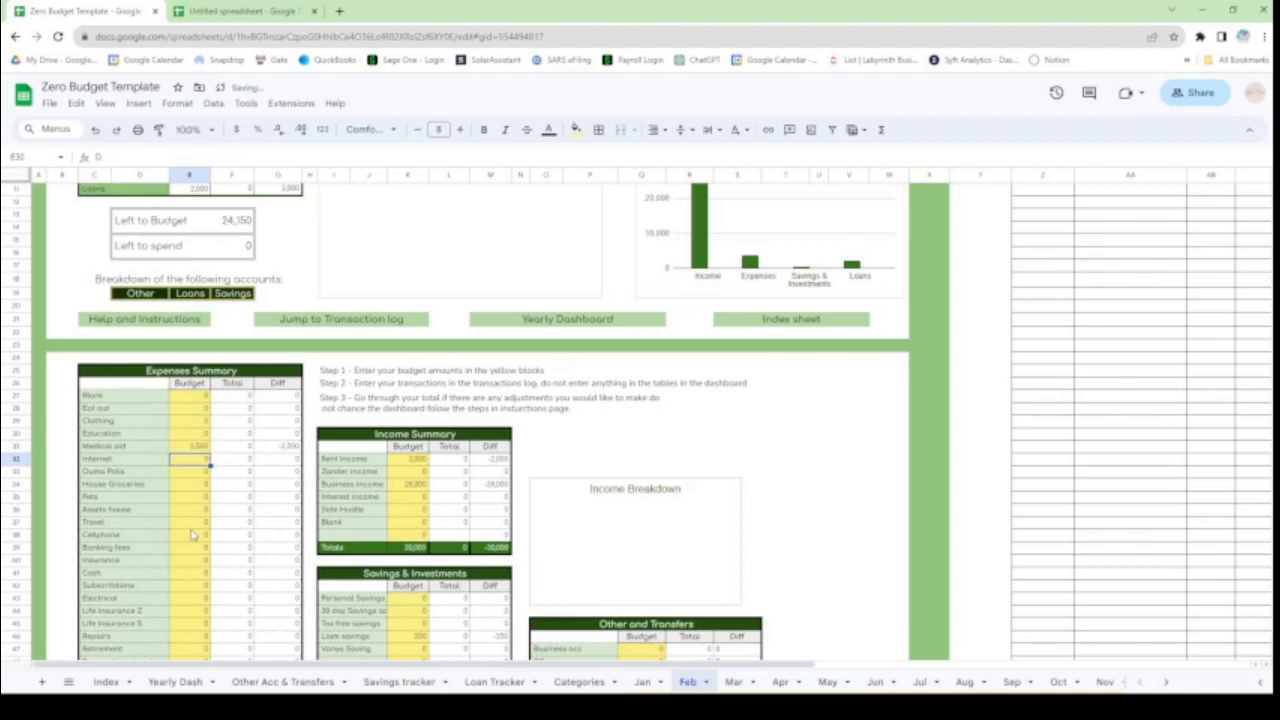
{"action": "type", "text": "600"}
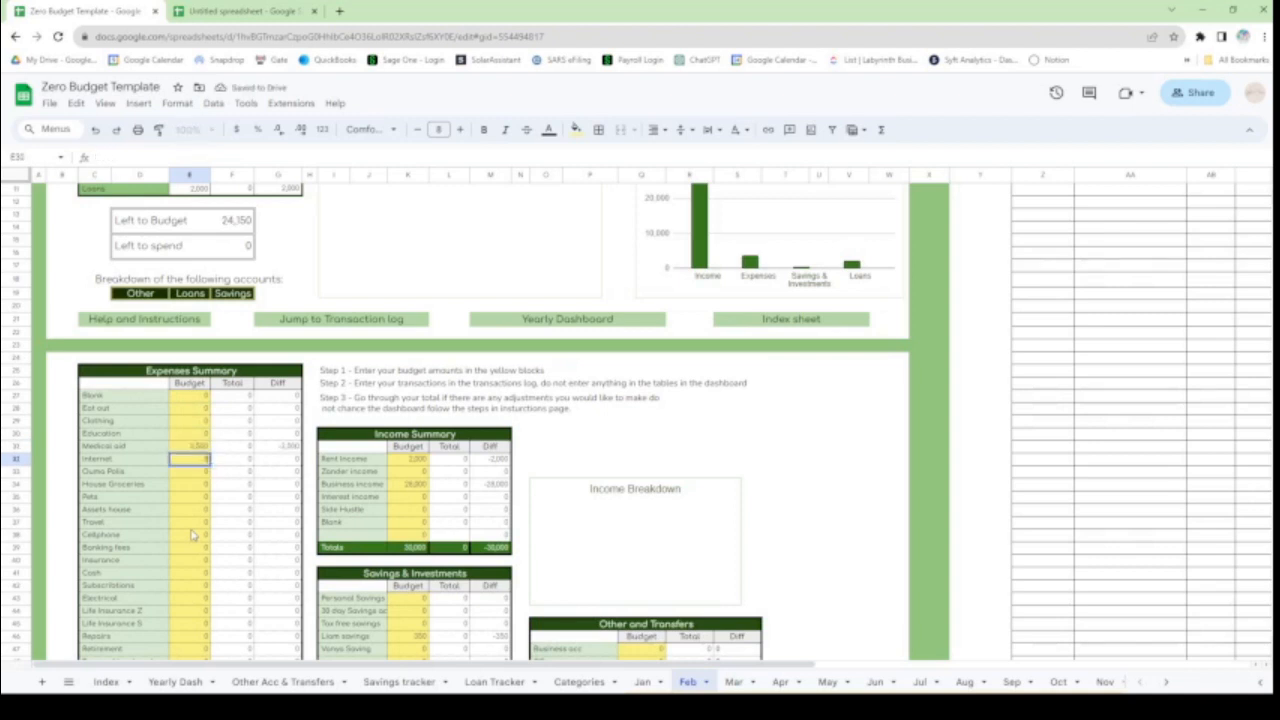
{"action": "key", "text": "Return"}
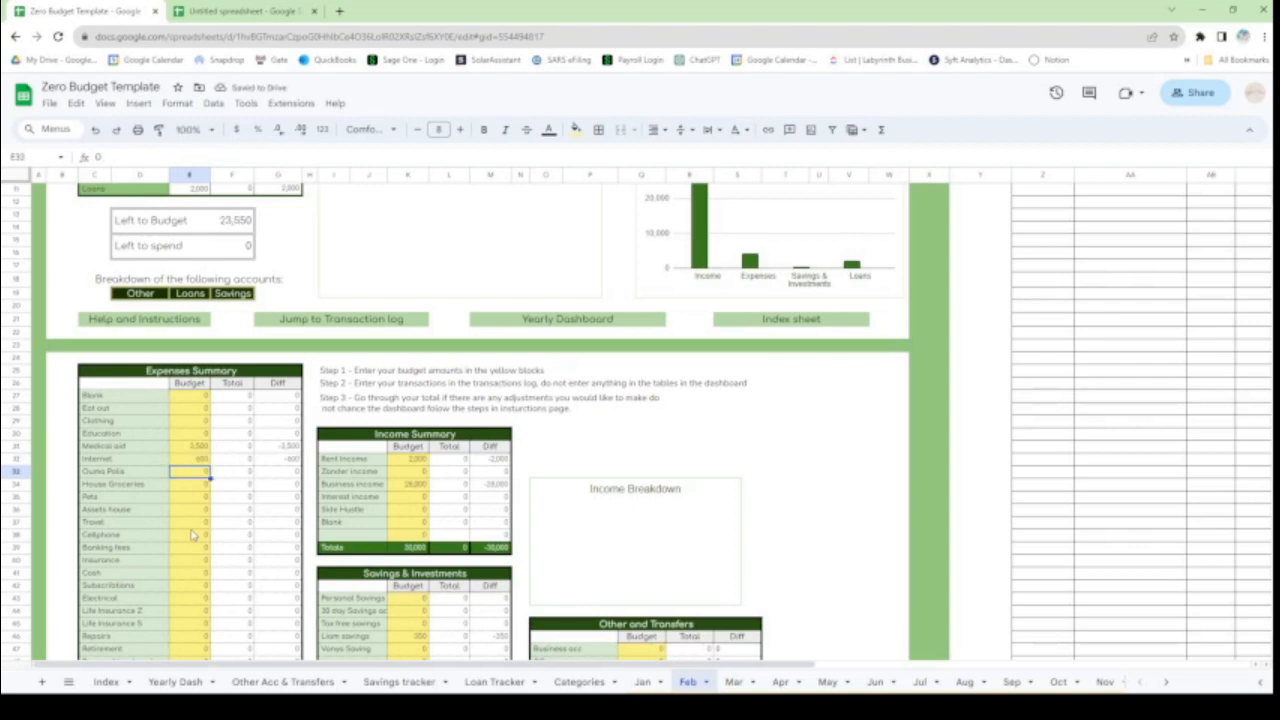
Step: Budget 3,000 for House Groceries and 450 for Pets in the Expenses Summary
{"action": "key", "text": "Down"}
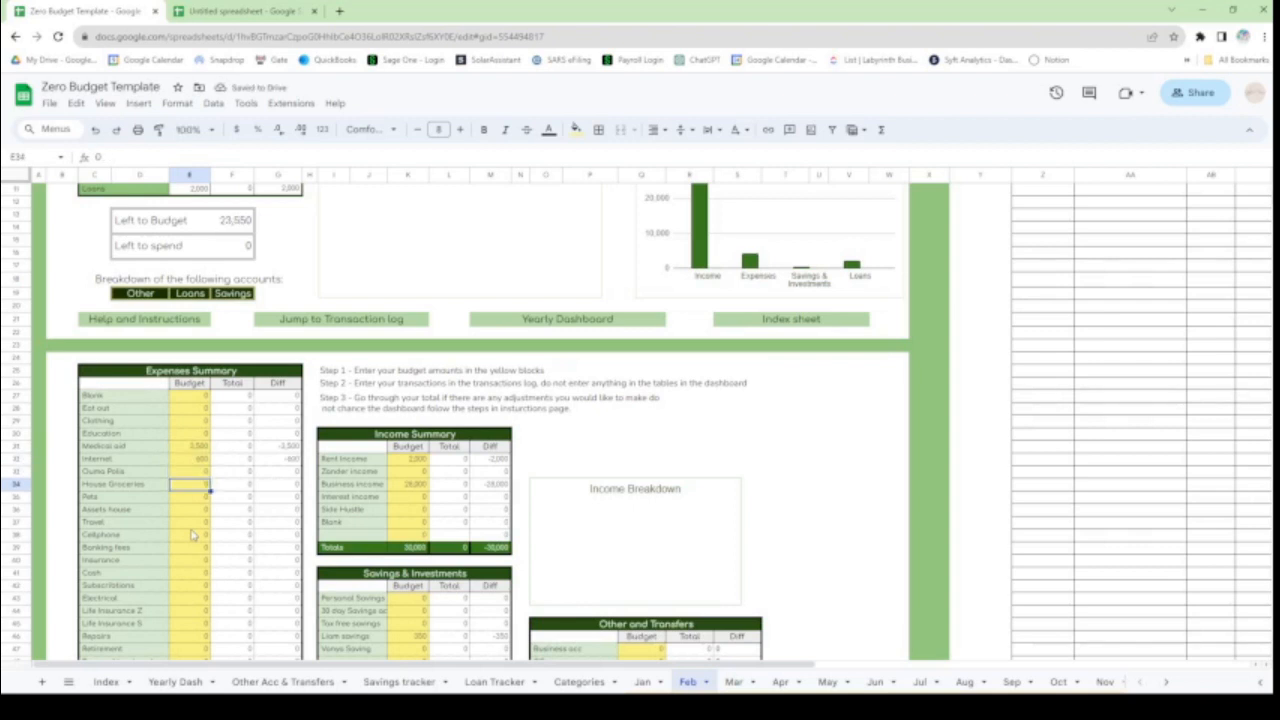
{"action": "type", "text": "3000"}
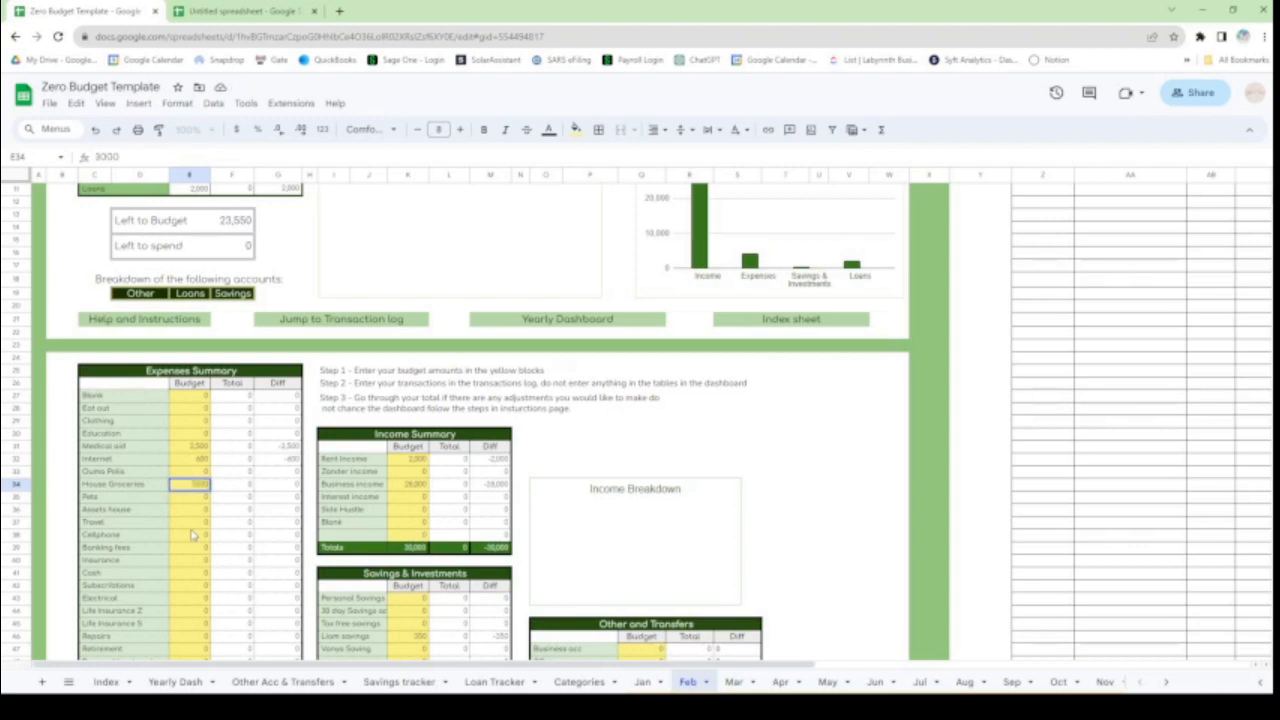
{"action": "key", "text": "Return"}
{"action": "key", "text": "Down"}
{"action": "key", "text": "Up"}
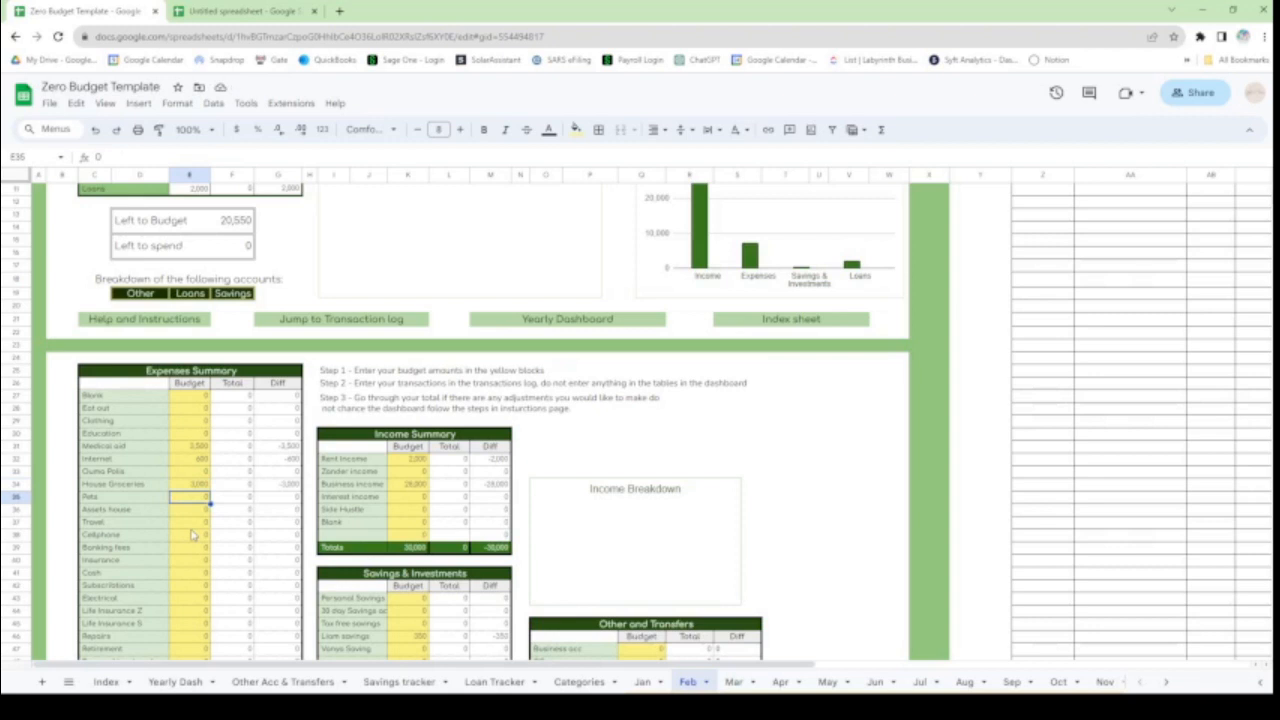
{"action": "type", "text": "450"}
{"action": "key", "text": "Return"}
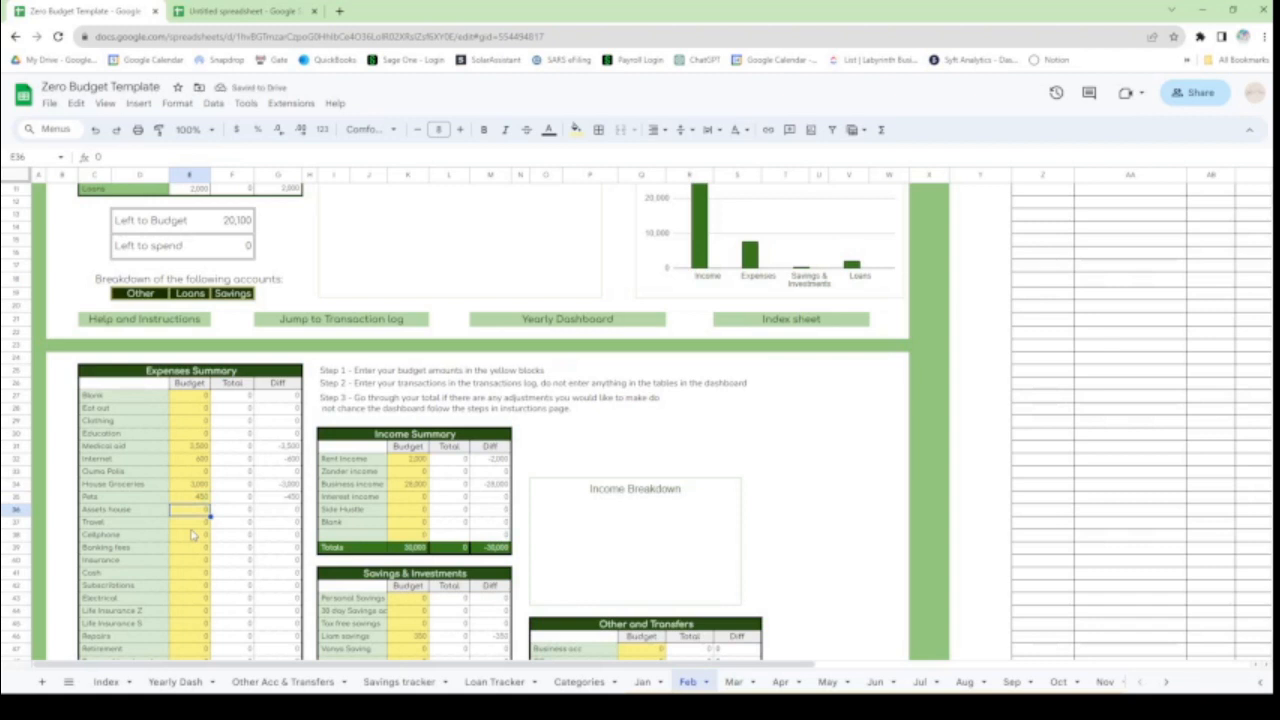
Step: Budget 1,800 for Travel and 350 for Cellphone in the Expenses Summary
{"action": "key", "text": "Down"}
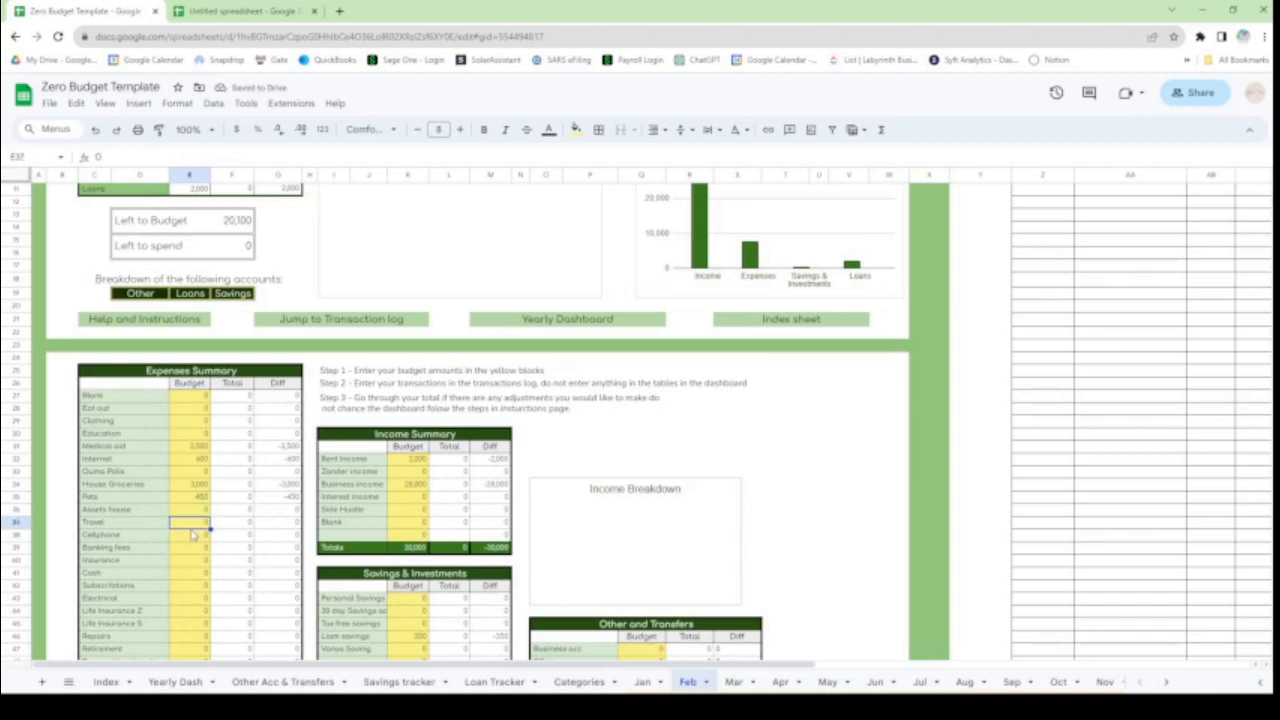
{"action": "type", "text": "1800"}
{"action": "key", "text": "Return"}
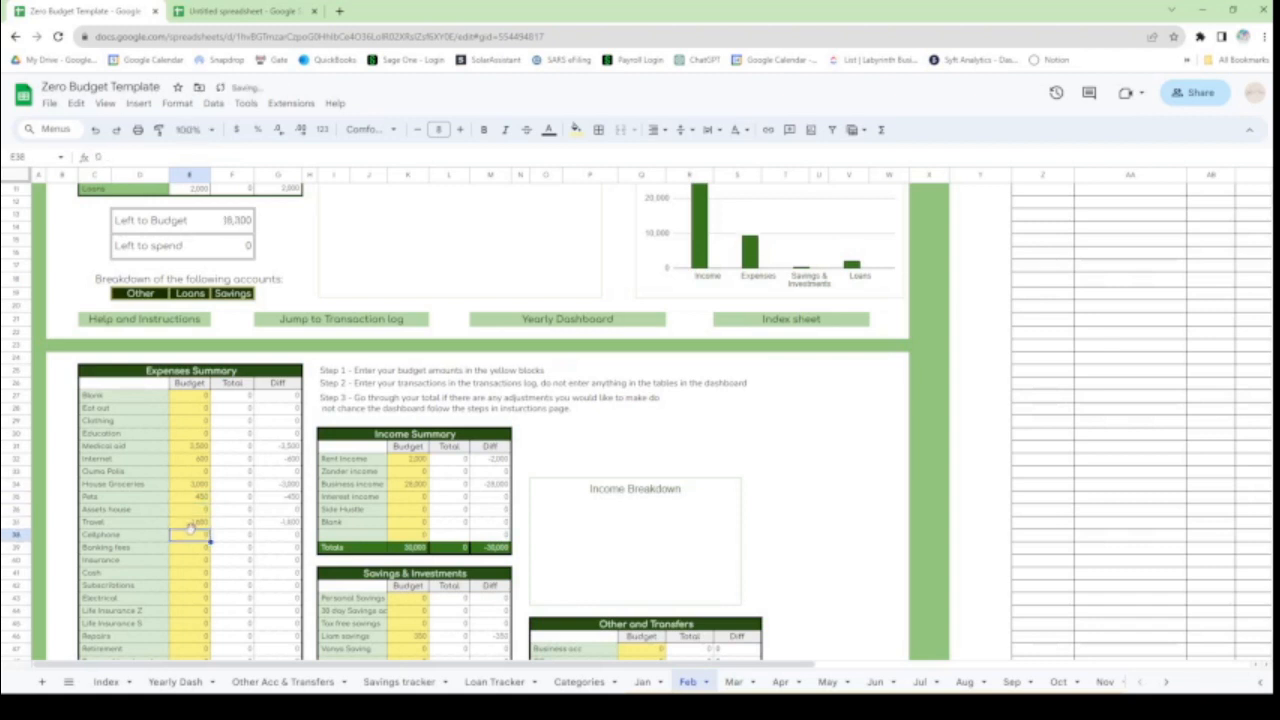
{"action": "left_click", "coordinate": [190, 524]}
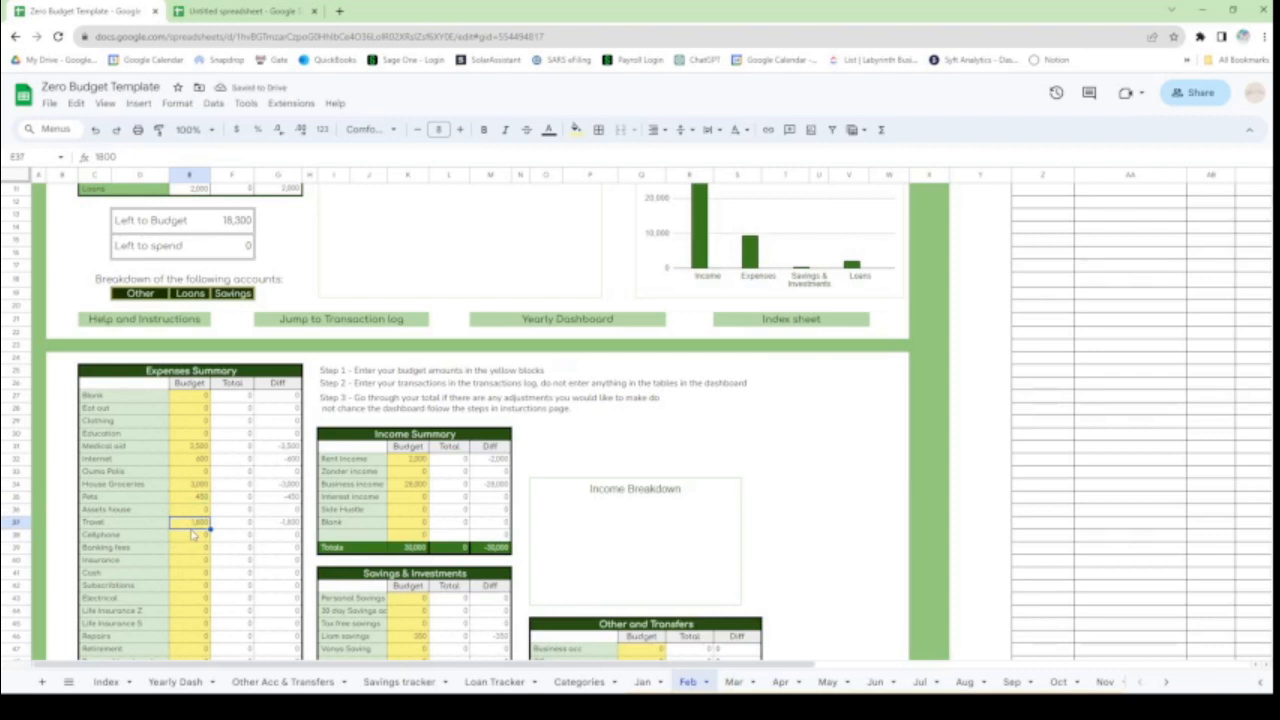
{"action": "left_click", "coordinate": [191, 532]}
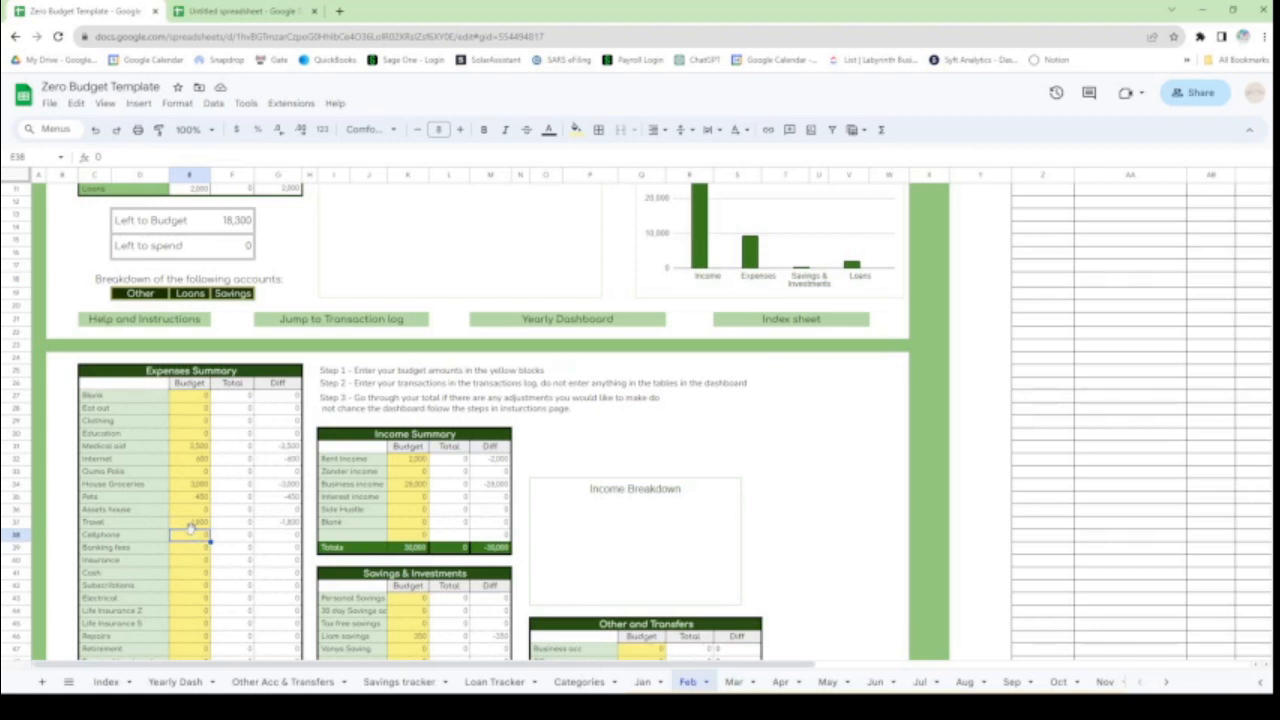
{"action": "type", "text": "350"}
{"action": "key", "text": "Return"}
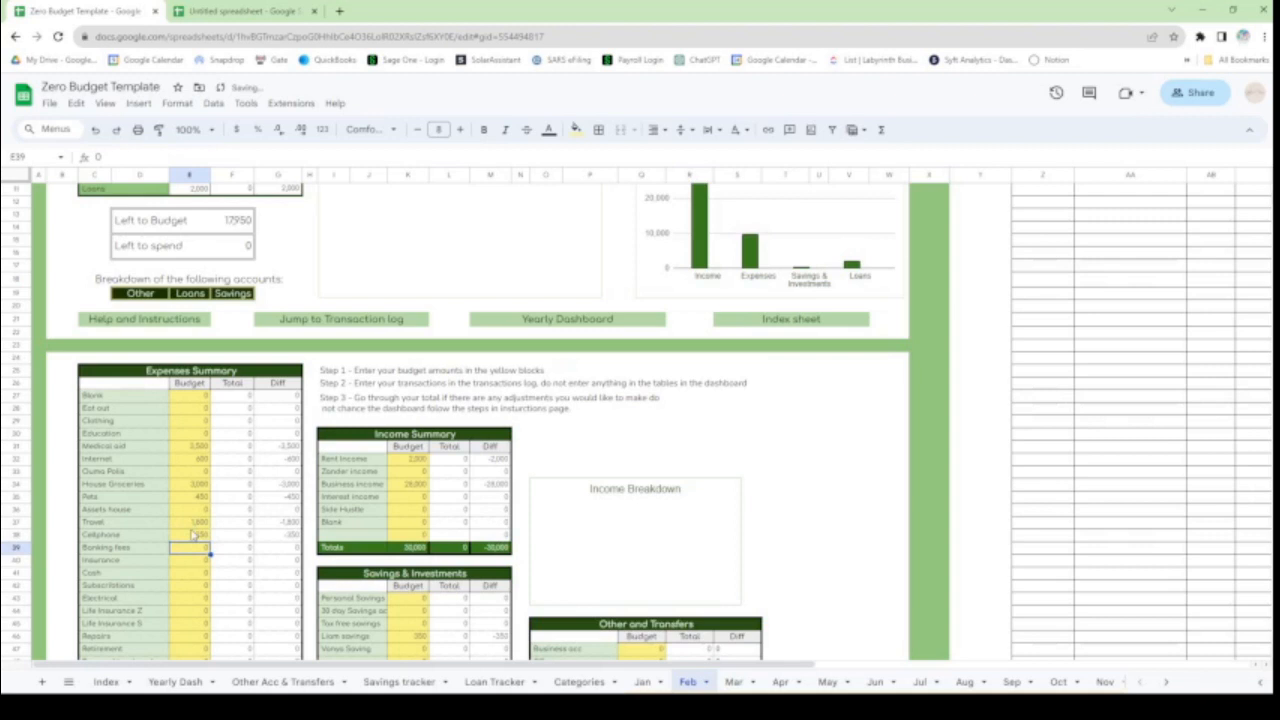
Step: Budget 800 for Insurance and 400 for Subscriptions, and select the Electrical budget cell in the Expenses Summary
{"action": "key", "text": "Down"}
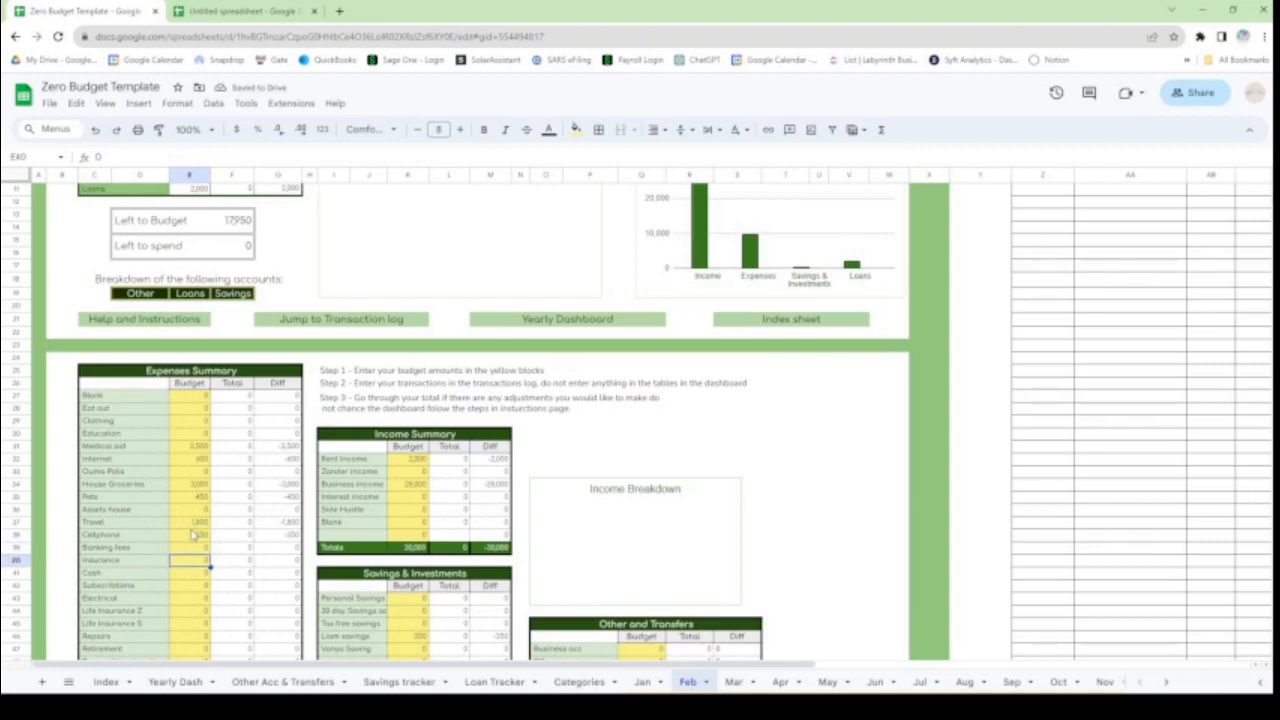
{"action": "type", "text": "800"}
{"action": "key", "text": "Return"}
{"action": "key", "text": "Down"}
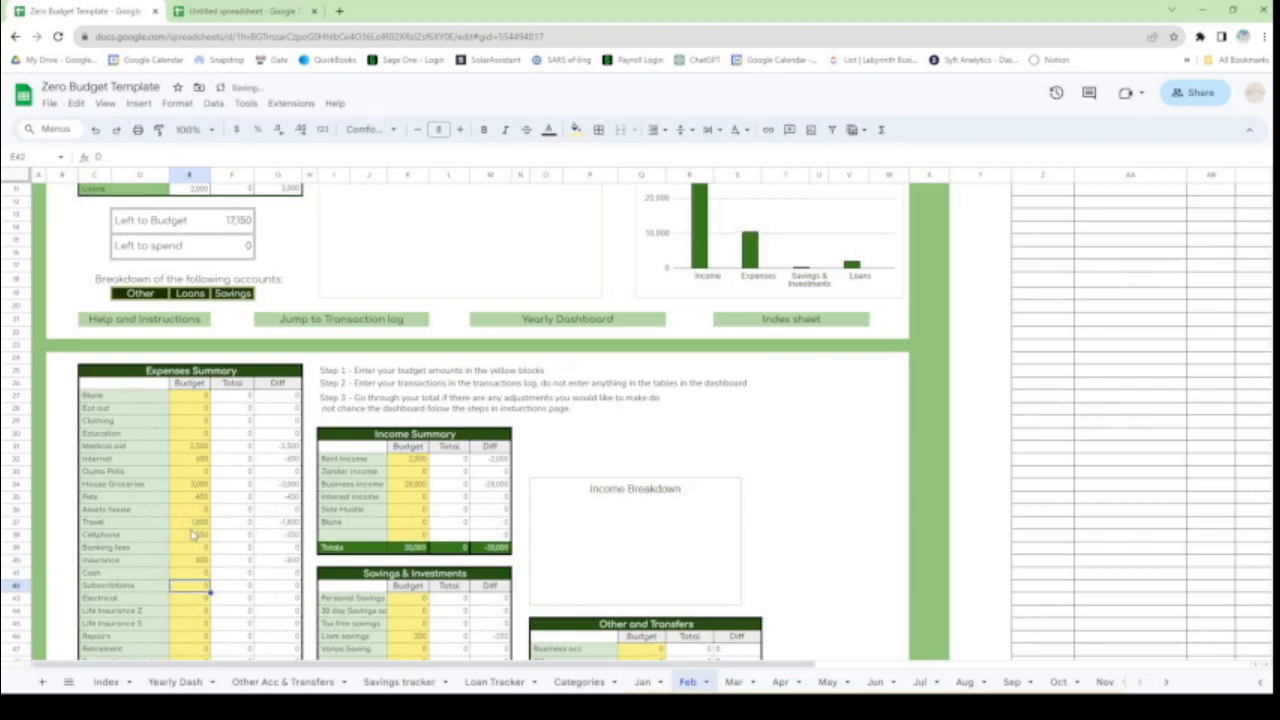
{"action": "type", "text": "400"}
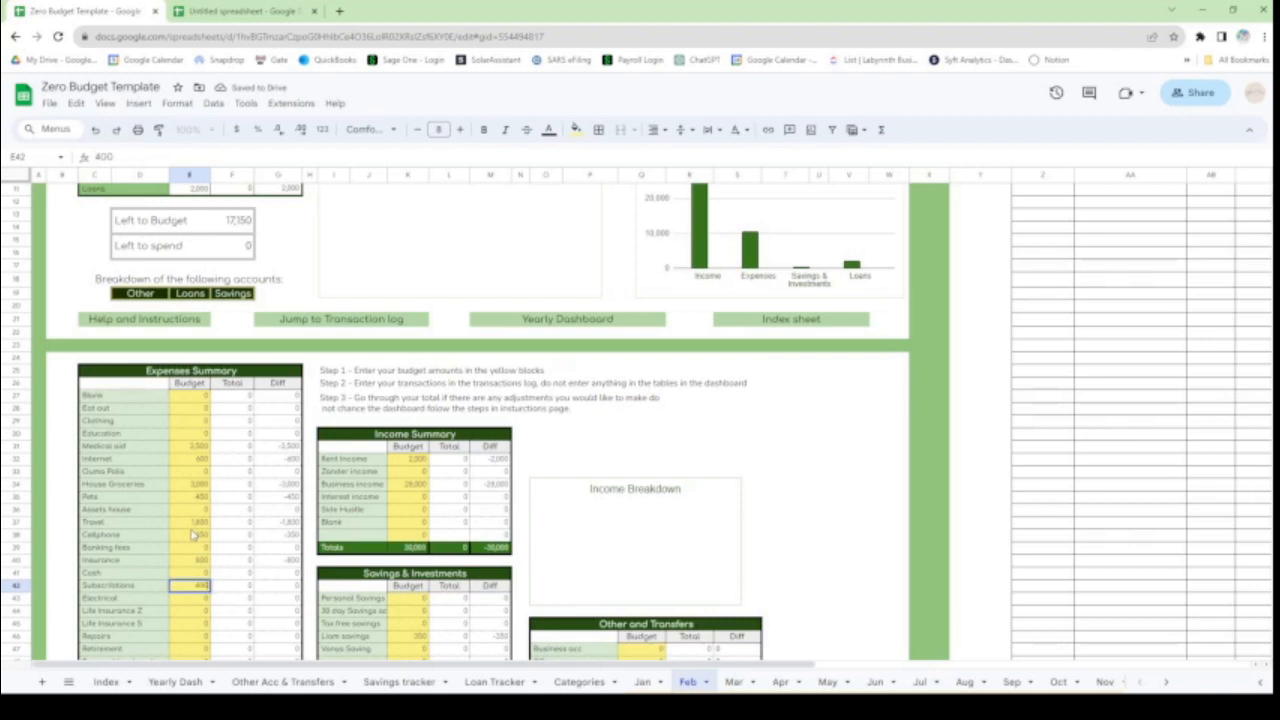
{"action": "key", "text": "Return"}
{"action": "key", "text": "Down"}
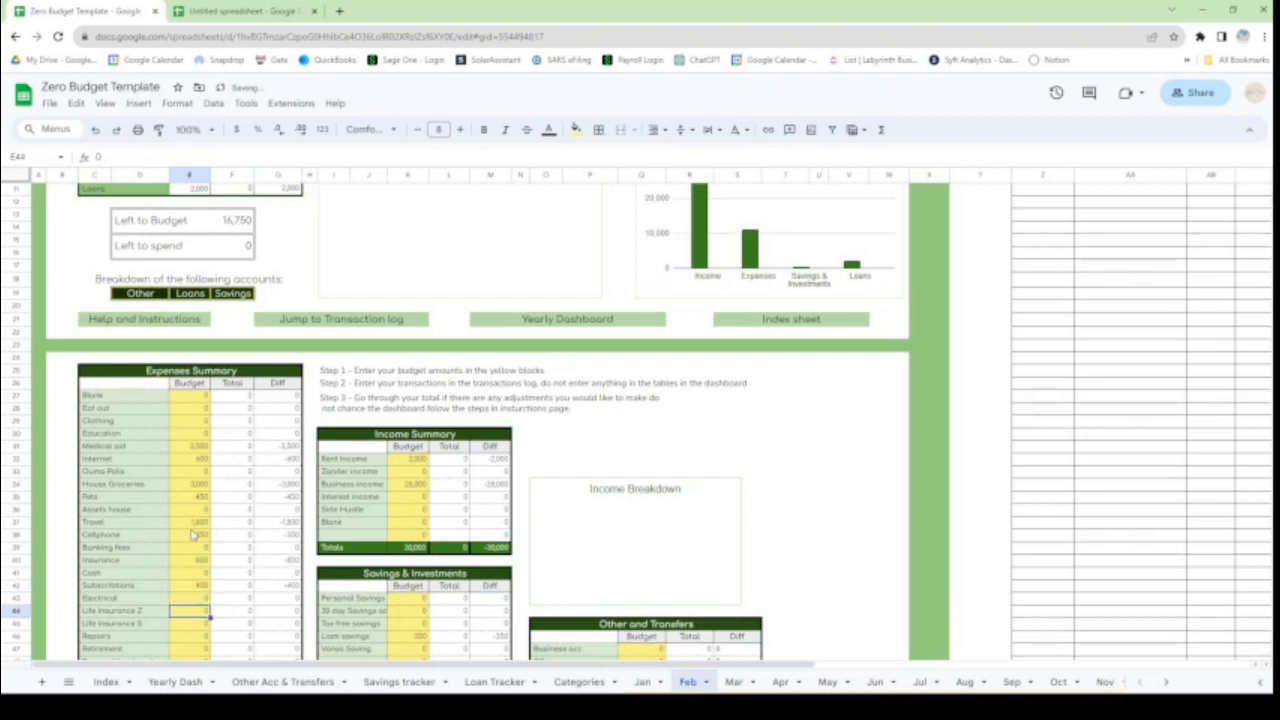
{"action": "key", "text": "Up"}
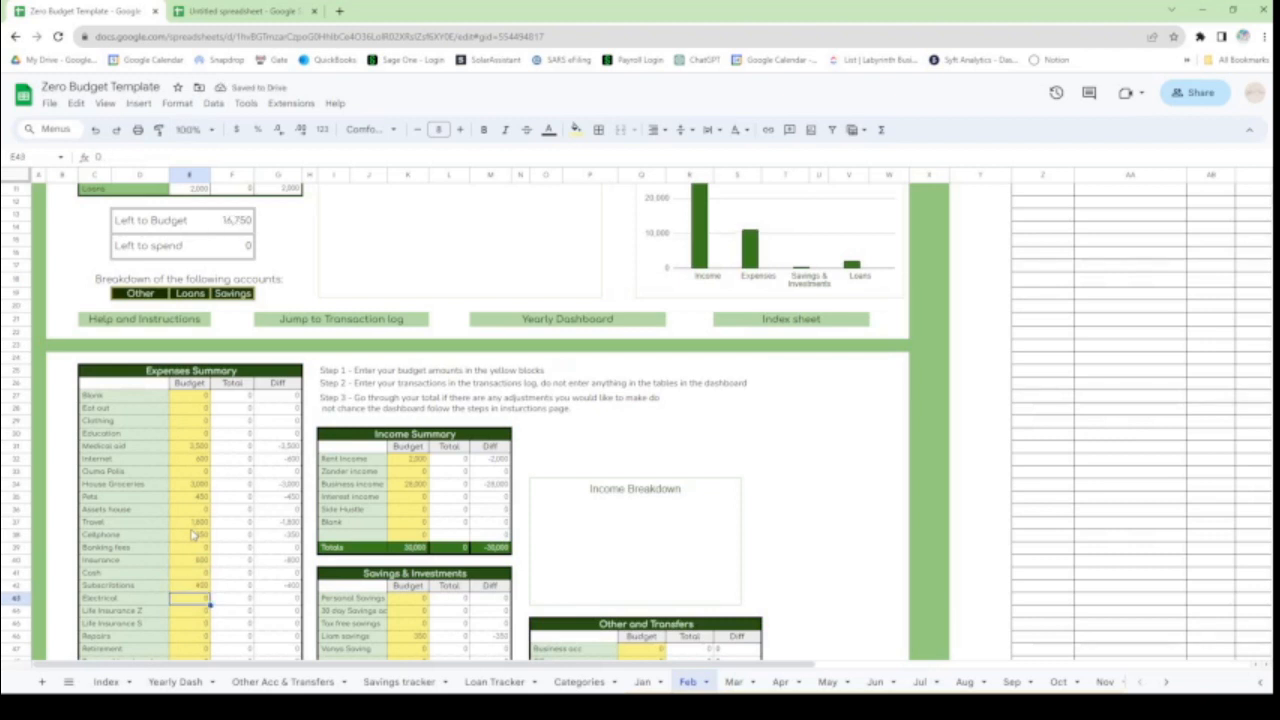
Step: Budget 700 for Electrical and 700 for Life Insurance Z in the Expenses Summary
{"action": "type", "text": "700"}
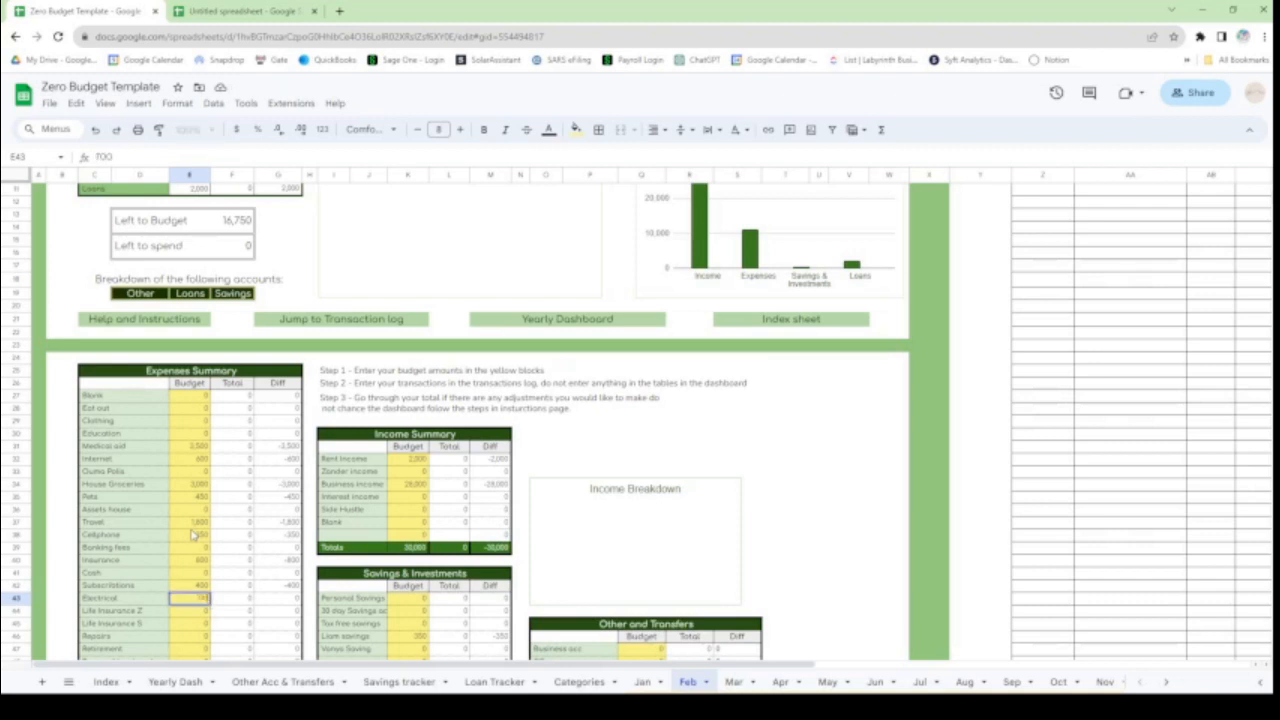
{"action": "key", "text": "Return"}
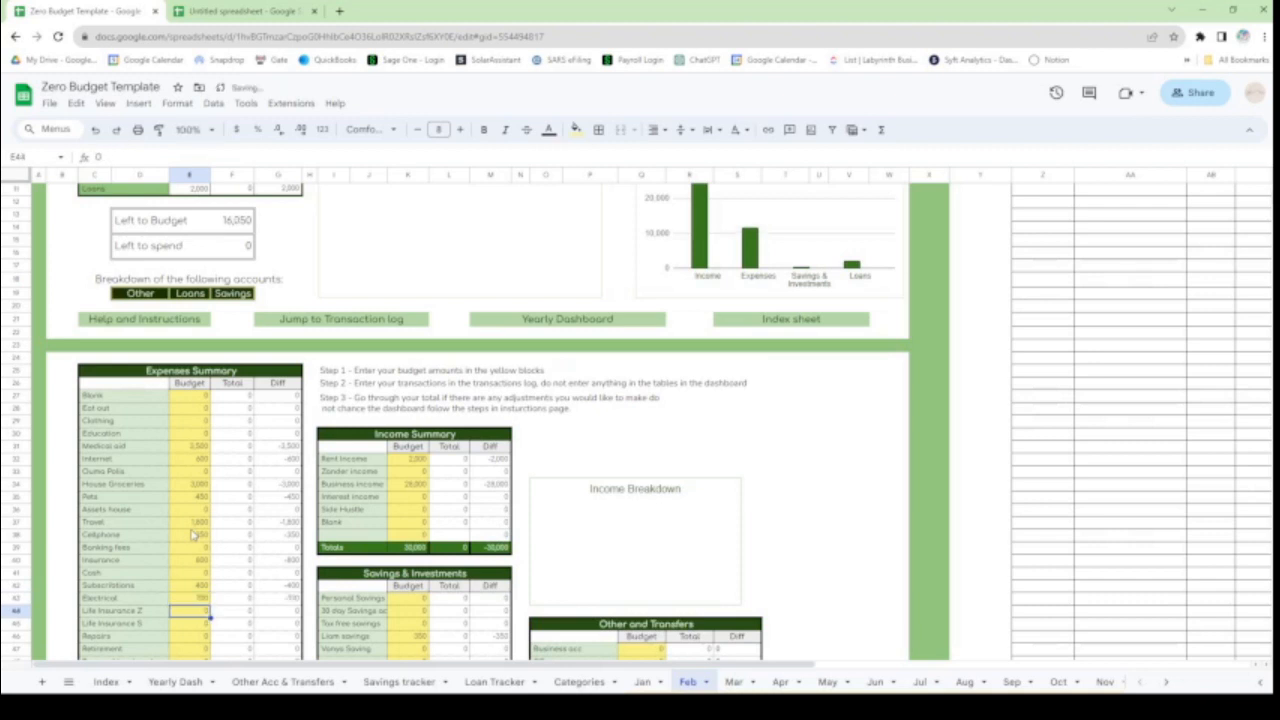
{"action": "type", "text": "700"}
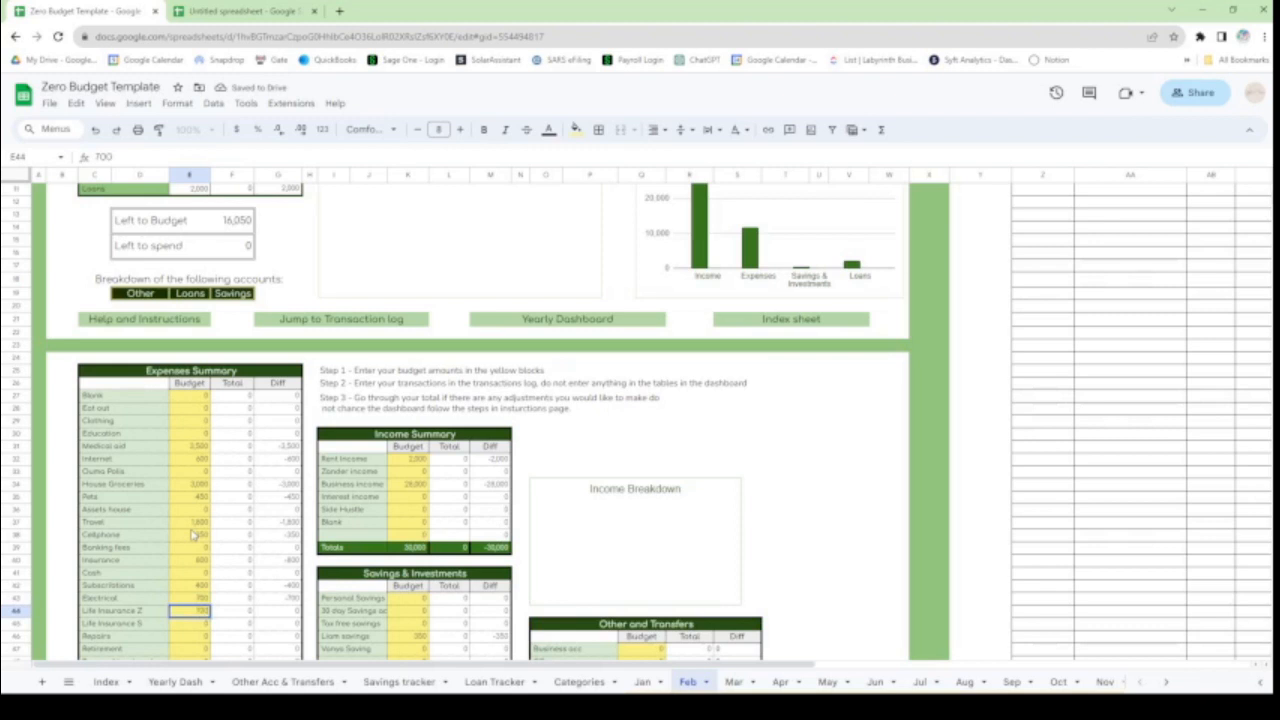
{"action": "key", "text": "Return"}
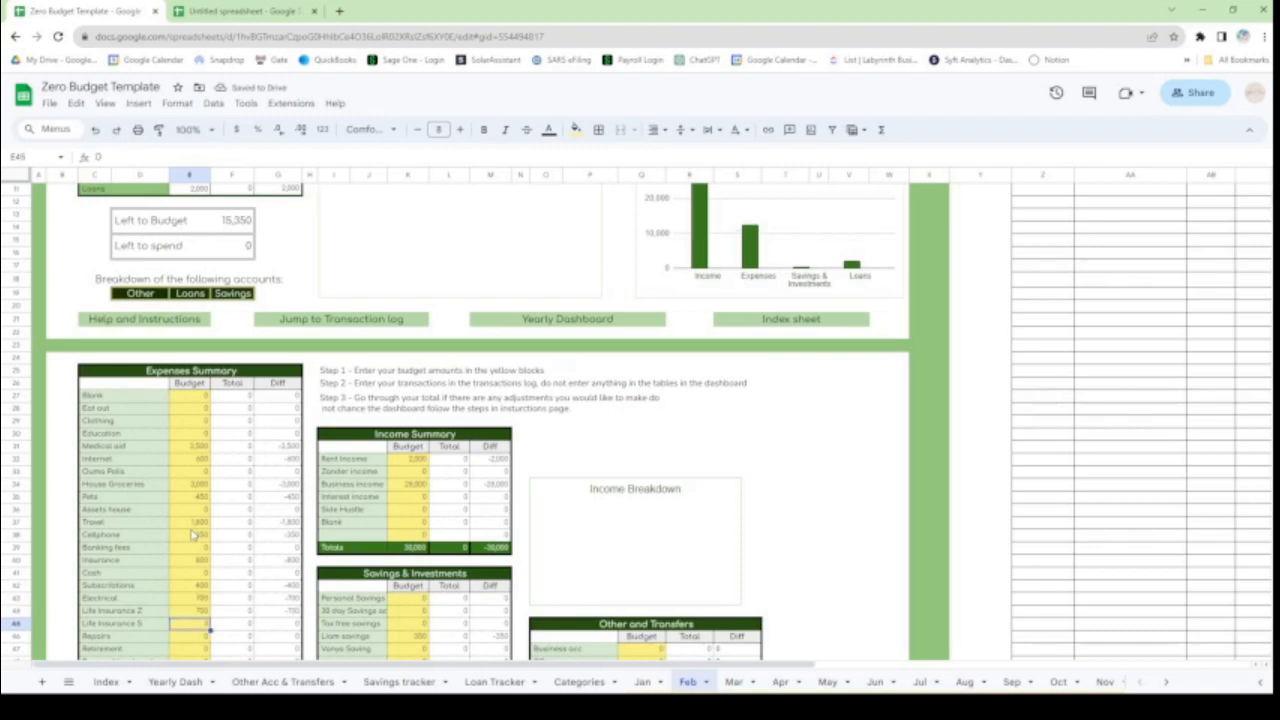
Step: Set the Personal investments budget in the Expenses Summary to 150
{"action": "key", "text": "Down"}
{"action": "key", "text": "Down"}
{"action": "key", "text": "Down"}
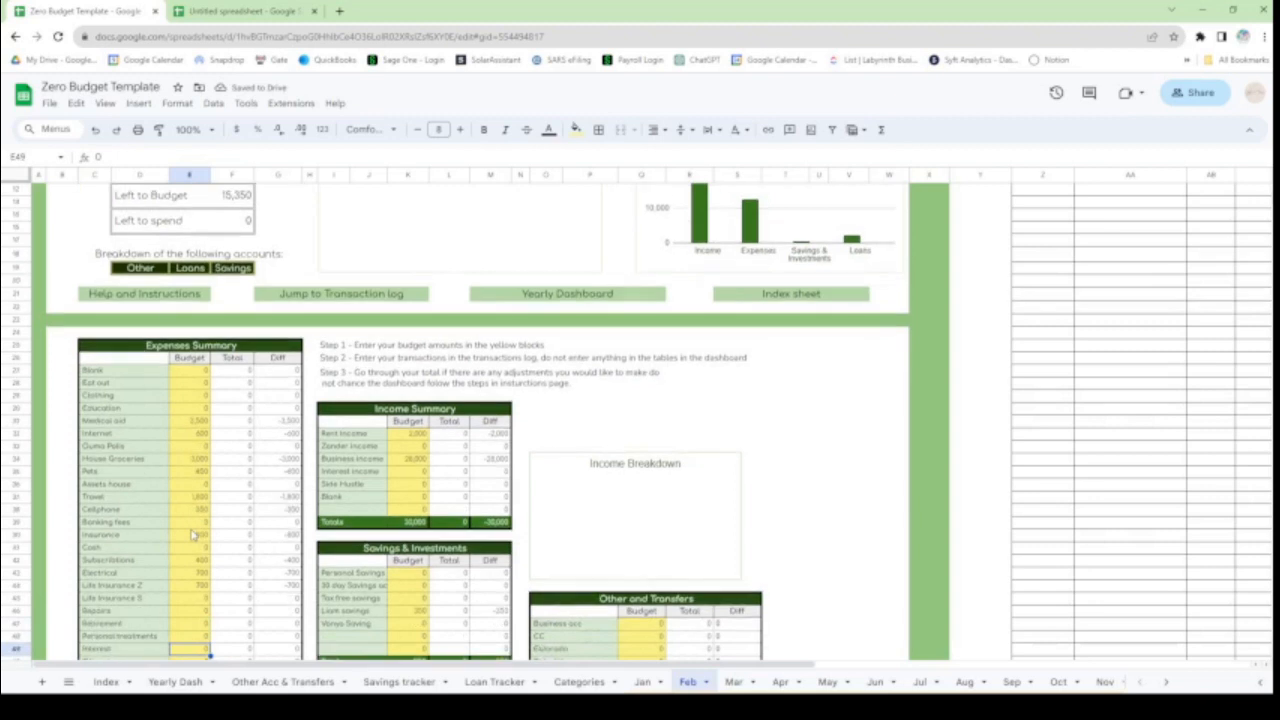
{"action": "type", "text": "350"}
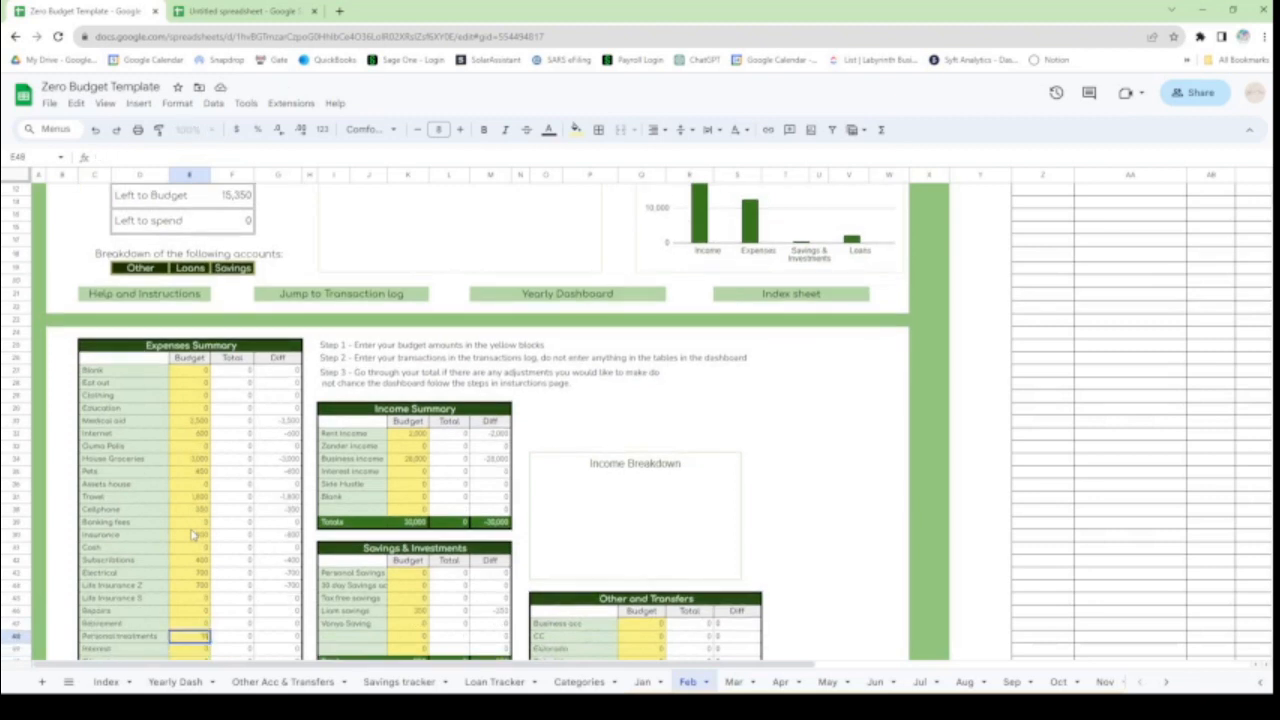
{"action": "key", "text": "Return"}
Step: Budget 10,000 for Rent Expense near the end of the Expenses Summary
{"action": "key", "text": "Down"}
{"action": "key", "text": "Down"}
{"action": "key", "text": "Down"}
{"action": "key", "text": "Down"}
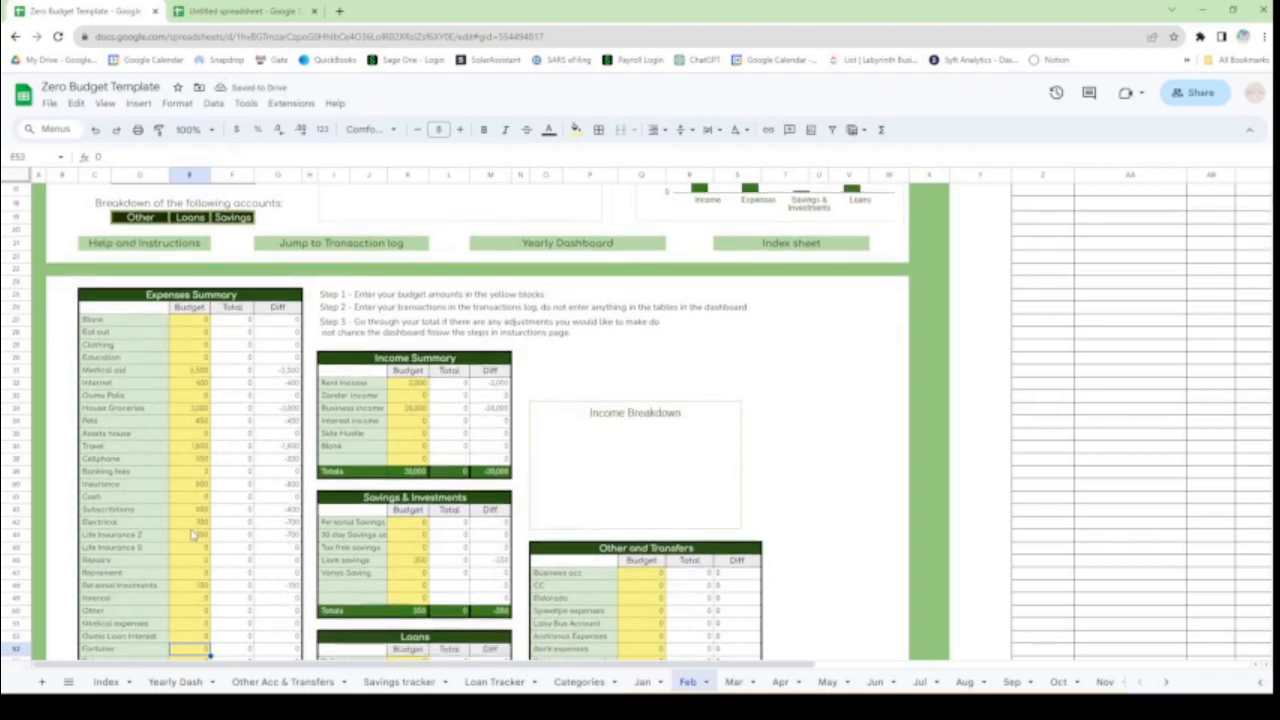
{"action": "key", "text": "Down"}
{"action": "scroll", "coordinate": [193, 535], "scroll_direction": "down", "scroll_amount": 1}
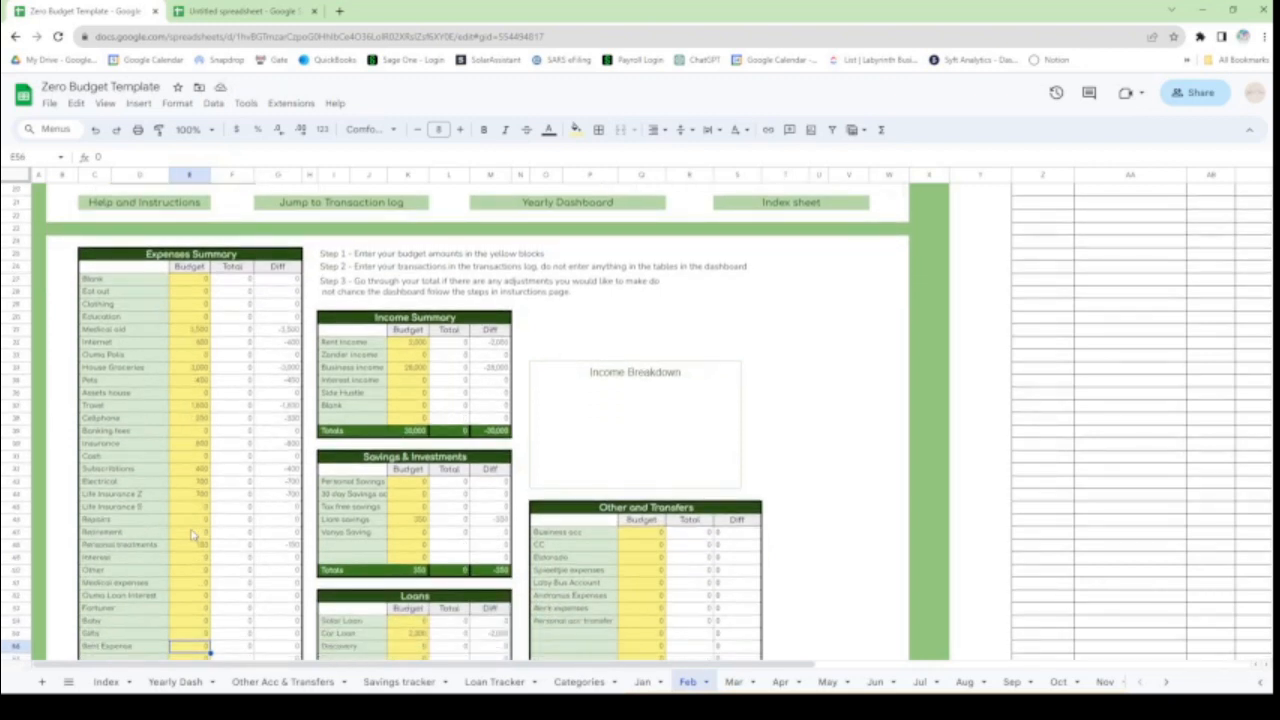
{"action": "type", "text": "10000"}
{"action": "key", "text": "Return"}
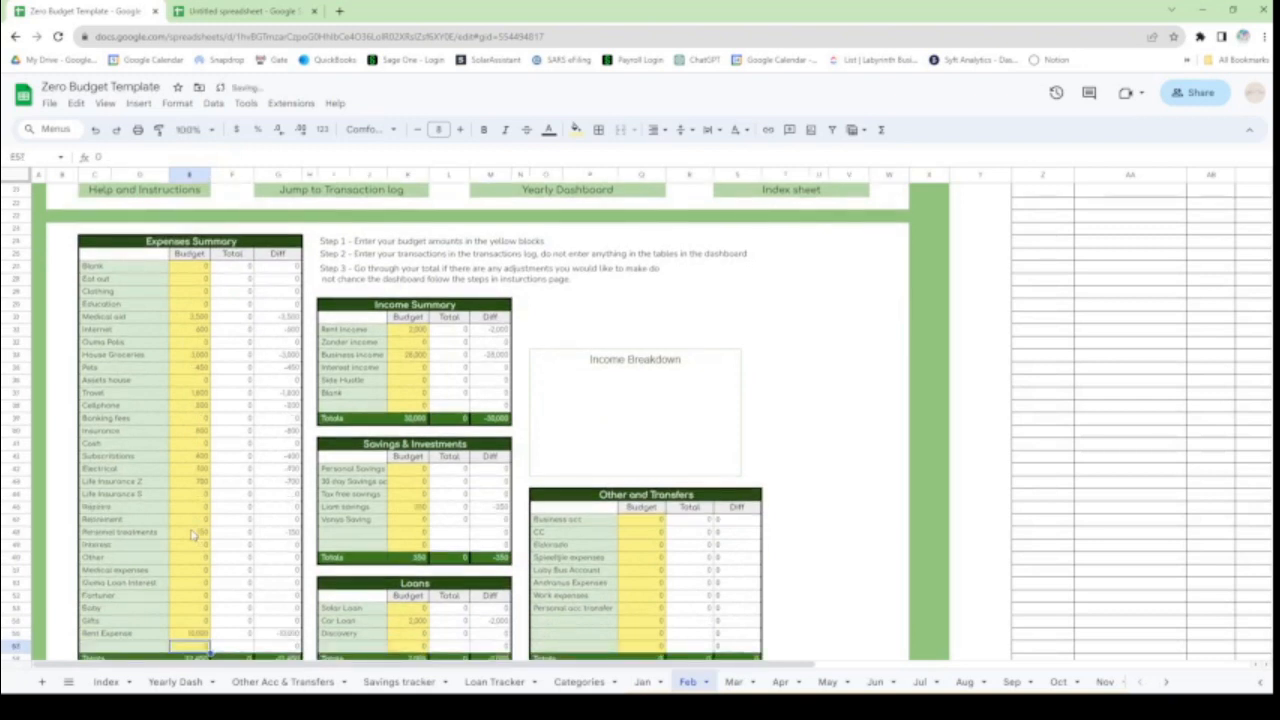
{"action": "key", "text": "Up"}
{"action": "key", "text": "Up"}
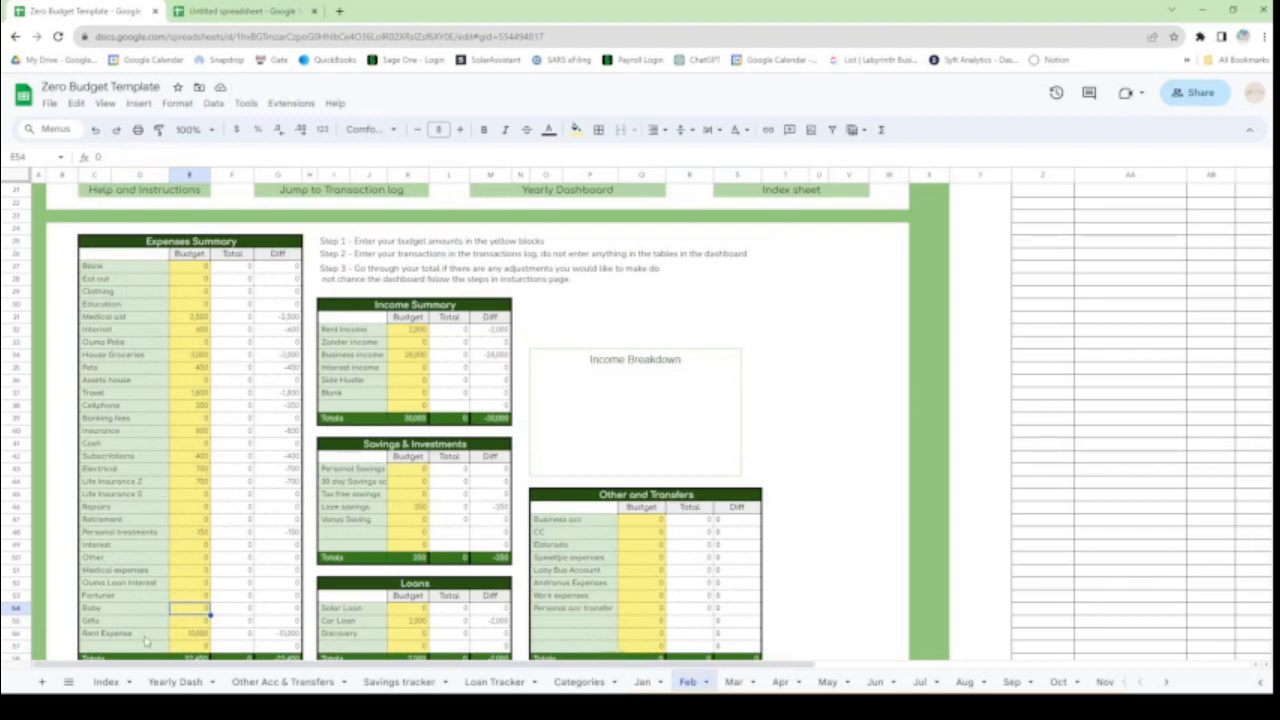
Step: Check the Left to Budget amount and allocate 5,200 to Personal Savings in Savings & Investments
{"action": "scroll", "coordinate": [145, 641], "scroll_direction": "up", "scroll_amount": 5}
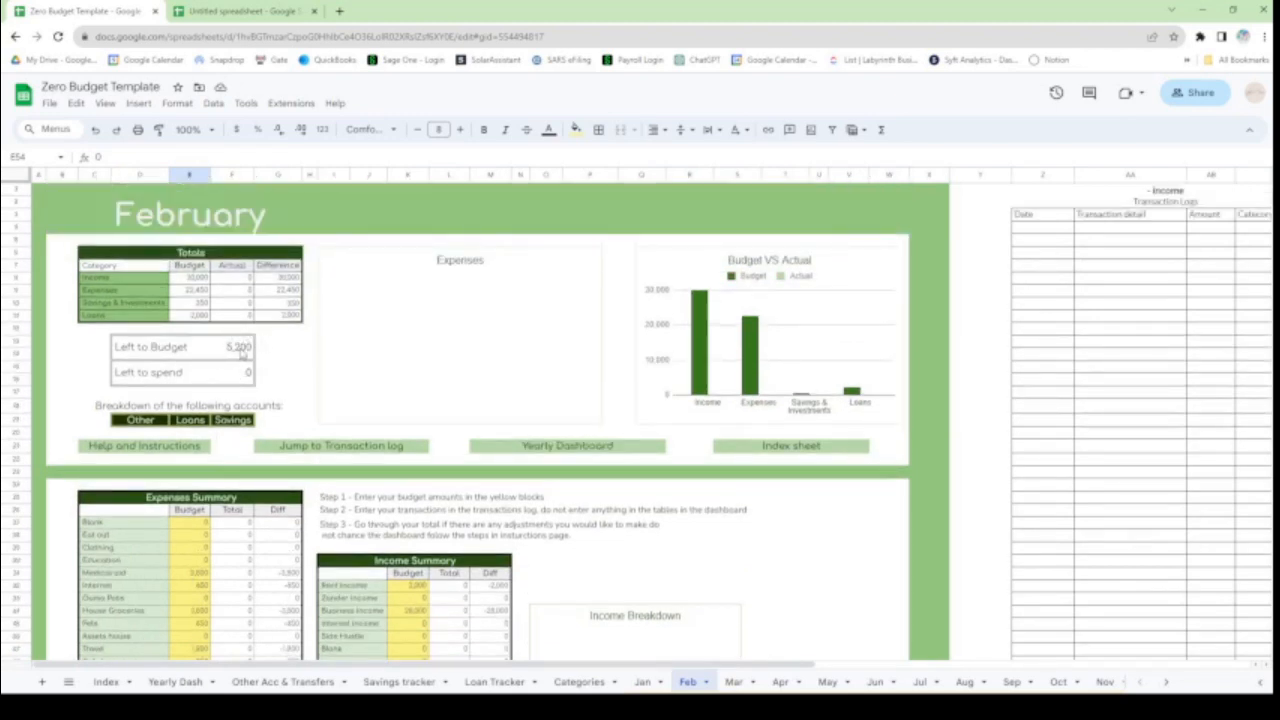
{"action": "scroll", "coordinate": [442, 507], "scroll_direction": "down", "scroll_amount": 5}
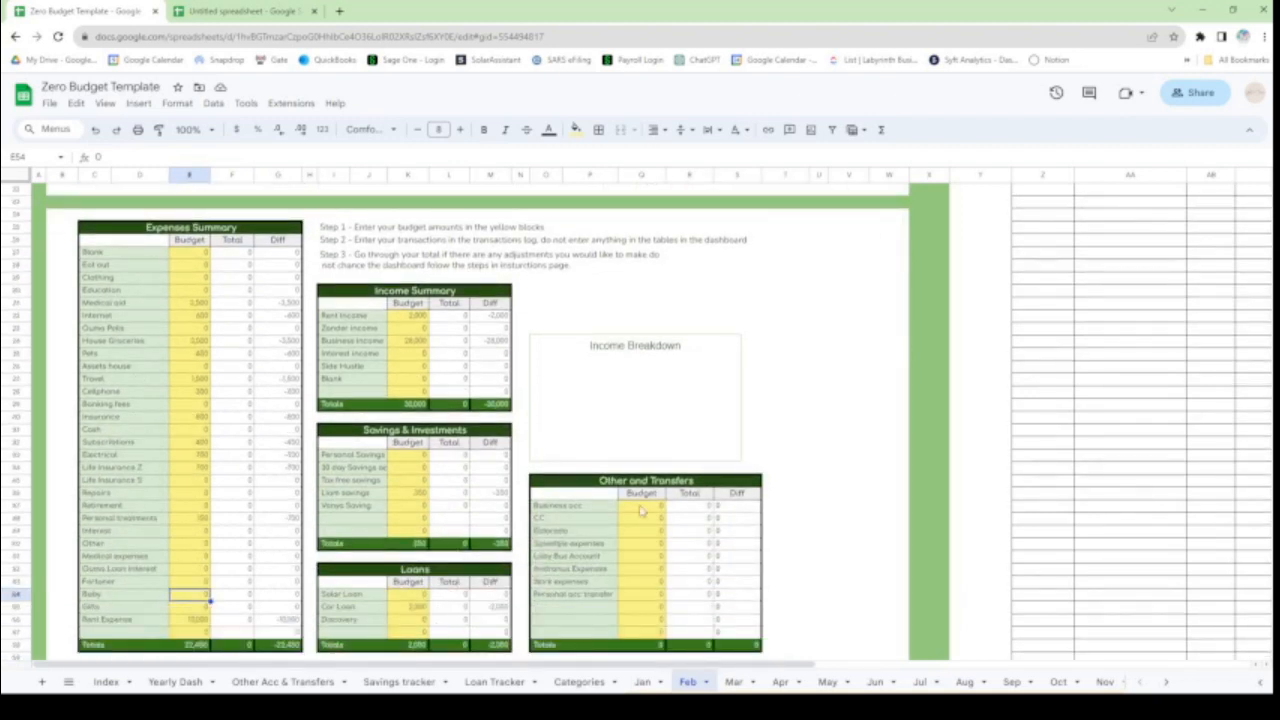
{"action": "left_click", "coordinate": [418, 455]}
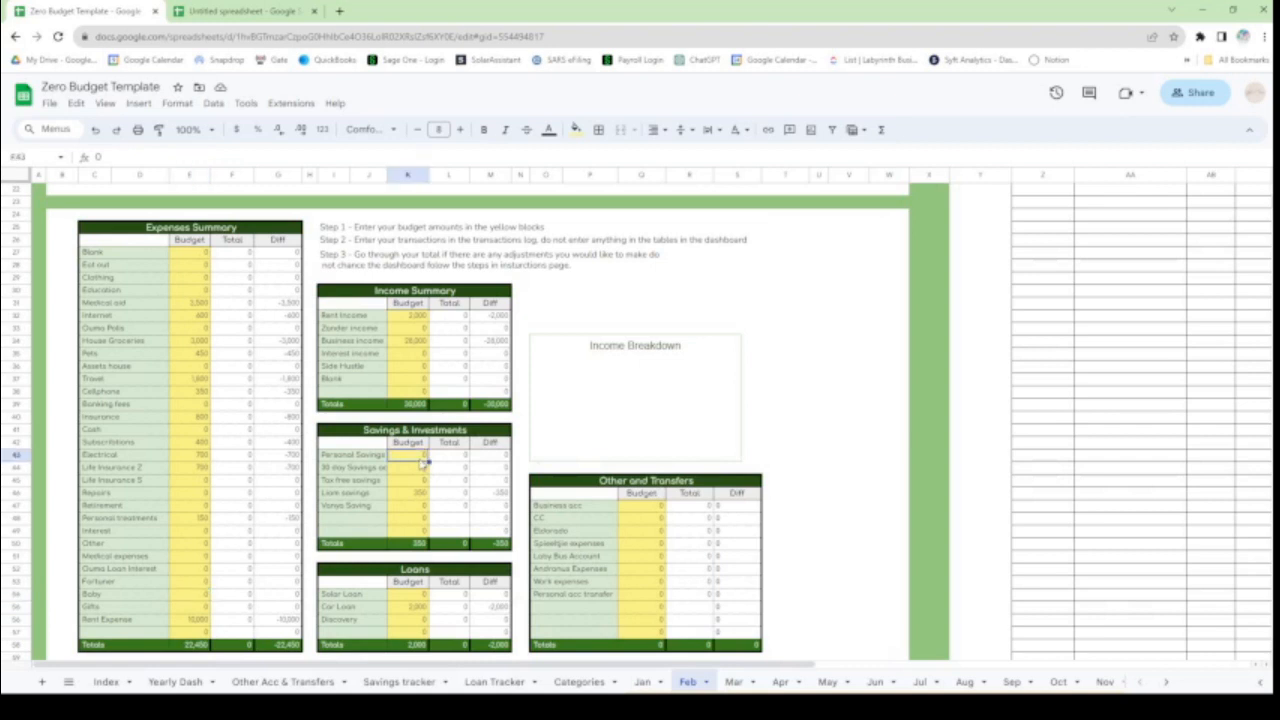
{"action": "scroll", "coordinate": [422, 462], "scroll_direction": "up", "scroll_amount": 3}
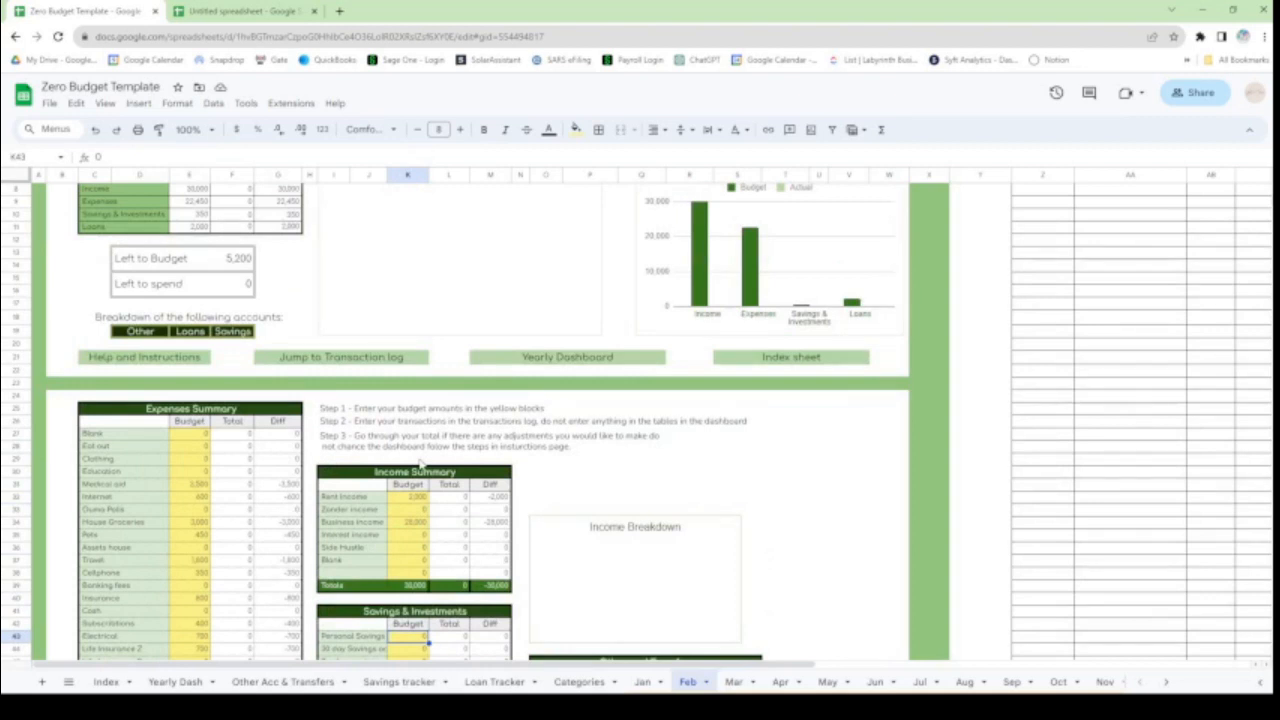
{"action": "scroll", "coordinate": [420, 464], "scroll_direction": "down", "scroll_amount": 3}
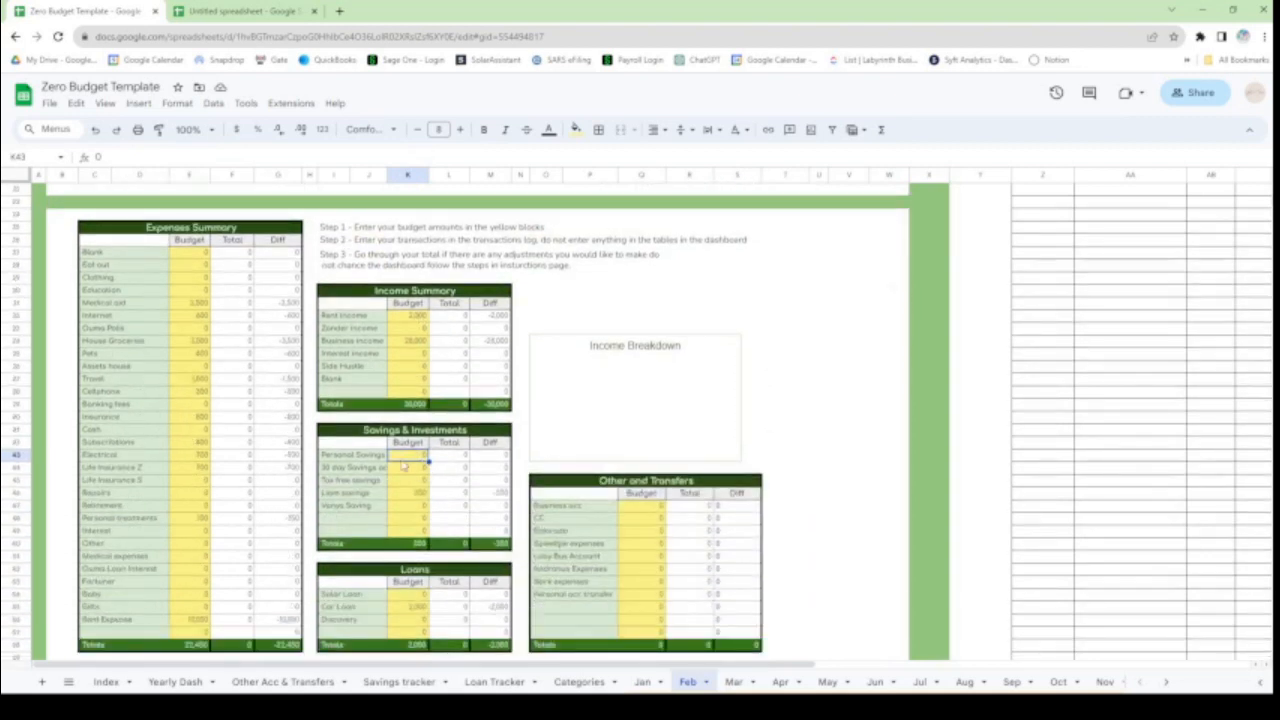
{"action": "type", "text": "5200"}
{"action": "key", "text": "Return"}
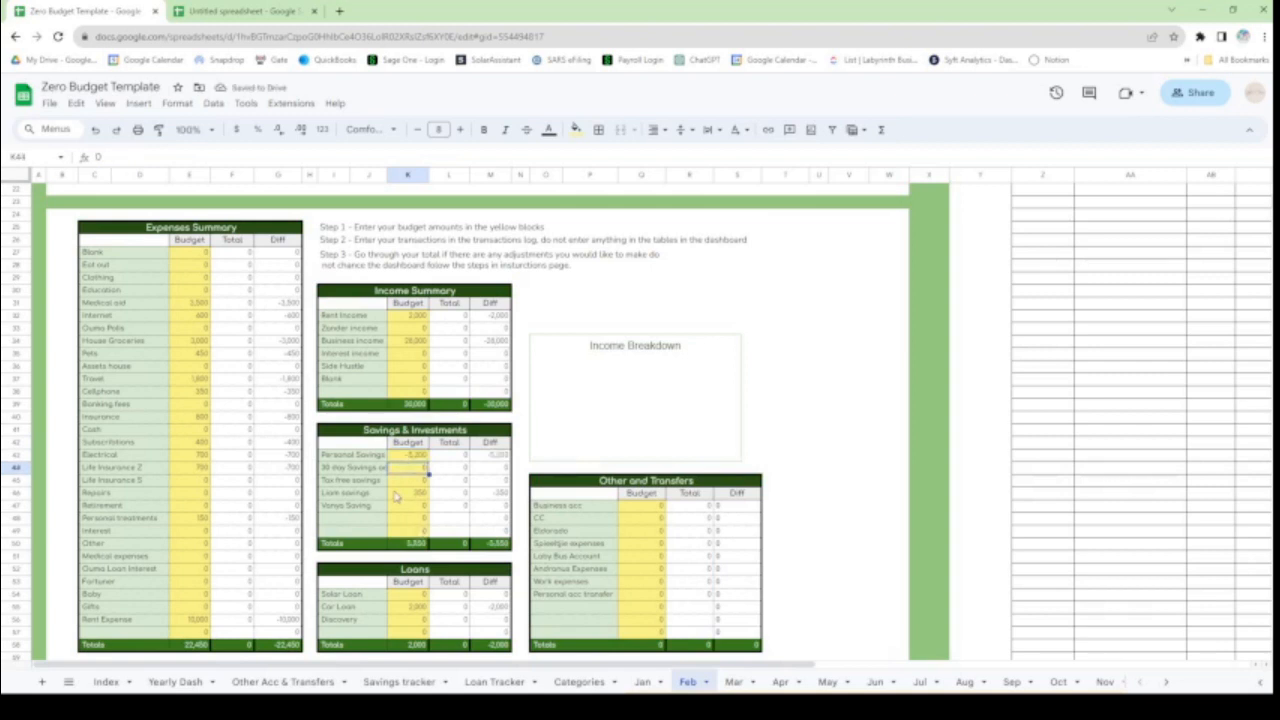
Step: Review the Personal Savings budget and check the Left to Budget cell beneath the February totals
{"action": "scroll", "coordinate": [398, 497], "scroll_direction": "up", "scroll_amount": 1}
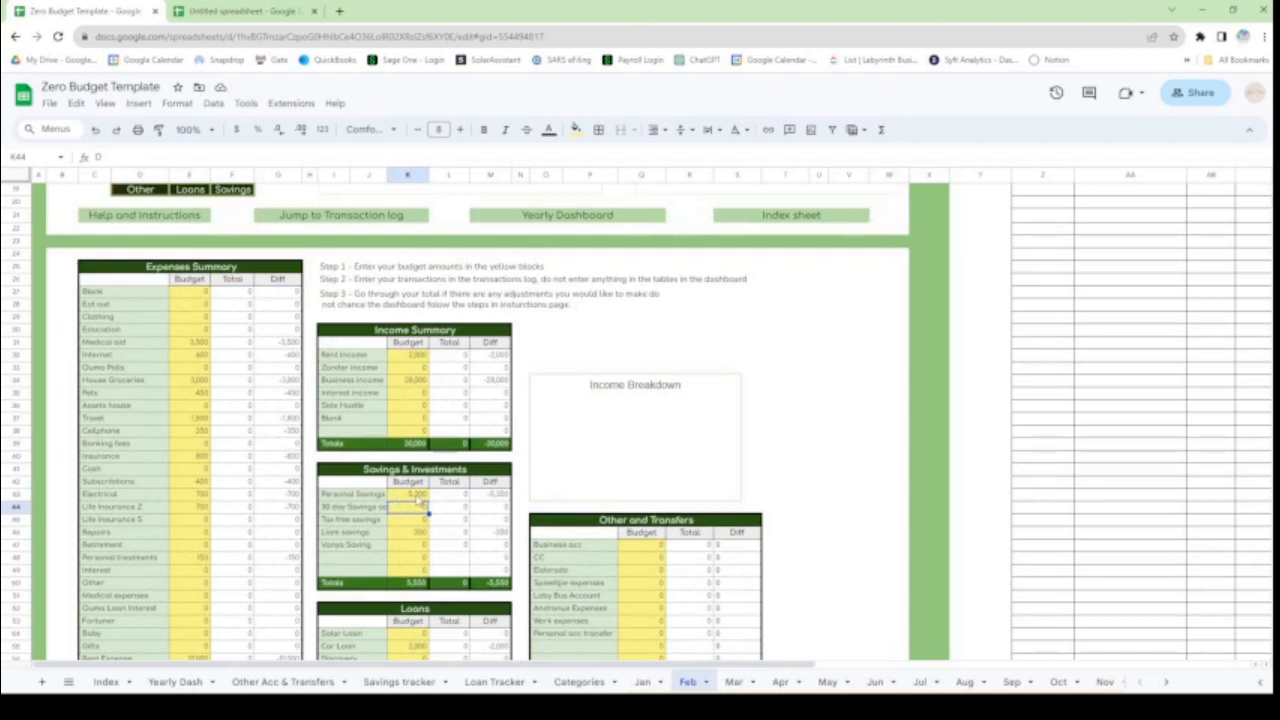
{"action": "left_click", "coordinate": [420, 496]}
{"action": "scroll", "coordinate": [420, 498], "scroll_direction": "up", "scroll_amount": 4}
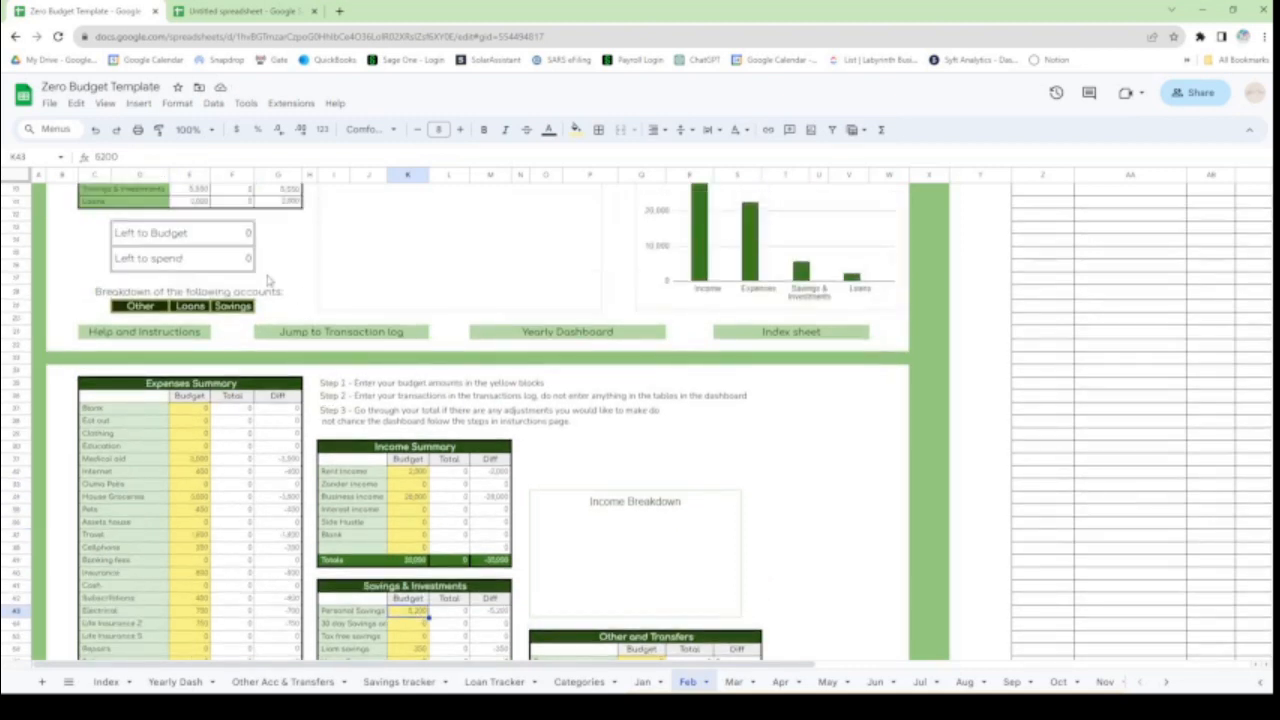
{"action": "scroll", "coordinate": [228, 290], "scroll_direction": "up", "scroll_amount": 1}
{"action": "left_click", "coordinate": [246, 350]}
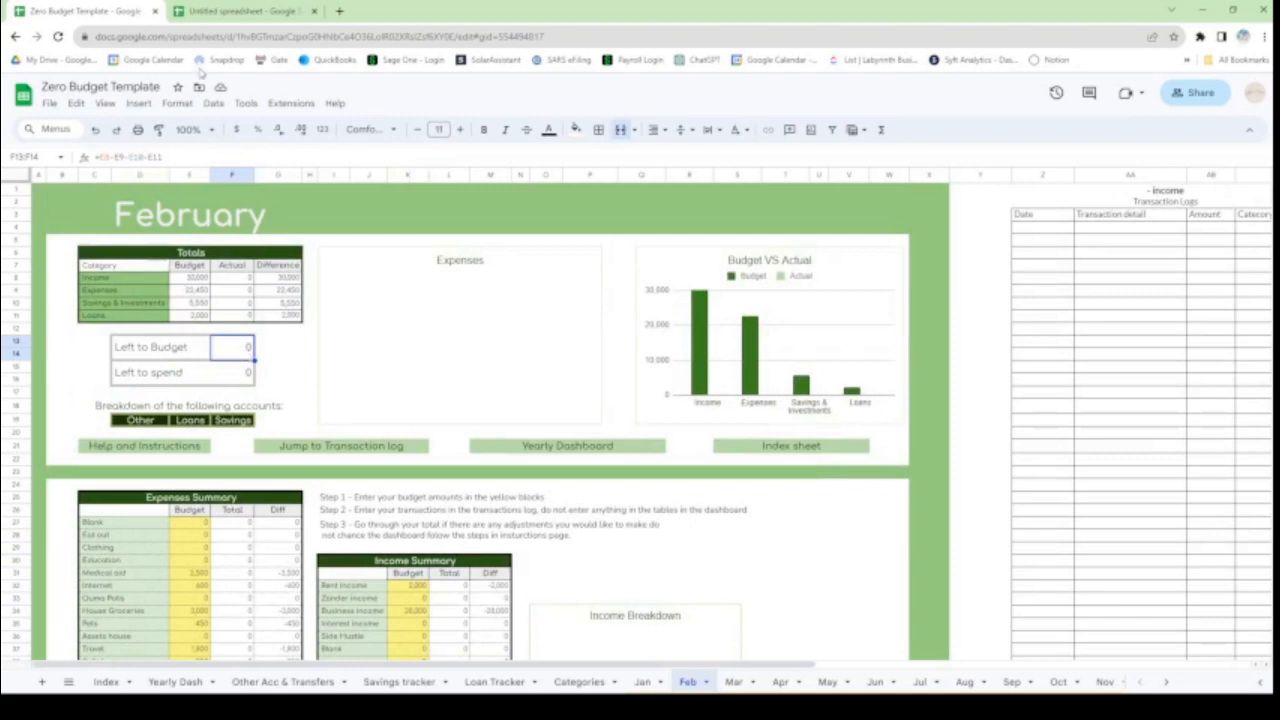
Step: Look over the transaction list in A1:C19 of the Untitled spreadsheet, then return to the Zero Budget Template
{"action": "left_click", "coordinate": [228, 12]}
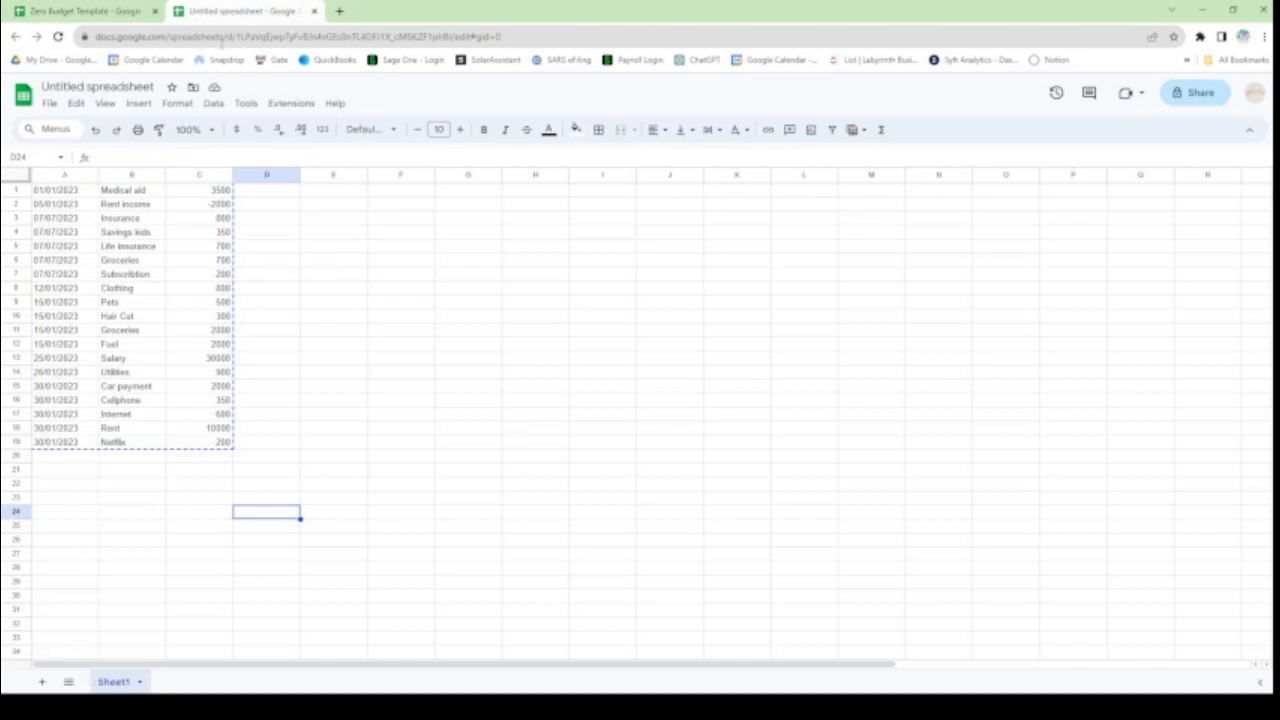
{"action": "left_click_drag", "start_coordinate": [222, 442], "coordinate": [62, 196]}
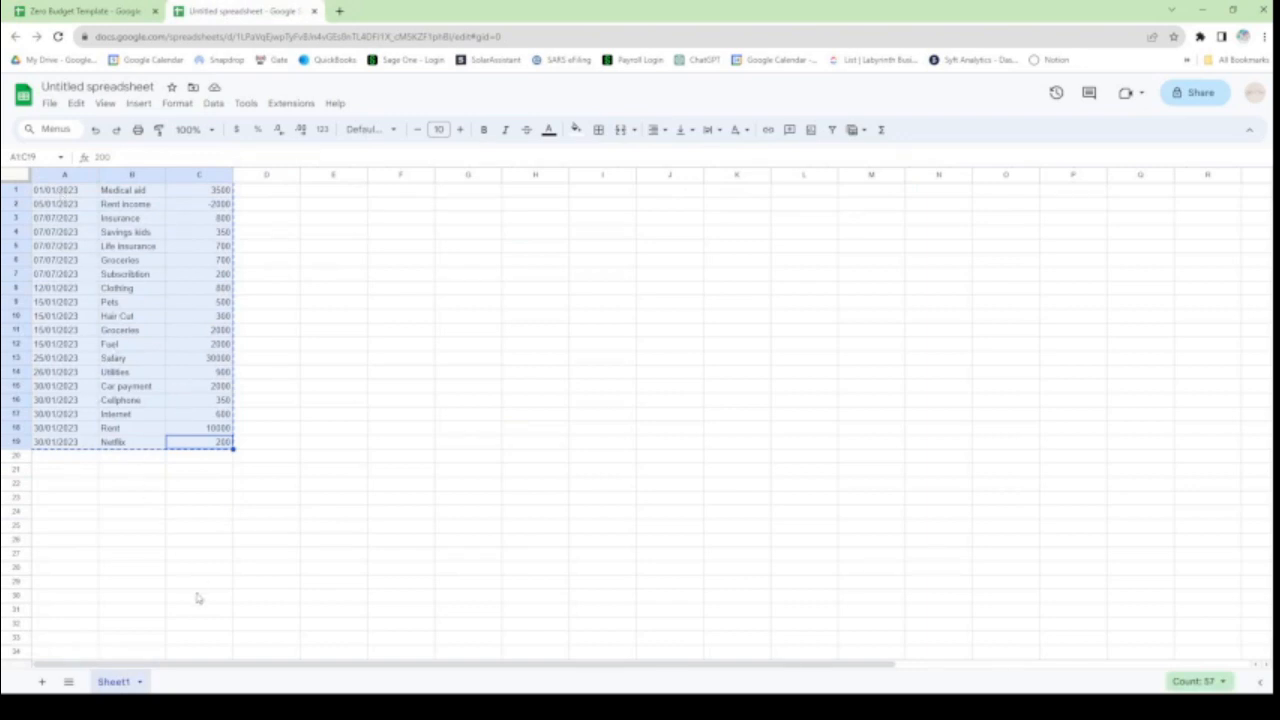
{"action": "left_click", "coordinate": [91, 14]}
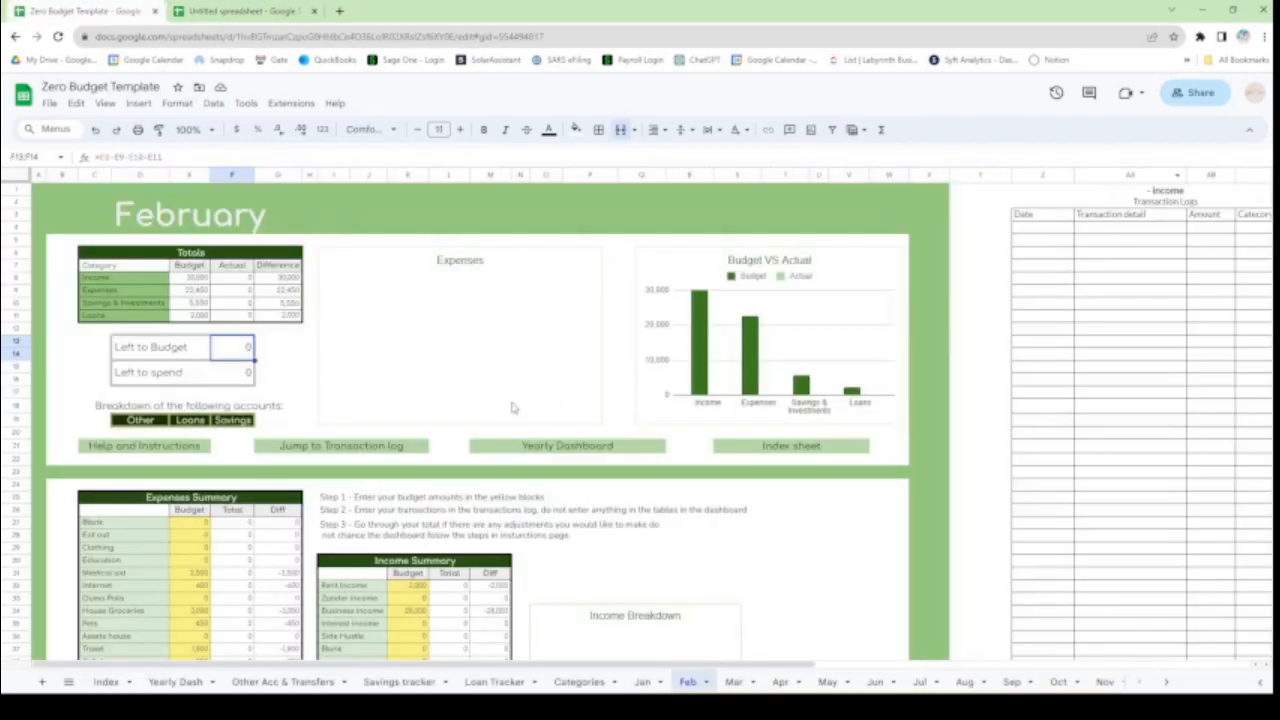
Step: Jump to the February transaction log, review its columns and select the first empty Date cell
{"action": "left_click", "coordinate": [337, 450]}
{"action": "left_click", "coordinate": [309, 468]}
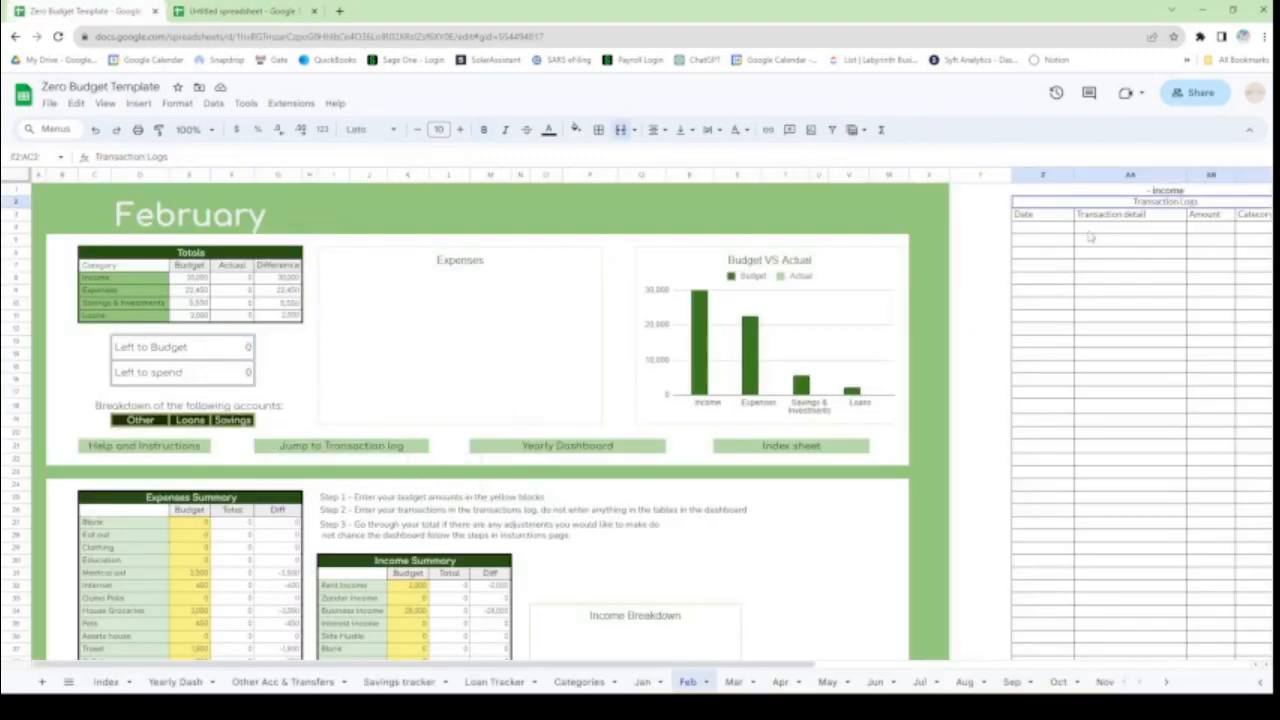
{"action": "left_click", "coordinate": [1126, 232]}
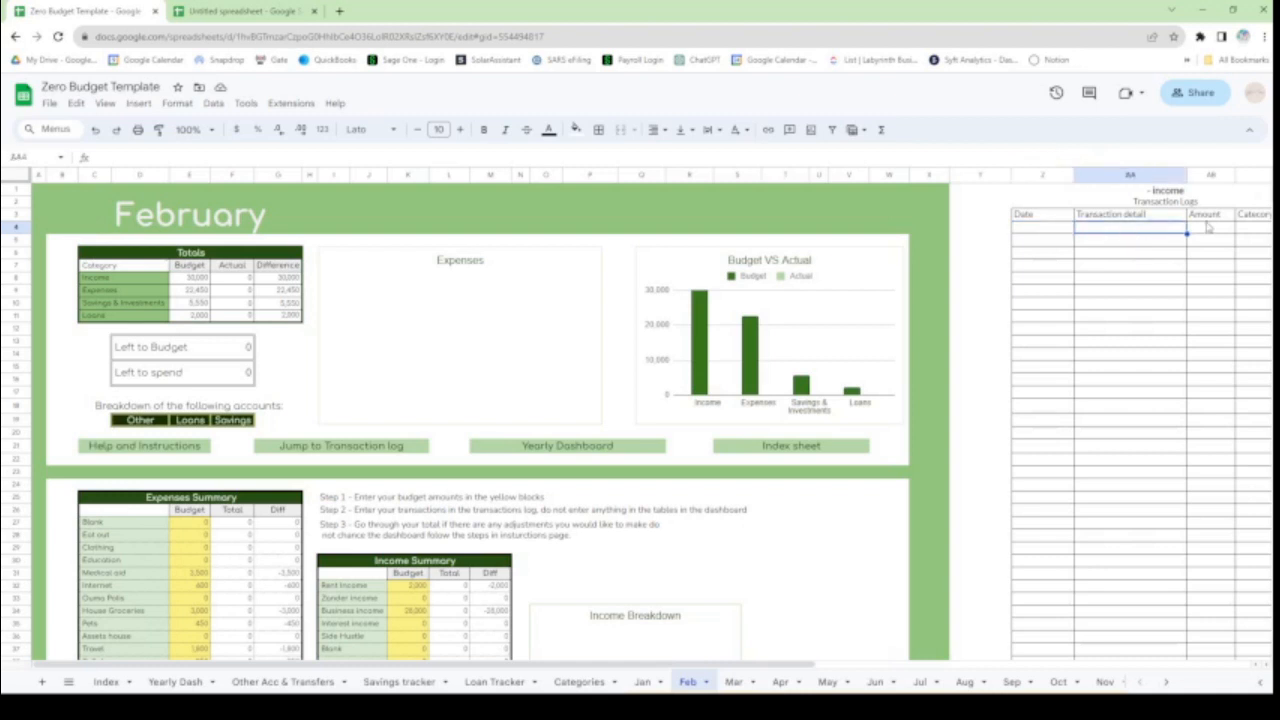
{"action": "left_click", "coordinate": [1210, 232]}
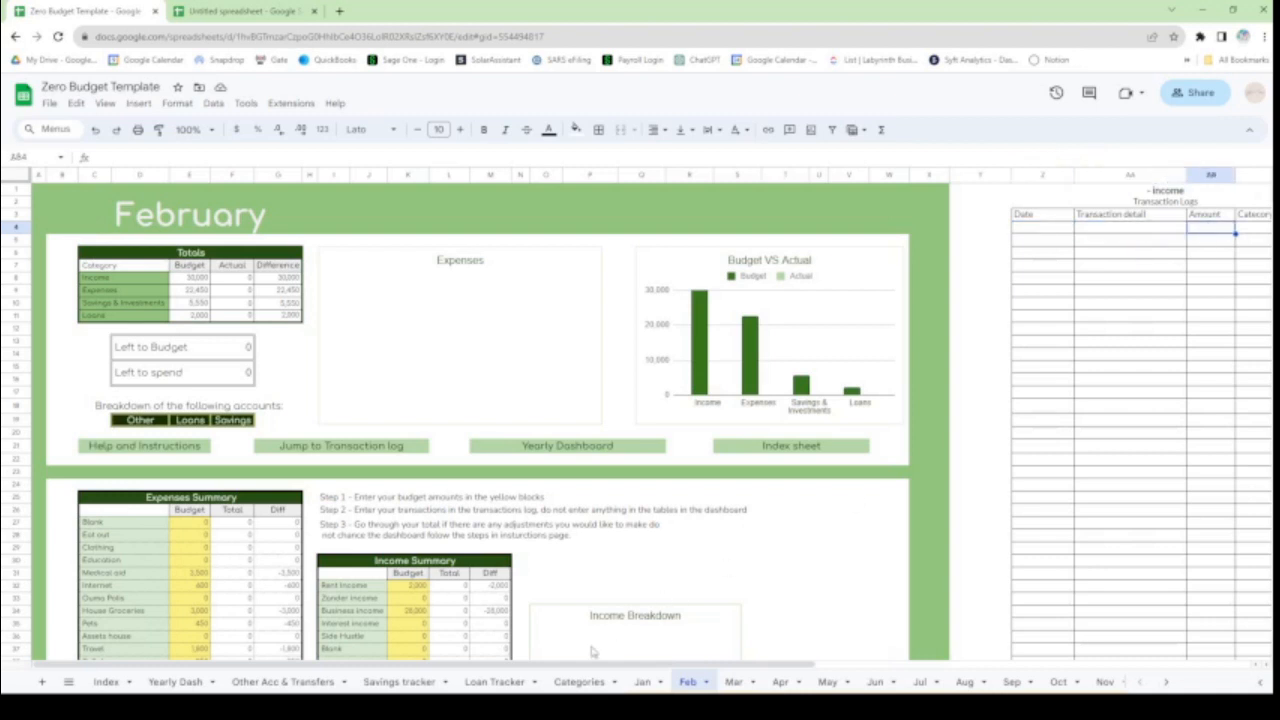
{"action": "left_click_drag", "start_coordinate": [599, 666], "coordinate": [748, 668]}
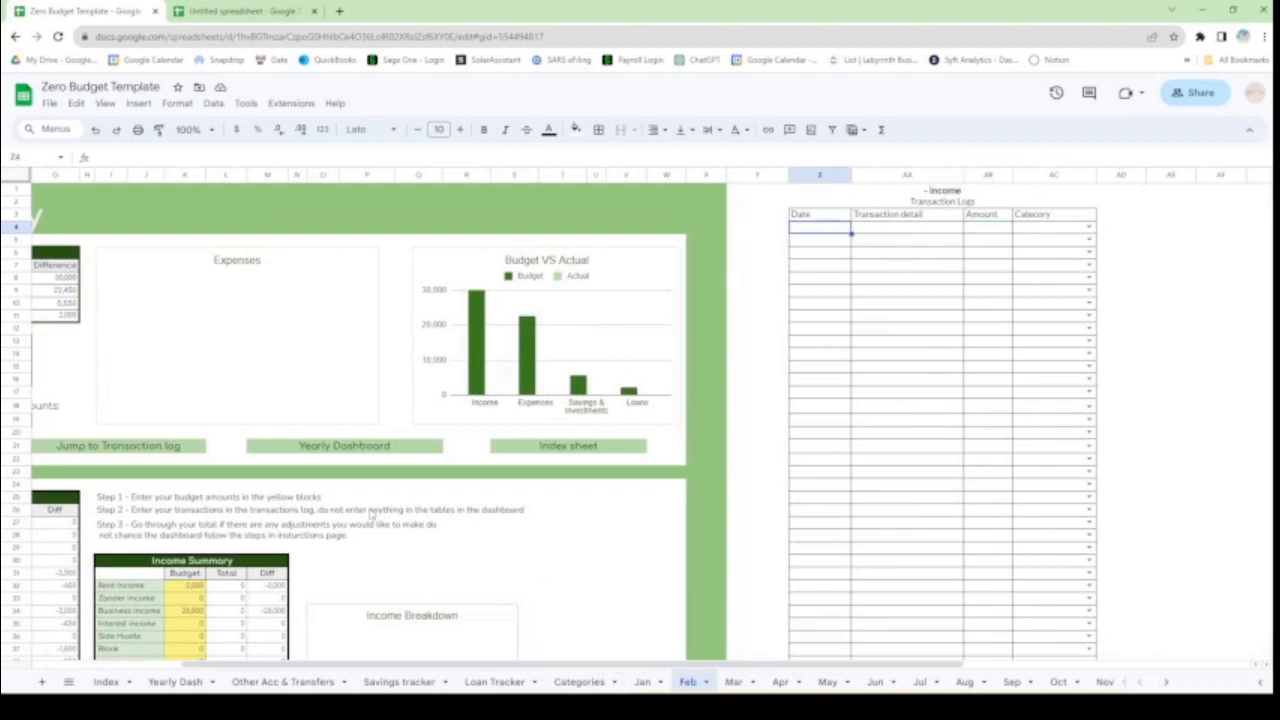
Step: Copy the transactions in A1:C19 of the Untitled spreadsheet into the February transaction log, starting at the first Date cell
{"action": "left_click", "coordinate": [275, 6]}
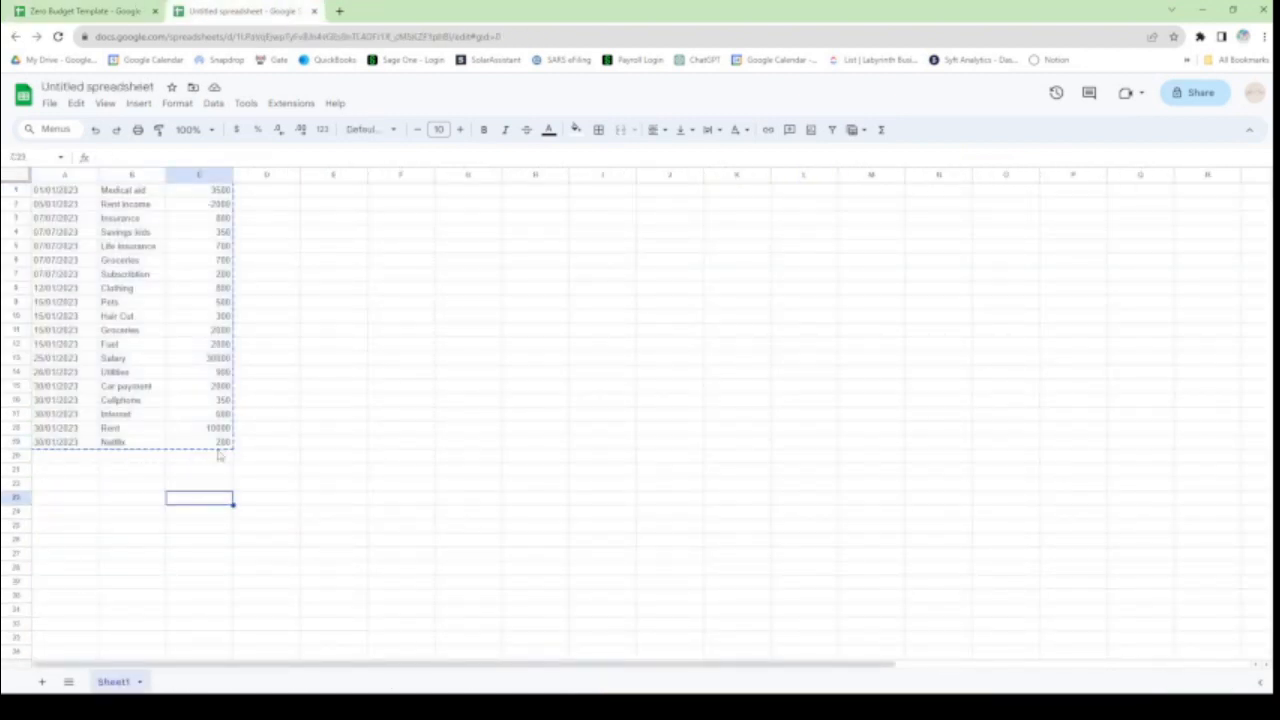
{"action": "left_click", "coordinate": [206, 499]}
{"action": "left_click_drag", "start_coordinate": [220, 443], "coordinate": [58, 198]}
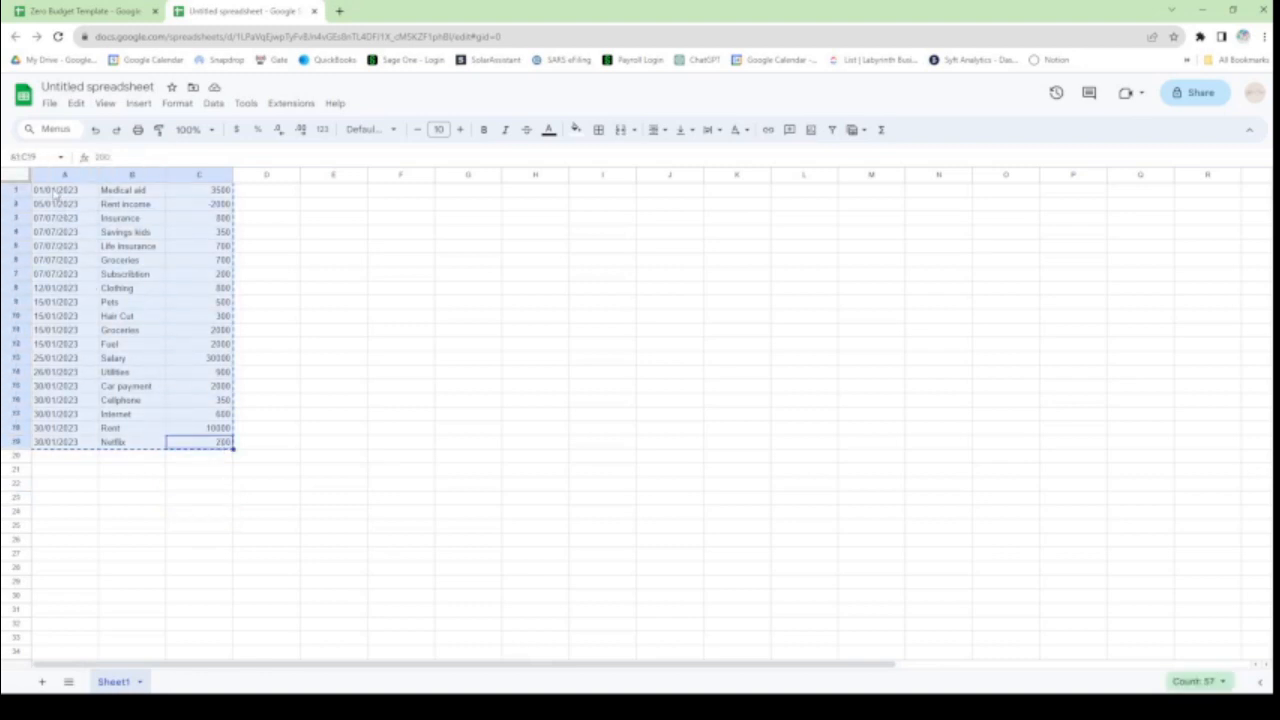
{"action": "left_click", "coordinate": [90, 10]}
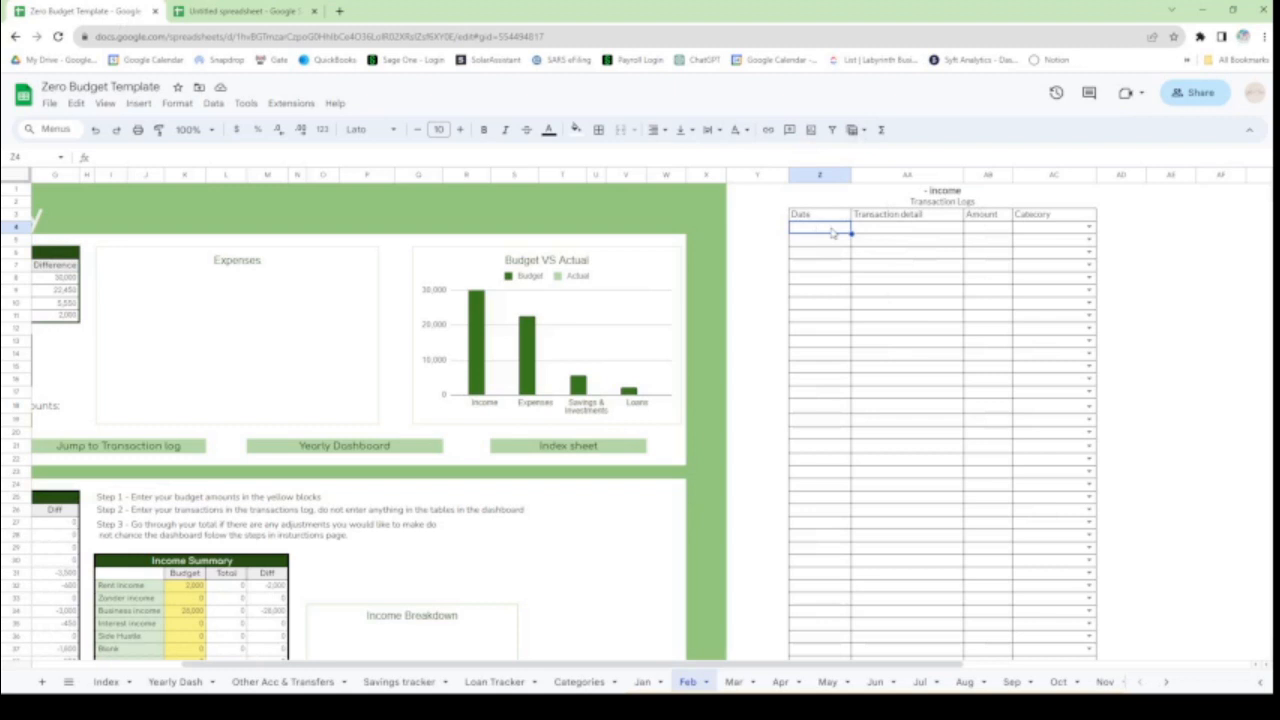
{"action": "type", "text": "01/01/2023\tMedical aid\t3,500 05/01/2023\tRent income\t-2,000 07/07/2023\tInsurance\t800 07/07/2023\tSavings kids\t350 07/07/2023\tLife insurance\t700 07/07/2023\tGroceries\t700 07/07/2023\tSubscription\t200 12/01/2023\tClothing\t800 15/01/2023\tPets\t500 15/01/2023\tHair Cut\t300 15/01/2023\tGroceries\t2,000 15/01/2023\tFuel\t2,000 25/01/2023\tSalary\t30,000 26/01/2023\tUtilities\t900 30/01/2023\tCar payment\t2,000 30/01/2023\tCellphone\t350 30/01/2023\tInternet\t600 30/01/2023\tRent\t10,000 30/01/2023\tNetflix\t200"}
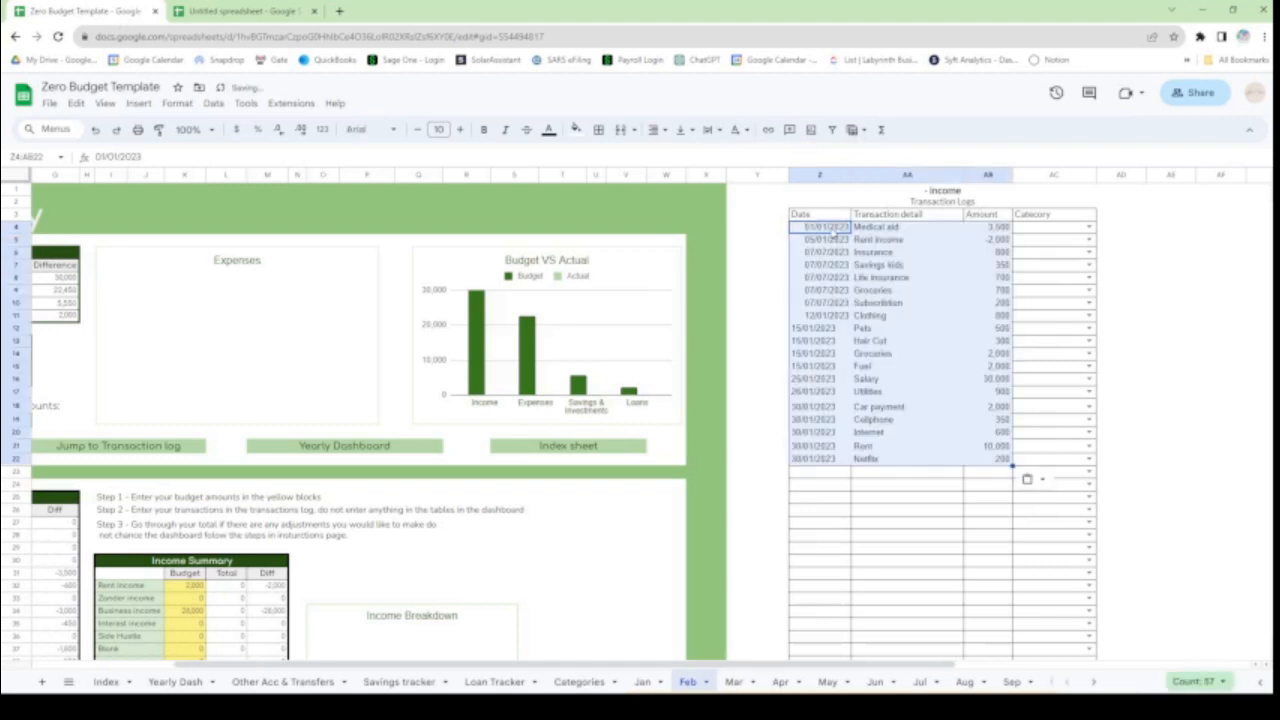
Step: Change the Rent income amount in the transaction log to positive 2000 and select the Salary amount
{"action": "left_click", "coordinate": [994, 243]}
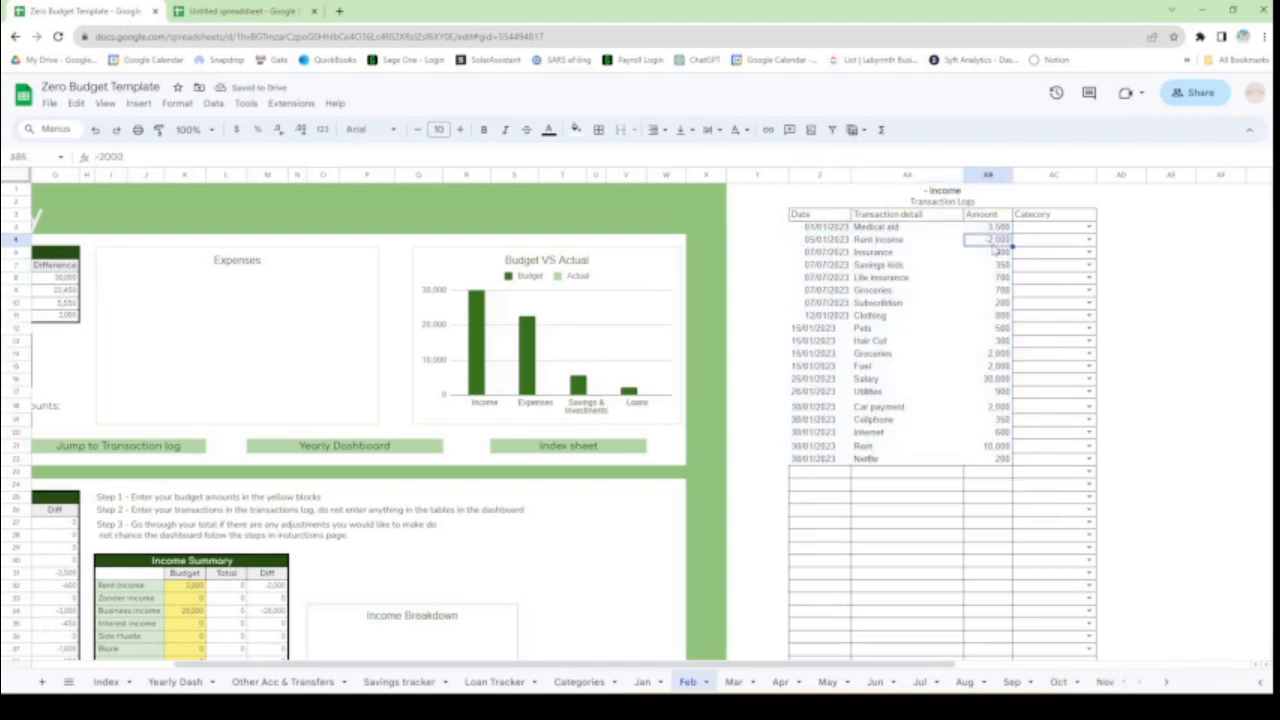
{"action": "left_click", "coordinate": [996, 304]}
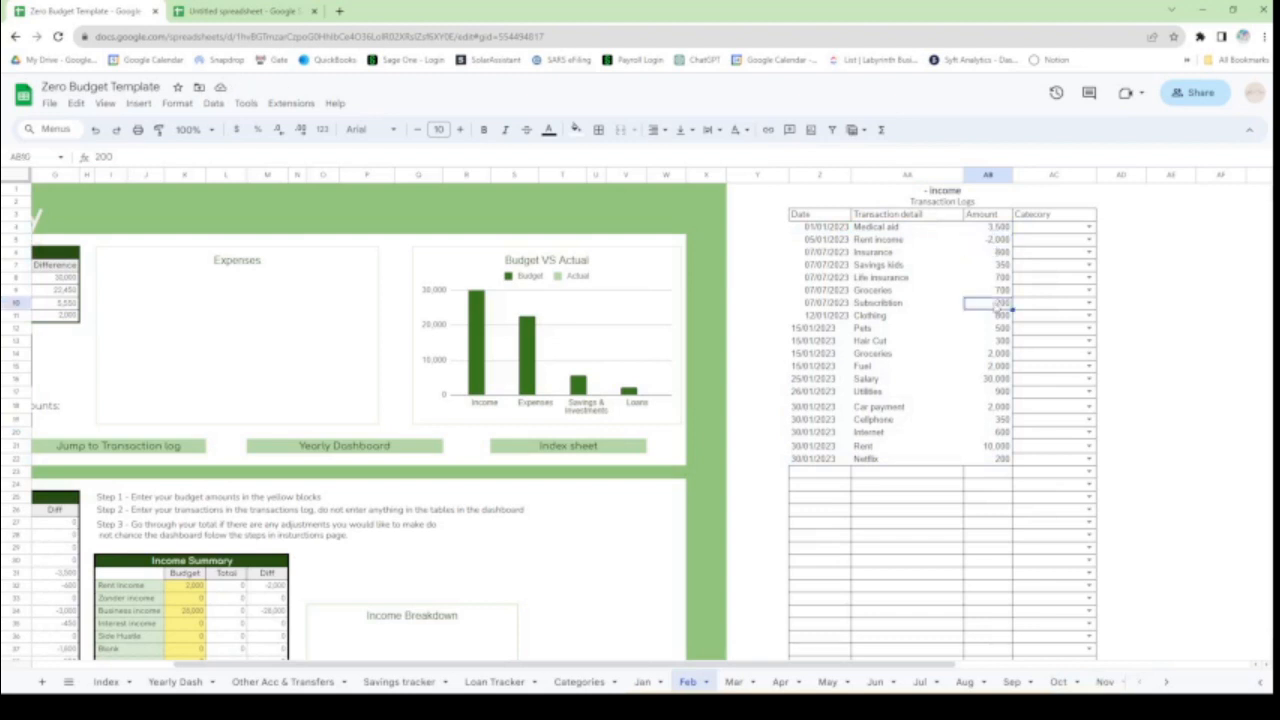
{"action": "left_click", "coordinate": [994, 244]}
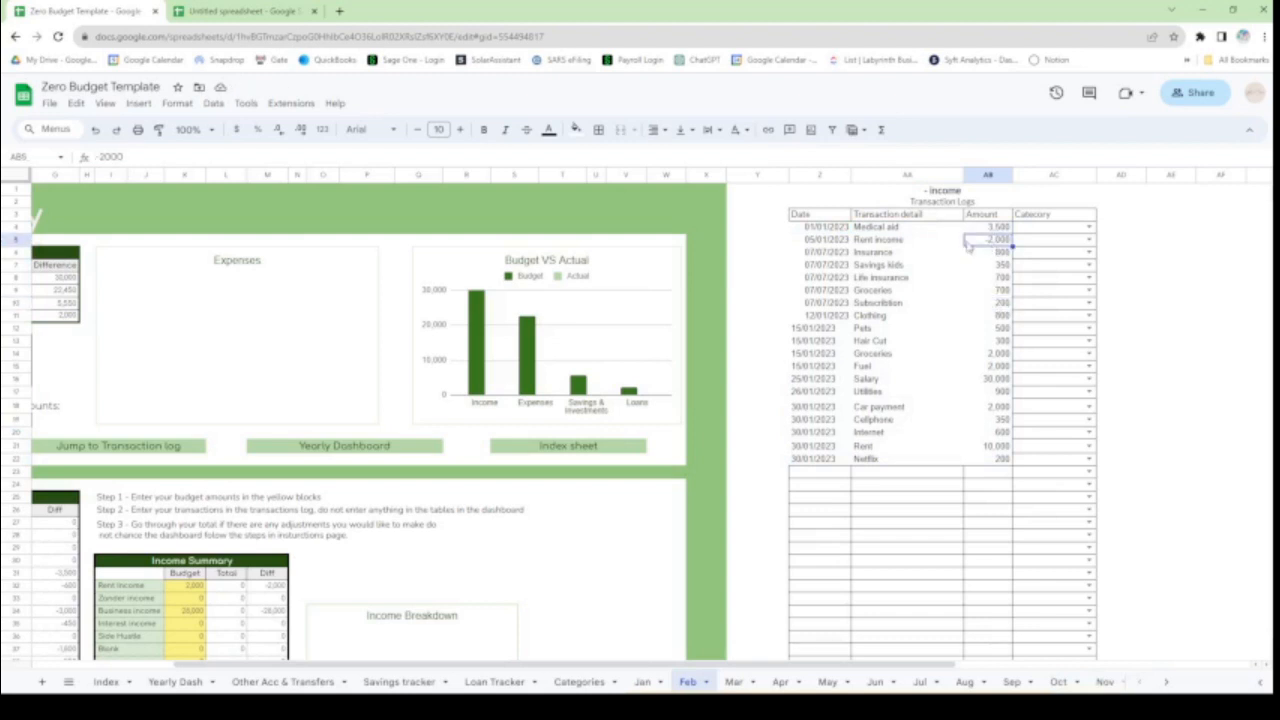
{"action": "left_click", "coordinate": [100, 157]}
{"action": "key", "text": "BackSpace"}
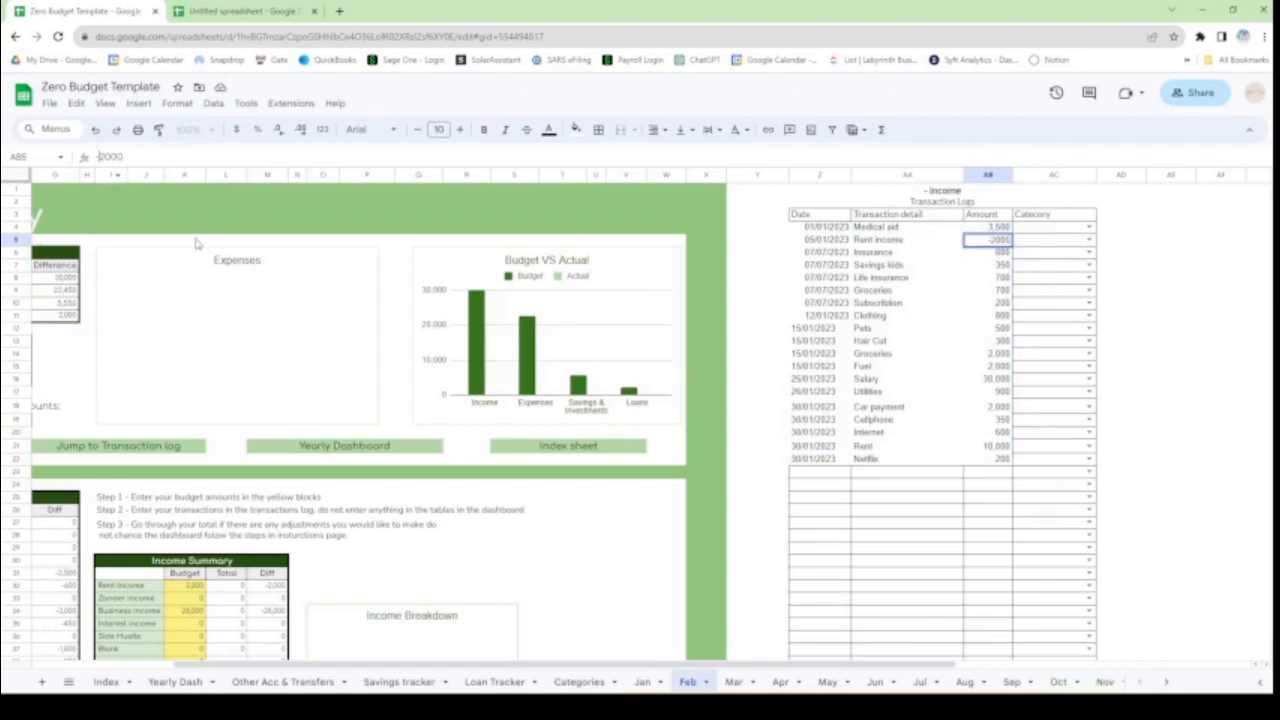
{"action": "left_click", "coordinate": [975, 378]}
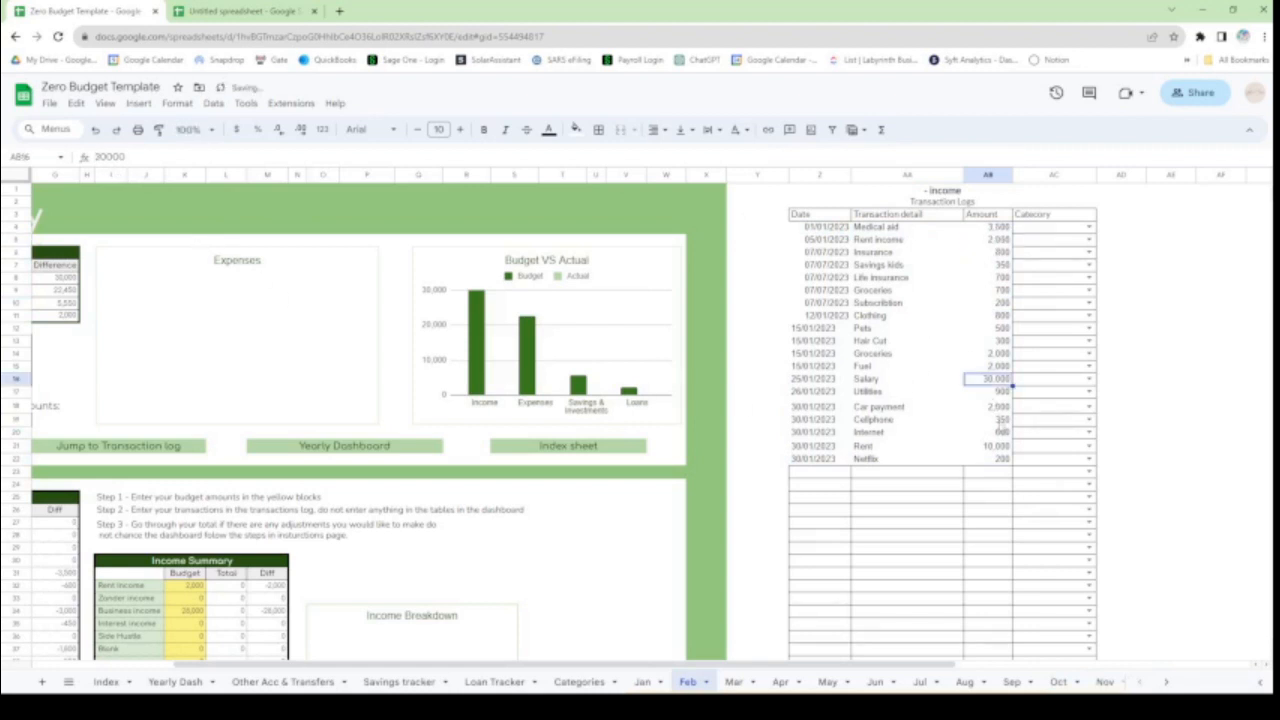
Step: Review the amounts pasted into the February transaction log and select the filled Date, Transaction detail and Amount cells
{"action": "left_click", "coordinate": [1000, 458]}
{"action": "left_click", "coordinate": [996, 240]}
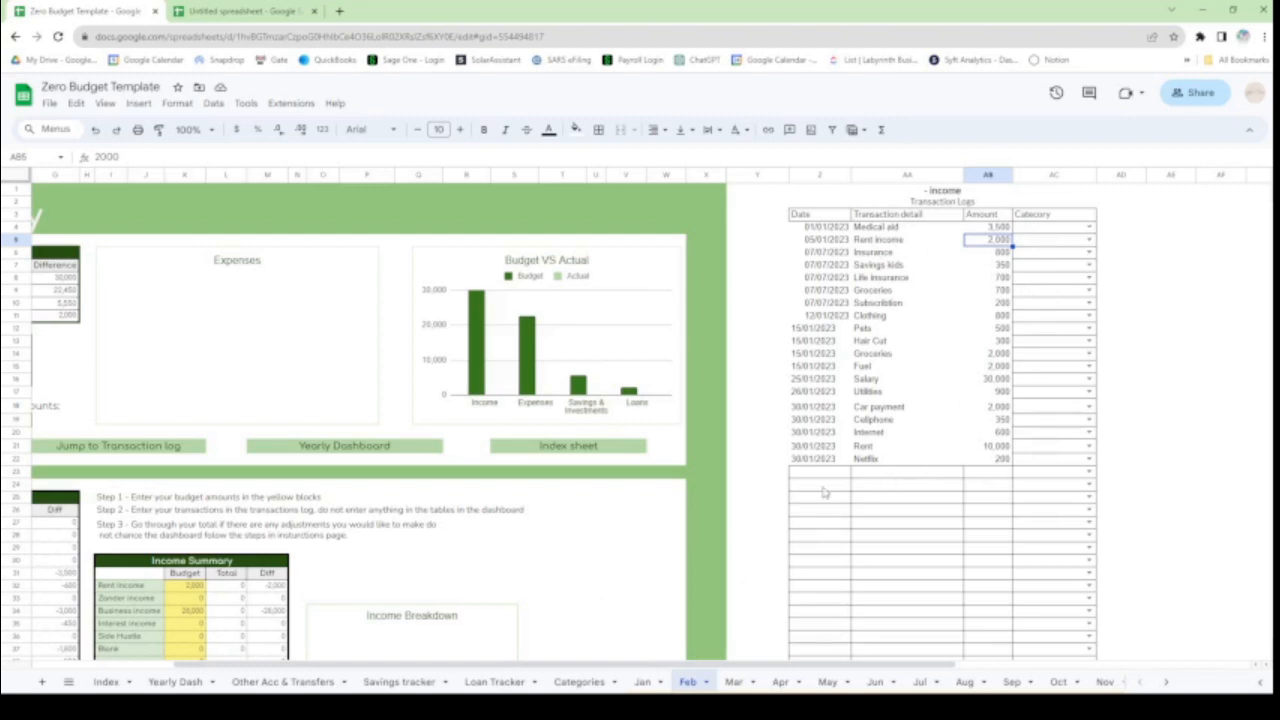
{"action": "left_click", "coordinate": [866, 474]}
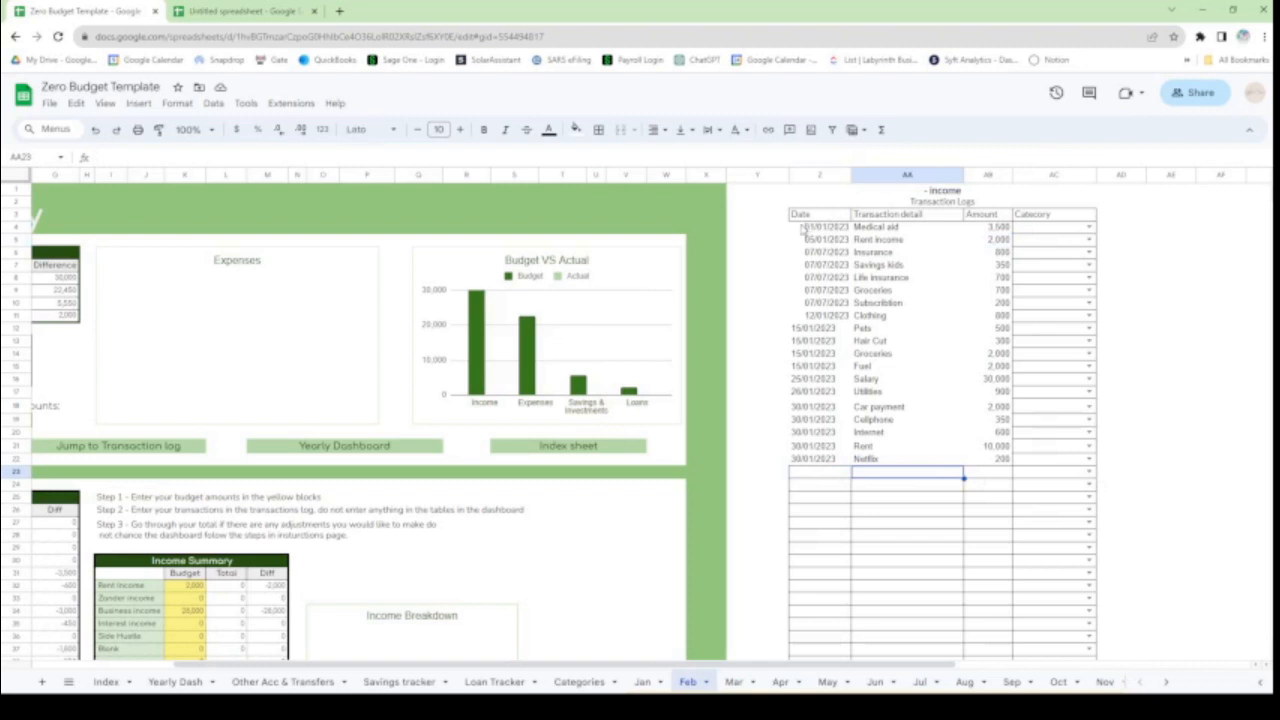
{"action": "left_click_drag", "start_coordinate": [803, 228], "coordinate": [975, 462]}
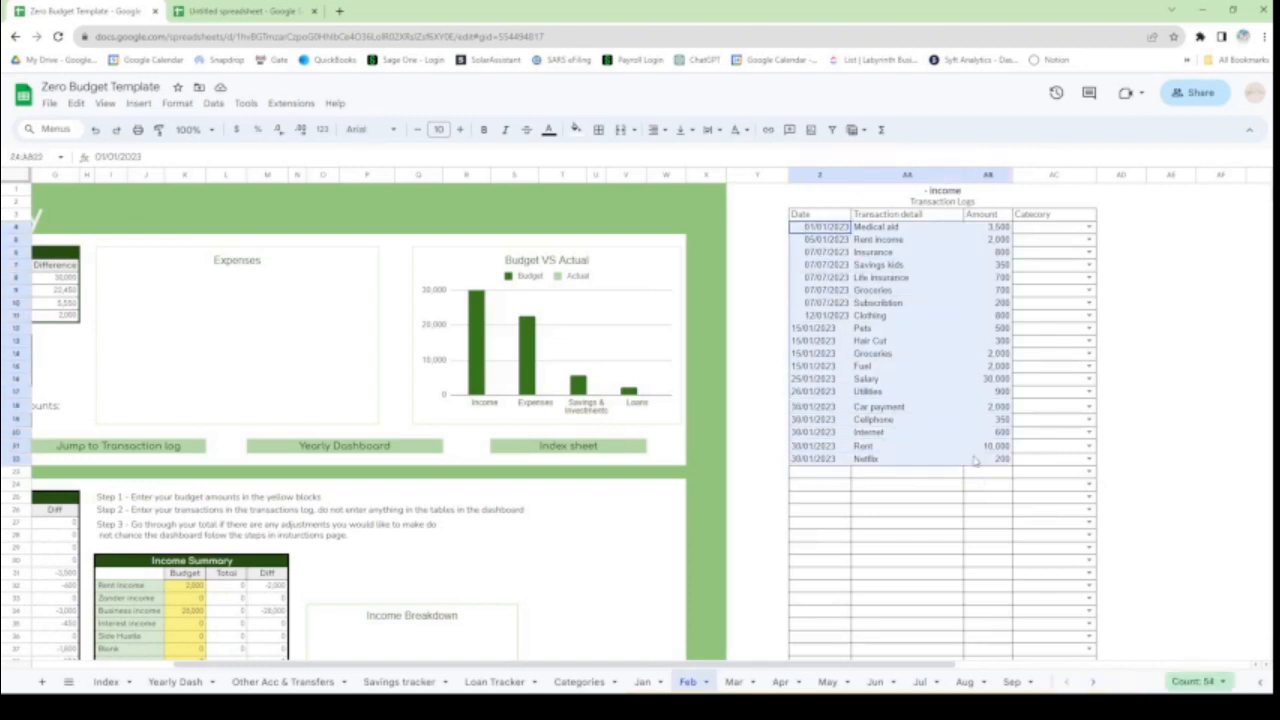
Step: Categorize the Medical aid transaction as Medical aid and the Rent income transaction as Rent Income
{"action": "left_click", "coordinate": [1092, 229]}
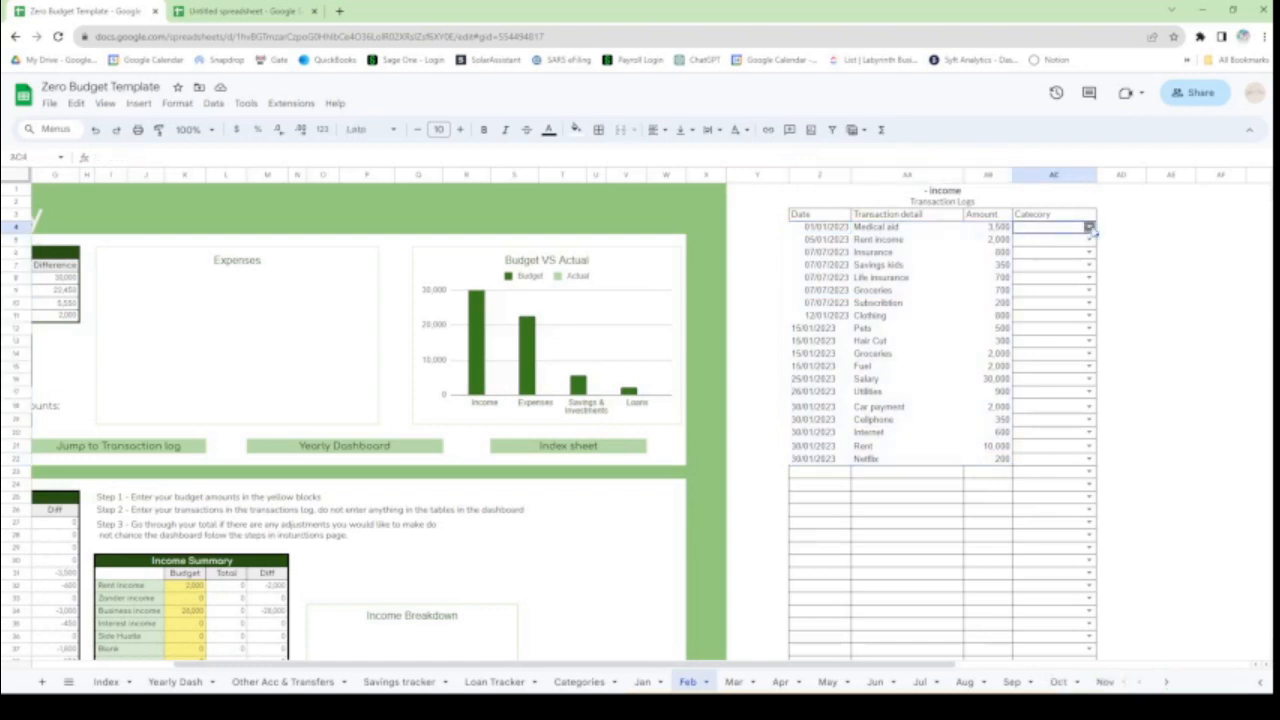
{"action": "left_click", "coordinate": [1090, 228]}
{"action": "type", "text": "me"}
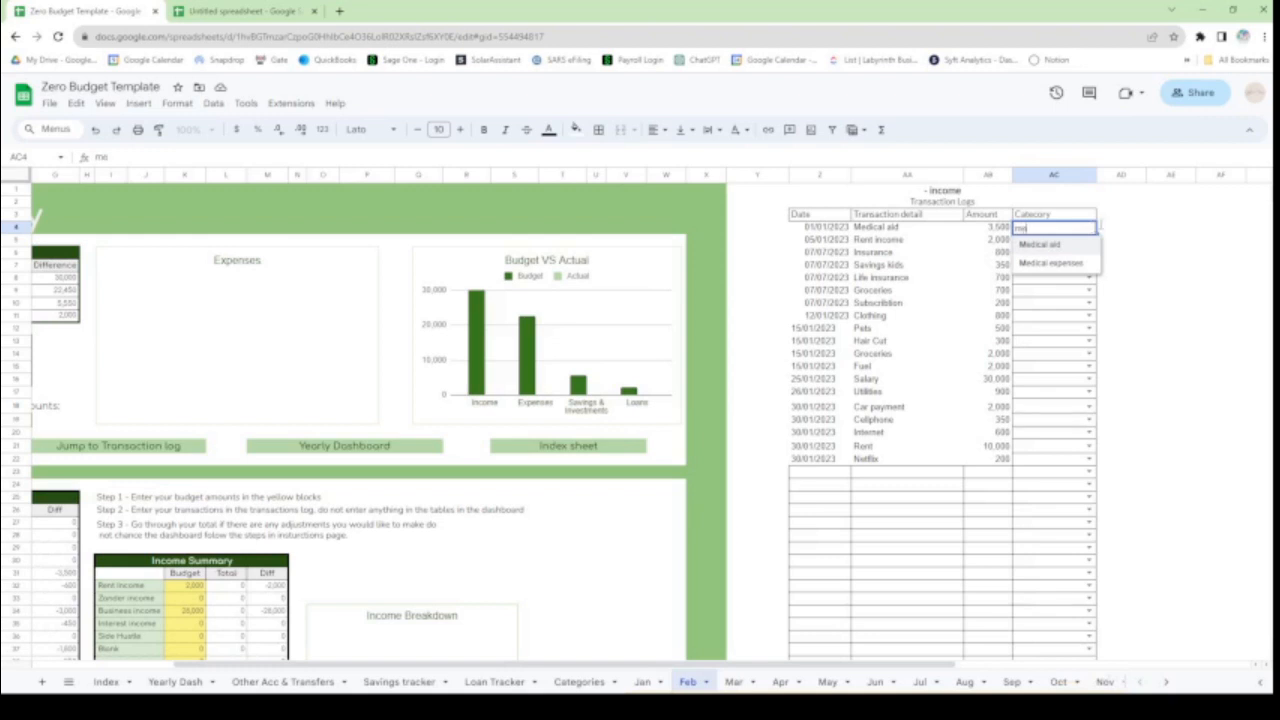
{"action": "left_click", "coordinate": [1039, 244]}
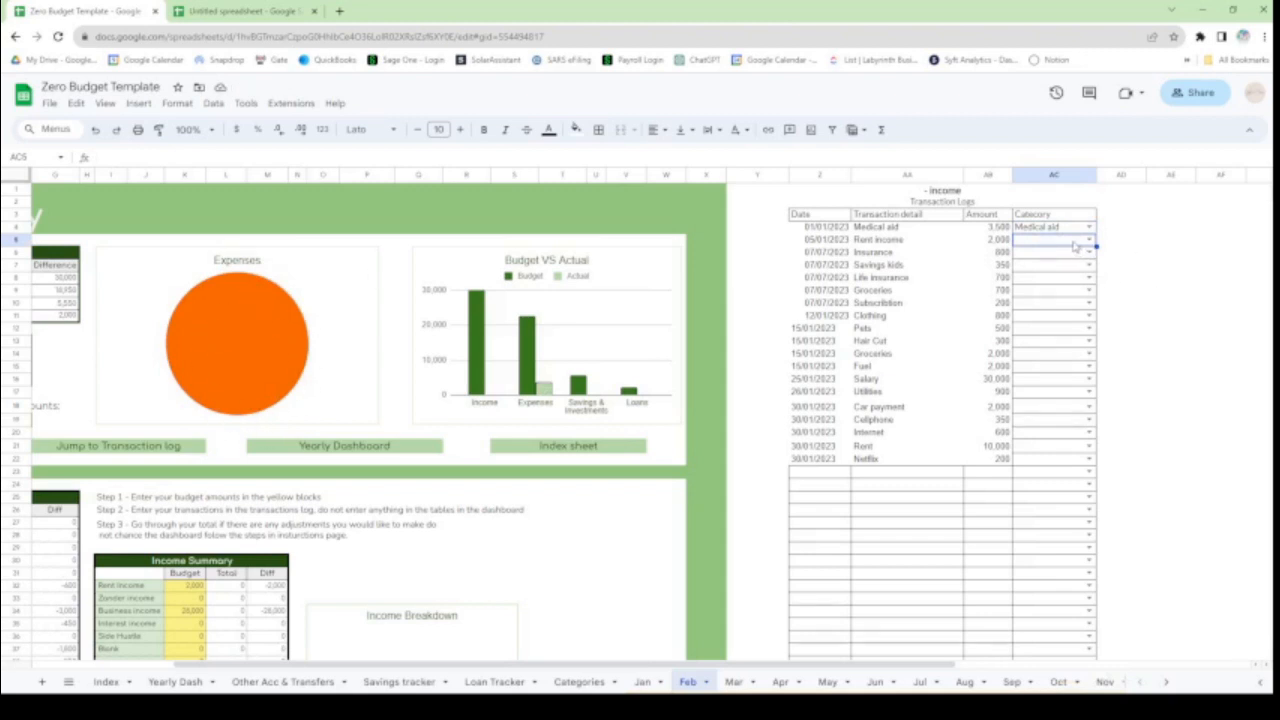
{"action": "type", "text": "re"}
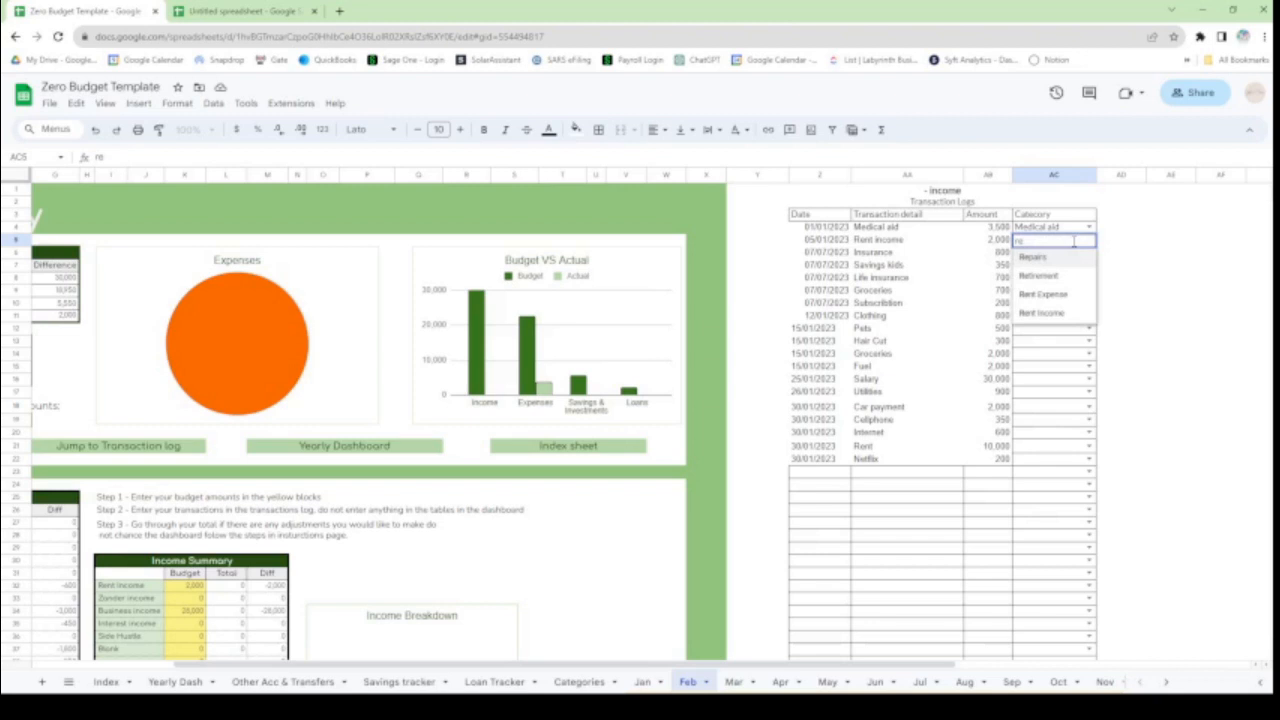
{"action": "left_click", "coordinate": [1041, 313]}
Step: Categorize the Insurance transaction as Insurance and Savings kids as the child's savings category listed directly after Tax free savings
{"action": "left_click", "coordinate": [1057, 254]}
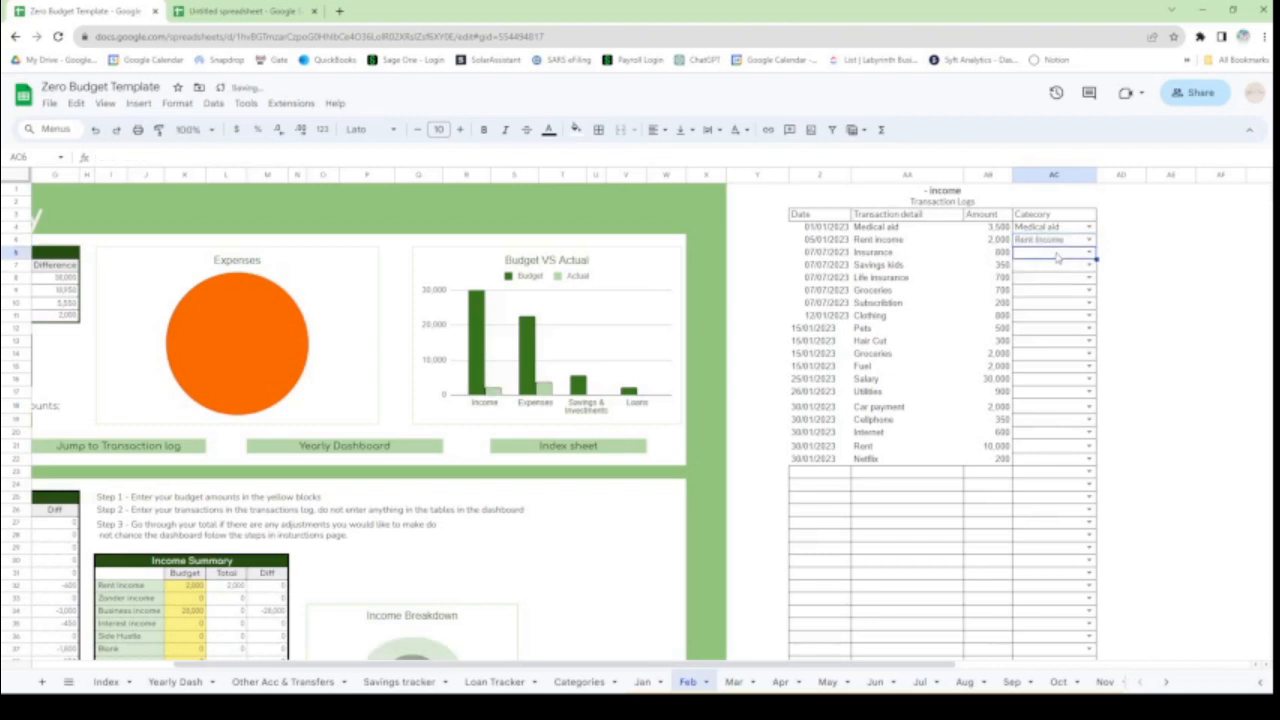
{"action": "type", "text": "in"}
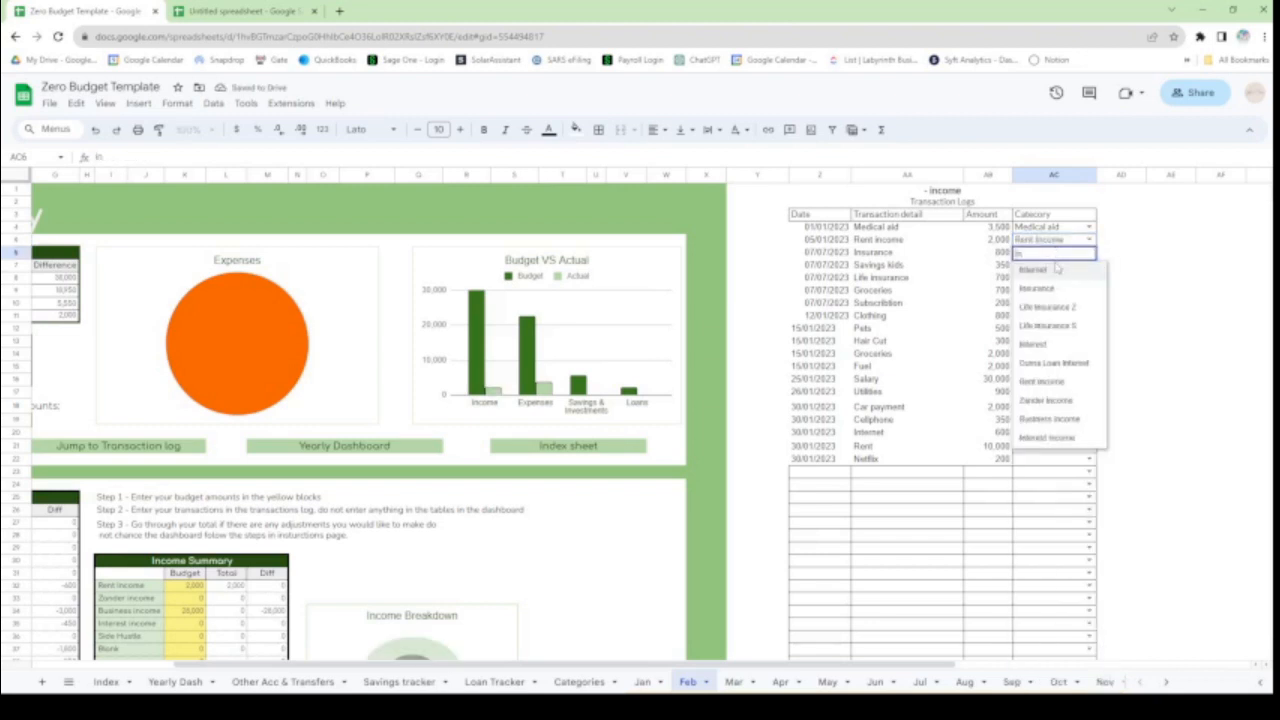
{"action": "left_click", "coordinate": [1055, 290]}
{"action": "left_click", "coordinate": [1047, 268]}
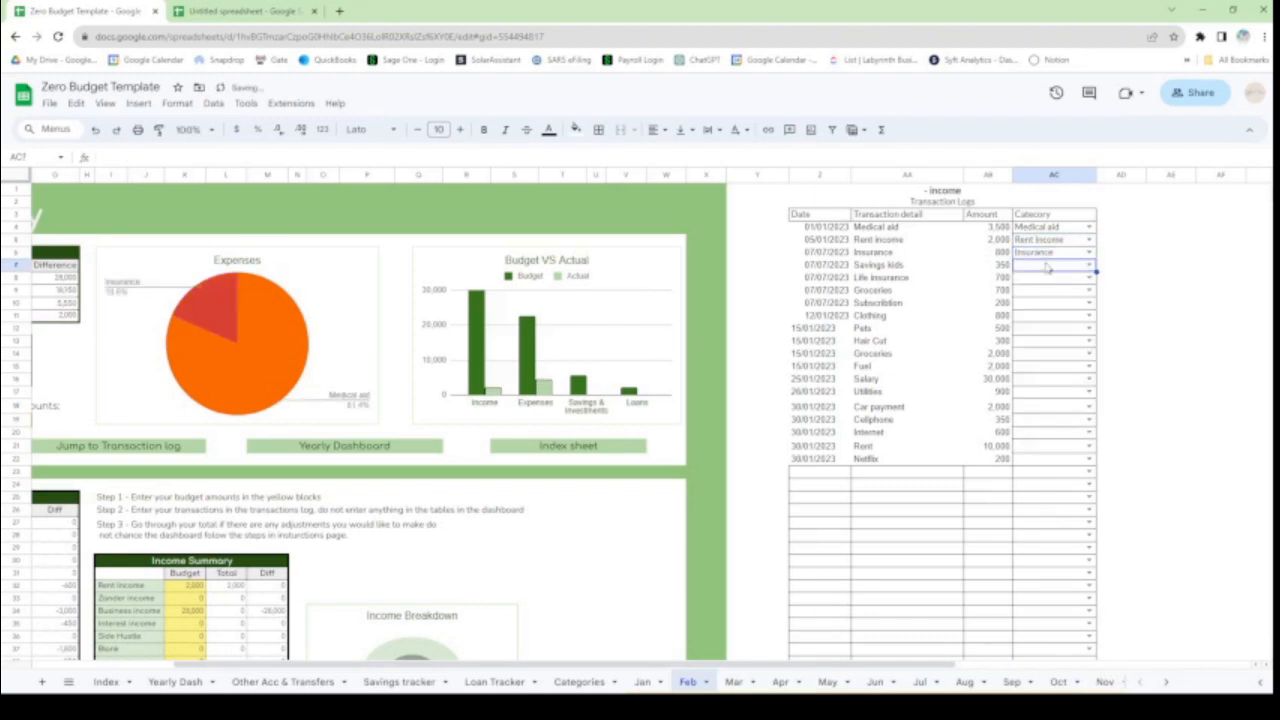
{"action": "type", "text": "s"}
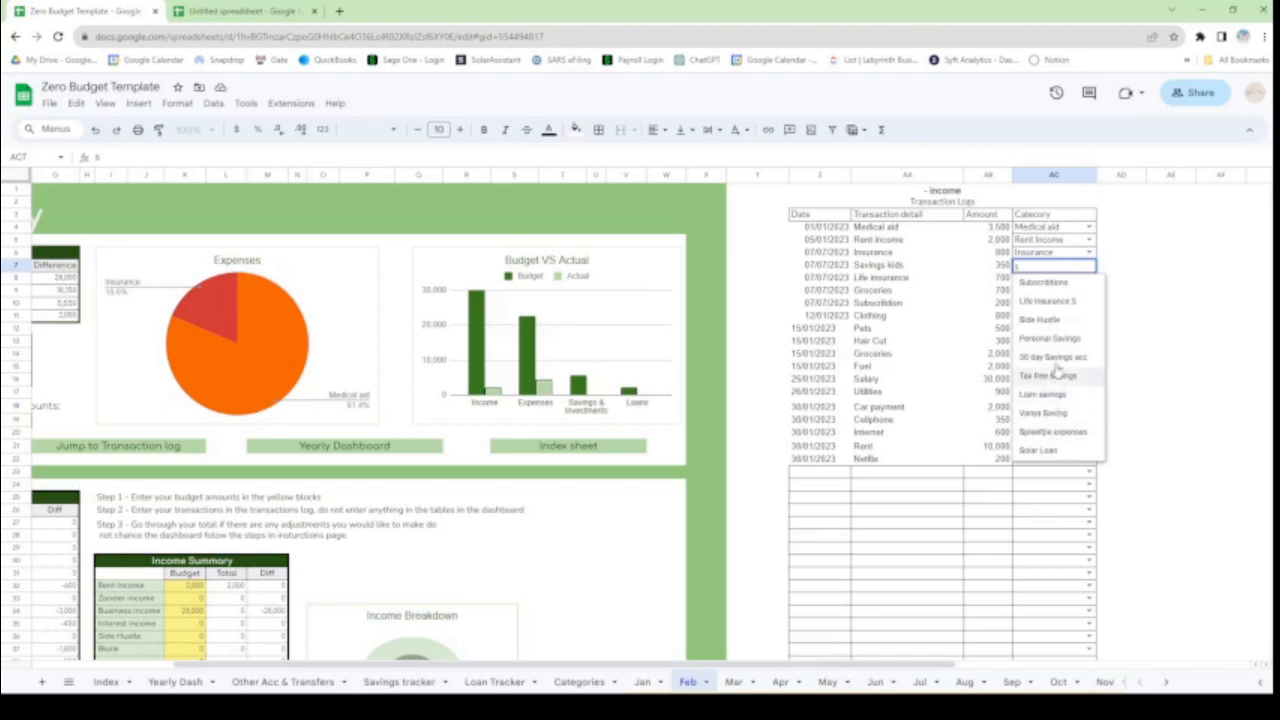
{"action": "type", "text": "a"}
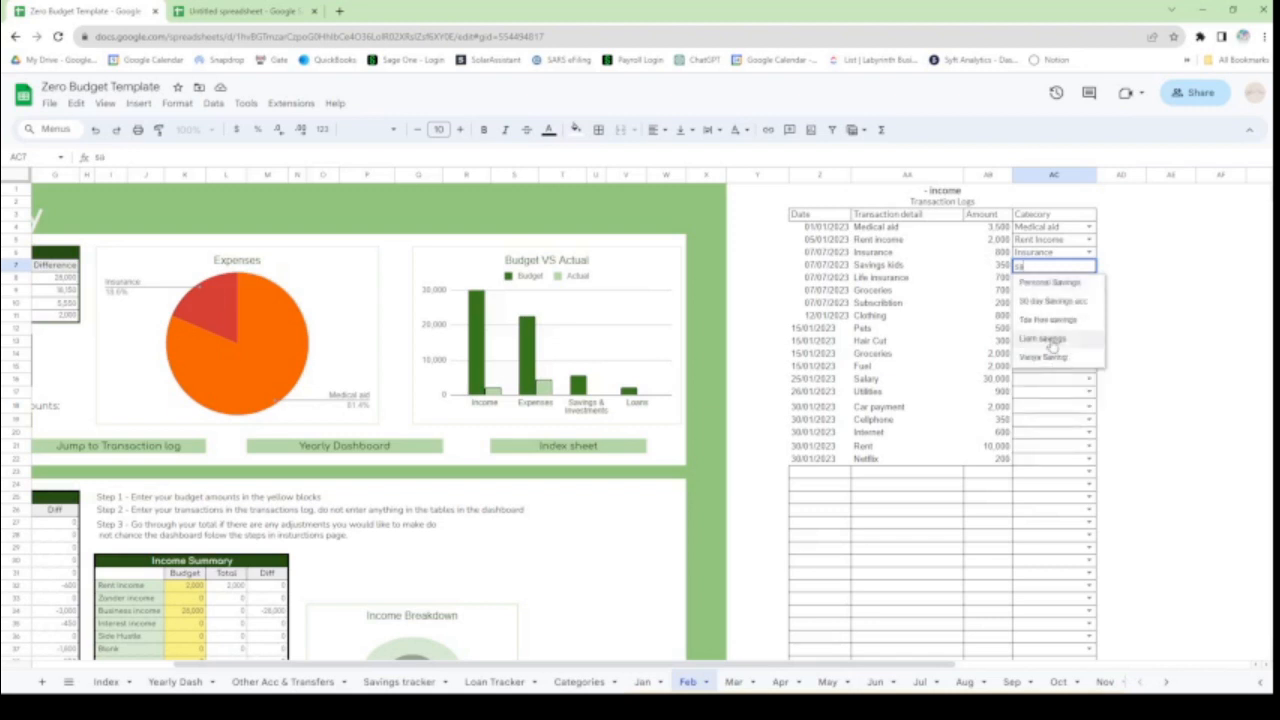
{"action": "left_click", "coordinate": [1043, 338]}
Step: Categorize the Life insurance transaction as Life Insurance Z and the 07/07/2023 Groceries transaction as House Groceries
{"action": "left_click", "coordinate": [1053, 280]}
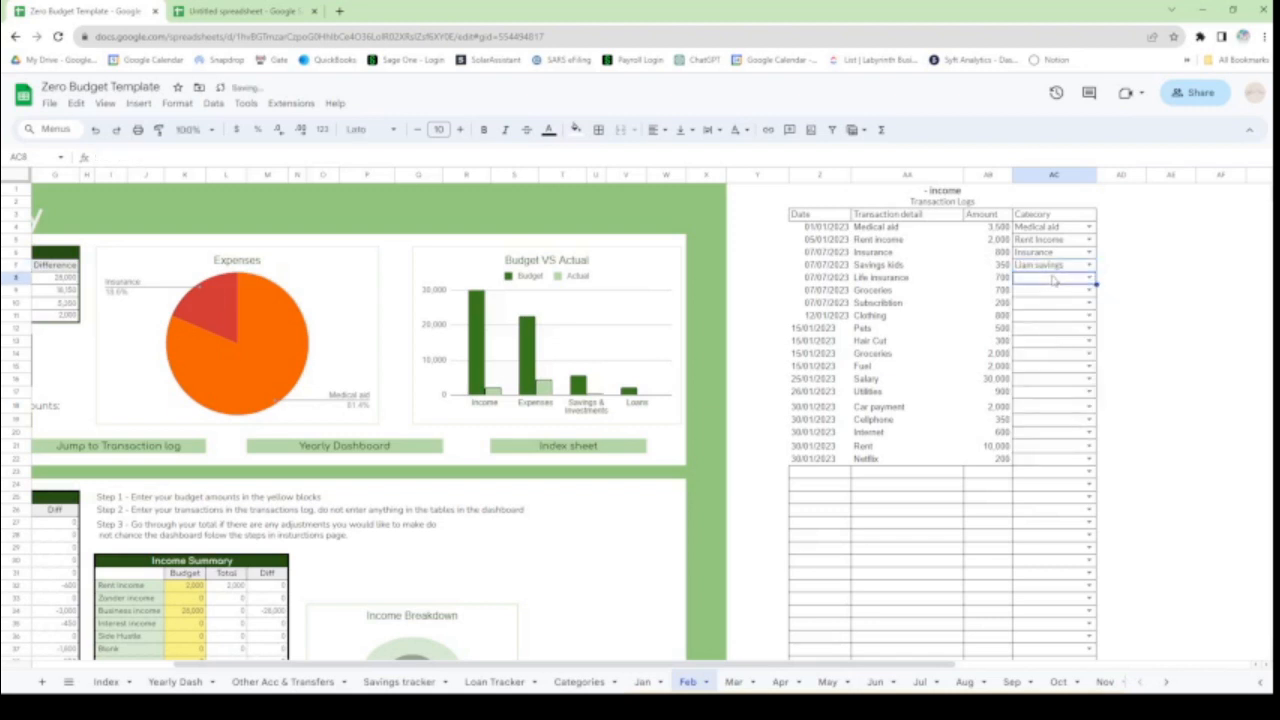
{"action": "type", "text": "lif"}
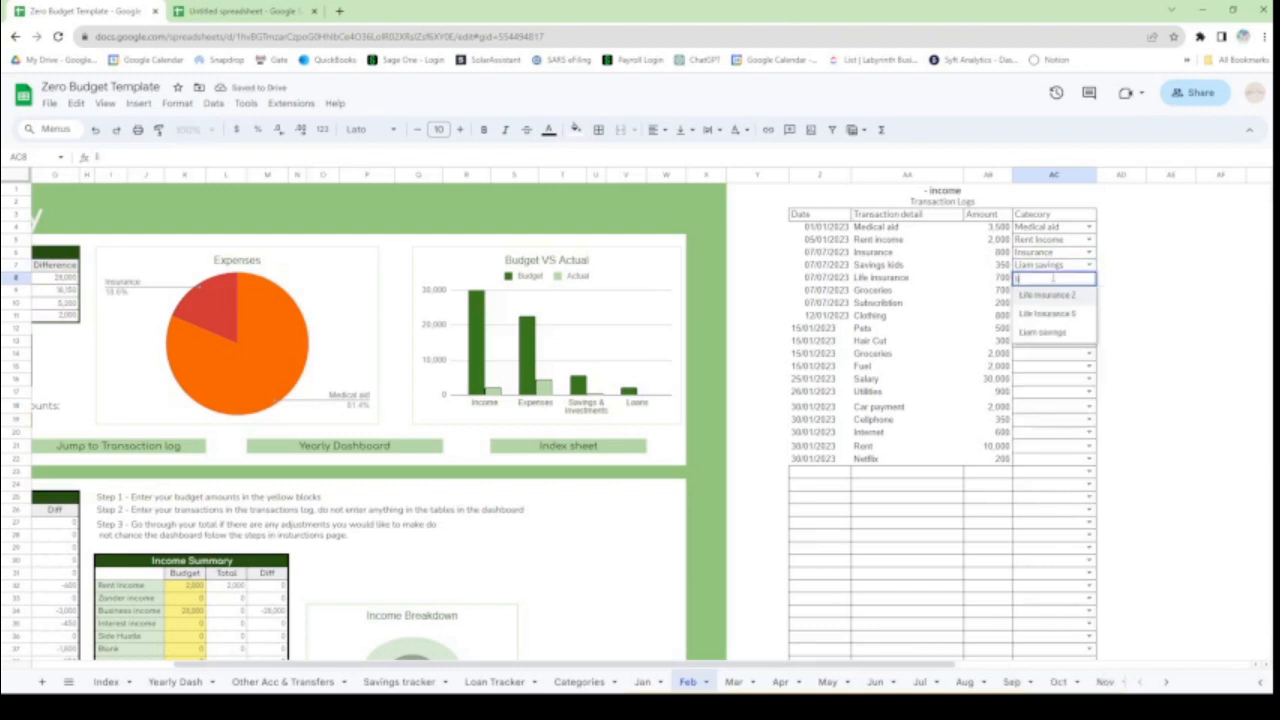
{"action": "left_click", "coordinate": [1048, 303]}
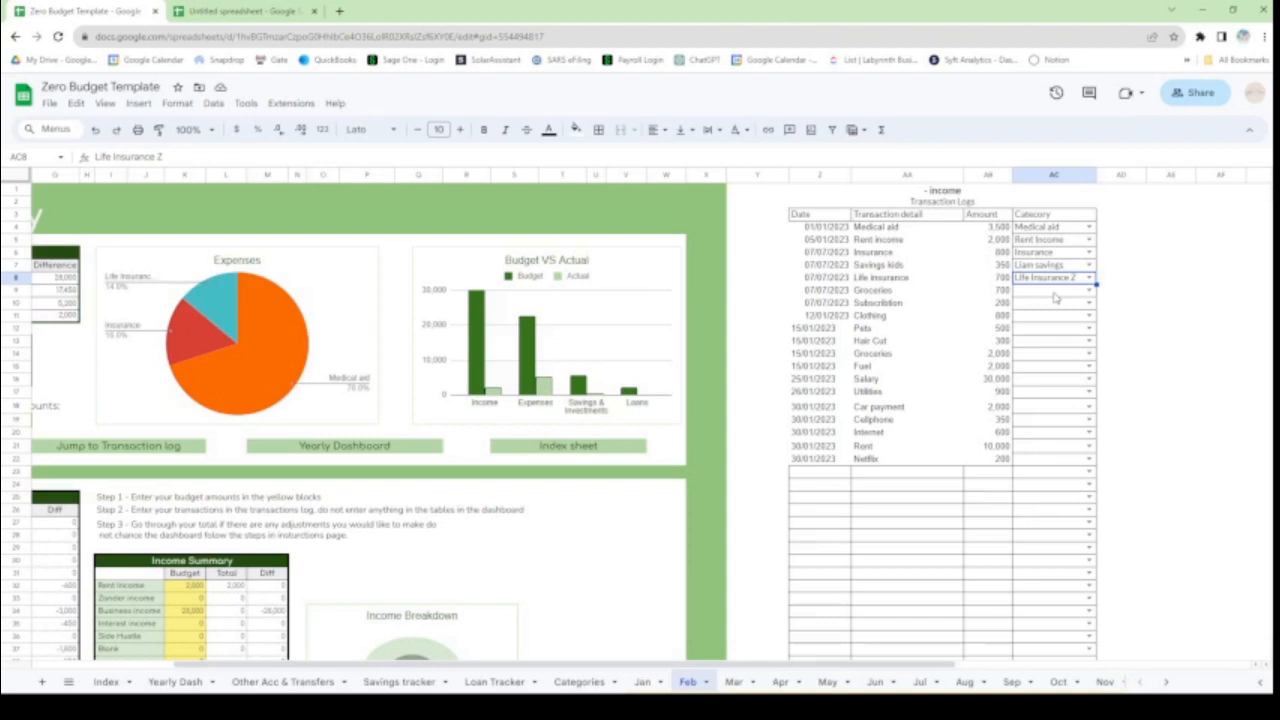
{"action": "left_click", "coordinate": [1055, 293]}
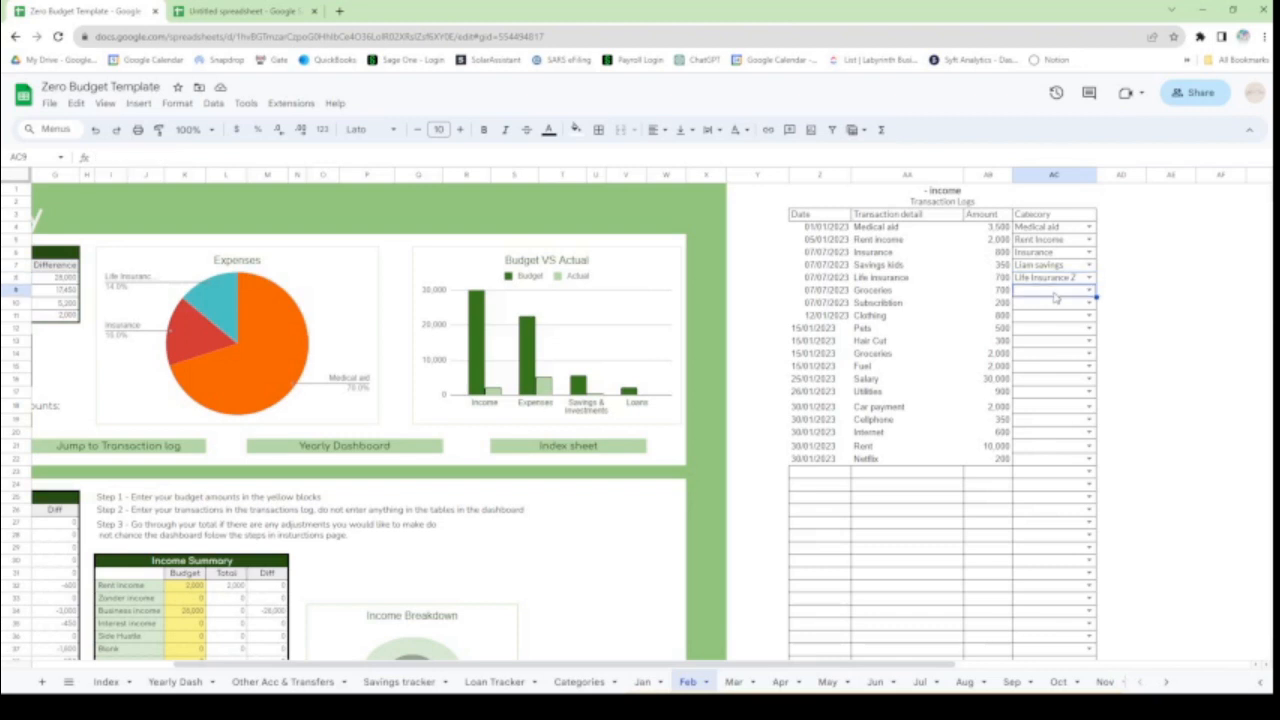
{"action": "left_click", "coordinate": [1089, 290]}
{"action": "type", "text": "gr"}
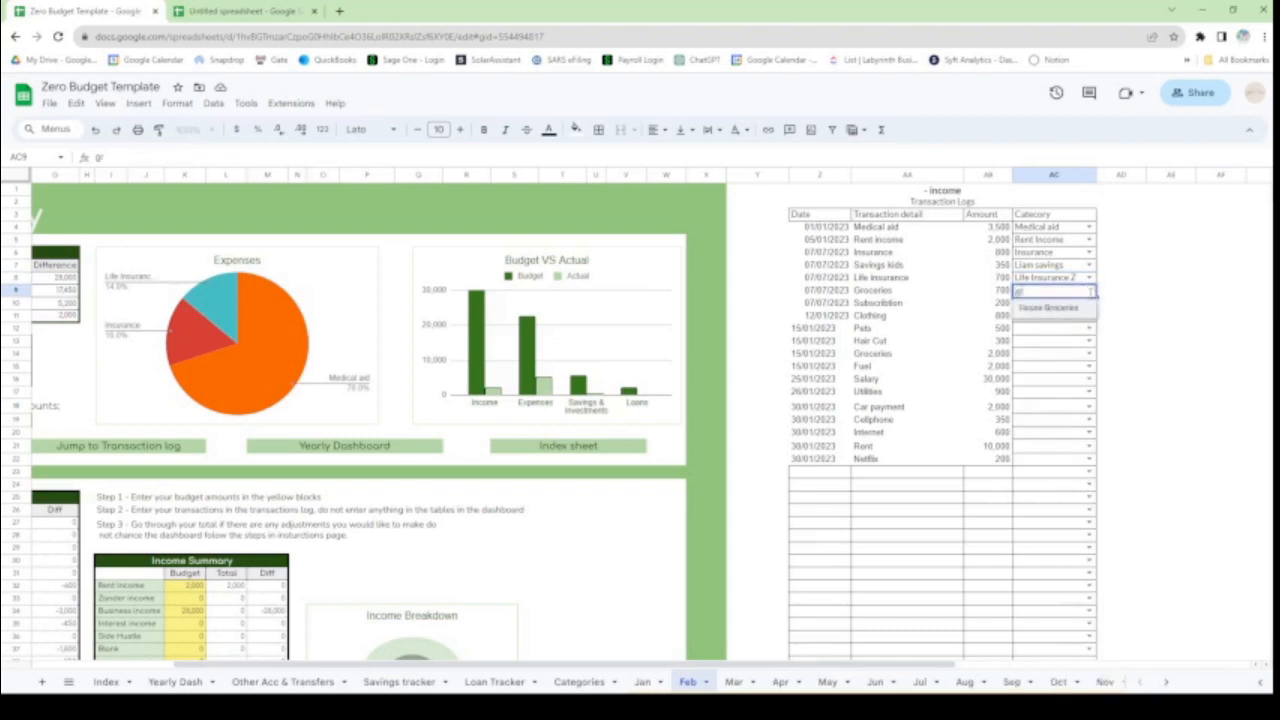
{"action": "left_click", "coordinate": [1045, 308]}
Step: Categorize the subscription transaction as Subscribtions and the Clothing transaction as Clothing
{"action": "left_click", "coordinate": [1090, 303]}
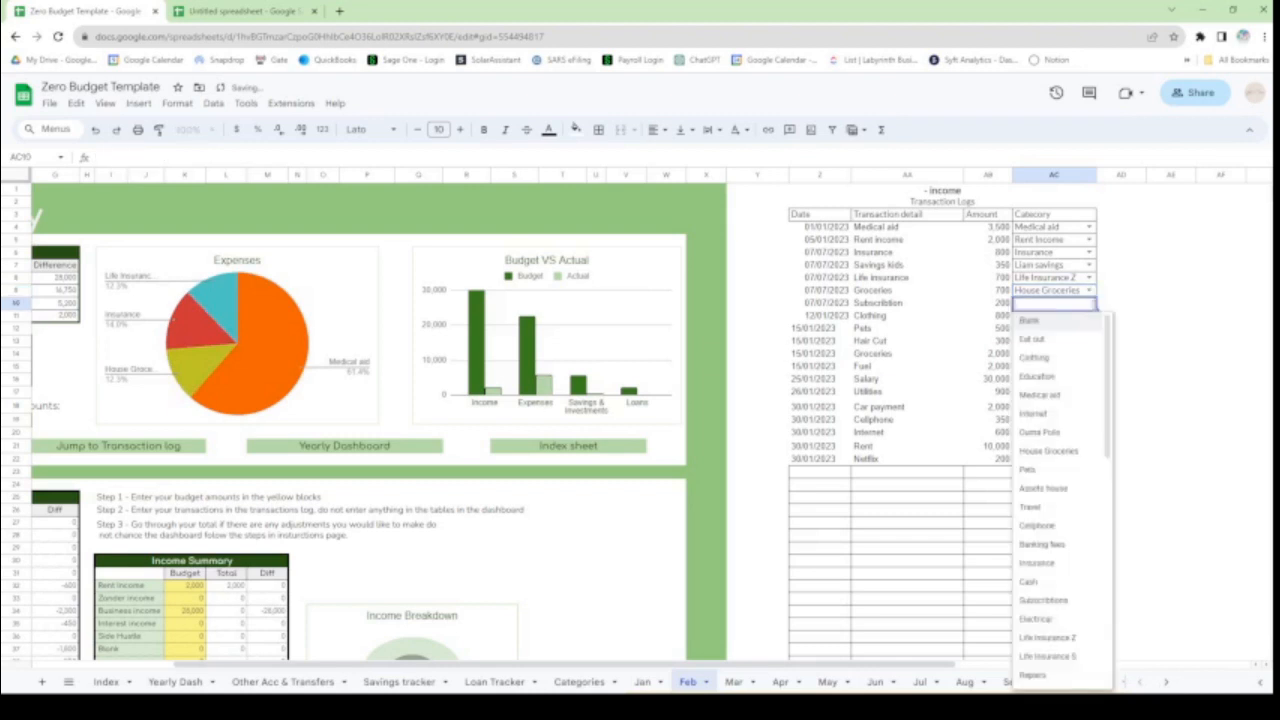
{"action": "type", "text": "S"}
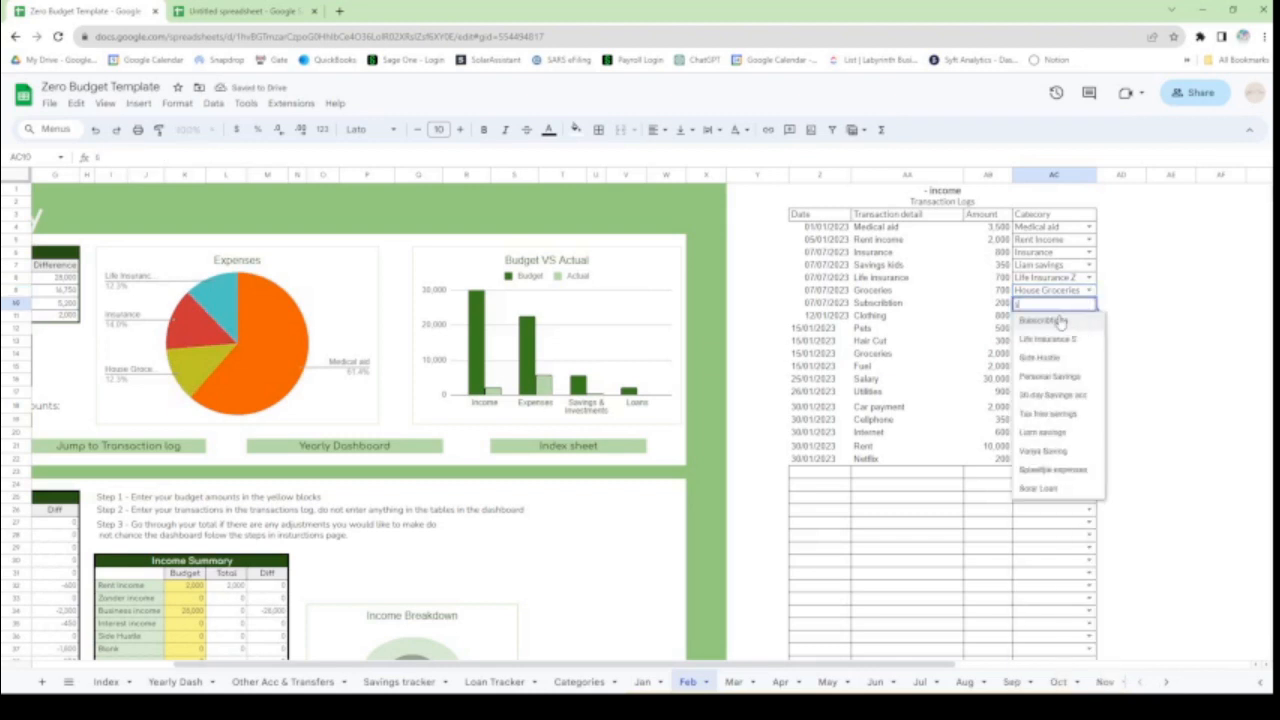
{"action": "left_click", "coordinate": [1062, 321]}
{"action": "left_click", "coordinate": [1089, 315]}
{"action": "type", "text": "c"}
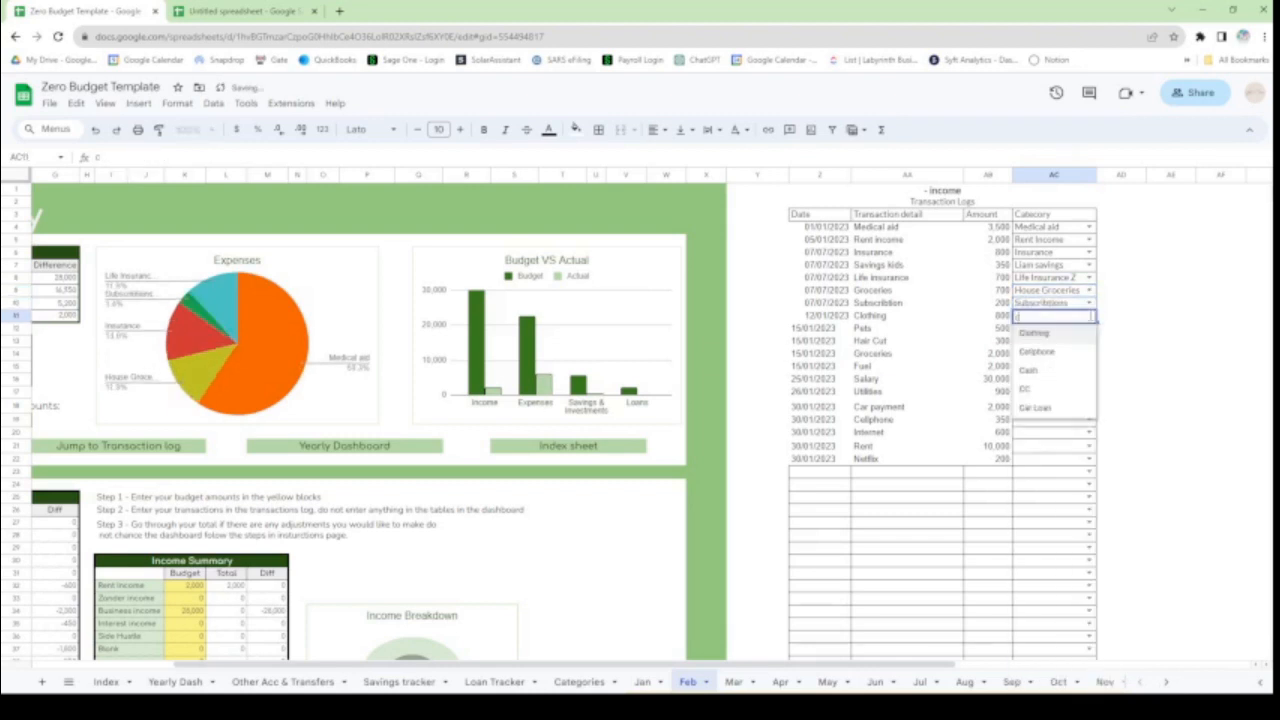
{"action": "left_click", "coordinate": [1089, 330]}
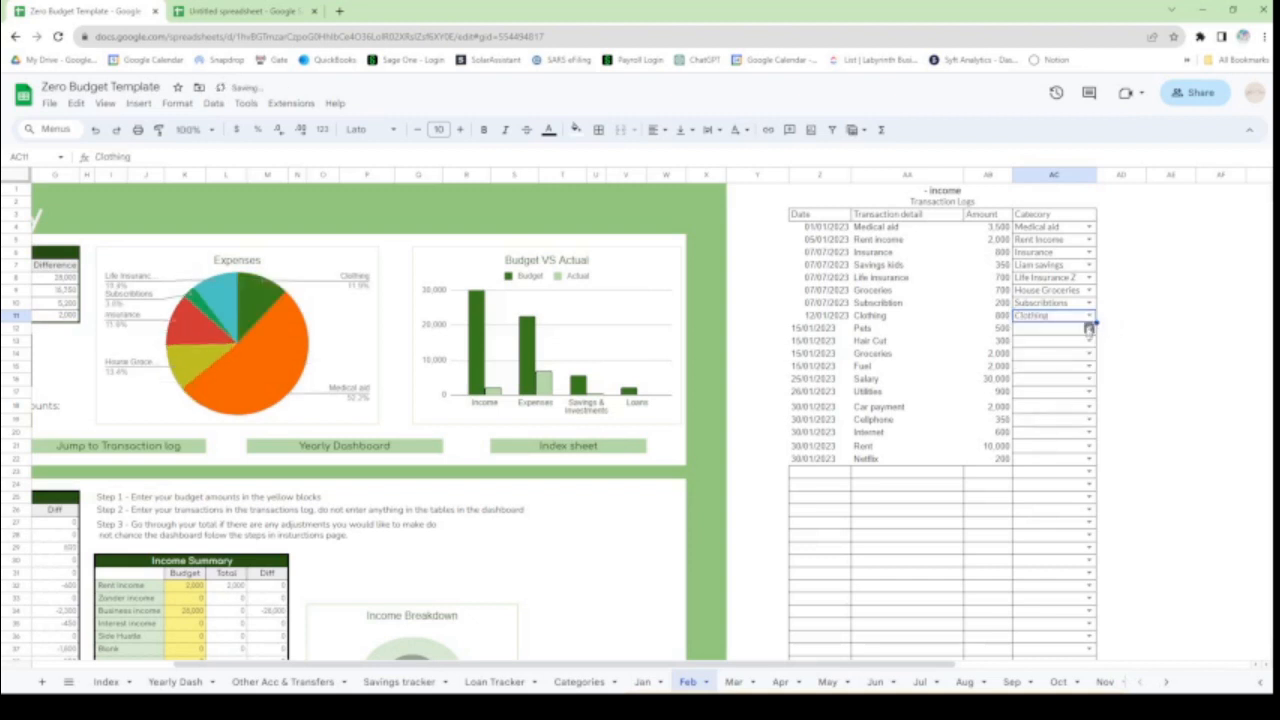
Step: Categorize the Pets transaction as Pets and the Hair Cut transaction as Personal treatments
{"action": "left_click", "coordinate": [1089, 330]}
{"action": "type", "text": "p"}
{"action": "left_click", "coordinate": [1071, 366]}
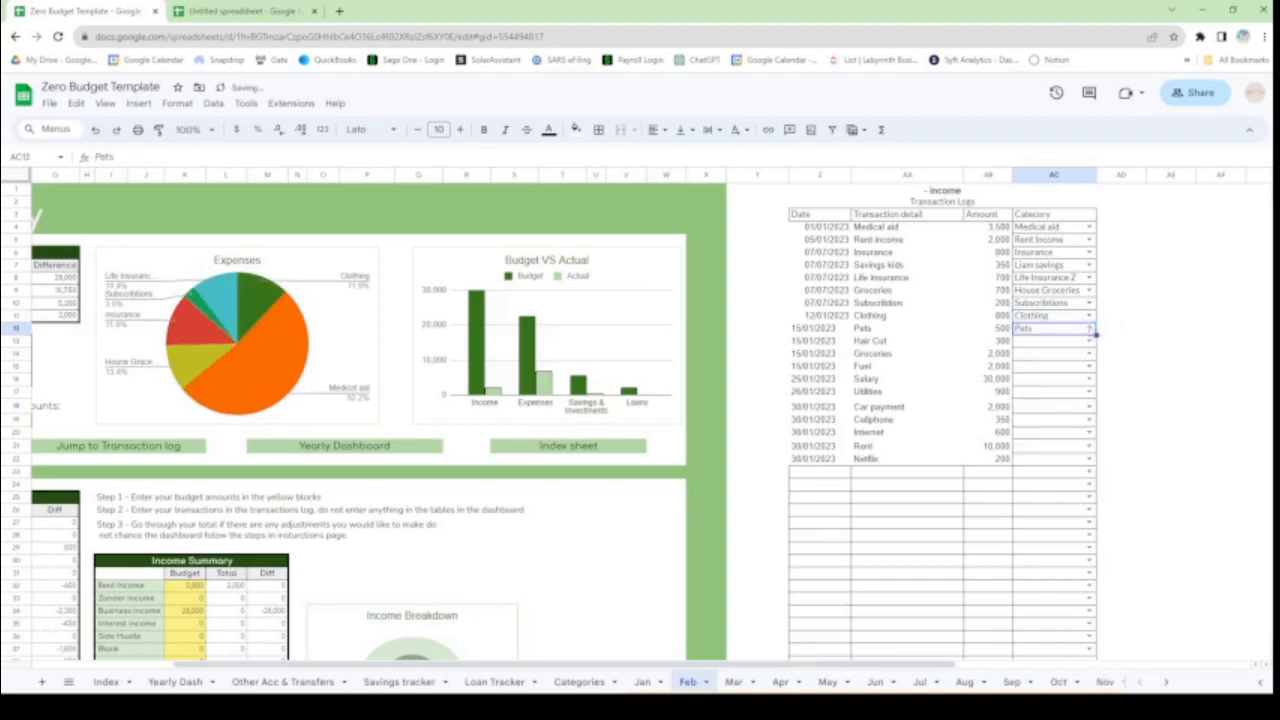
{"action": "left_click", "coordinate": [1089, 341]}
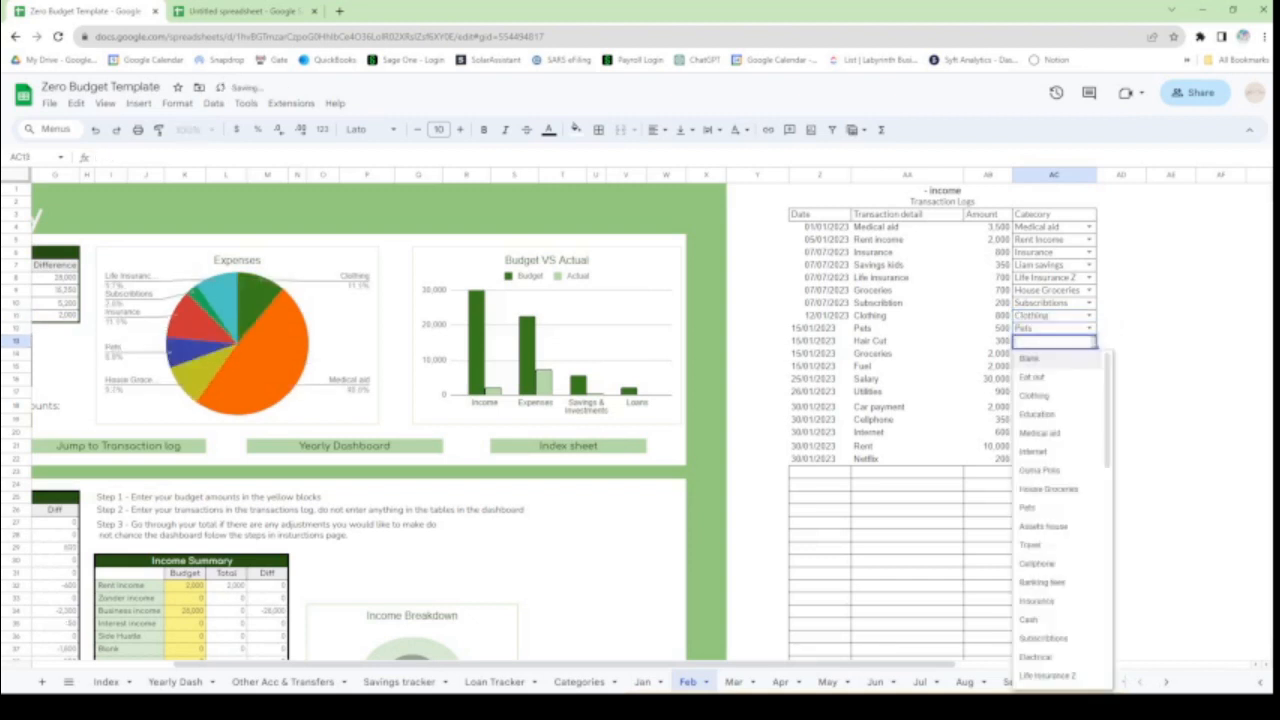
{"action": "type", "text": "per"}
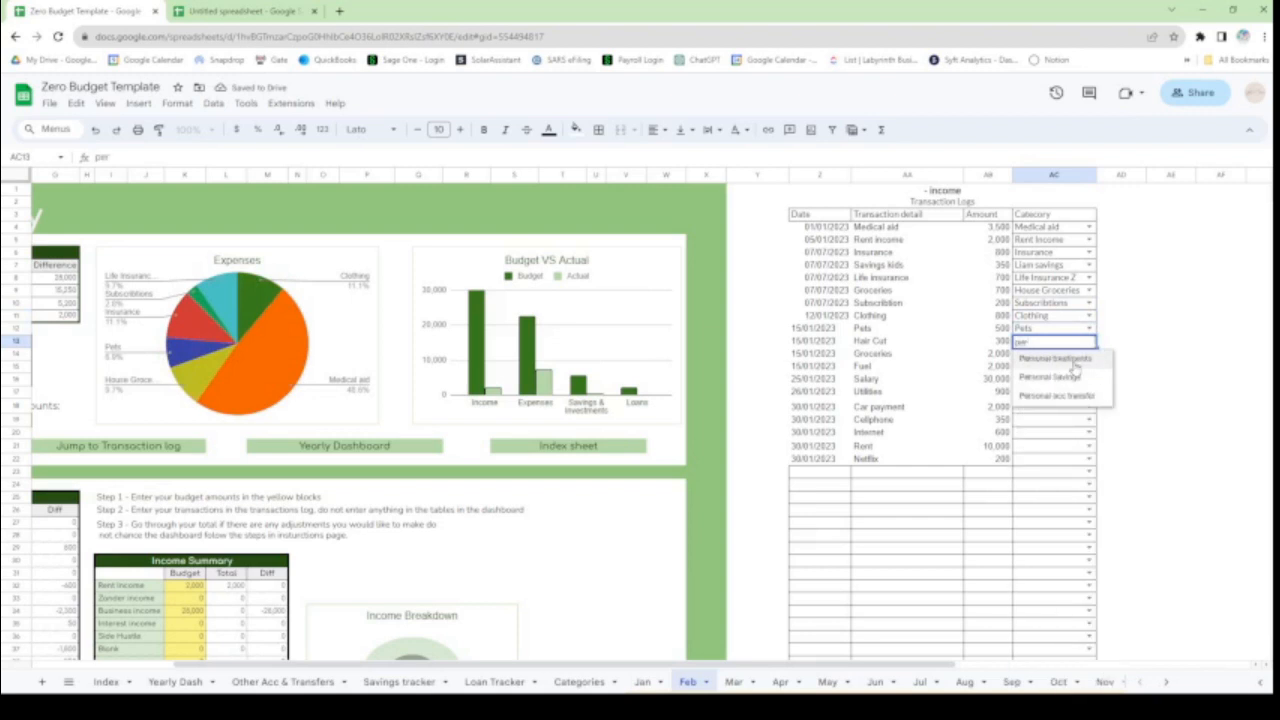
{"action": "left_click", "coordinate": [1073, 362]}
Step: Categorize the 15/01/2023 Groceries transaction as House Groceries and the Fuel transaction as Travel
{"action": "left_click", "coordinate": [1089, 354]}
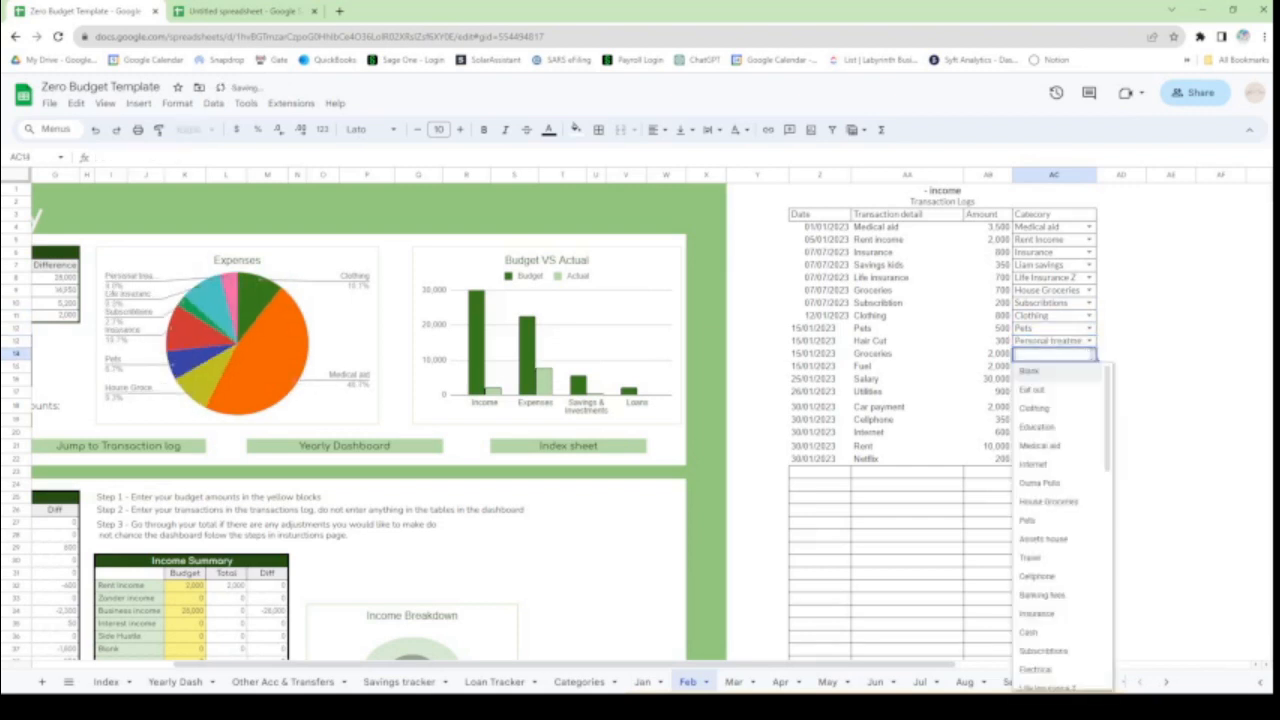
{"action": "type", "text": "gr"}
{"action": "left_click", "coordinate": [1084, 374]}
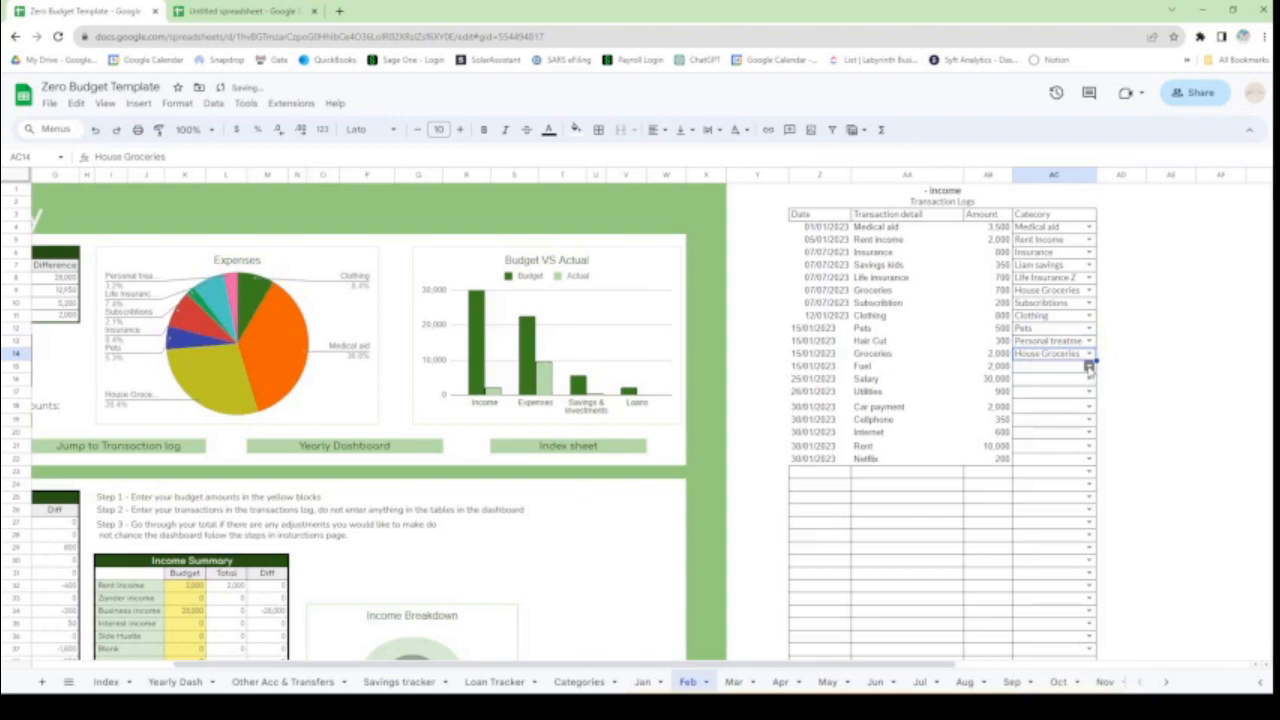
{"action": "left_click", "coordinate": [1089, 367]}
{"action": "type", "text": "tr"}
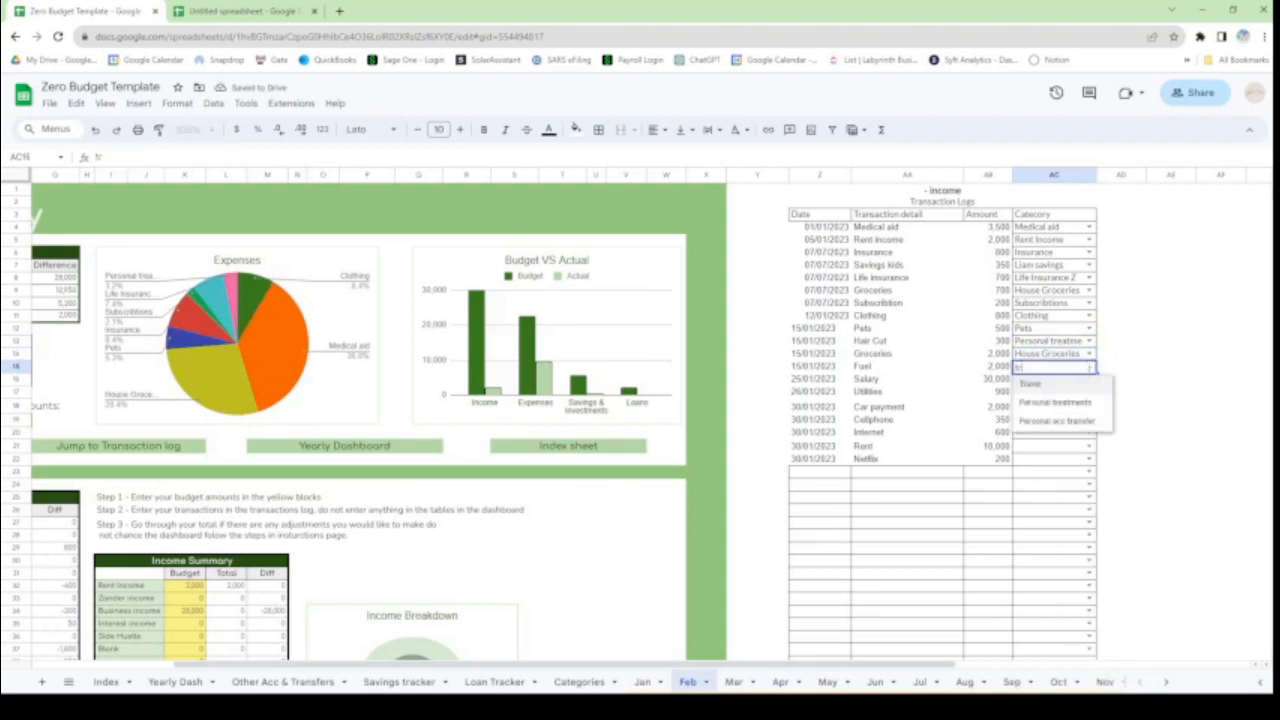
{"action": "left_click", "coordinate": [1075, 388]}
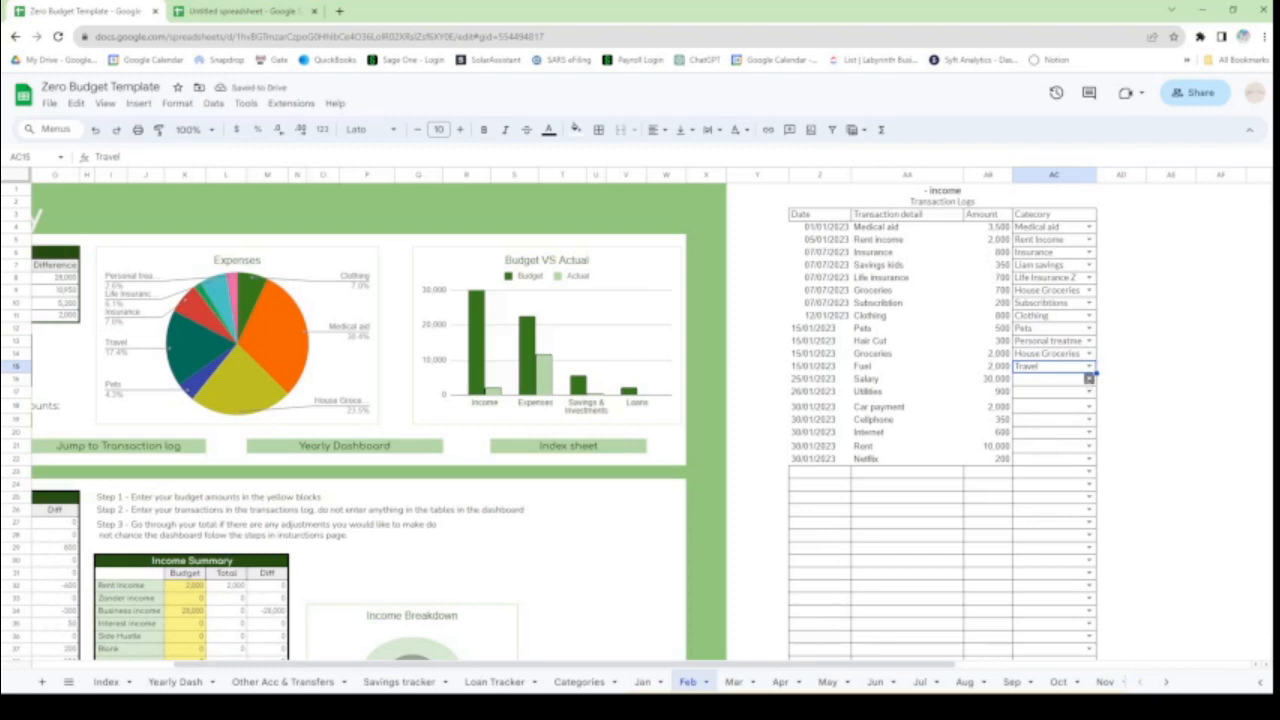
Step: Categorize the Salary transaction as Business income and the Utilities transaction as Electrical
{"action": "left_click", "coordinate": [1089, 379]}
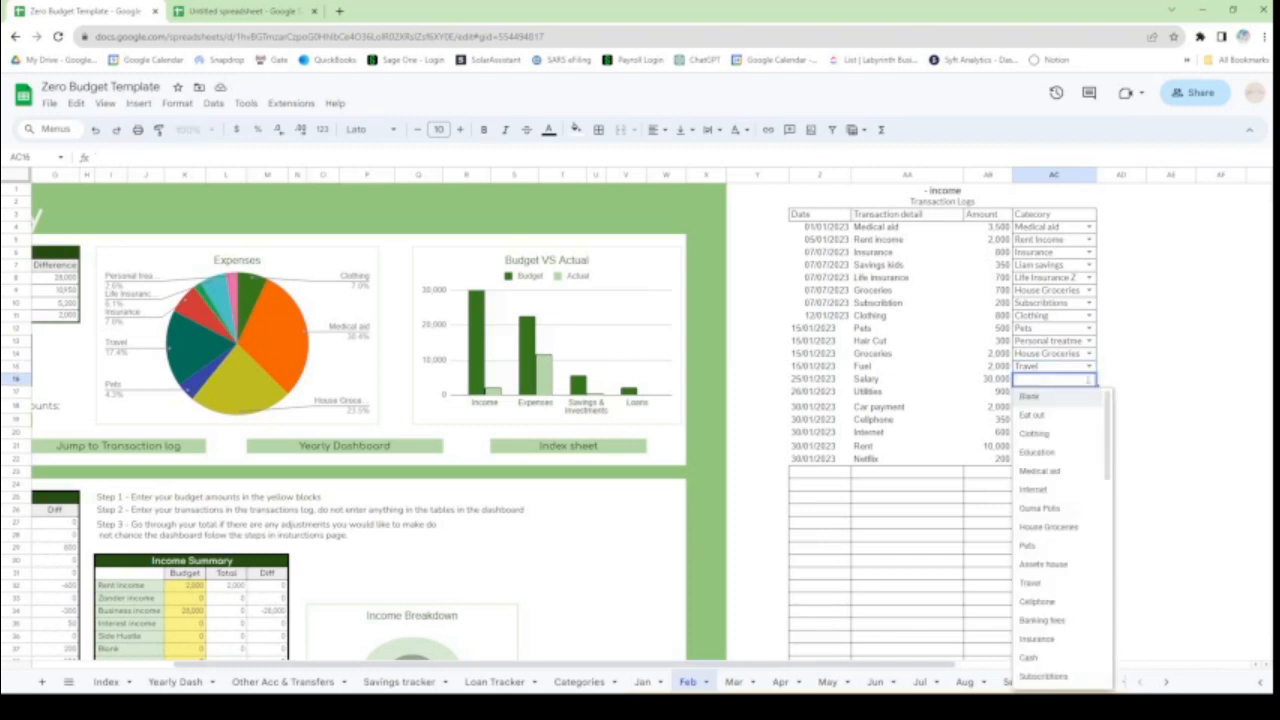
{"action": "type", "text": "bu"}
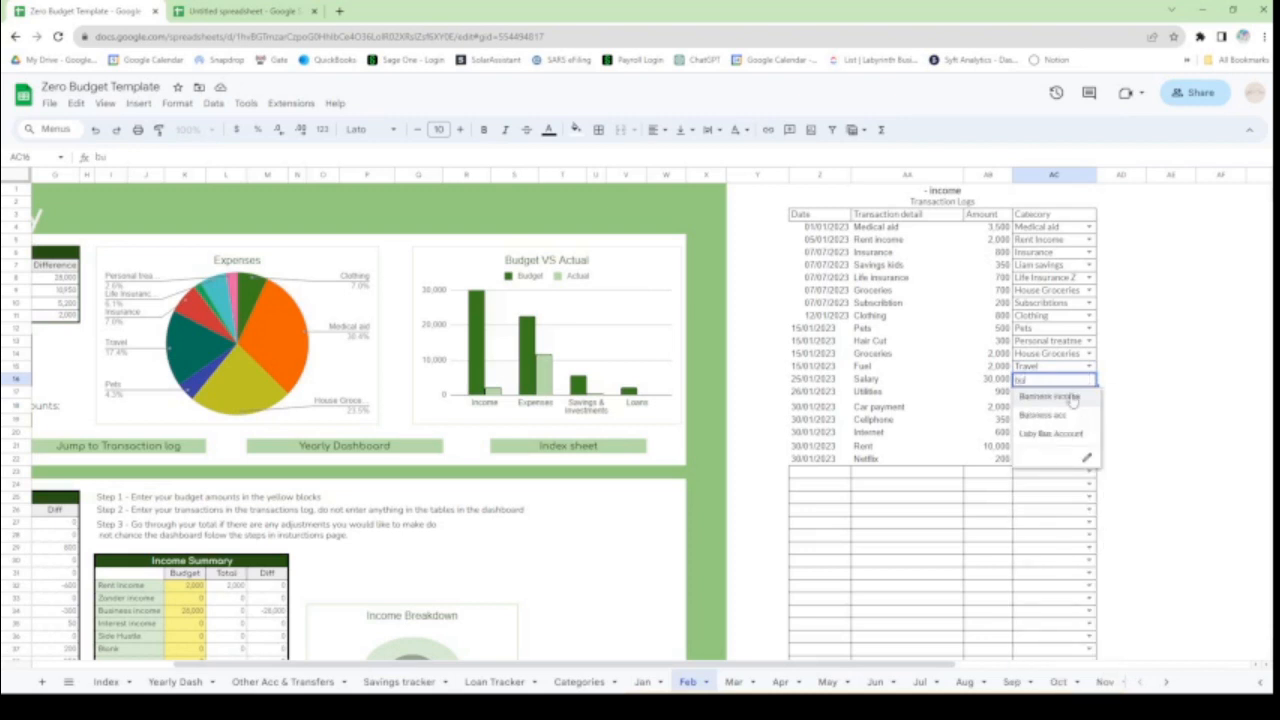
{"action": "left_click", "coordinate": [1072, 398]}
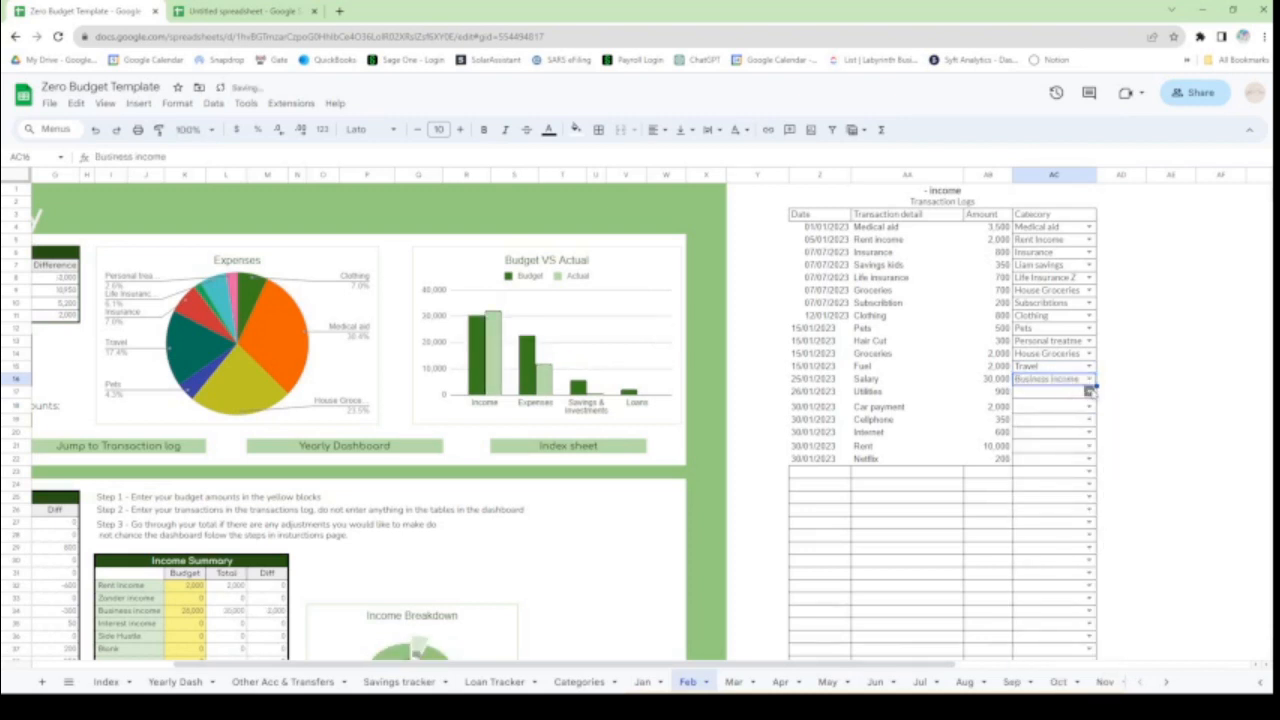
{"action": "left_click", "coordinate": [1089, 391]}
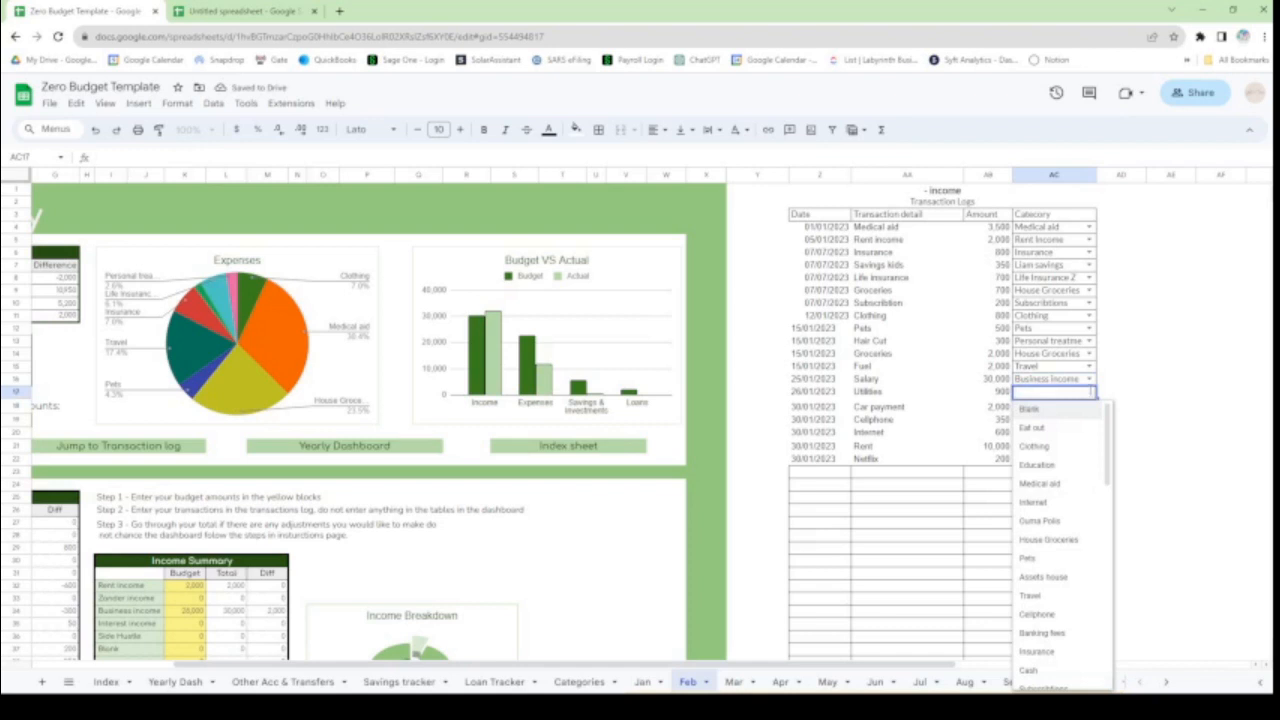
{"action": "type", "text": "el"}
{"action": "left_click", "coordinate": [1078, 409]}
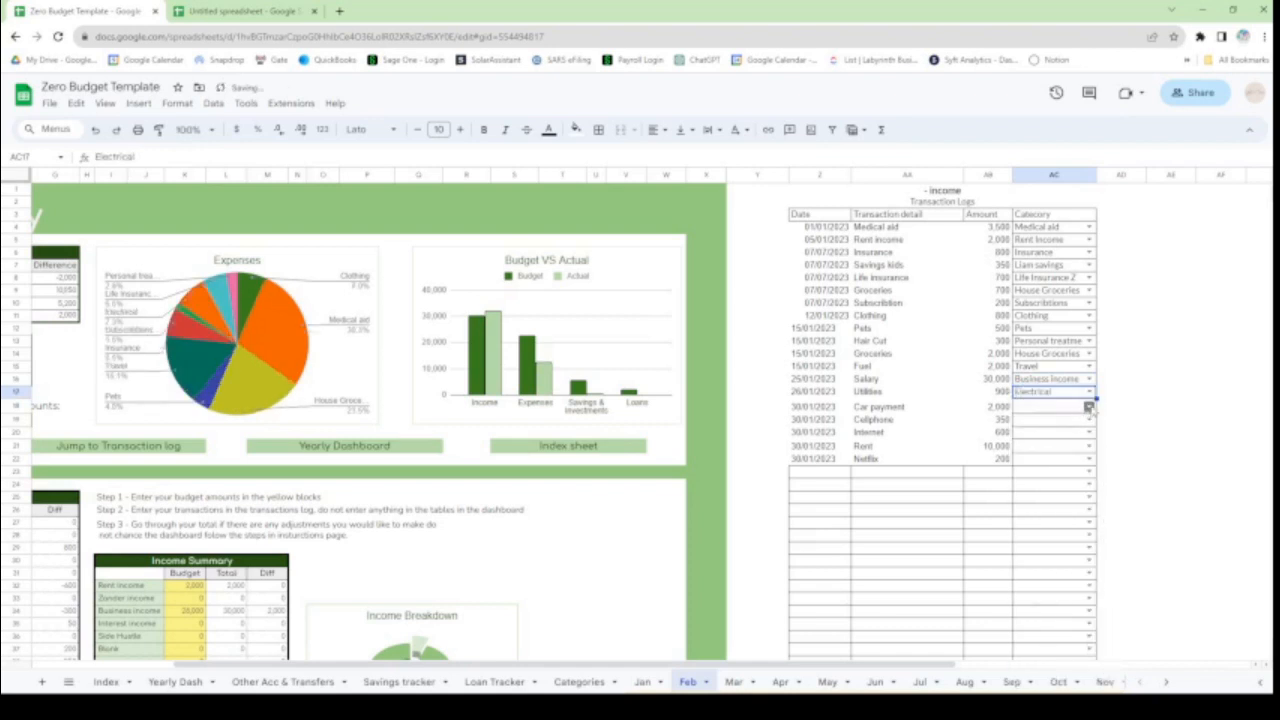
Step: Categorize the Car payment transaction as Car Loan
{"action": "left_click", "coordinate": [1089, 407]}
{"action": "type", "text": "car"}
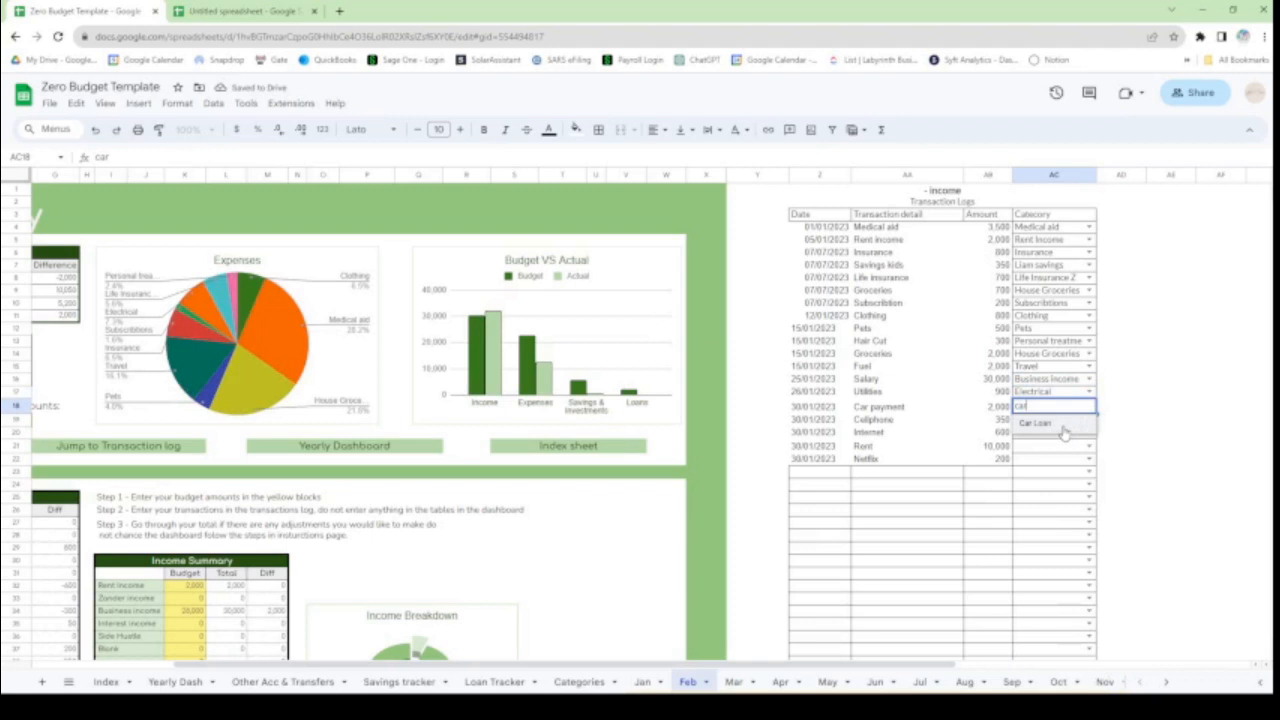
{"action": "left_click", "coordinate": [1064, 430]}
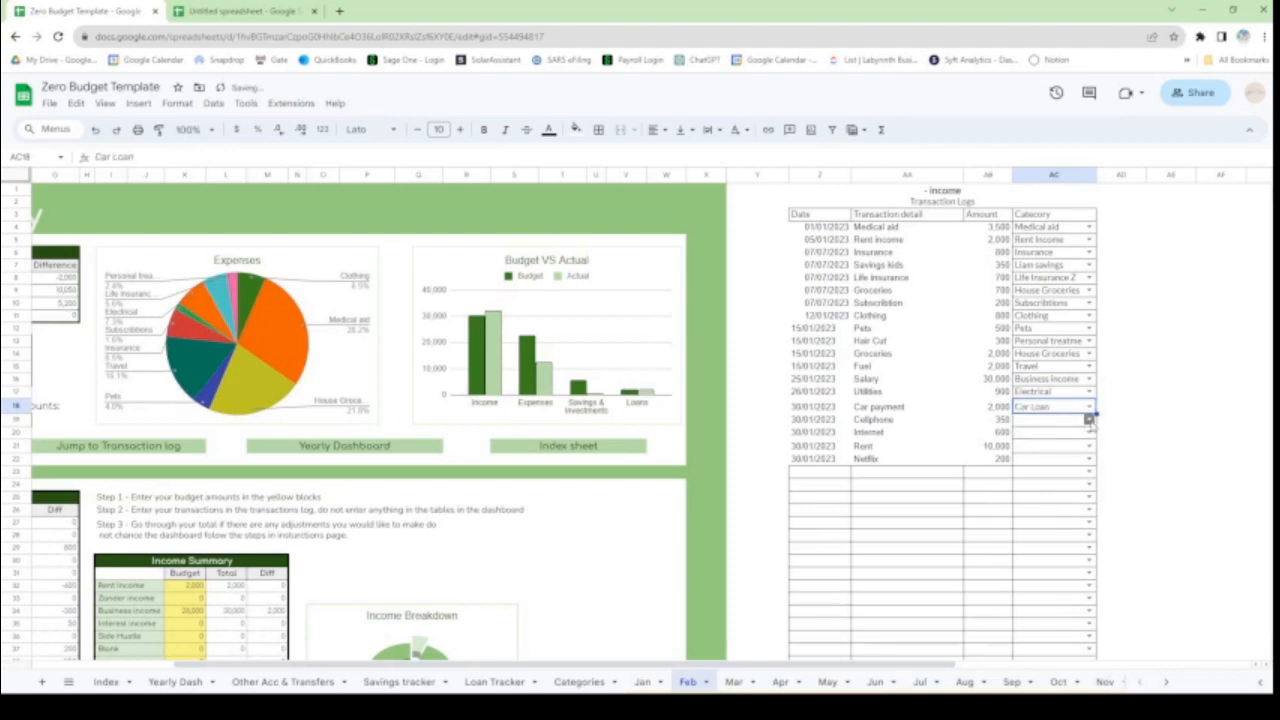
Step: Categorize the Cellphone transaction as Cellphone and the Internet transaction as Internet
{"action": "left_click", "coordinate": [1090, 420]}
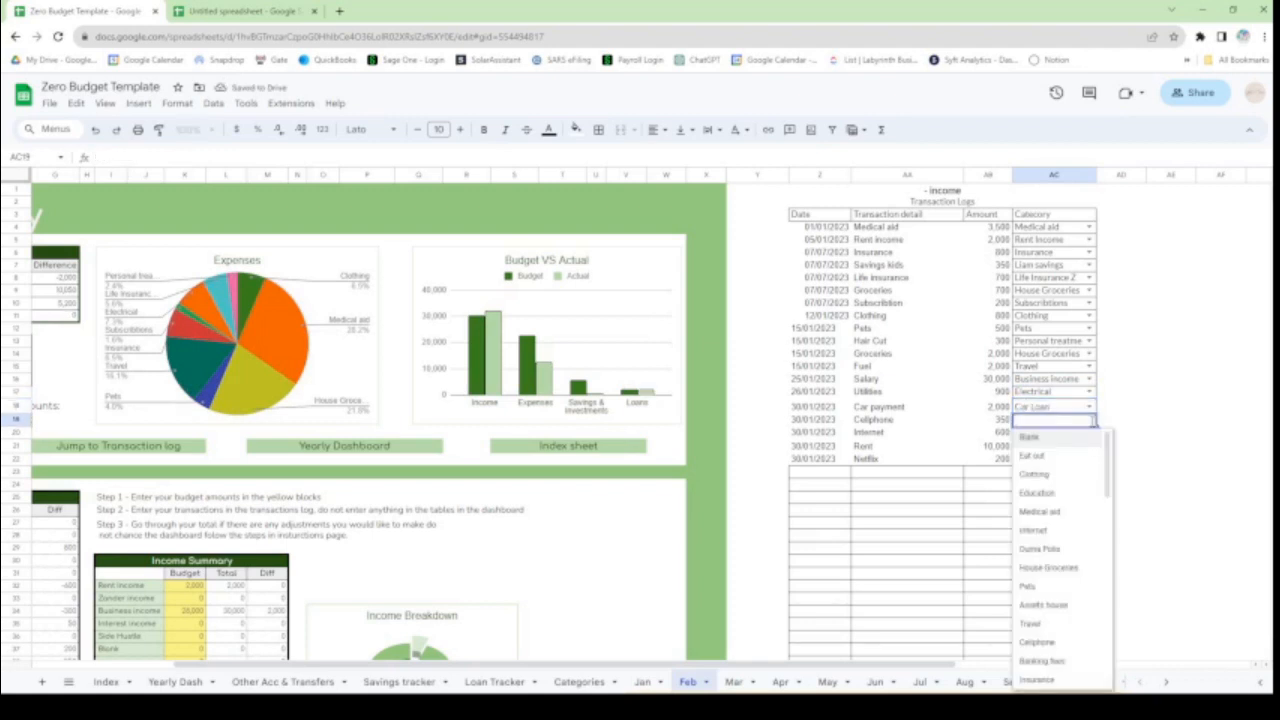
{"action": "type", "text": "c"}
{"action": "left_click", "coordinate": [1047, 456]}
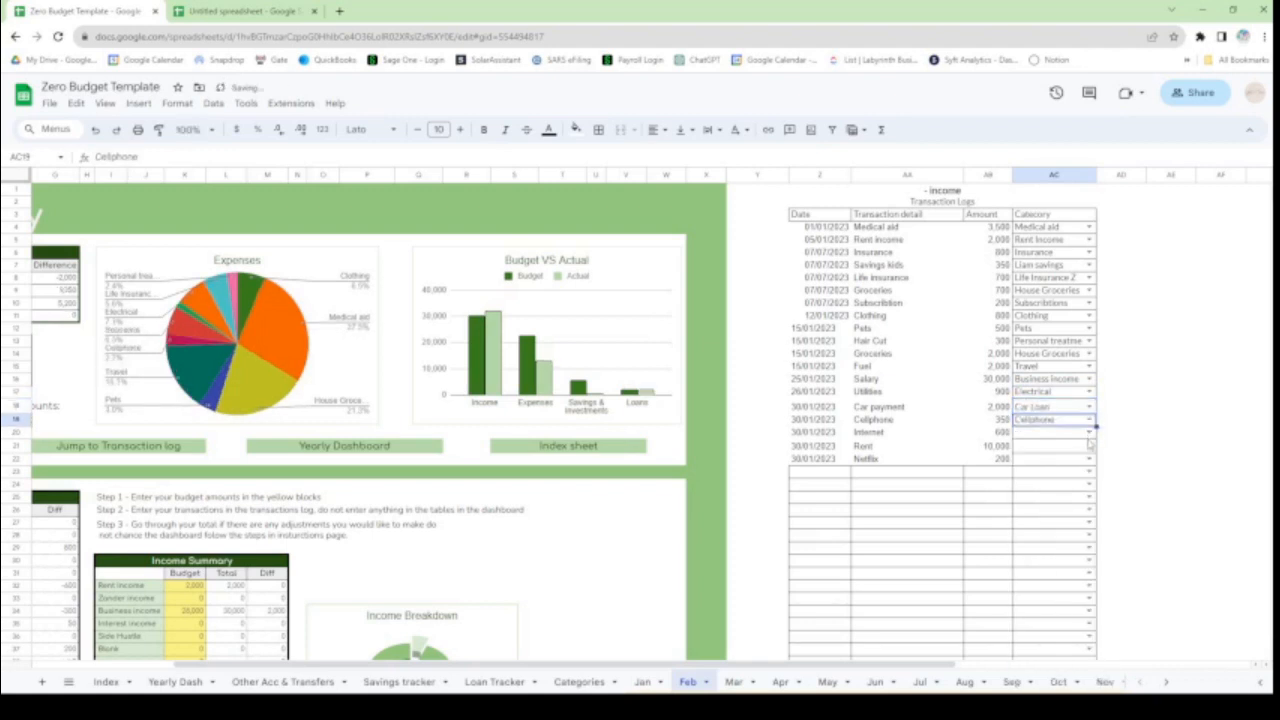
{"action": "left_click", "coordinate": [1090, 432]}
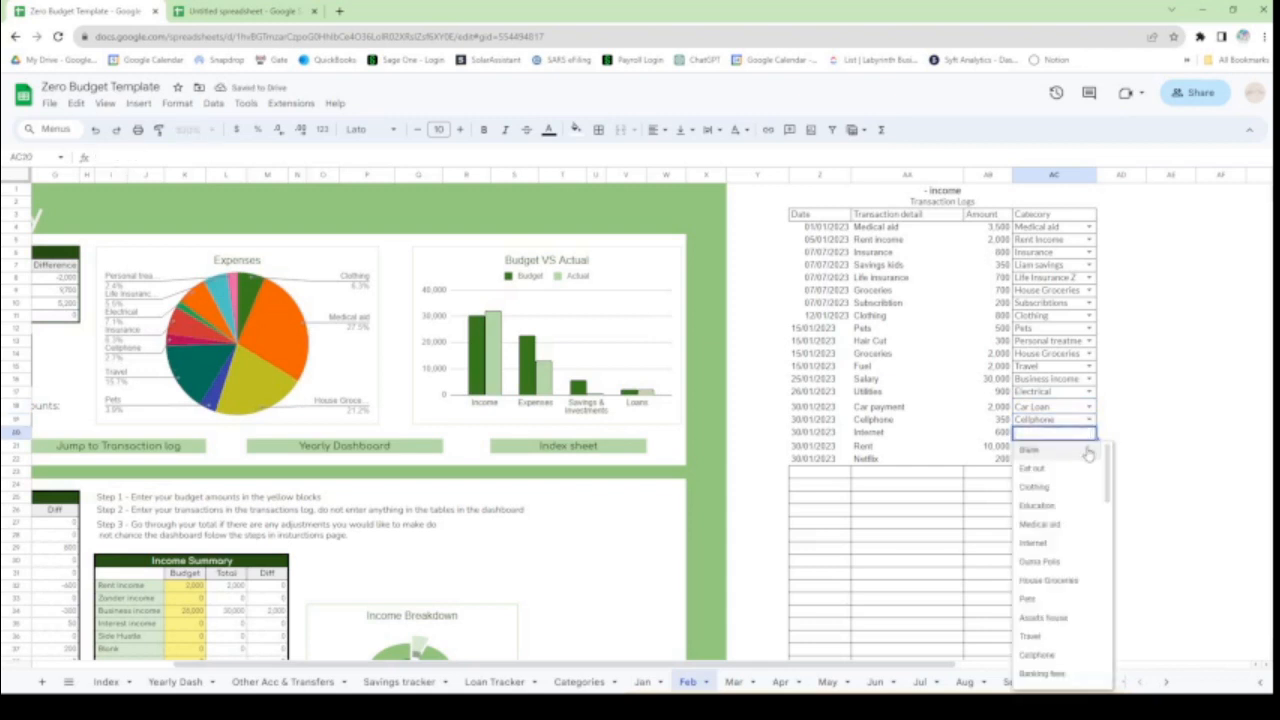
{"action": "left_click", "coordinate": [1080, 540]}
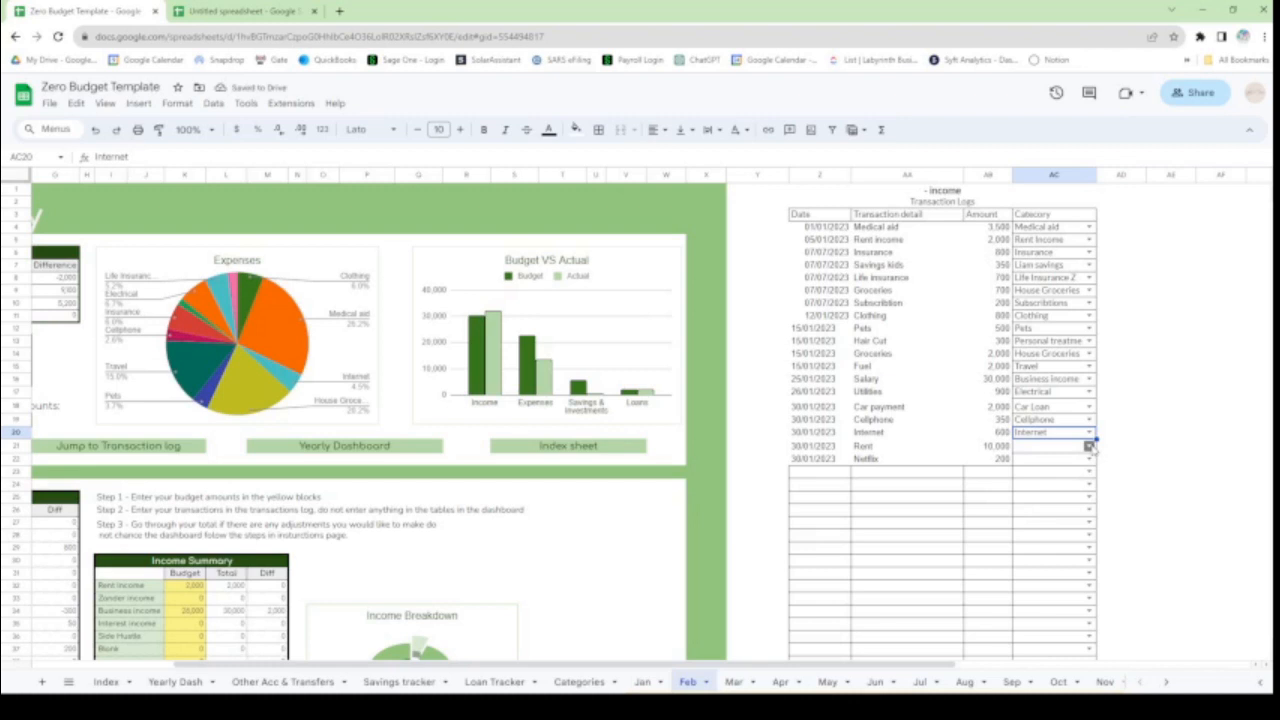
Step: Categorize the Rent transaction as Rent Income
{"action": "left_click", "coordinate": [1089, 446]}
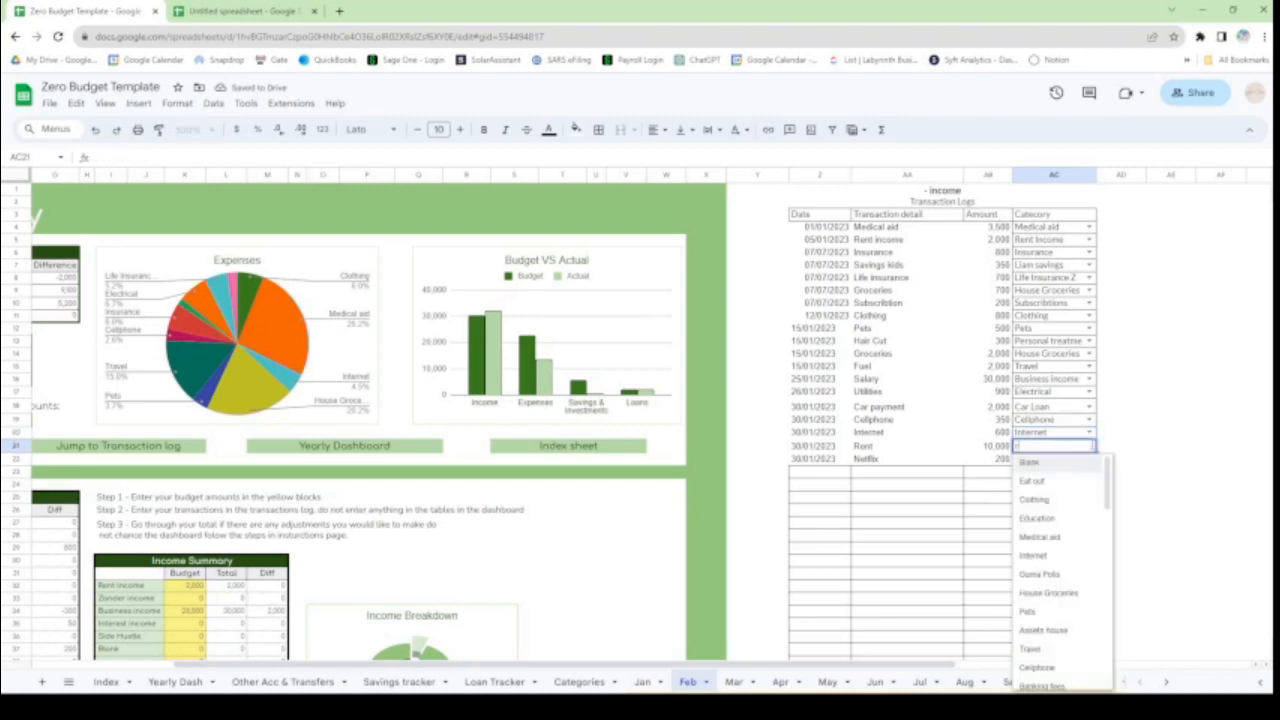
{"action": "type", "text": "re"}
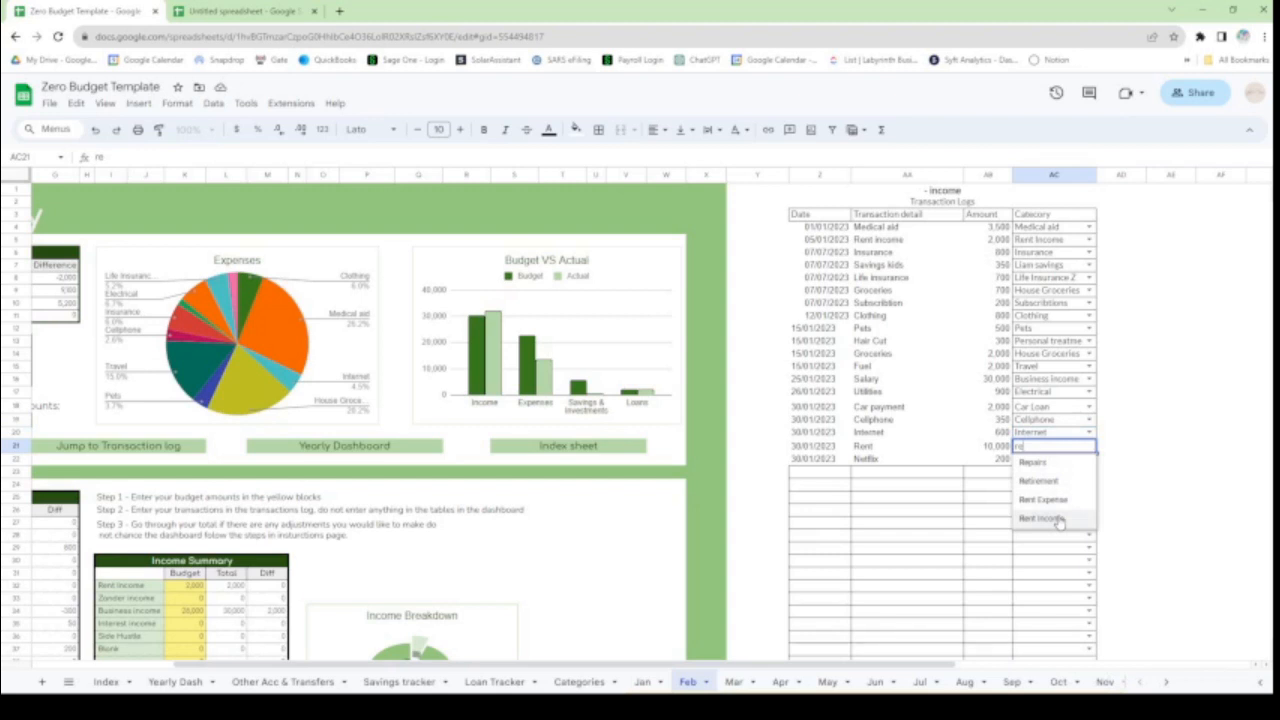
{"action": "left_click", "coordinate": [1058, 519]}
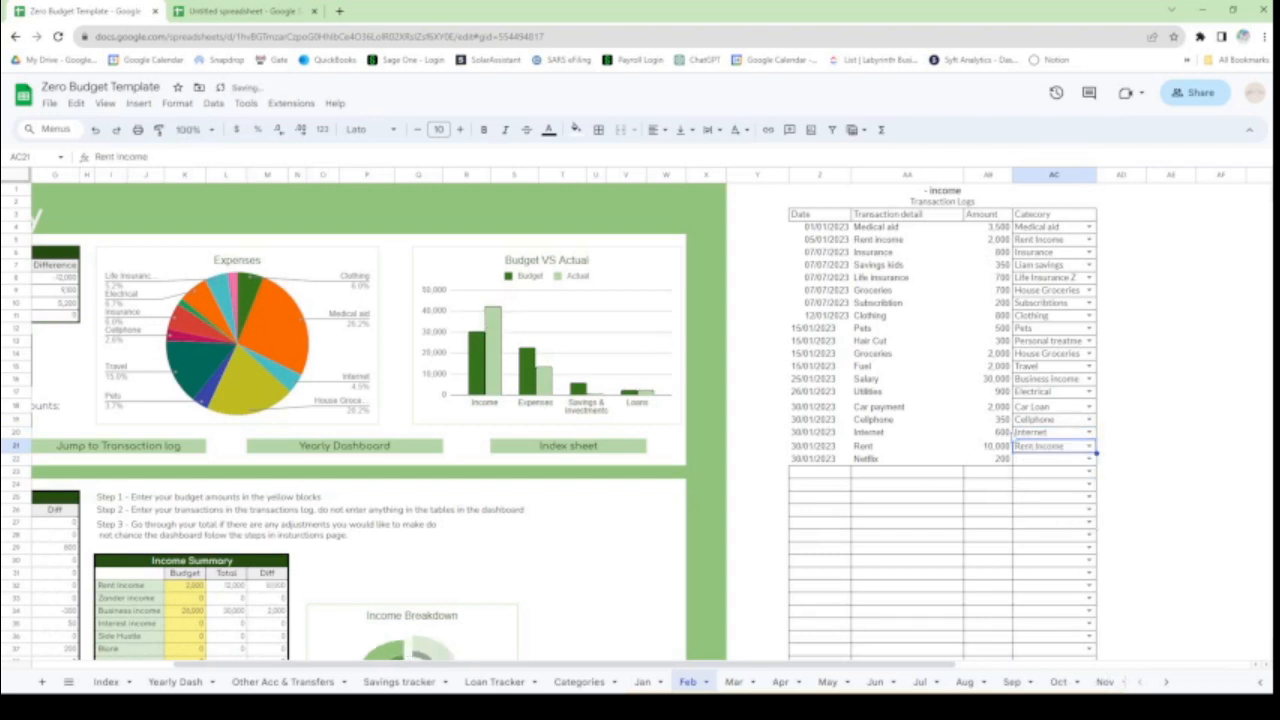
Step: Change the category of the 30/01/2023 Rent transaction to Rent Expense
{"action": "left_click", "coordinate": [1089, 447]}
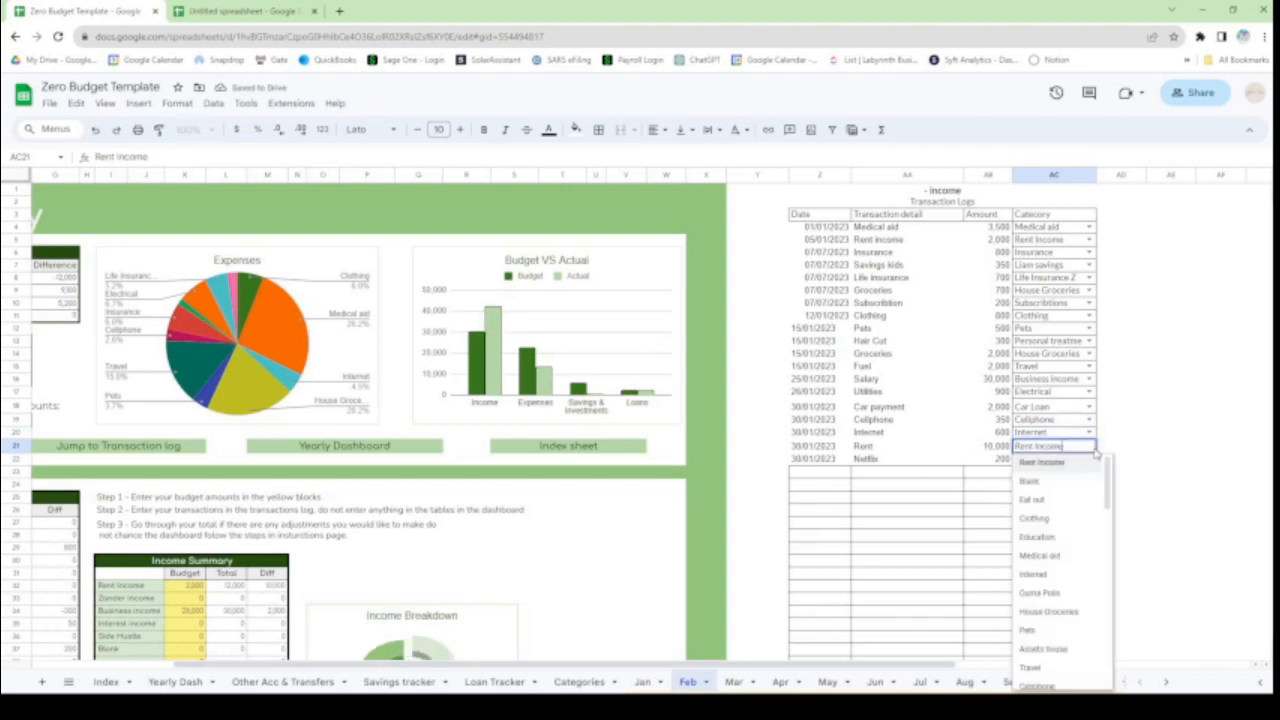
{"action": "left_click", "coordinate": [1095, 452]}
{"action": "key", "text": "BackSpace"}
{"action": "key", "text": "BackSpace"}
{"action": "key", "text": "BackSpace"}
{"action": "key", "text": "BackSpace"}
{"action": "key", "text": "BackSpace"}
{"action": "key", "text": "BackSpace"}
{"action": "key", "text": "BackSpace"}
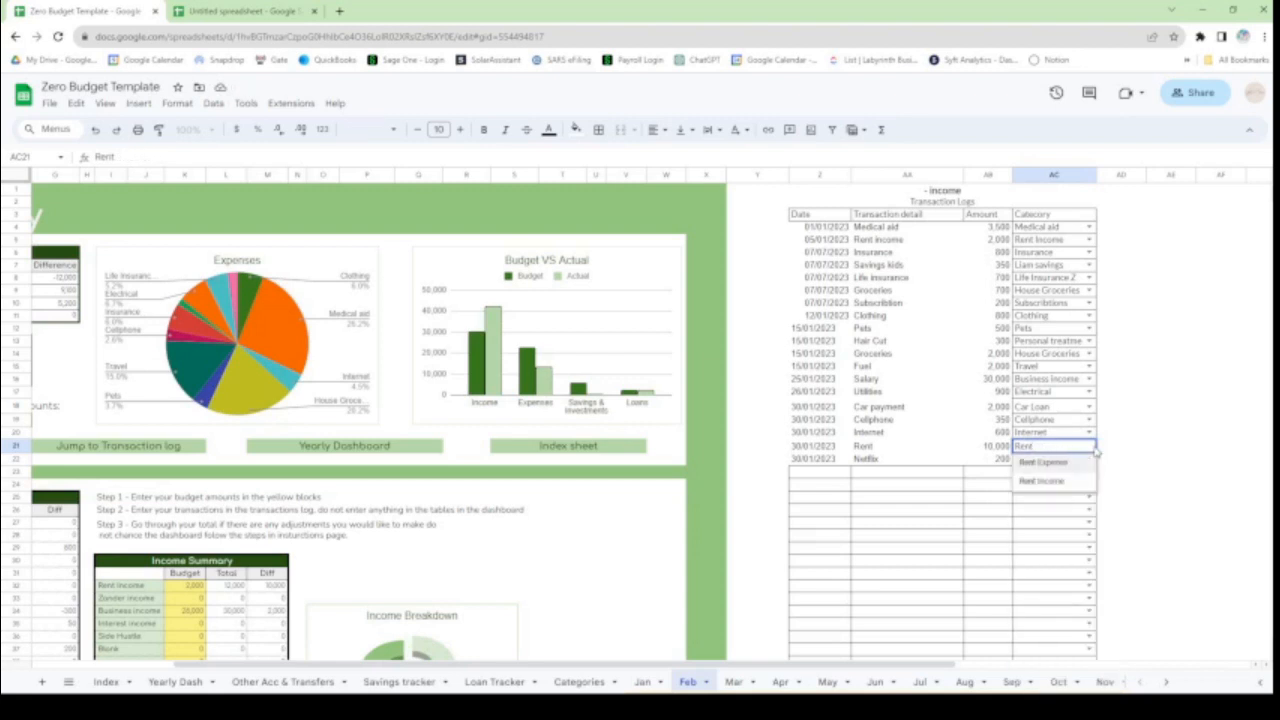
{"action": "left_click", "coordinate": [1043, 463]}
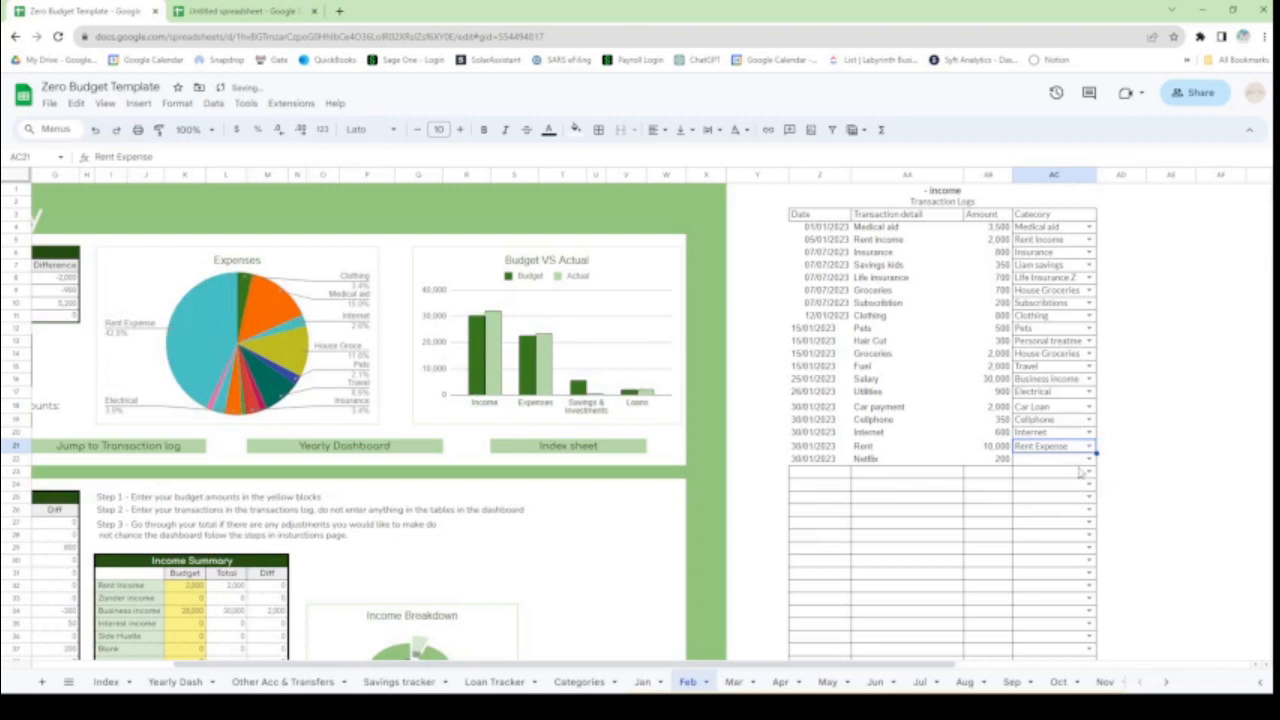
Step: Categorize the 30/01/2023 Netflix transaction as Subscribtions
{"action": "left_click", "coordinate": [1088, 459]}
{"action": "scroll", "coordinate": [1050, 560], "scroll_direction": "down", "scroll_amount": 5}
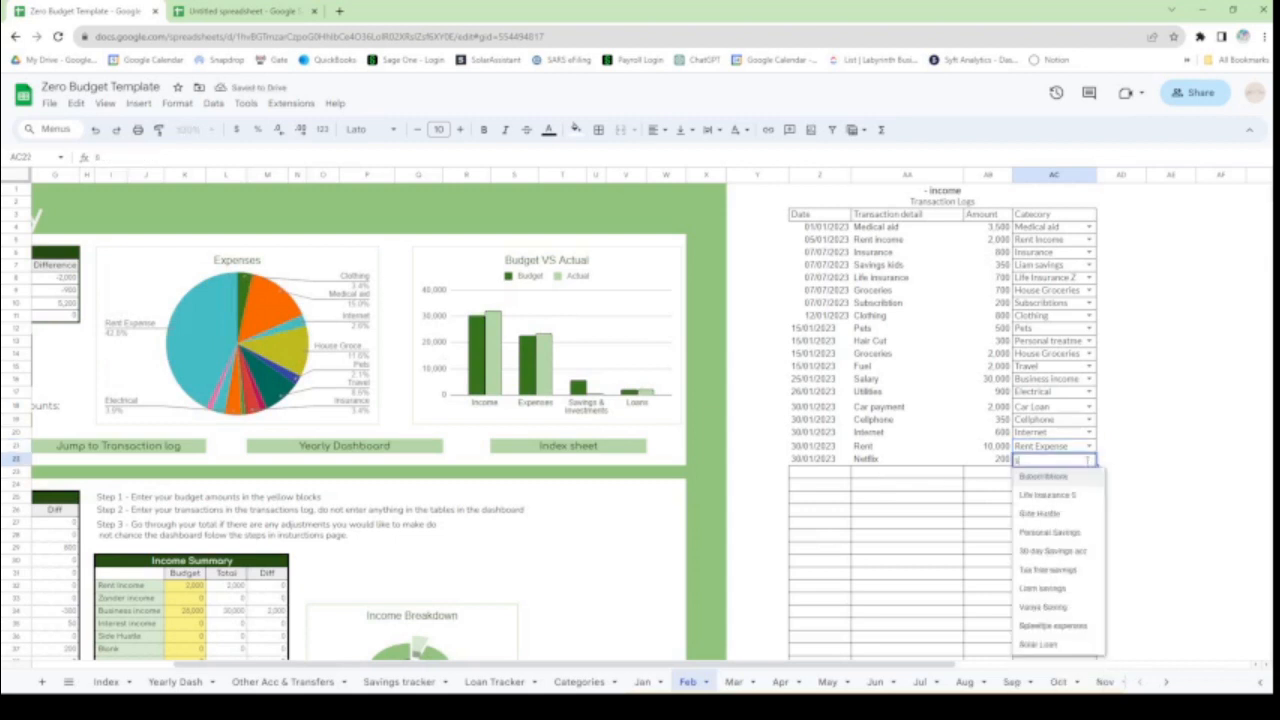
{"action": "left_click", "coordinate": [1030, 477]}
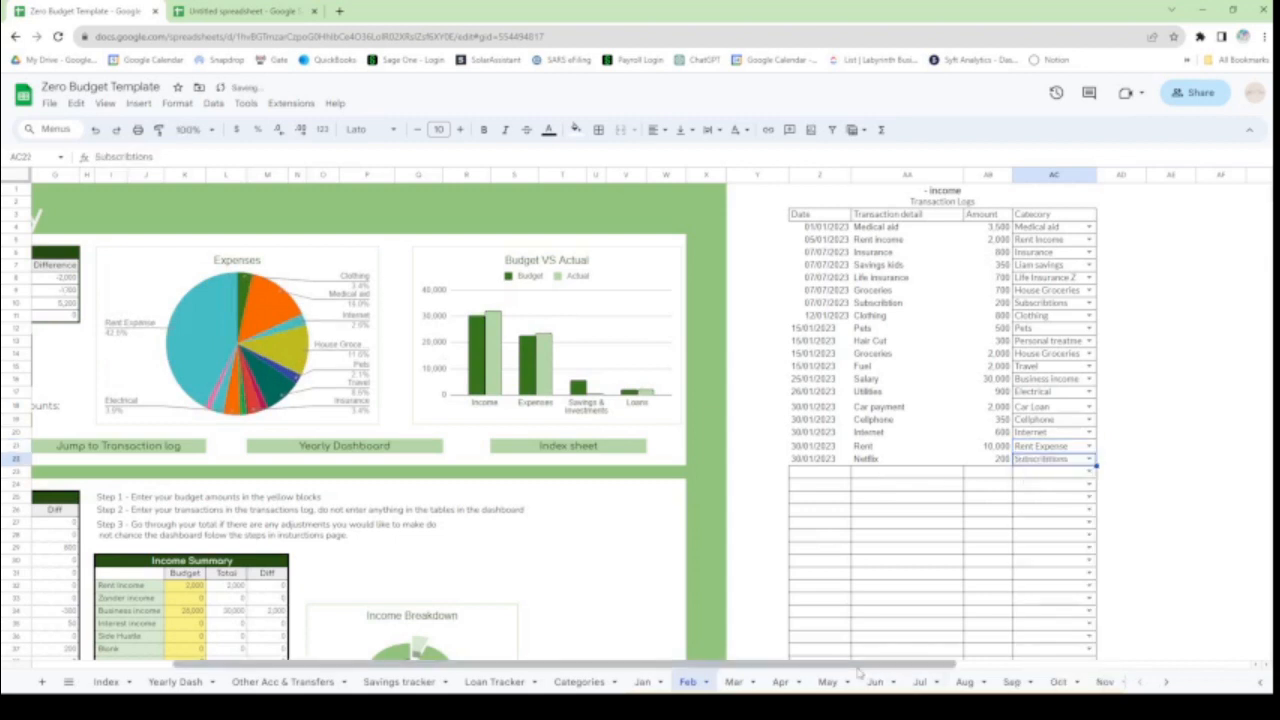
Step: Review the February totals and charts, then the budget and difference for Personal Savings under Savings & Investments
{"action": "left_click_drag", "start_coordinate": [857, 672], "coordinate": [650, 676]}
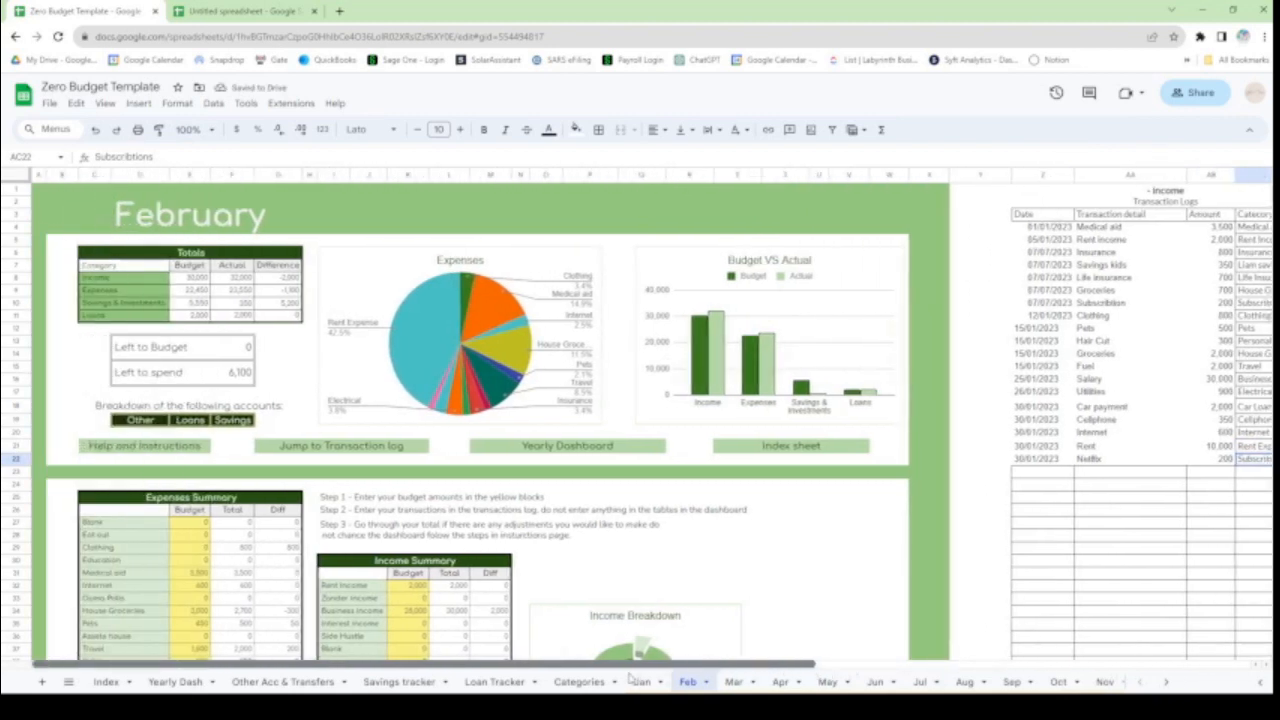
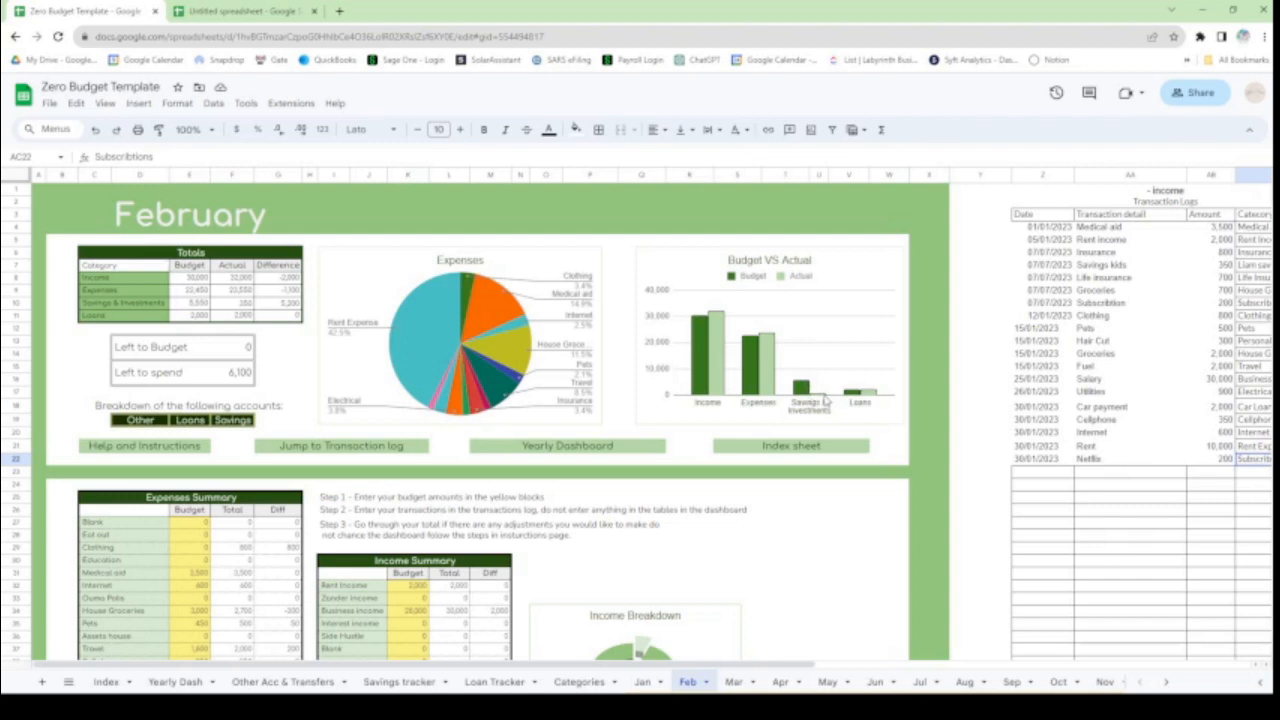
{"action": "scroll", "coordinate": [825, 400], "scroll_direction": "down", "scroll_amount": 1}
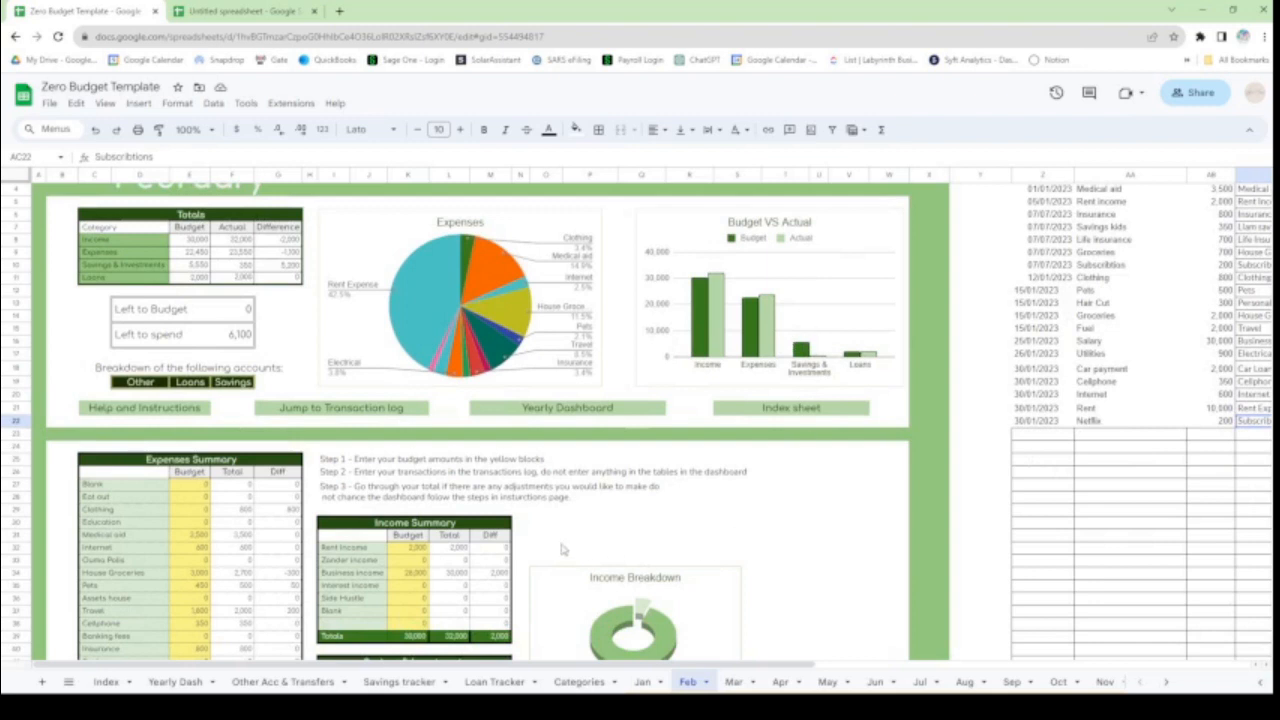
{"action": "scroll", "coordinate": [403, 583], "scroll_direction": "down", "scroll_amount": 5}
{"action": "left_click", "coordinate": [411, 484]}
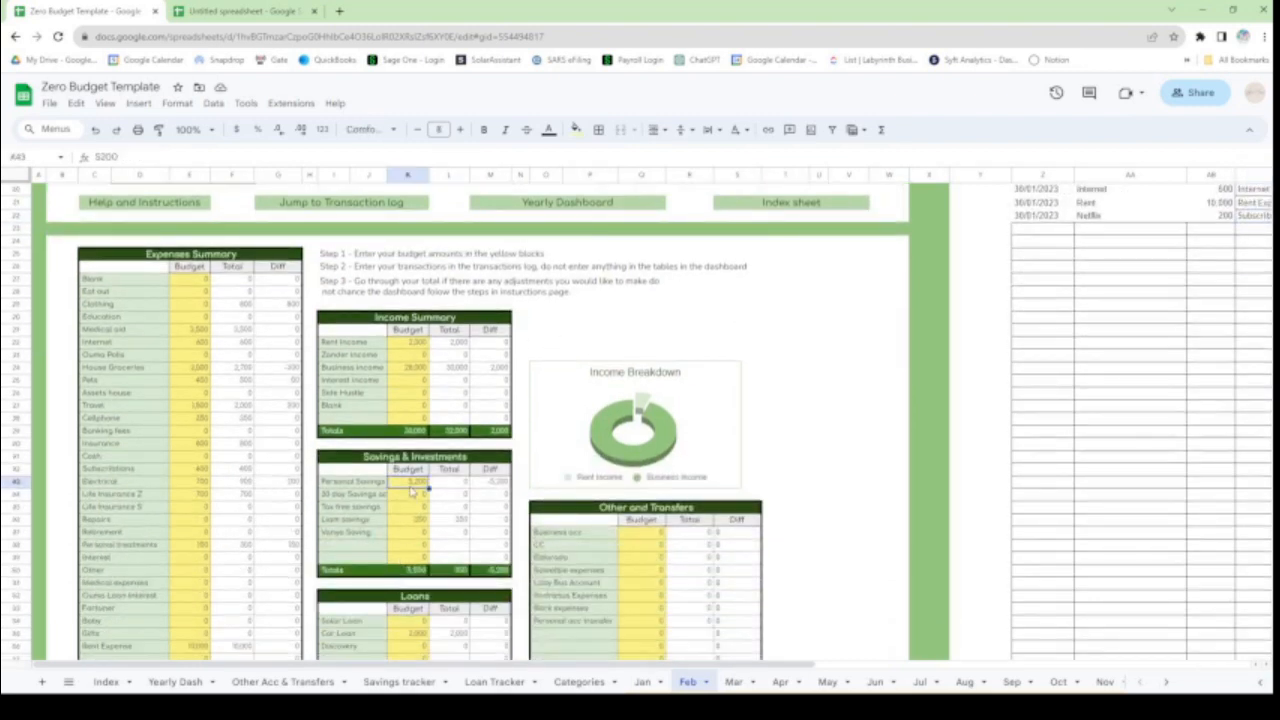
{"action": "left_click", "coordinate": [480, 486]}
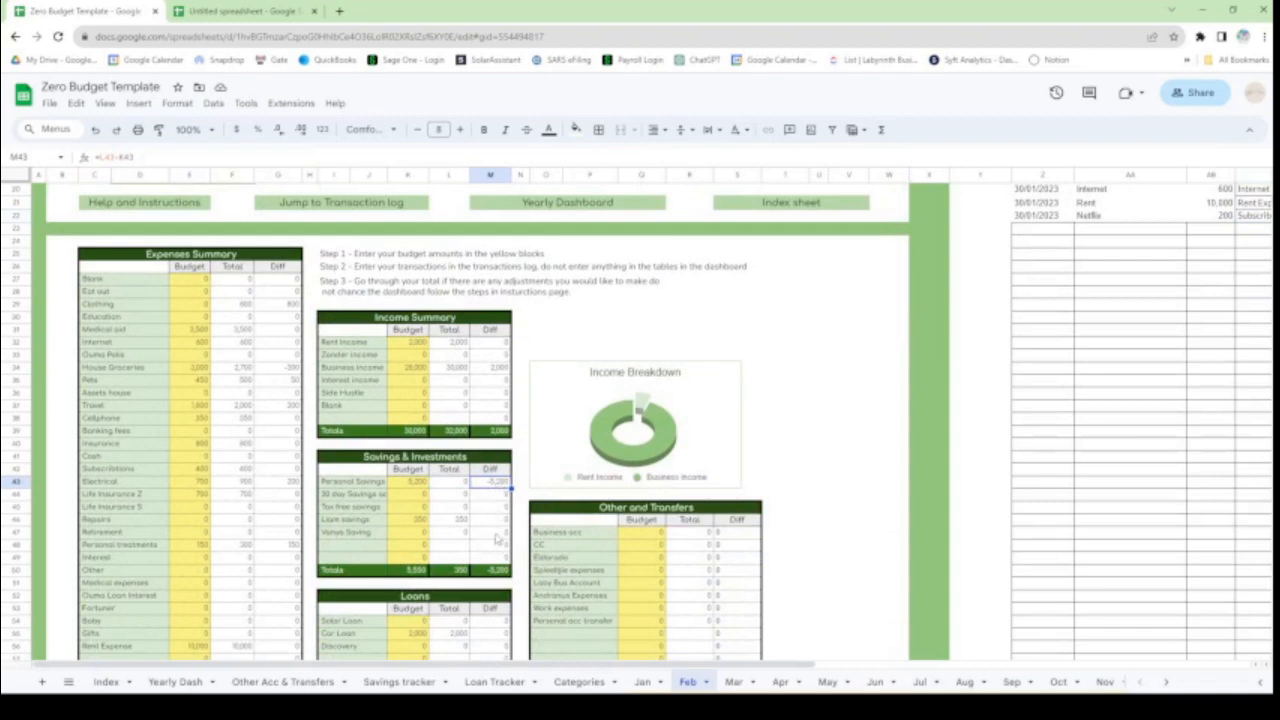
{"action": "scroll", "coordinate": [504, 575], "scroll_direction": "up", "scroll_amount": 5}
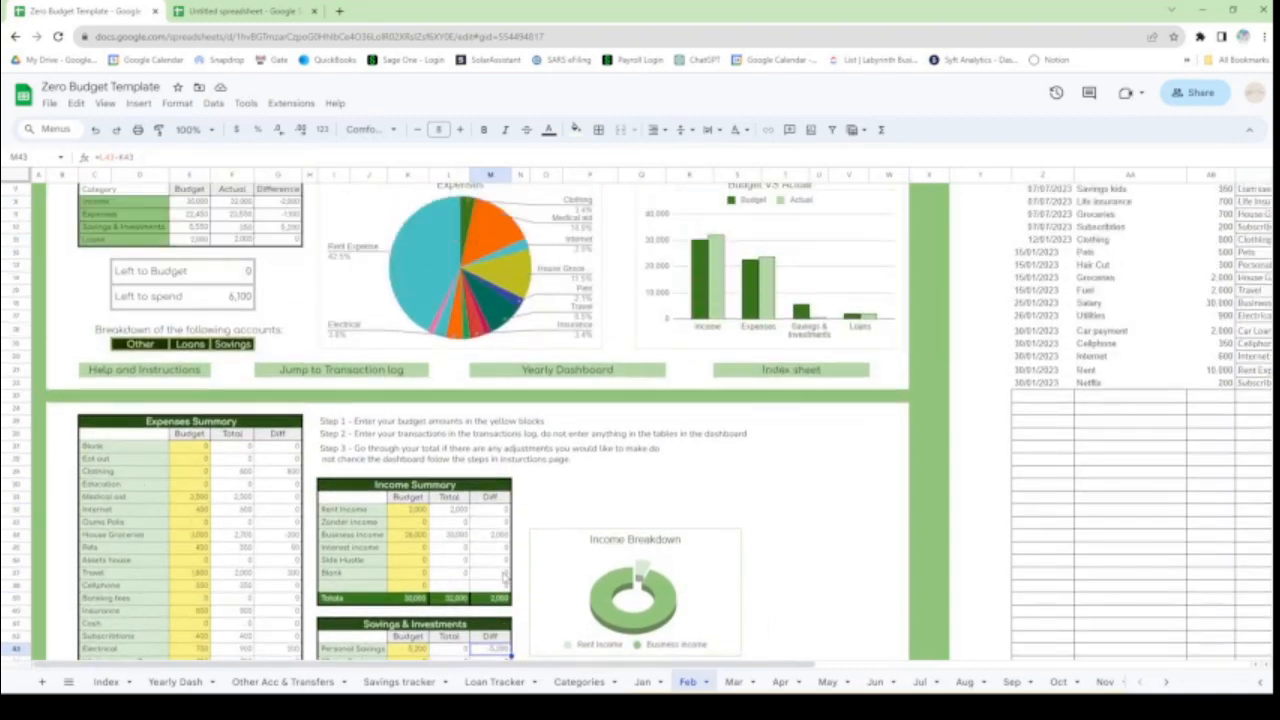
{"action": "scroll", "coordinate": [504, 578], "scroll_direction": "up", "scroll_amount": 1}
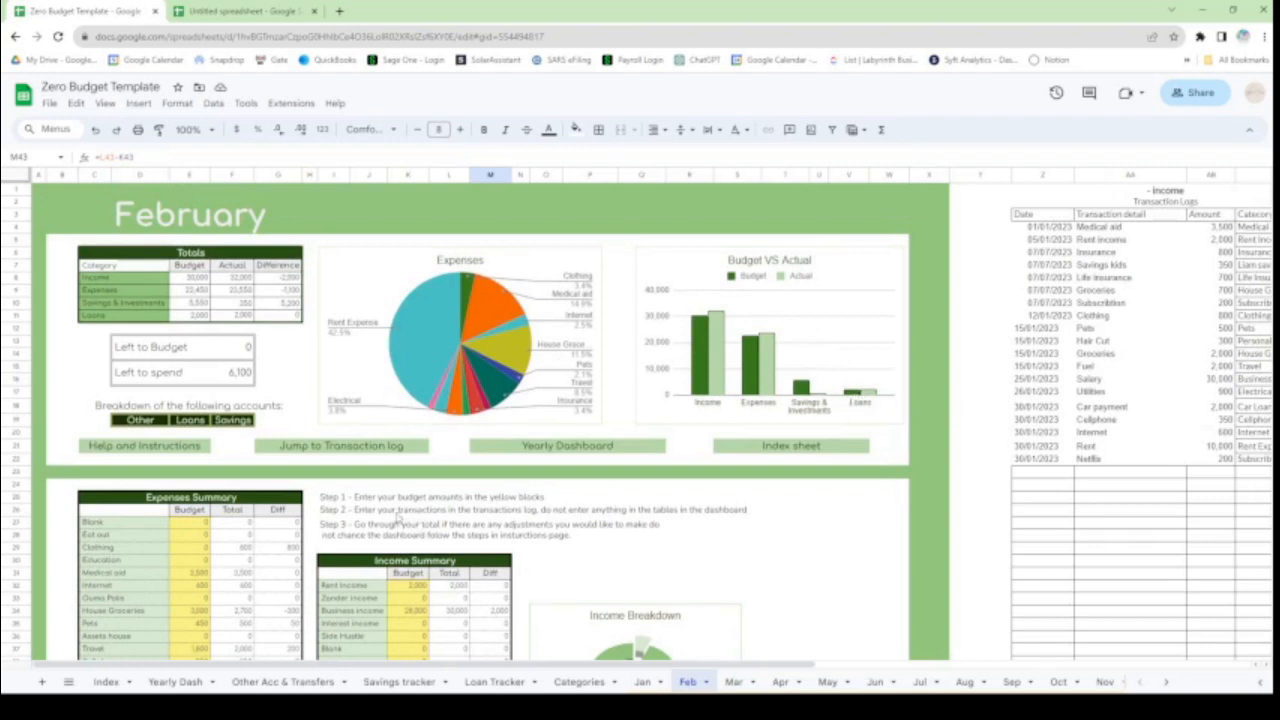
Step: Compare the February Left to spend amount with the budget and actual total for Personal Savings
{"action": "left_click", "coordinate": [240, 380]}
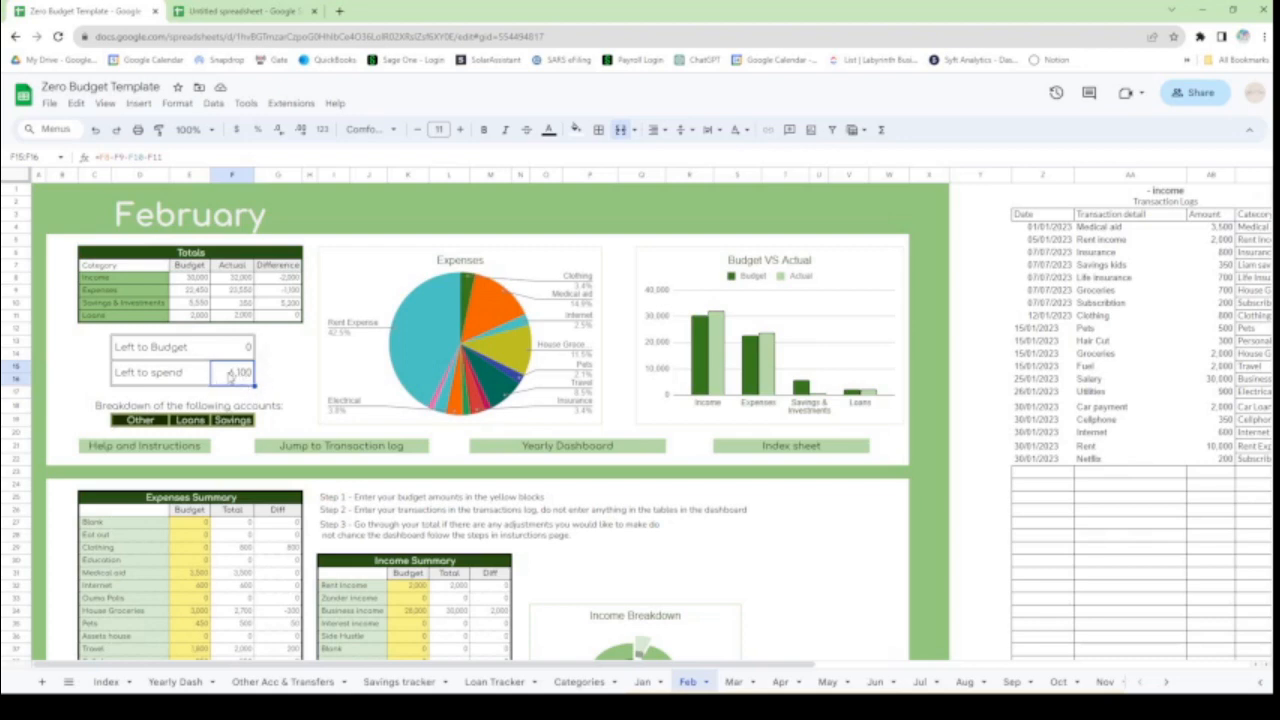
{"action": "scroll", "coordinate": [406, 441], "scroll_direction": "down", "scroll_amount": 5}
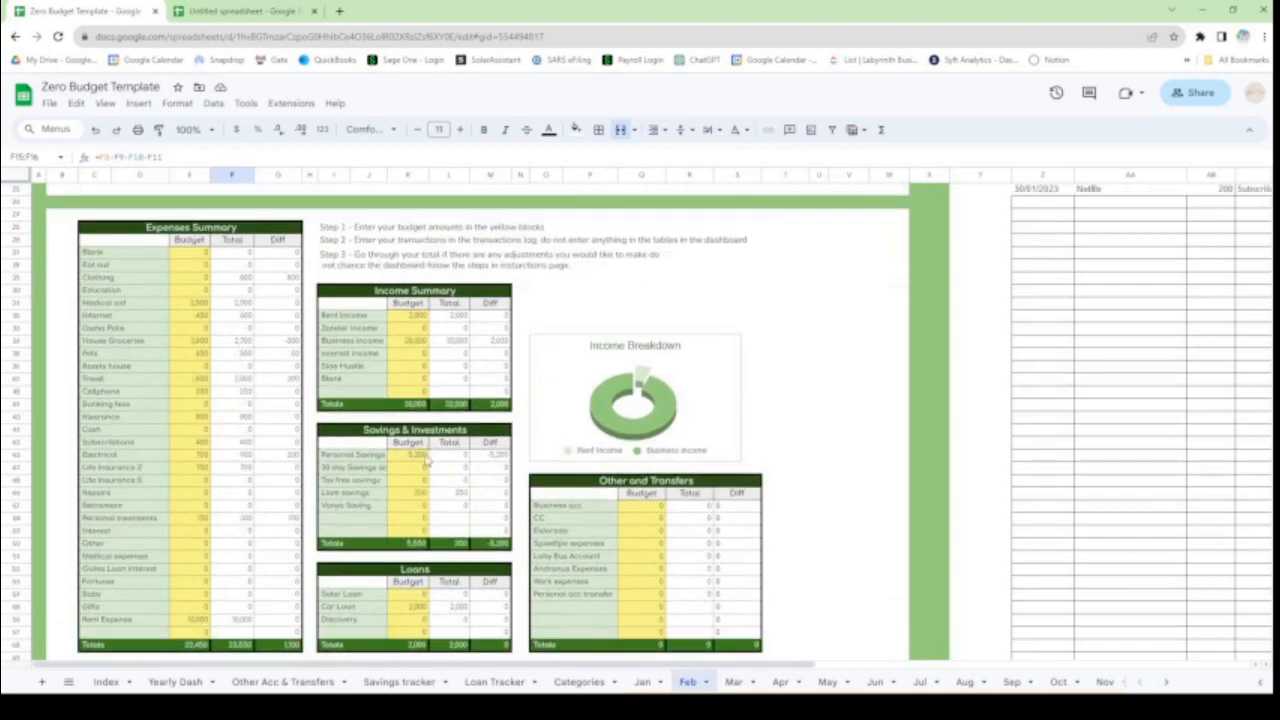
{"action": "left_click", "coordinate": [422, 468]}
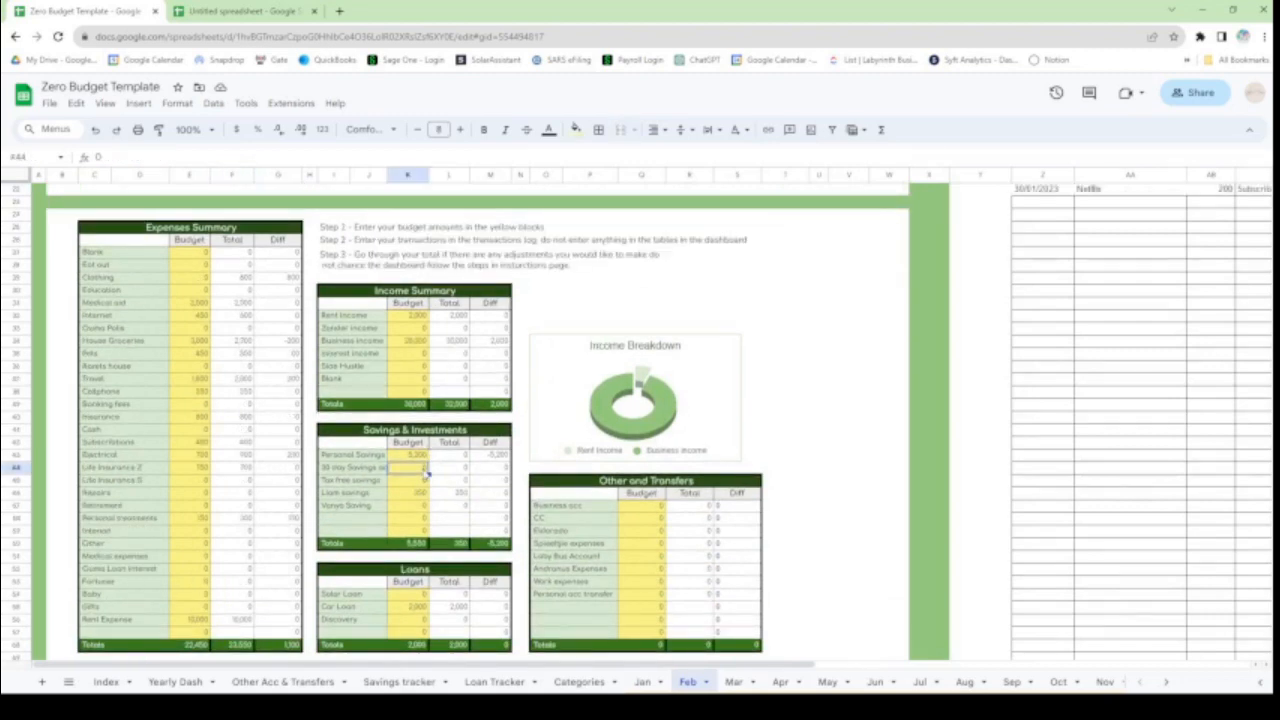
{"action": "scroll", "coordinate": [428, 474], "scroll_direction": "up", "scroll_amount": 1}
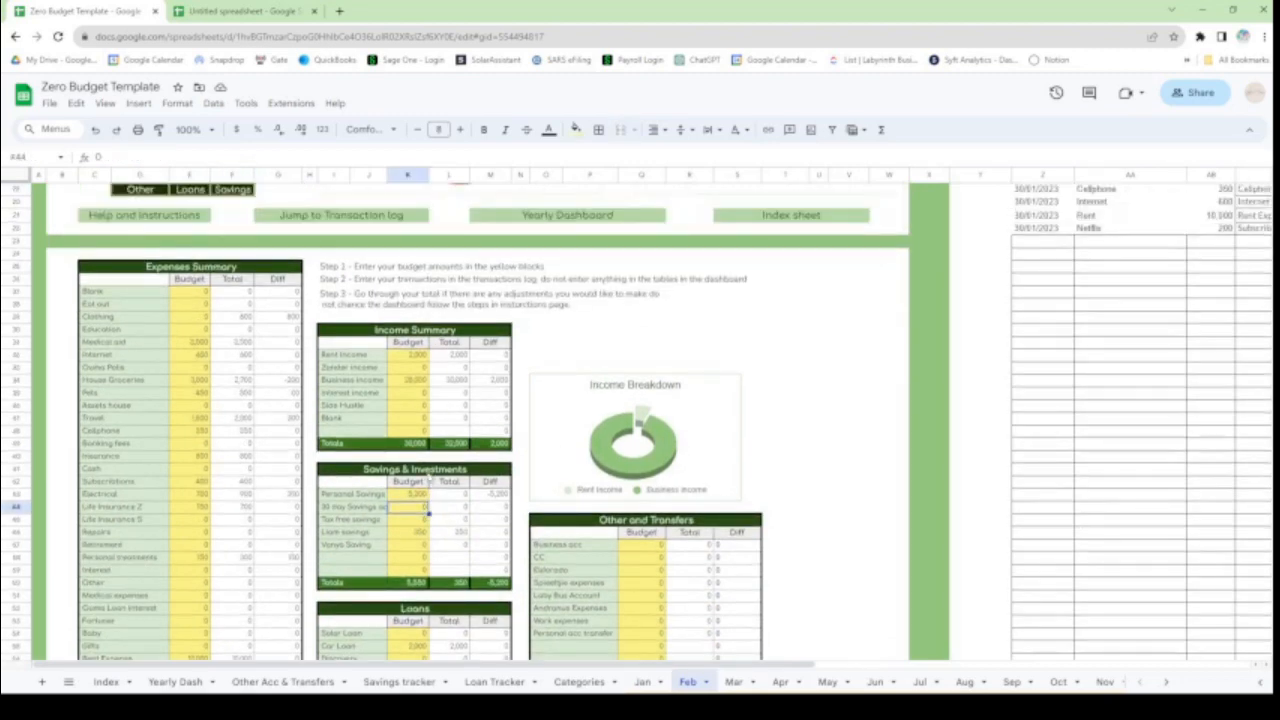
{"action": "left_click", "coordinate": [450, 498]}
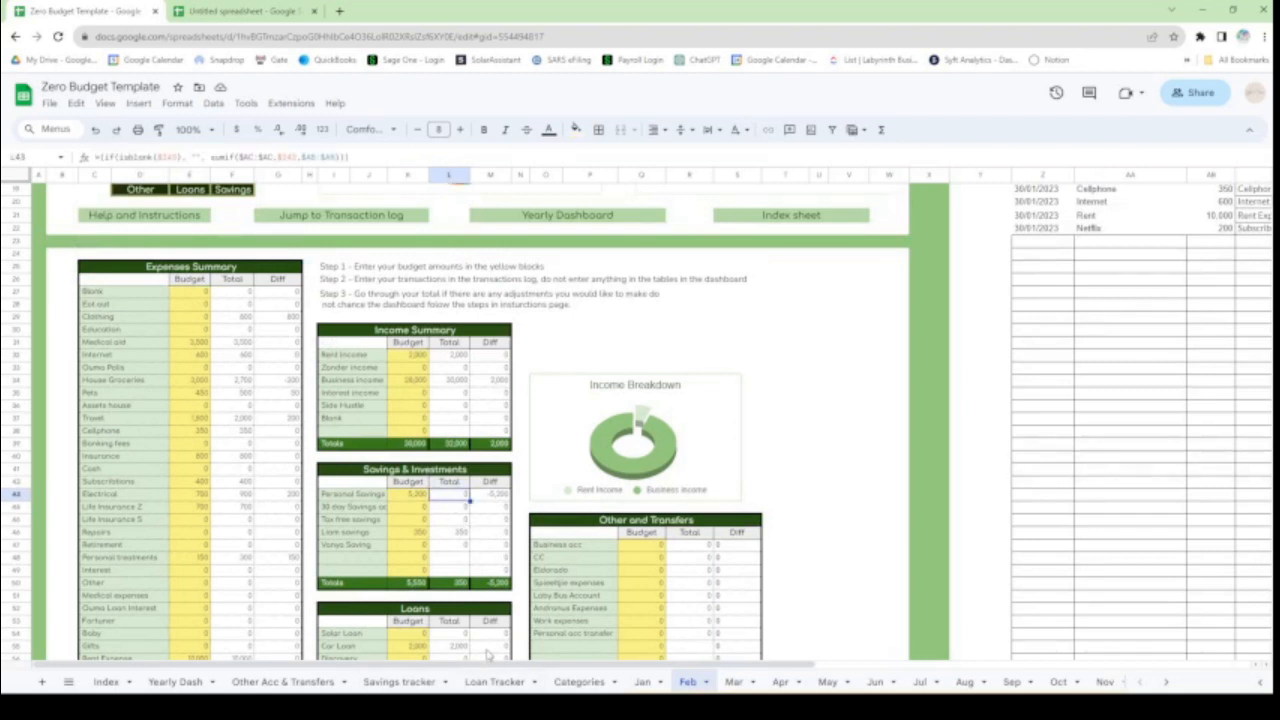
{"action": "scroll", "coordinate": [1096, 481], "scroll_direction": "up", "scroll_amount": 5}
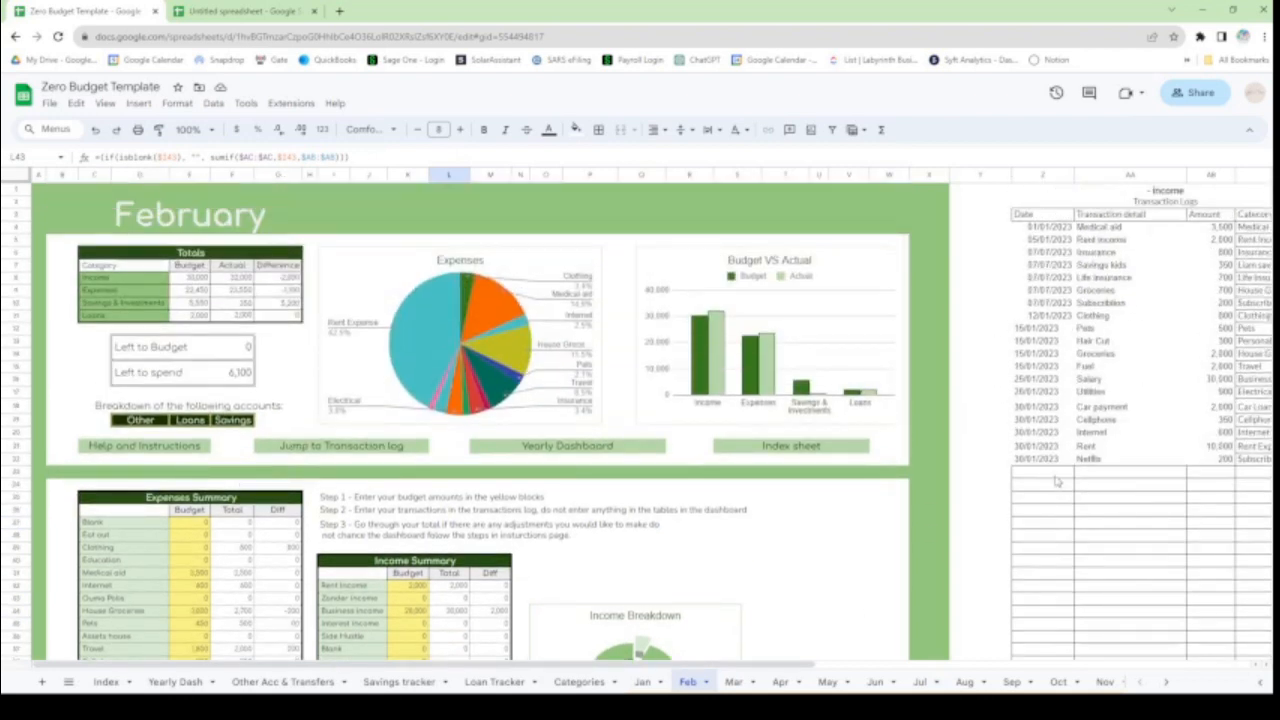
Step: Enter the date 30/01/2023 in the first empty row of the transaction log, below Netflix
{"action": "left_click_drag", "start_coordinate": [1052, 474], "coordinate": [1246, 482]}
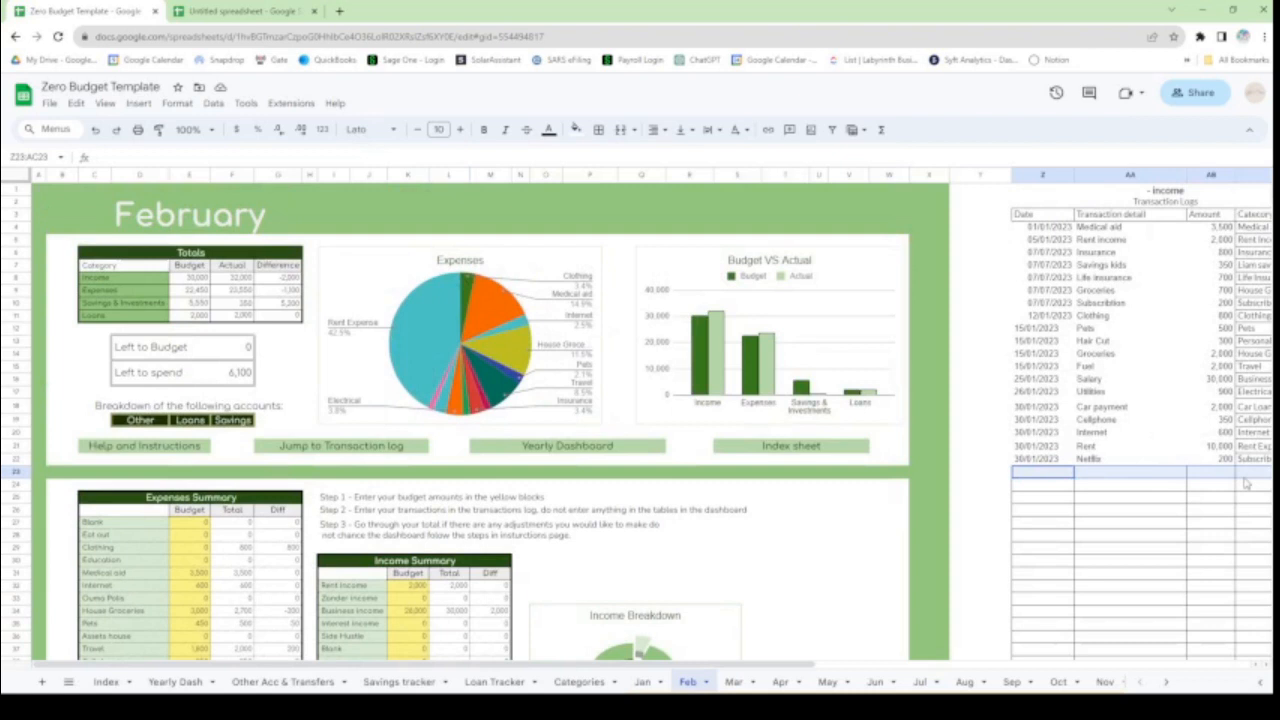
{"action": "left_click", "coordinate": [1048, 477]}
{"action": "left_click", "coordinate": [1176, 482]}
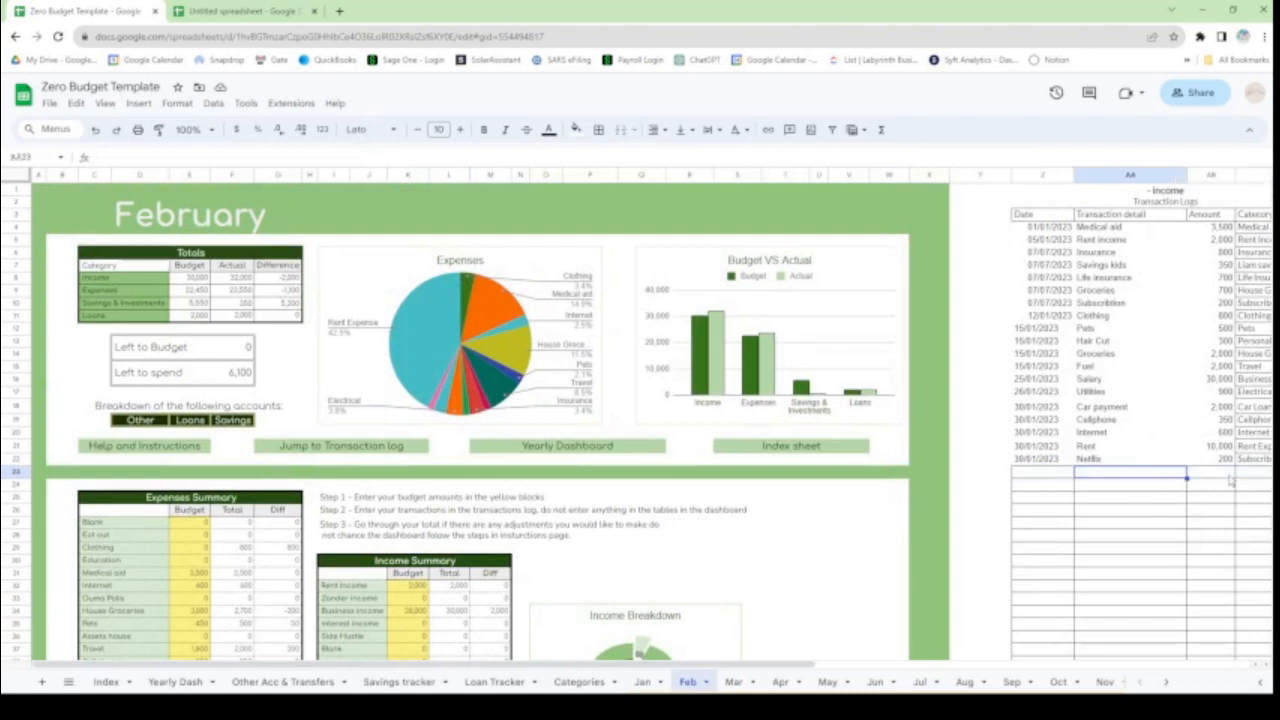
{"action": "left_click", "coordinate": [1250, 481]}
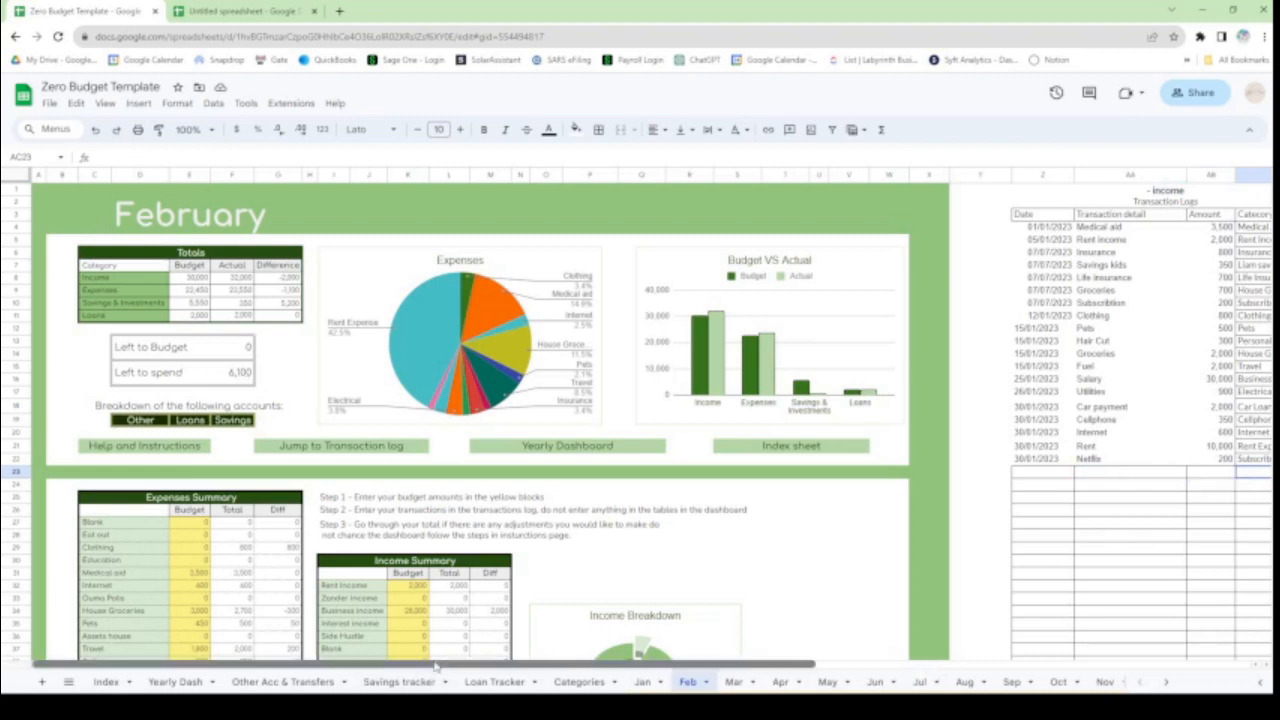
{"action": "left_click_drag", "start_coordinate": [427, 668], "coordinate": [583, 683]}
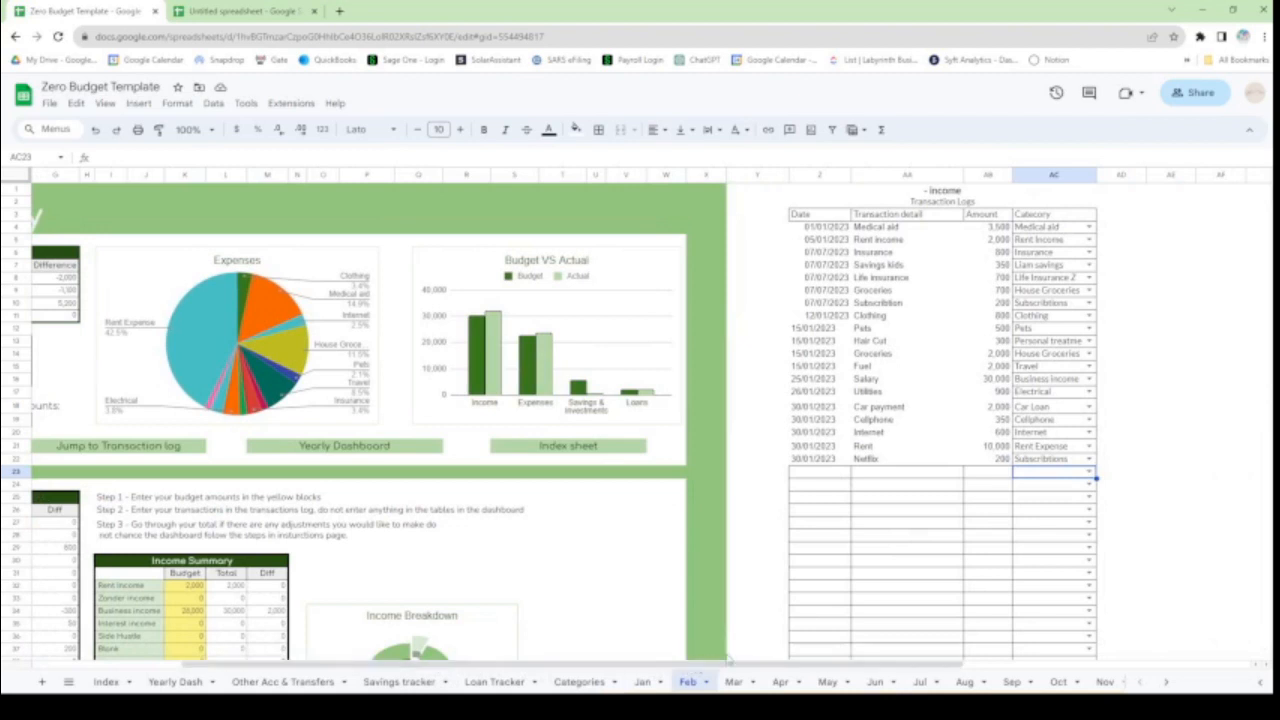
{"action": "left_click", "coordinate": [817, 478]}
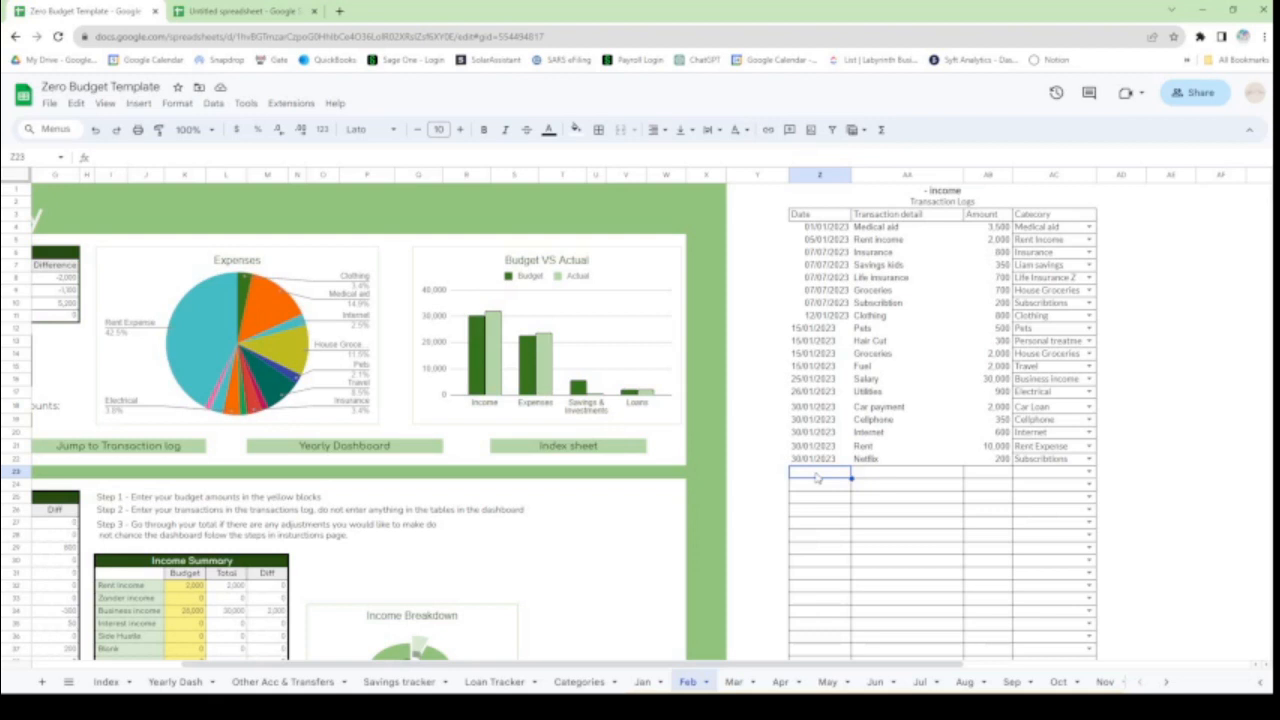
{"action": "type", "text": "30/0"}
{"action": "key", "text": "BackSpace"}
{"action": "type", "text": "/01/2023"}
{"action": "key", "text": "Tab"}
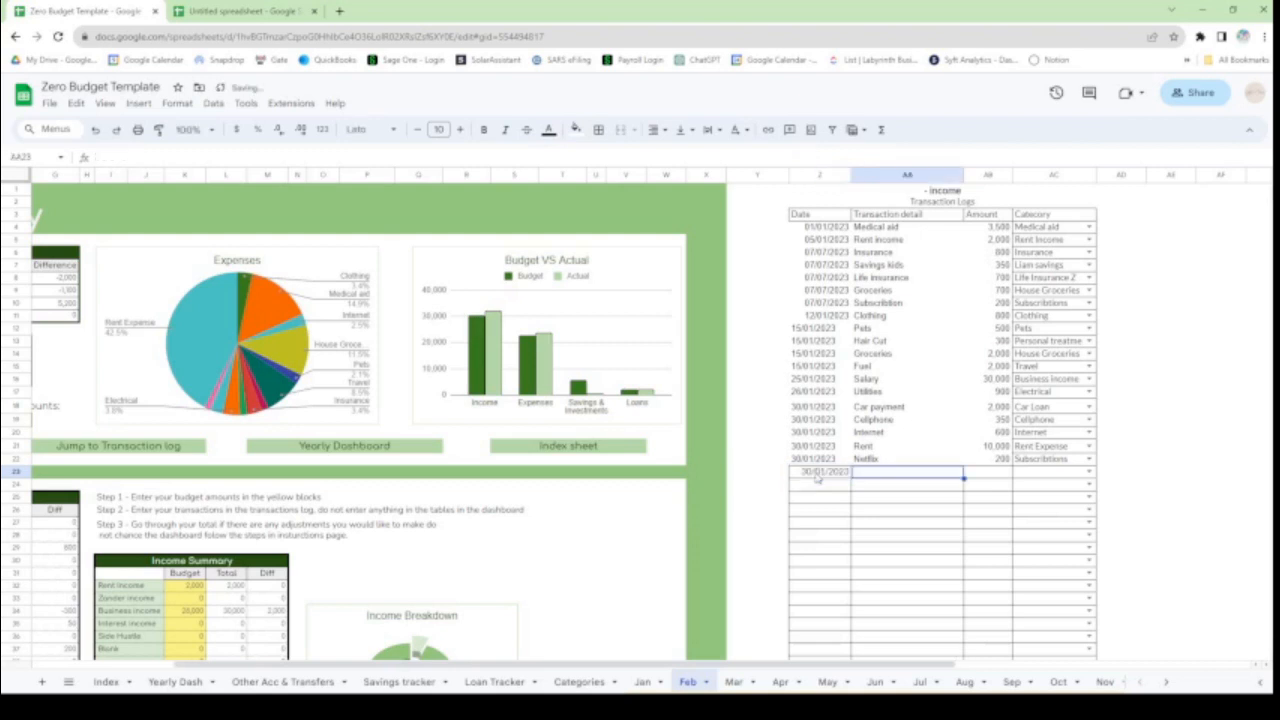
Step: Log a transaction in the 30/01/2023 row below Netflix with the detail Saving account and the amount 6000
{"action": "type", "text": "Sa"}
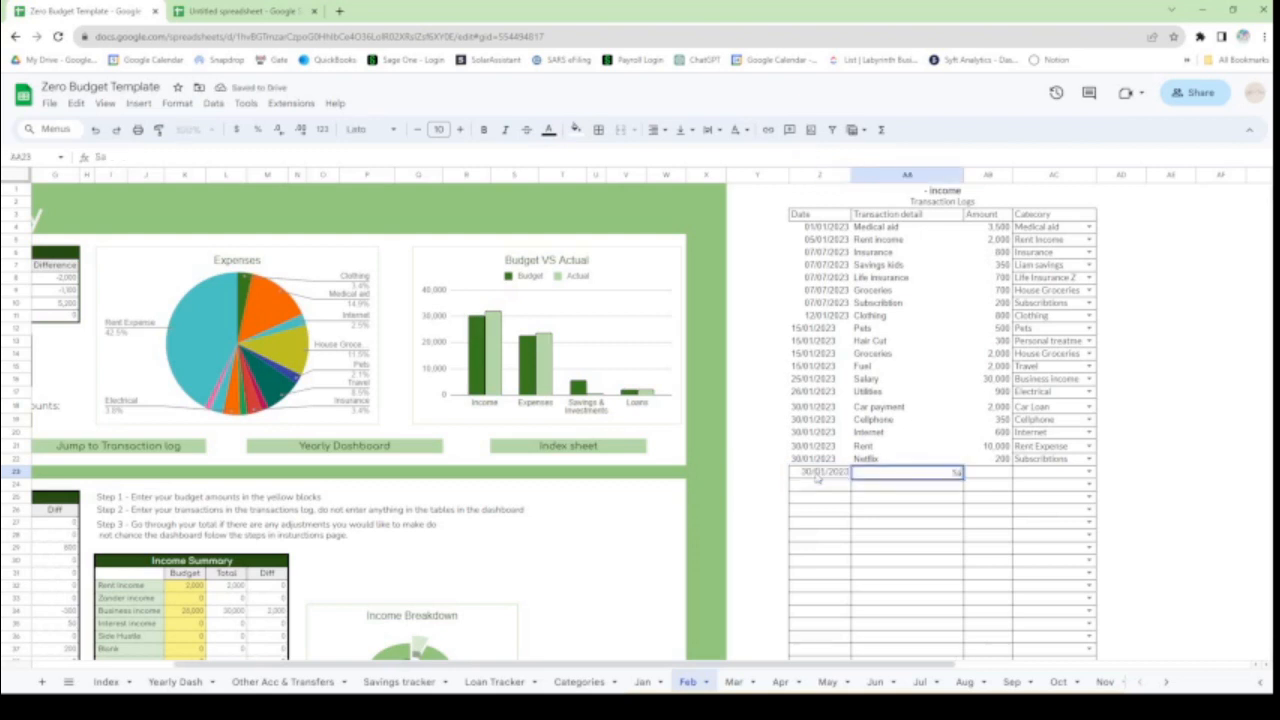
{"action": "type", "text": "ving account"}
{"action": "key", "text": "Tab"}
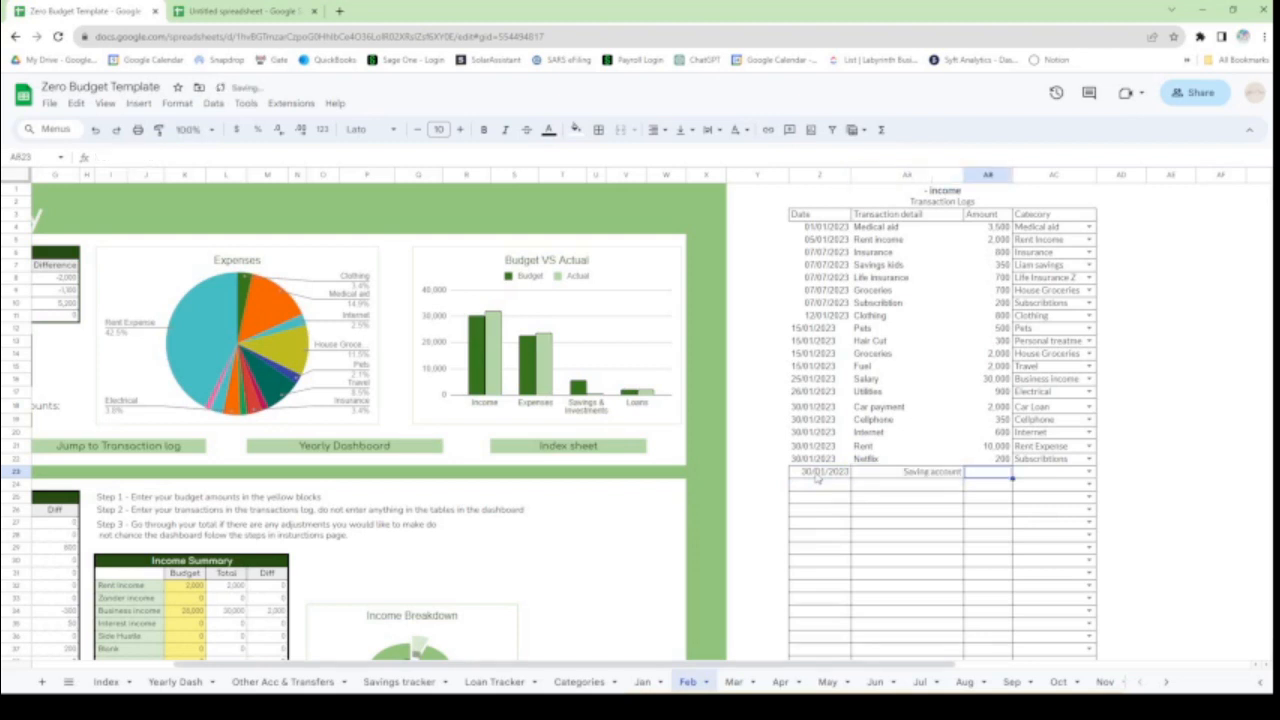
{"action": "type", "text": "6"}
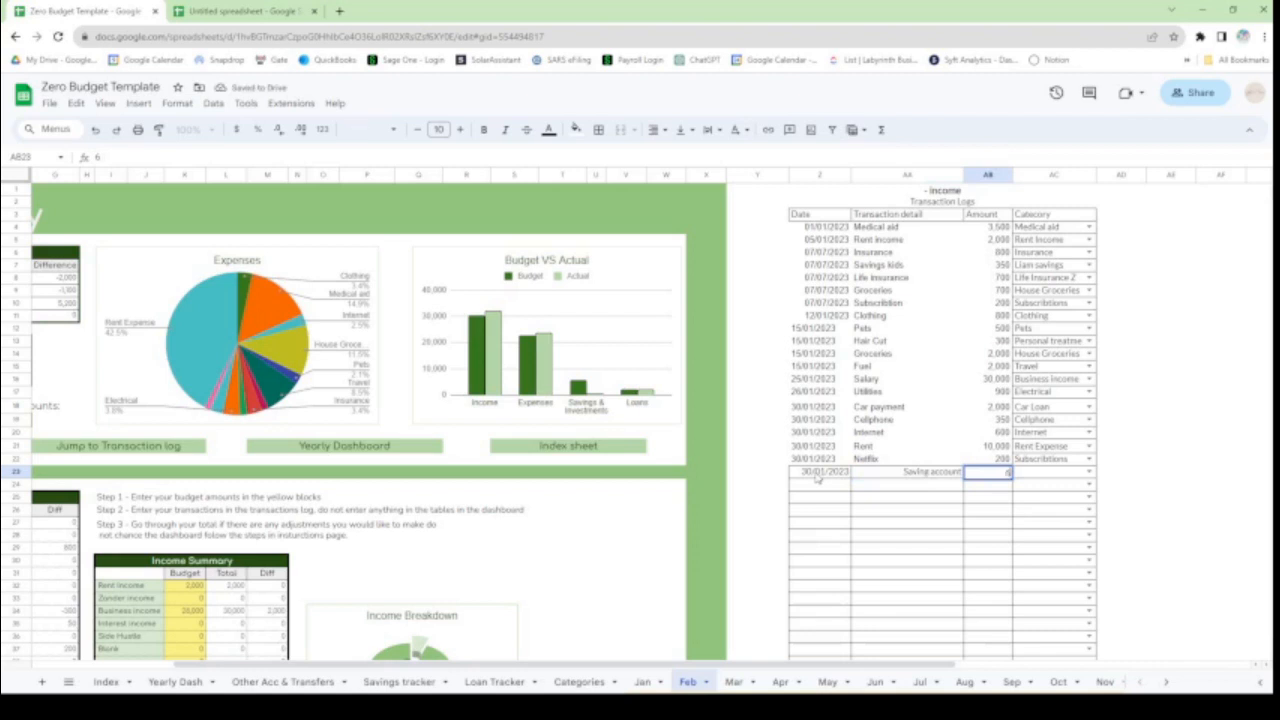
{"action": "type", "text": "000"}
Step: Categorize the Saving account transaction as 30 day Savings acc
{"action": "left_click", "coordinate": [1089, 472]}
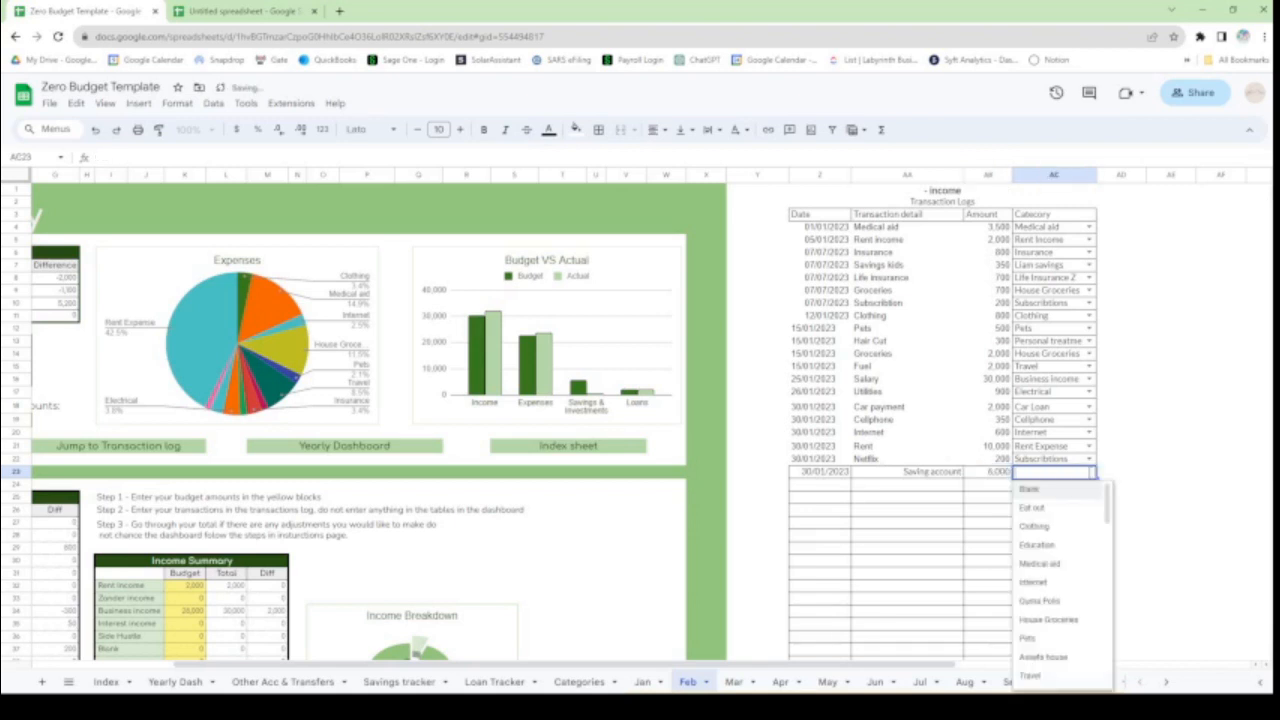
{"action": "type", "text": "sav"}
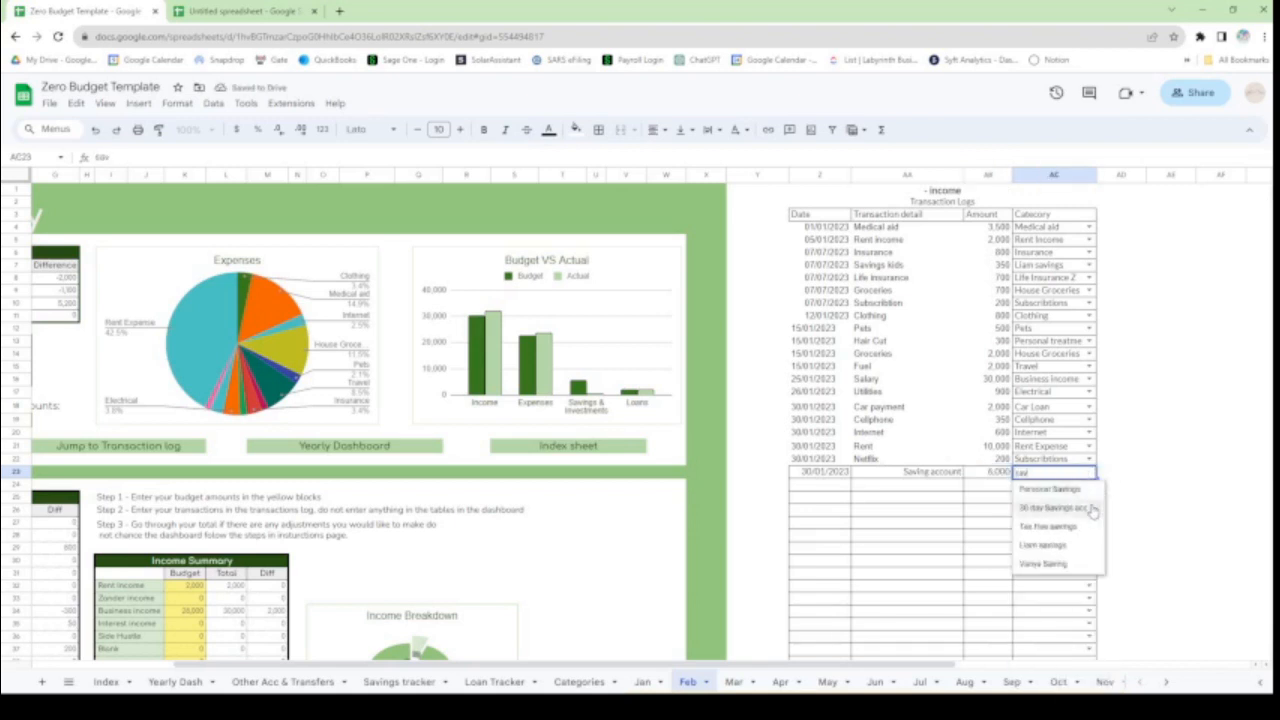
{"action": "left_click", "coordinate": [1043, 510]}
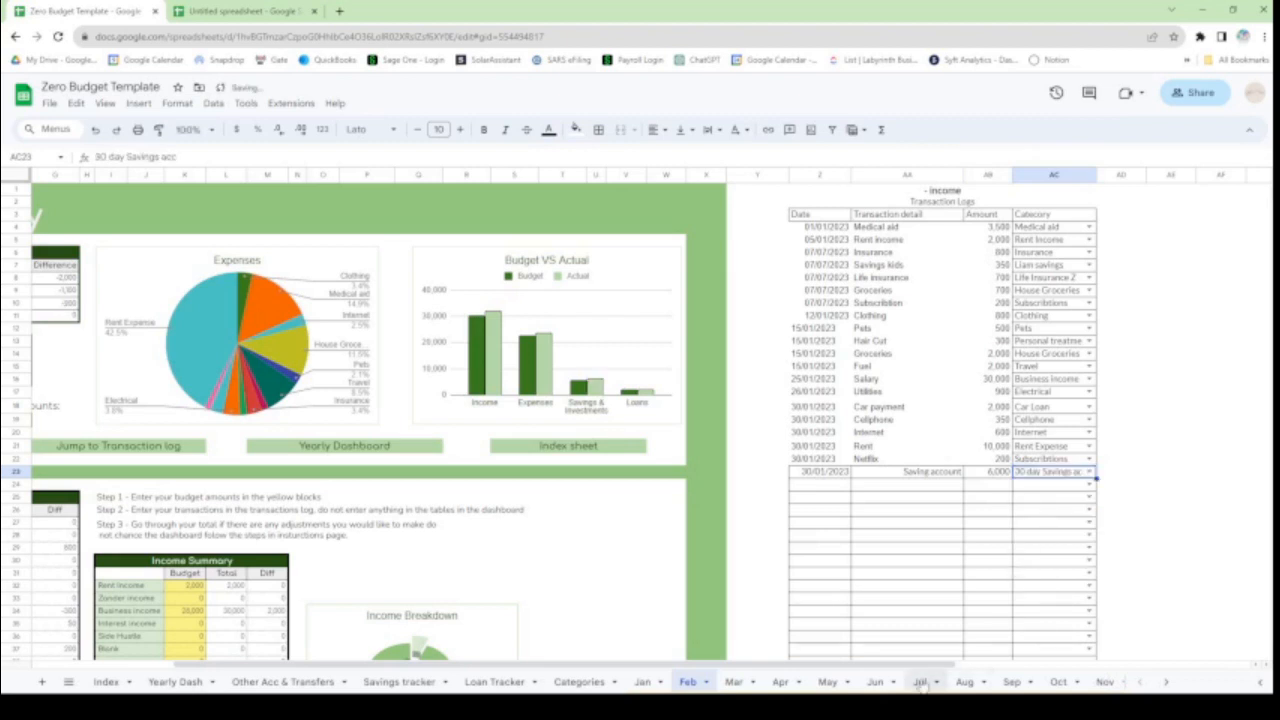
Step: Compare the Personal Savings and 30 day Savings acc budgets with the Savings & Investments total difference and the February Left to spend amount
{"action": "left_click_drag", "start_coordinate": [870, 665], "coordinate": [728, 667]}
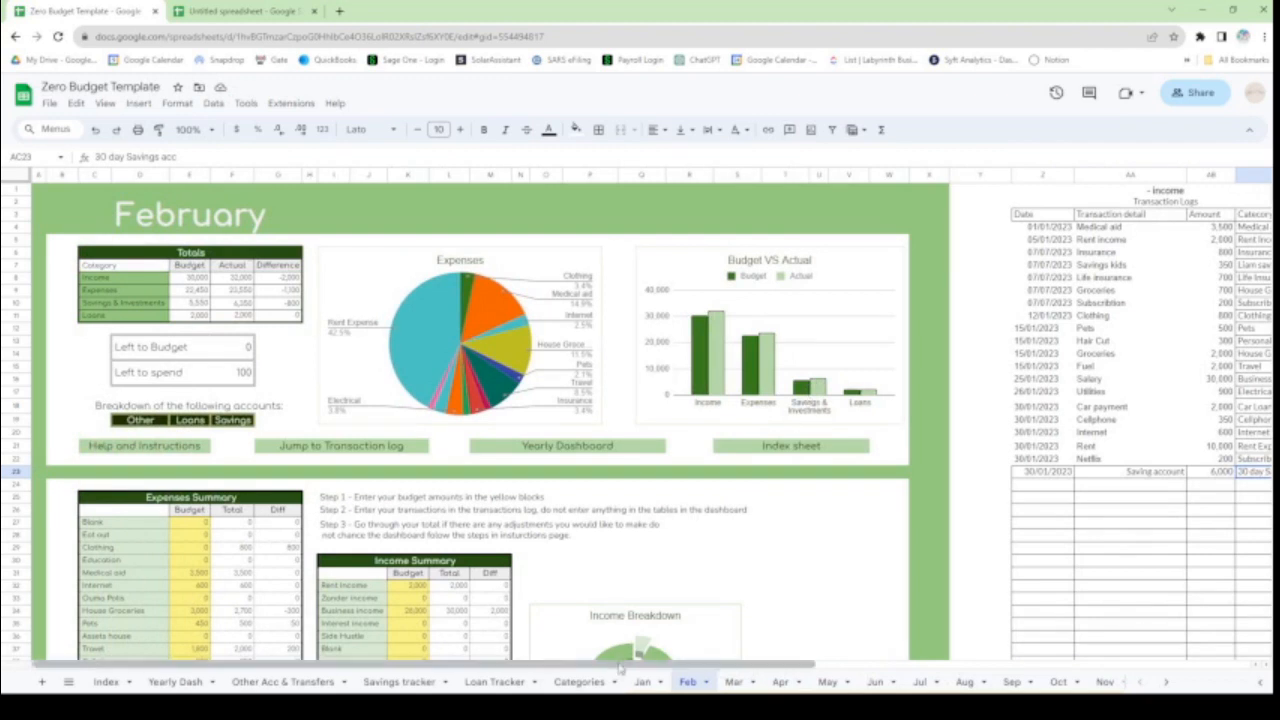
{"action": "scroll", "coordinate": [437, 567], "scroll_direction": "down", "scroll_amount": 3}
{"action": "scroll", "coordinate": [437, 567], "scroll_direction": "down", "scroll_amount": 1}
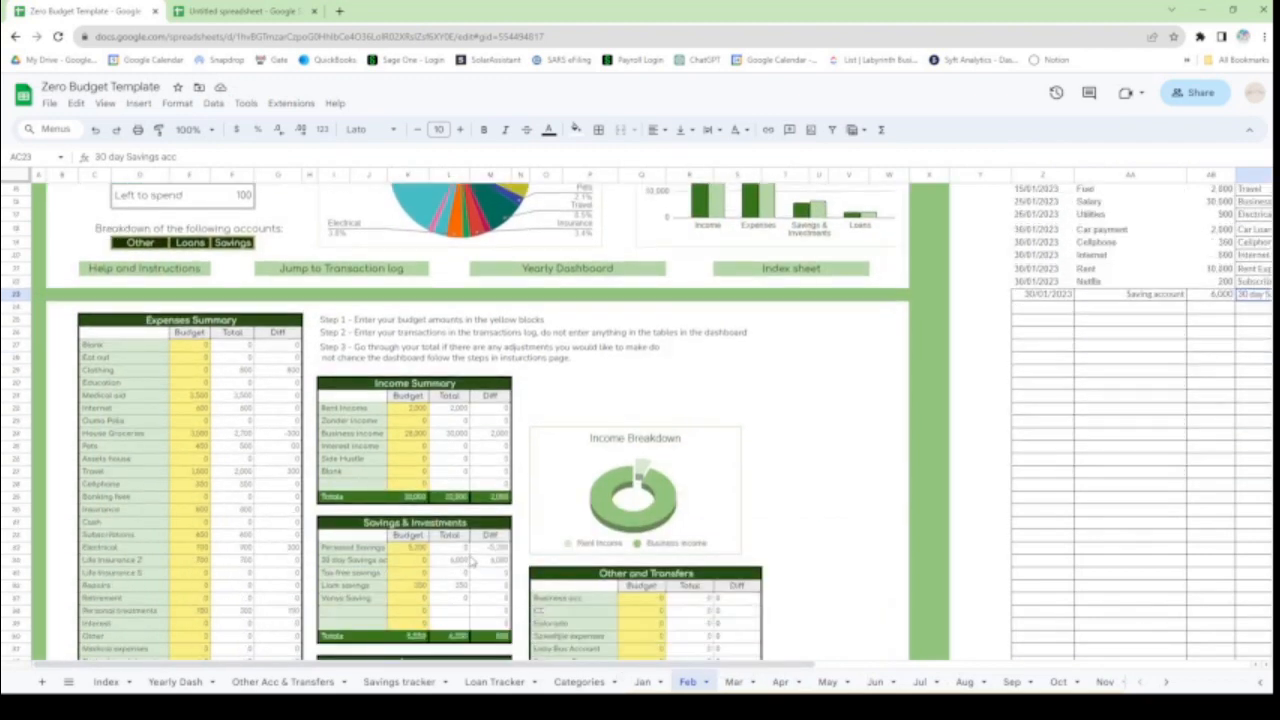
{"action": "left_click", "coordinate": [414, 549]}
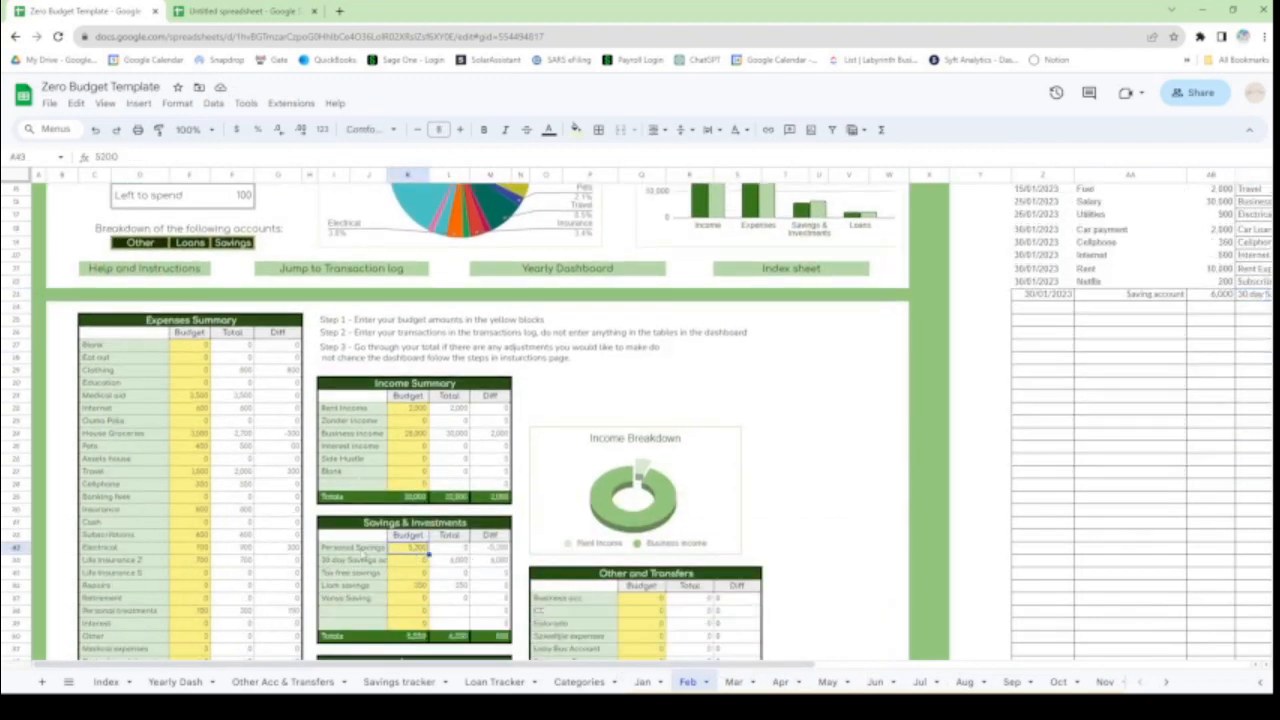
{"action": "left_click", "coordinate": [414, 566]}
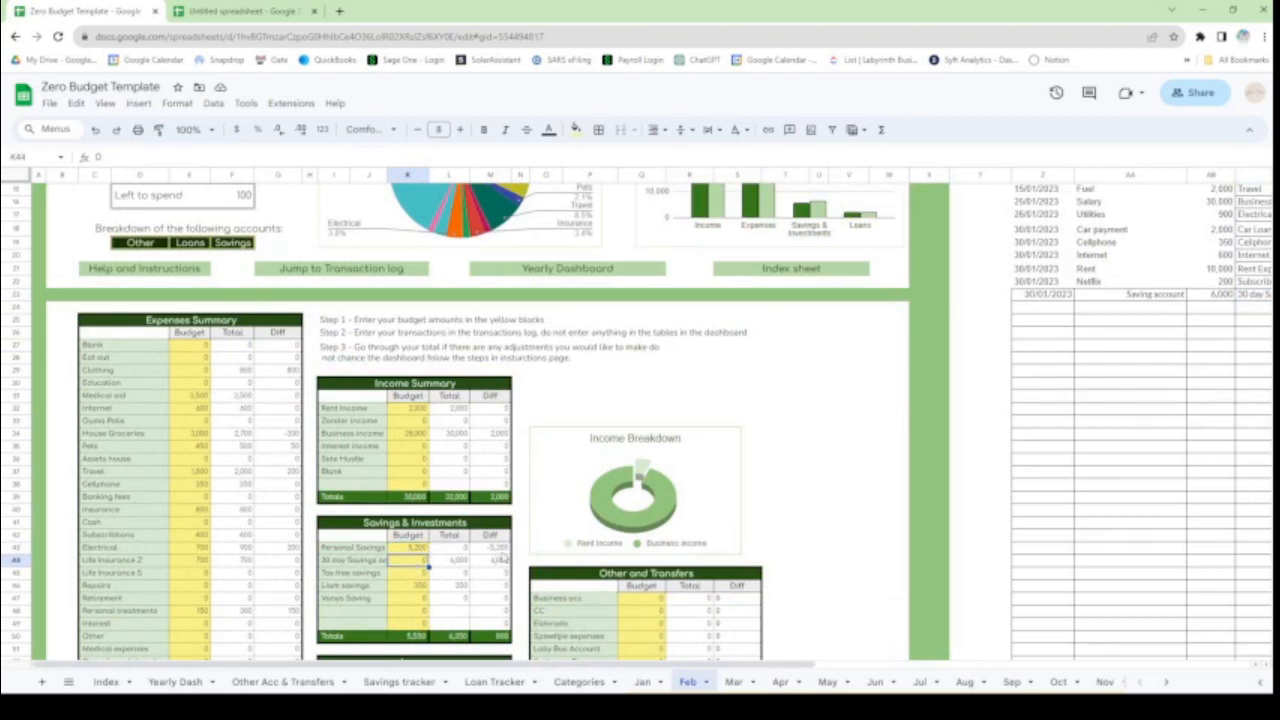
{"action": "left_click", "coordinate": [495, 636]}
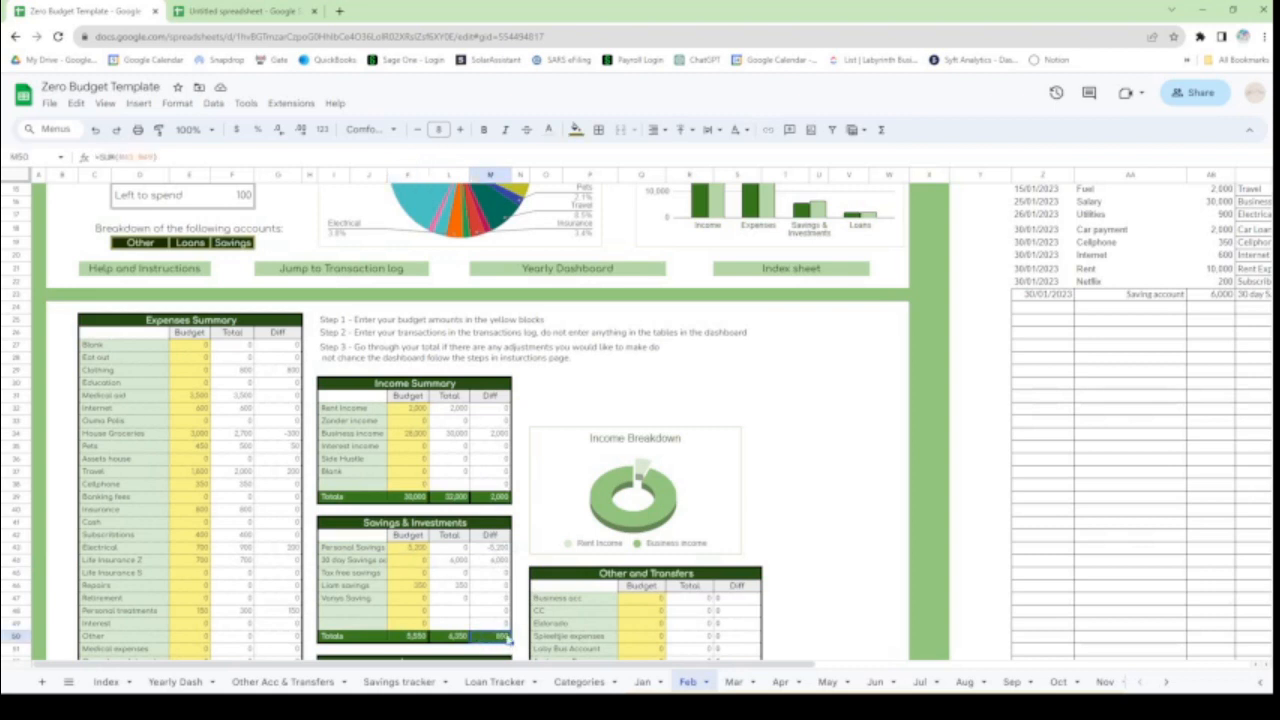
{"action": "scroll", "coordinate": [360, 515], "scroll_direction": "up", "scroll_amount": 5}
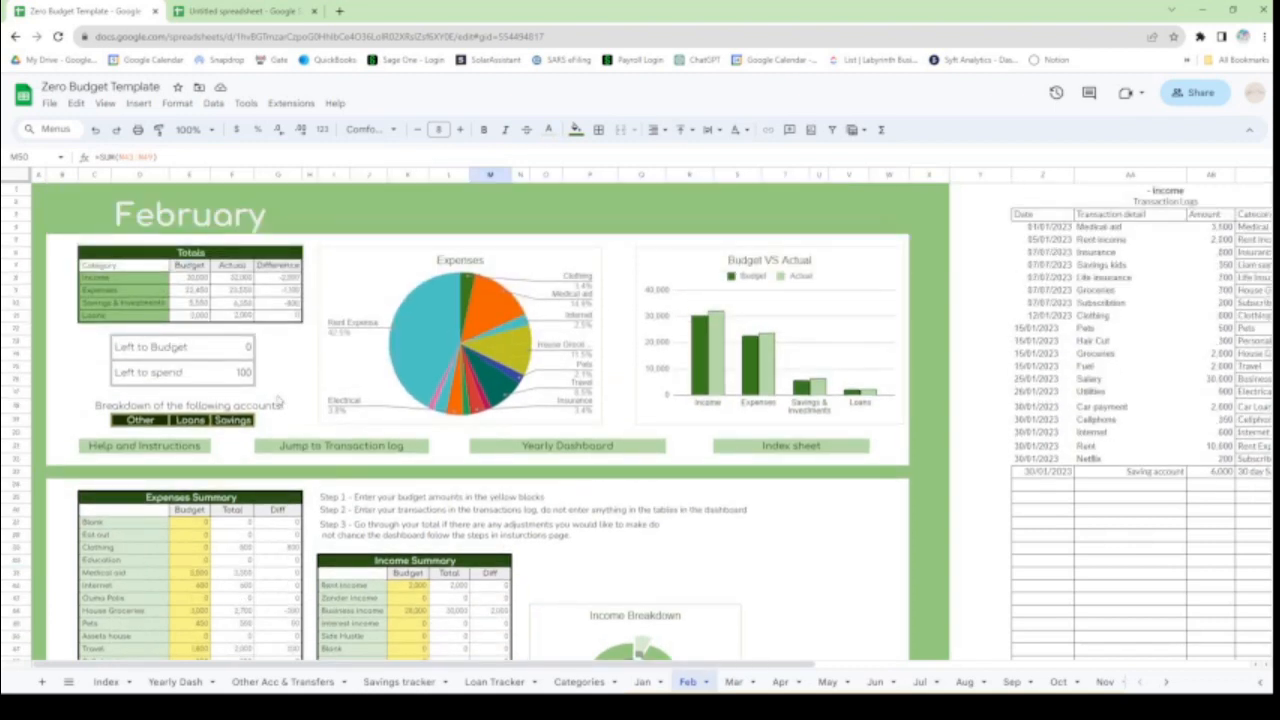
{"action": "left_click", "coordinate": [243, 379]}
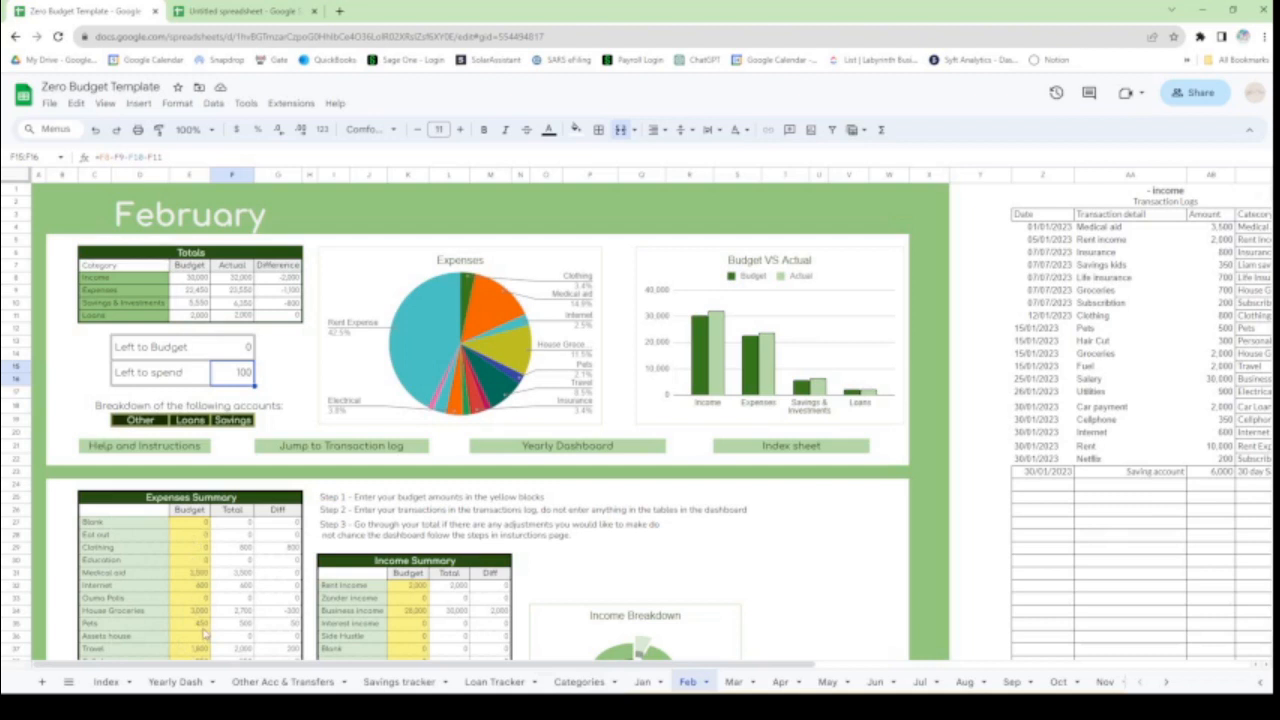
Step: Examine the Clothing budget and difference in the Expenses Summary, comparing them with the Medical aid budget
{"action": "scroll", "coordinate": [203, 634], "scroll_direction": "down", "scroll_amount": 2}
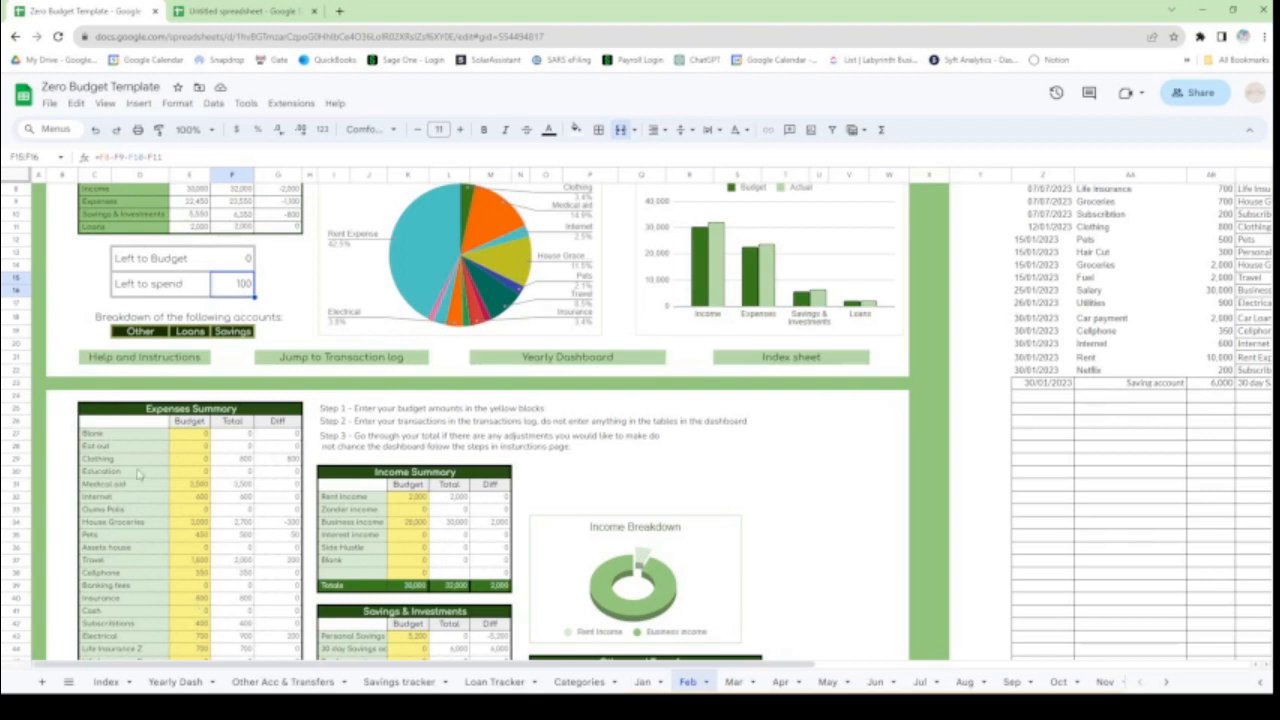
{"action": "left_click", "coordinate": [197, 461]}
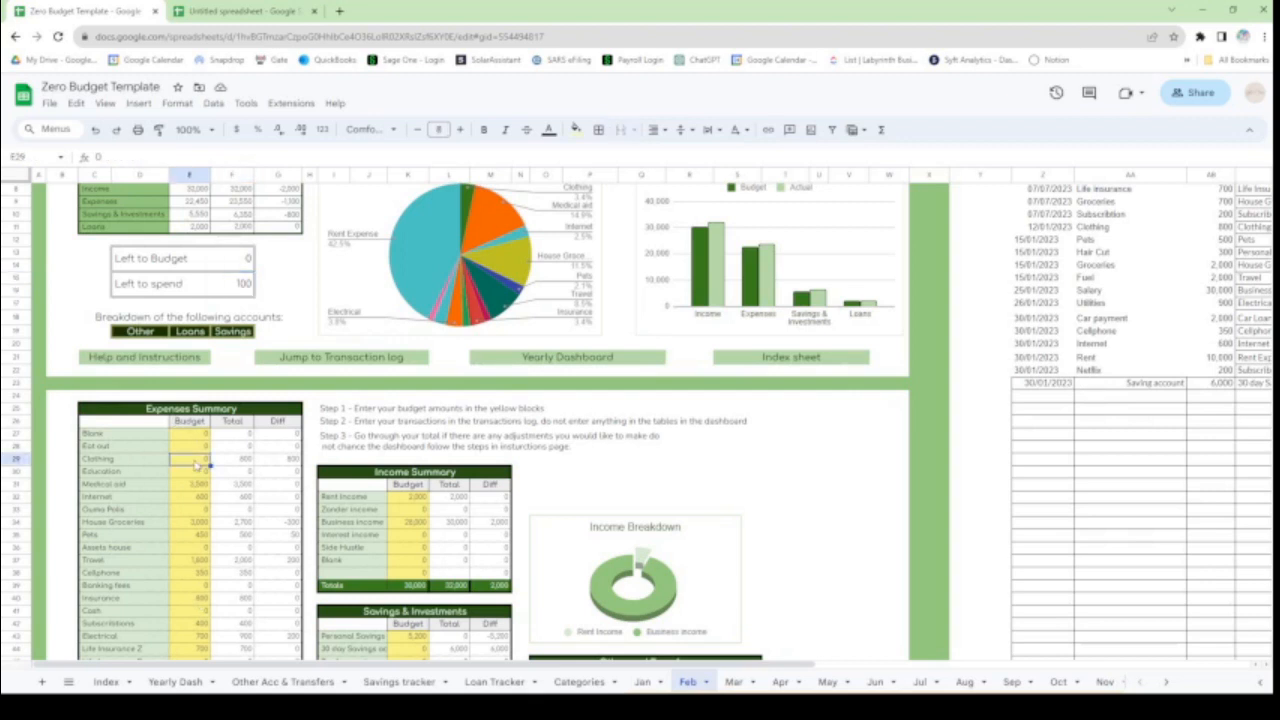
{"action": "left_click", "coordinate": [285, 459]}
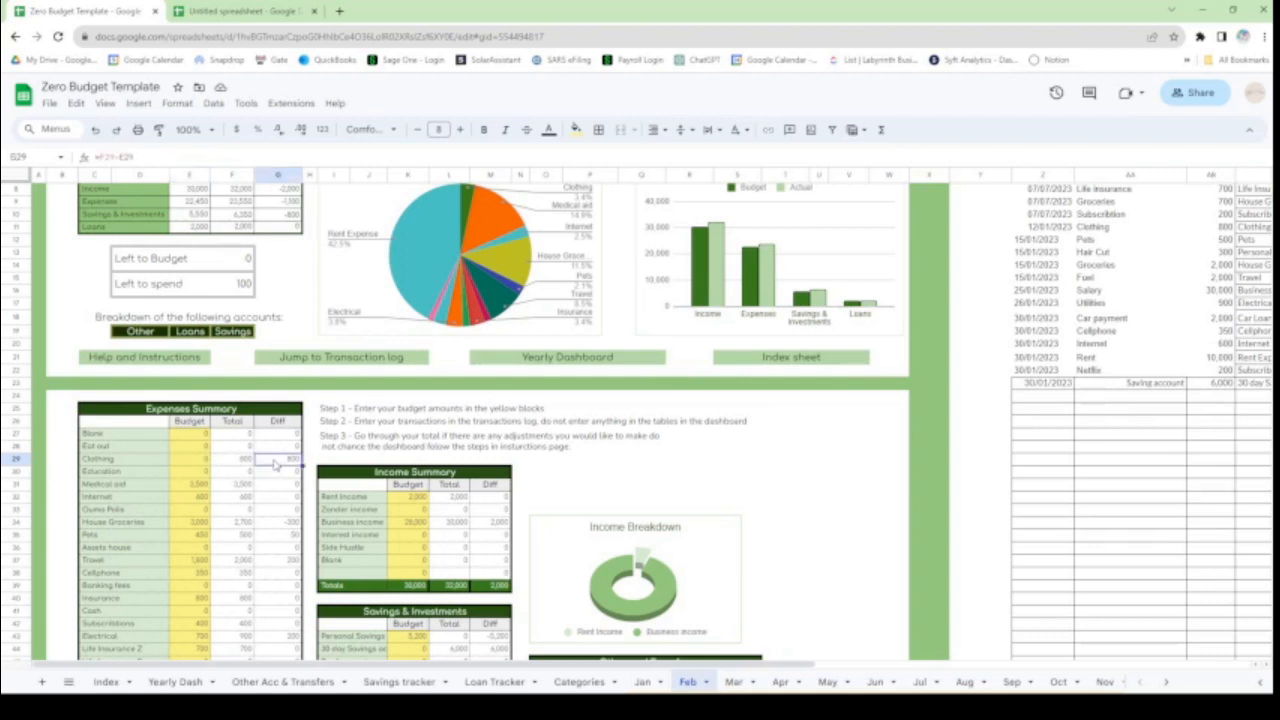
{"action": "left_click", "coordinate": [200, 463]}
{"action": "left_click", "coordinate": [203, 488]}
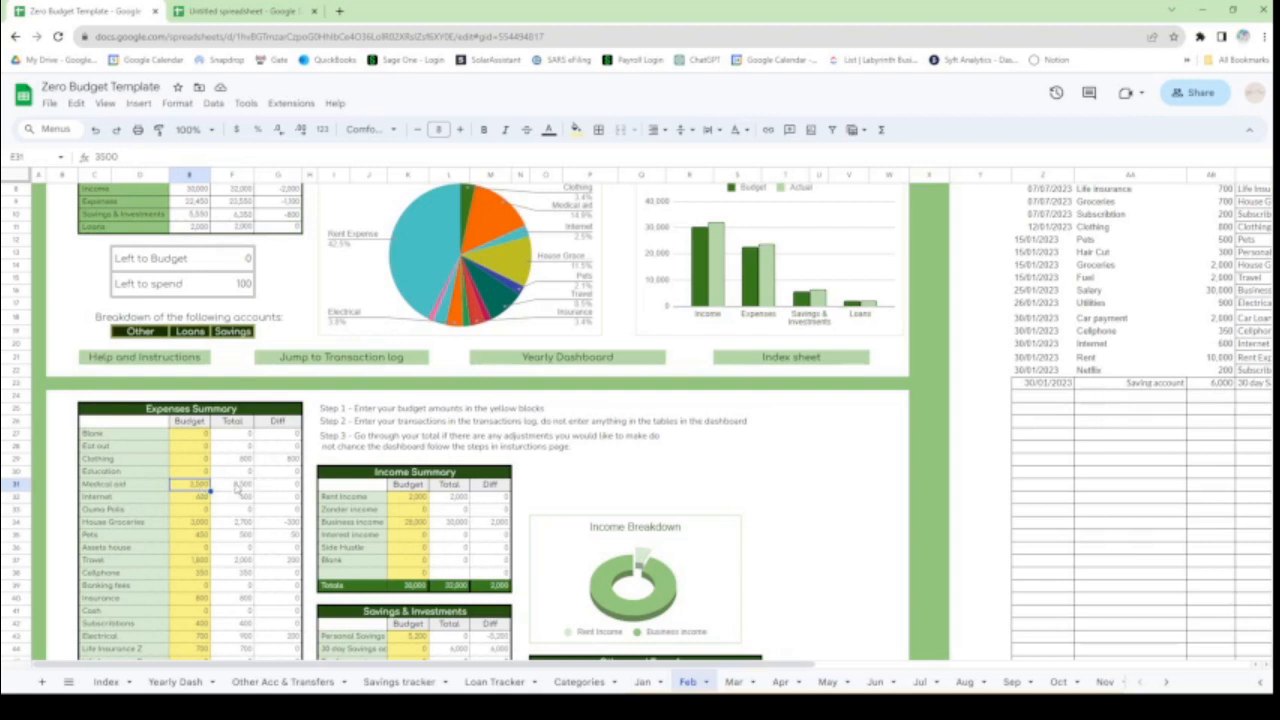
{"action": "left_click", "coordinate": [296, 459]}
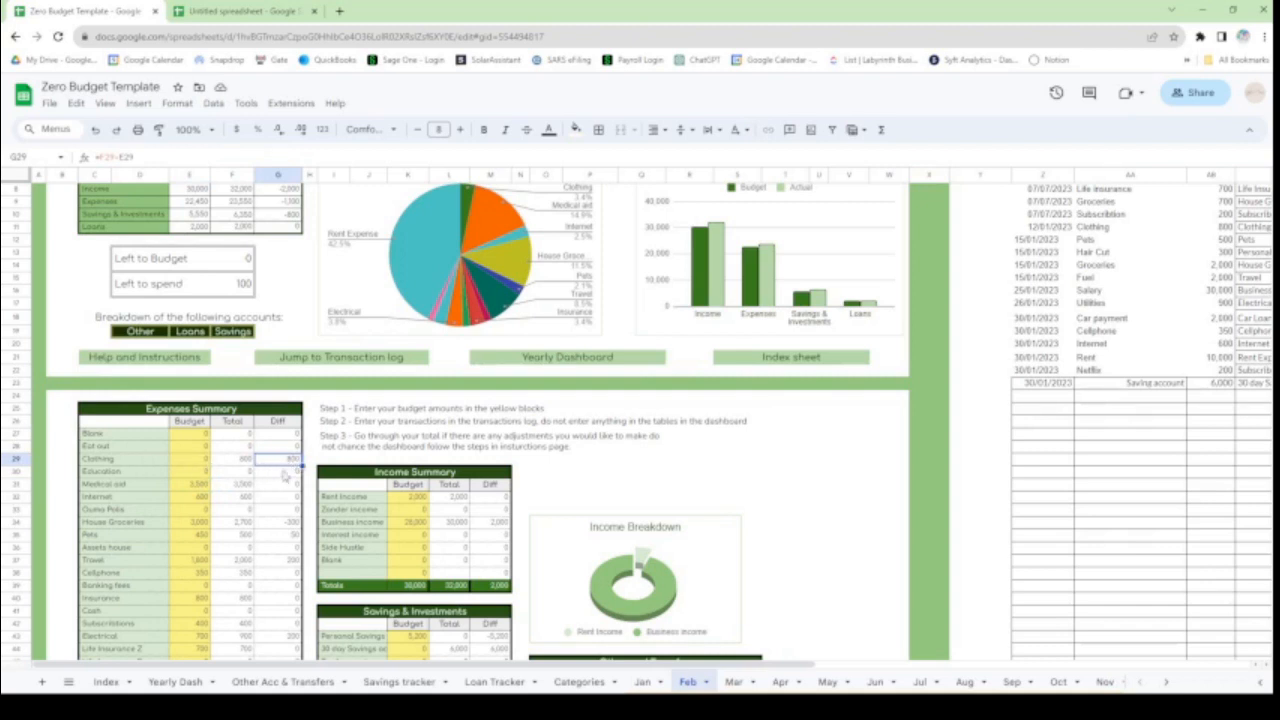
{"action": "left_click", "coordinate": [201, 463]}
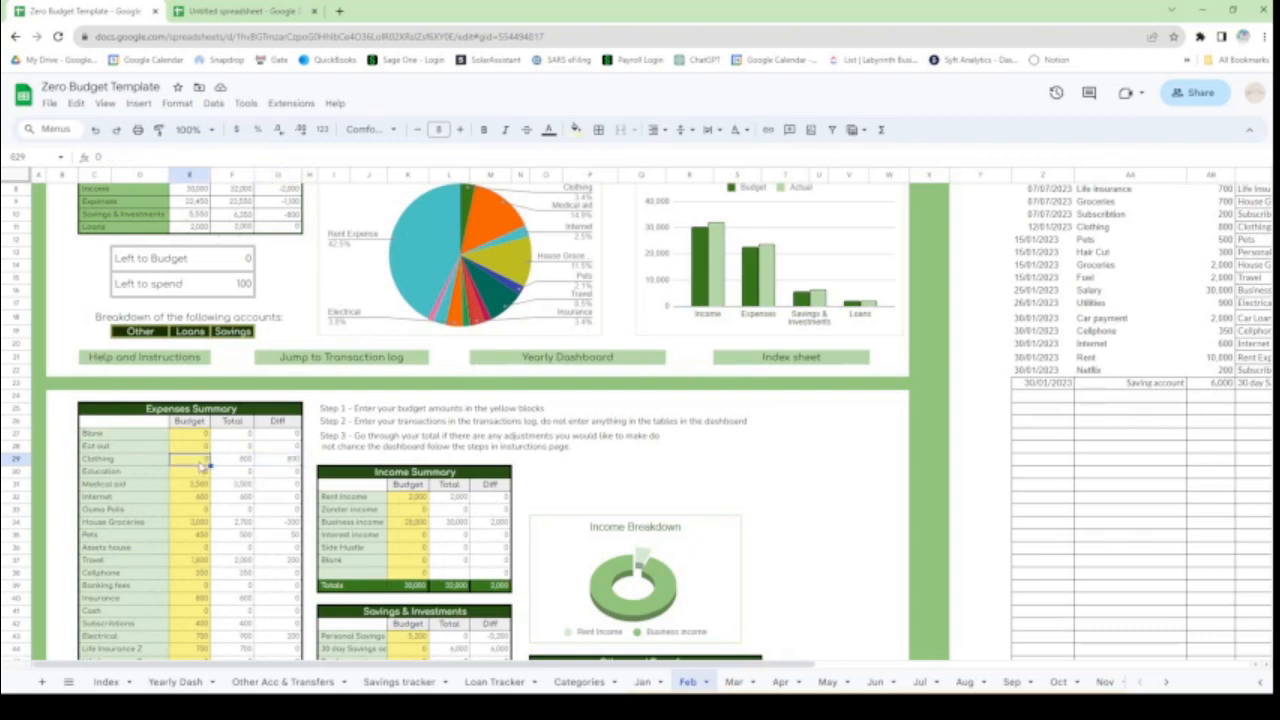
Step: Examine the differences for Medical aid, Internet, House Groceries, Pets and Travel in the Expenses Summary
{"action": "left_click", "coordinate": [274, 487]}
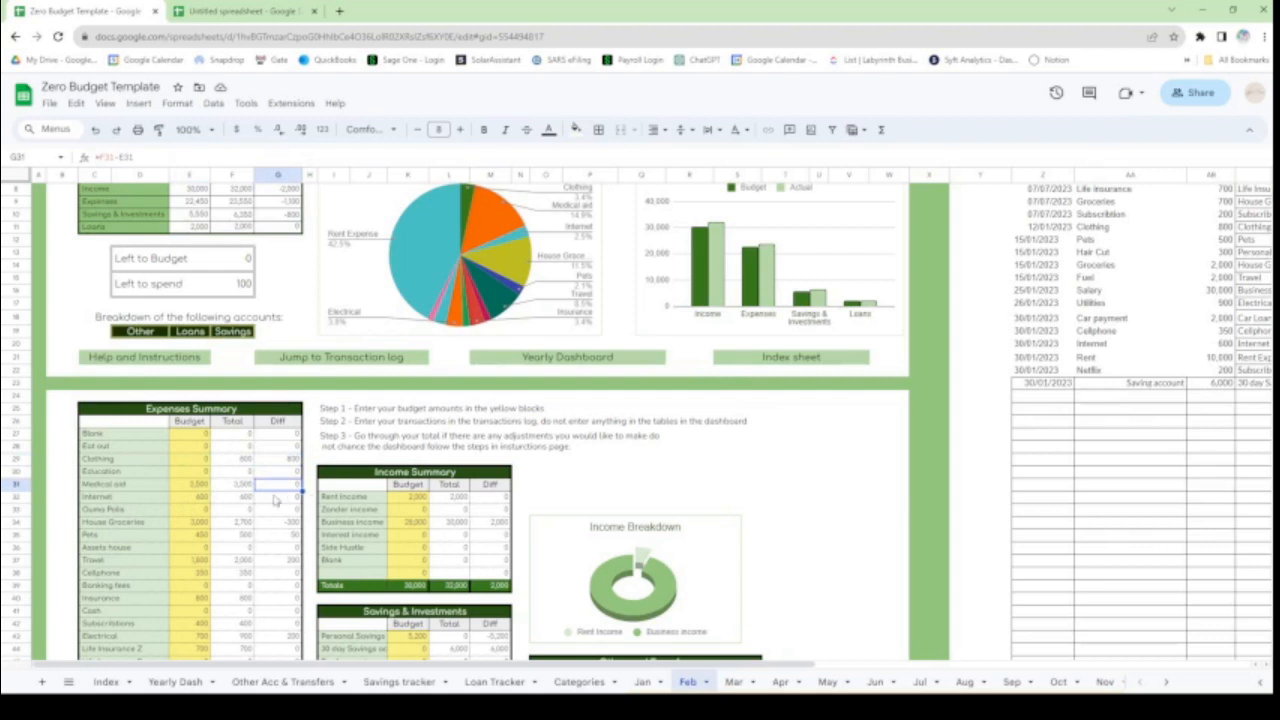
{"action": "left_click", "coordinate": [295, 496]}
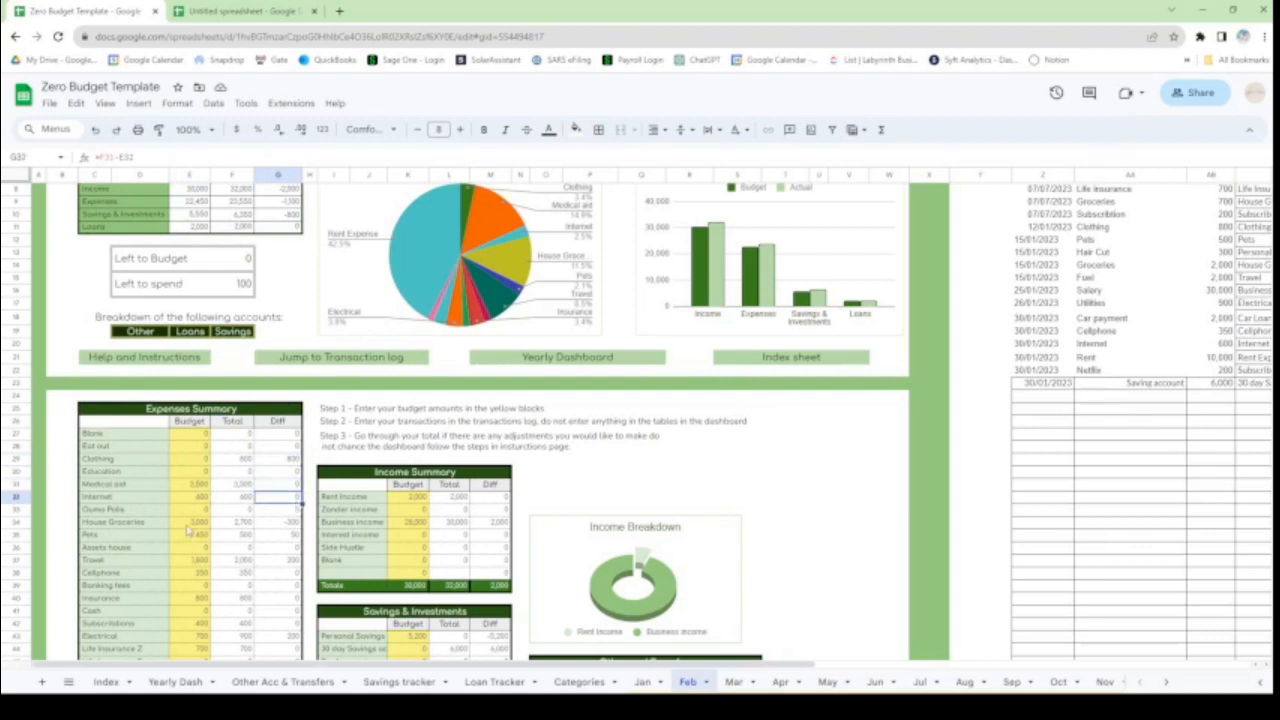
{"action": "left_click", "coordinate": [290, 524]}
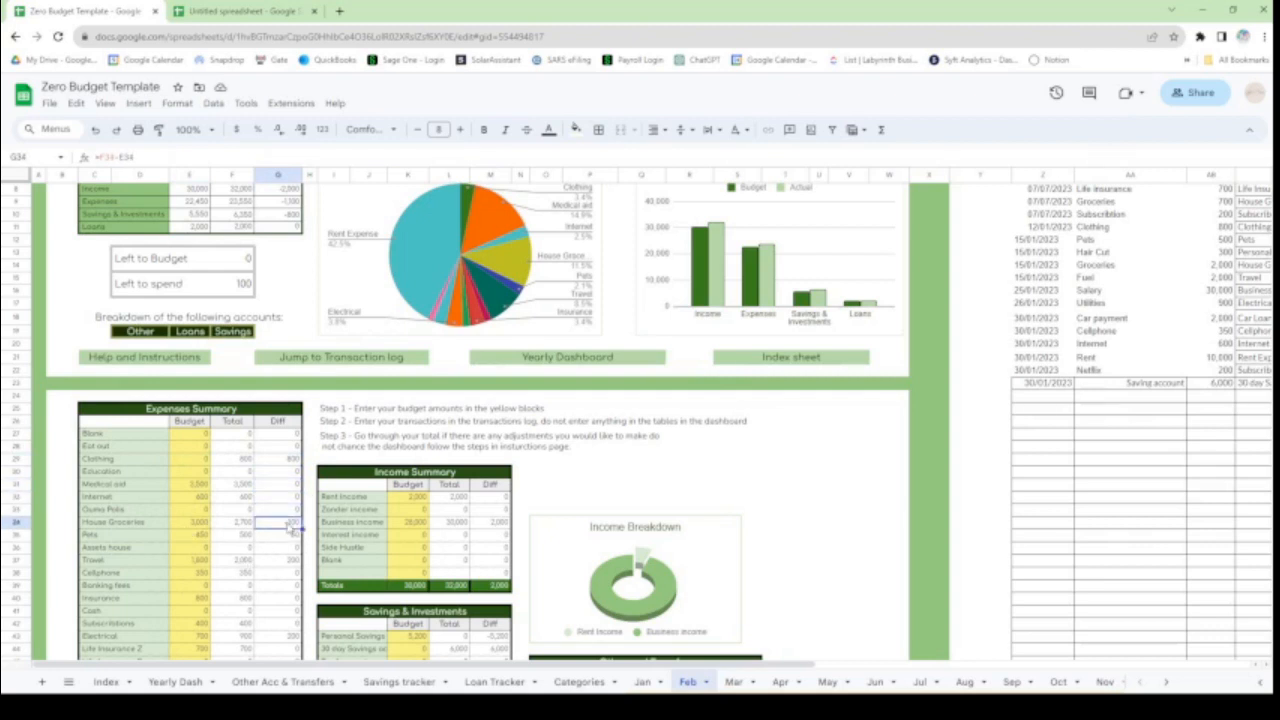
{"action": "left_click", "coordinate": [203, 528]}
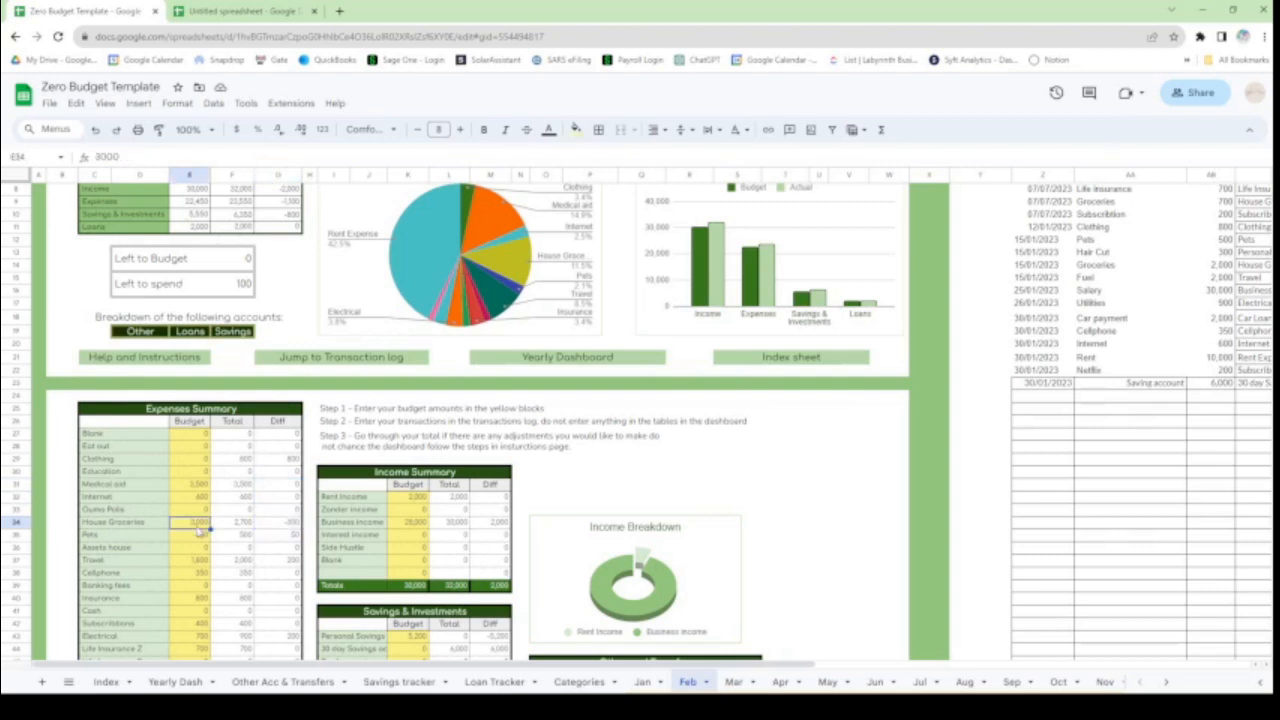
{"action": "left_click", "coordinate": [294, 538]}
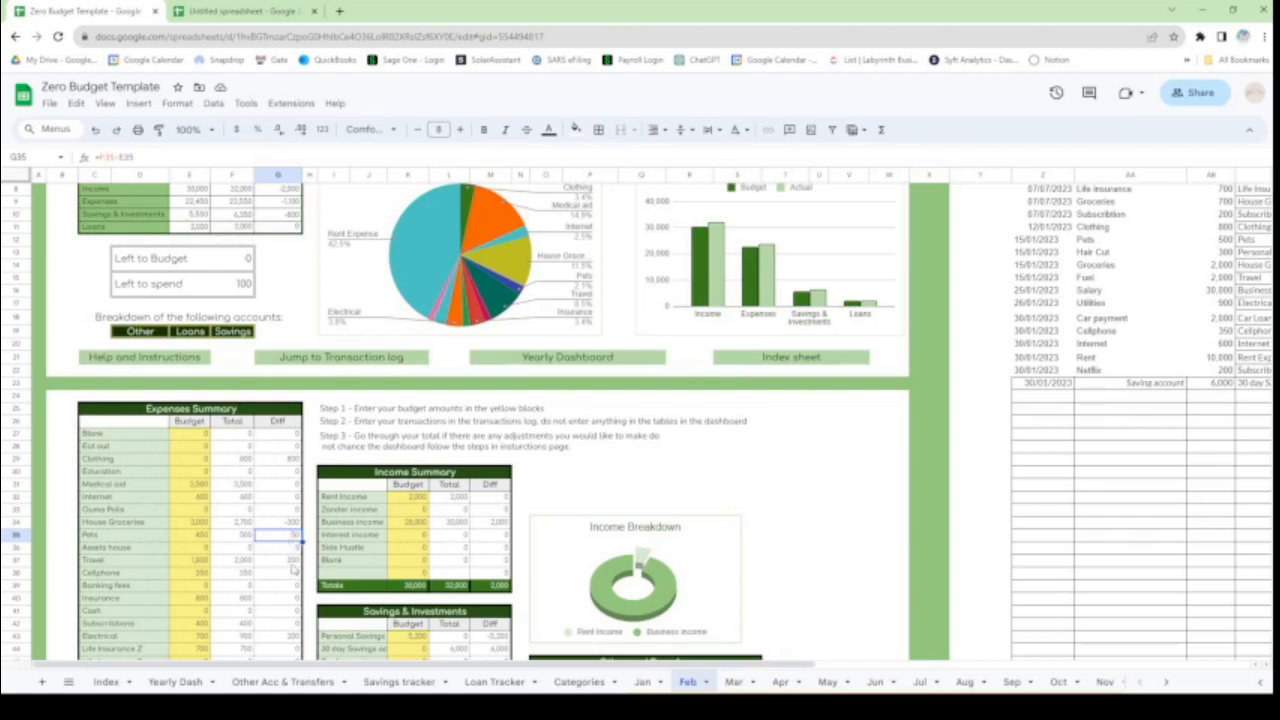
{"action": "left_click", "coordinate": [292, 563]}
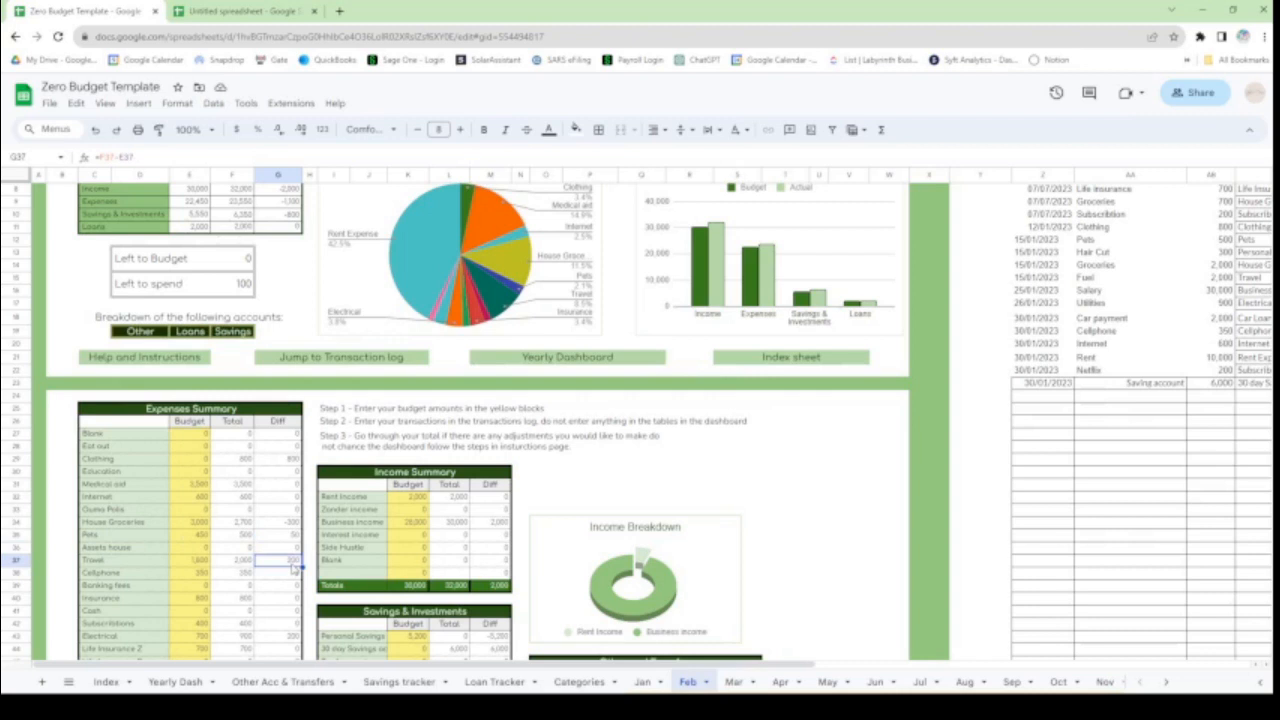
Step: Examine the differences for Cellphone, Subscriptions, Electrical, Personal treatments and Rent Expense, plus the Car Loan difference under Loans
{"action": "scroll", "coordinate": [293, 568], "scroll_direction": "down", "scroll_amount": 2}
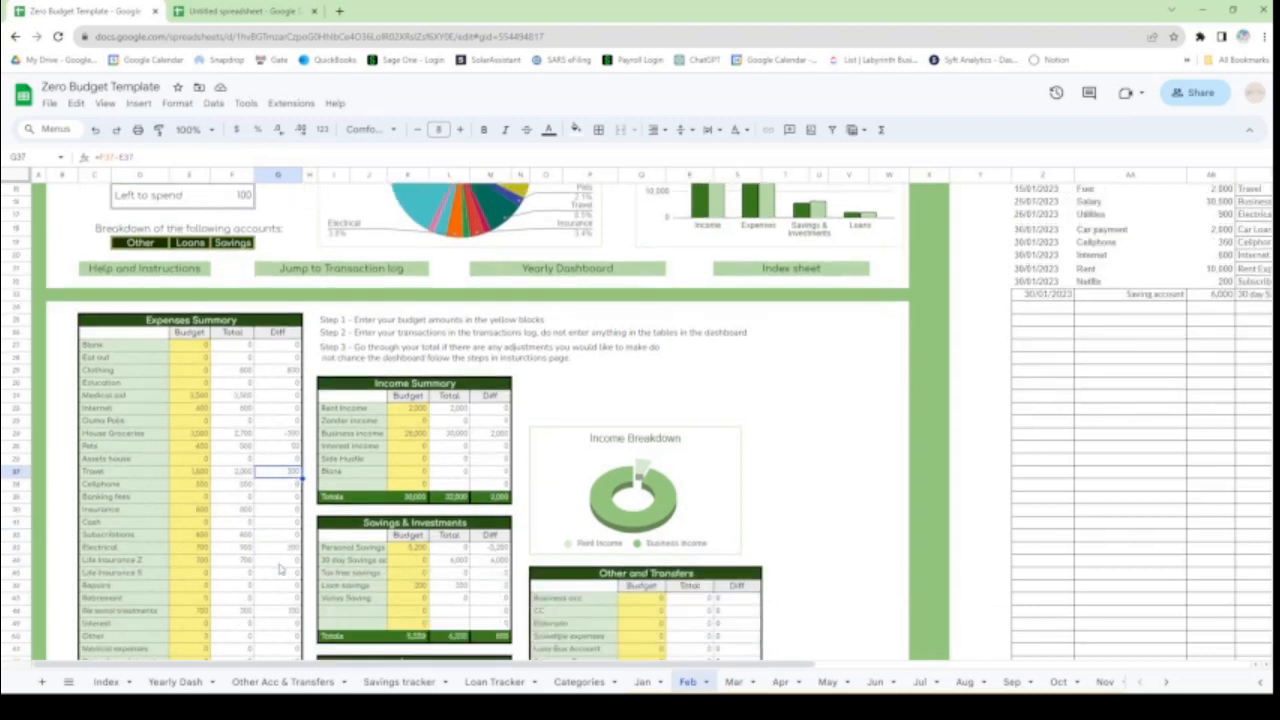
{"action": "left_click", "coordinate": [285, 488]}
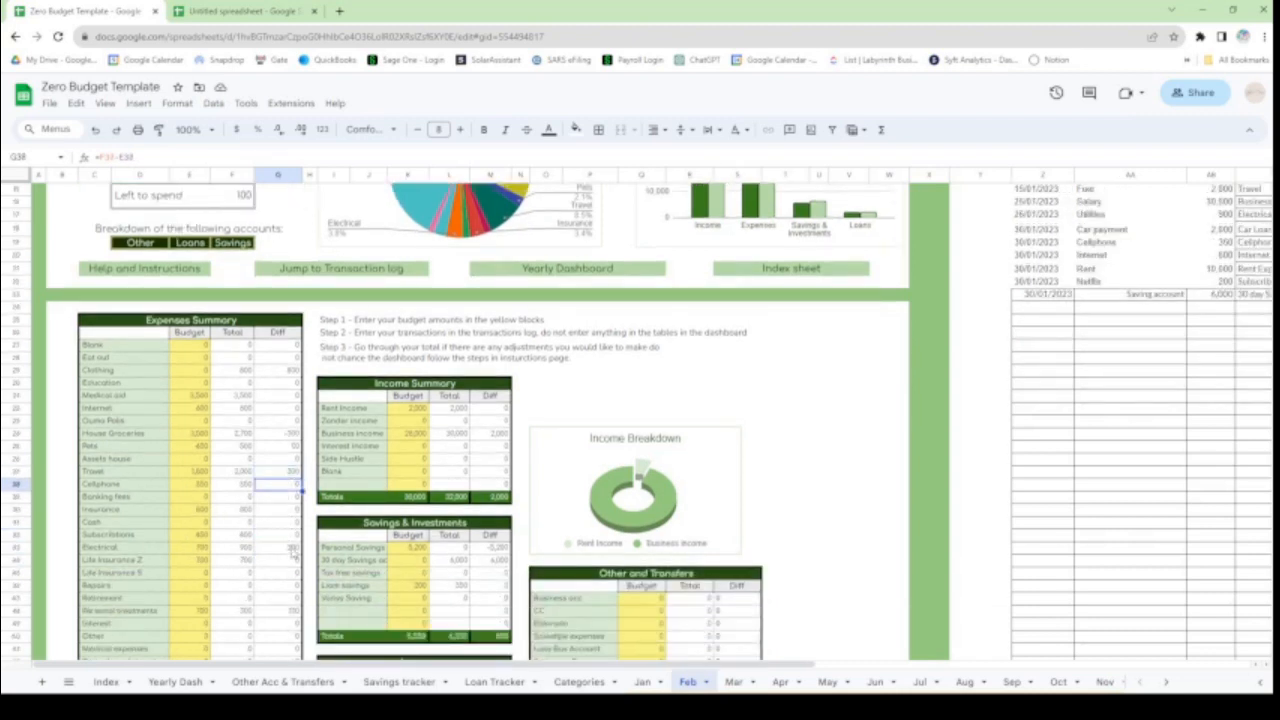
{"action": "left_click", "coordinate": [291, 538]}
{"action": "left_click", "coordinate": [291, 550]}
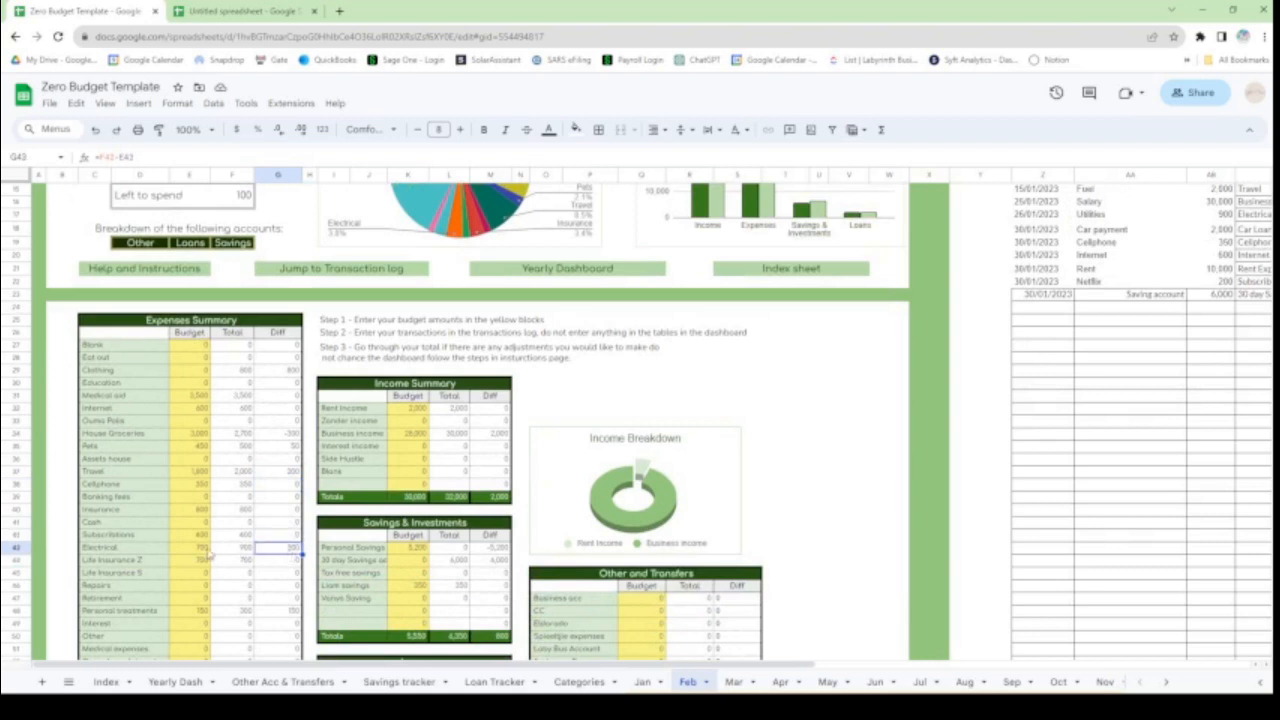
{"action": "left_click", "coordinate": [290, 611]}
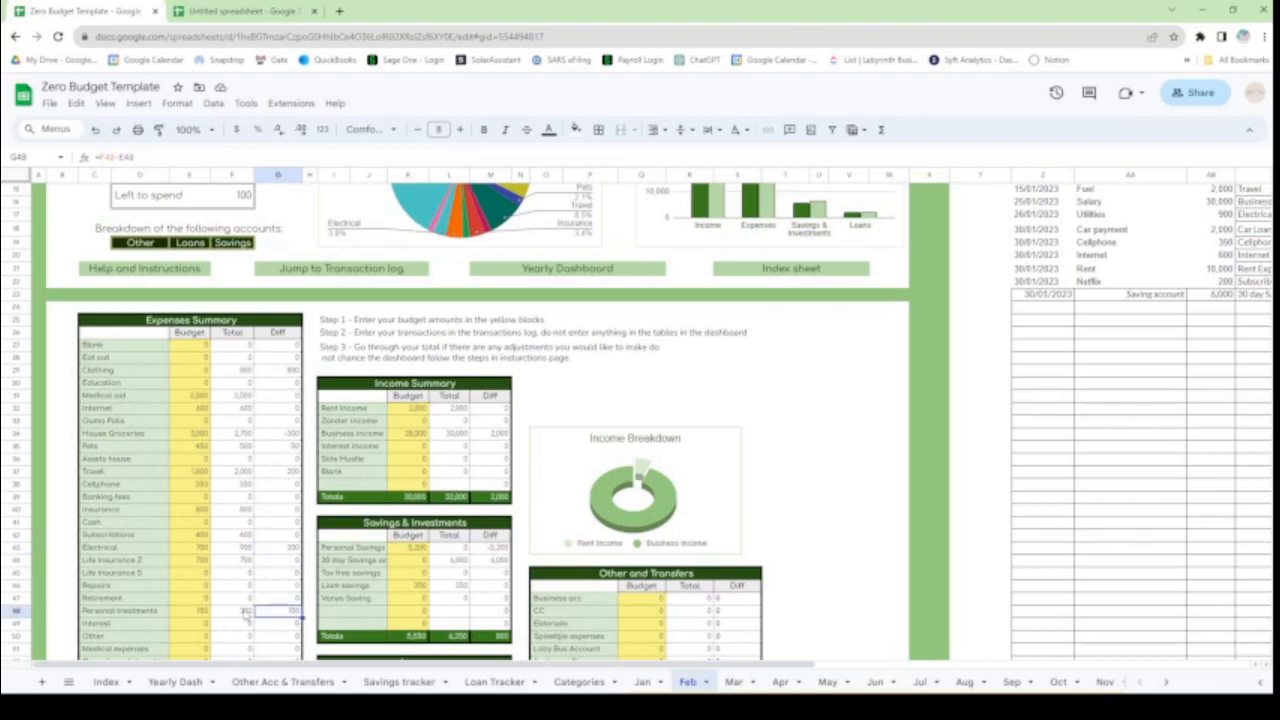
{"action": "scroll", "coordinate": [294, 617], "scroll_direction": "down", "scroll_amount": 4}
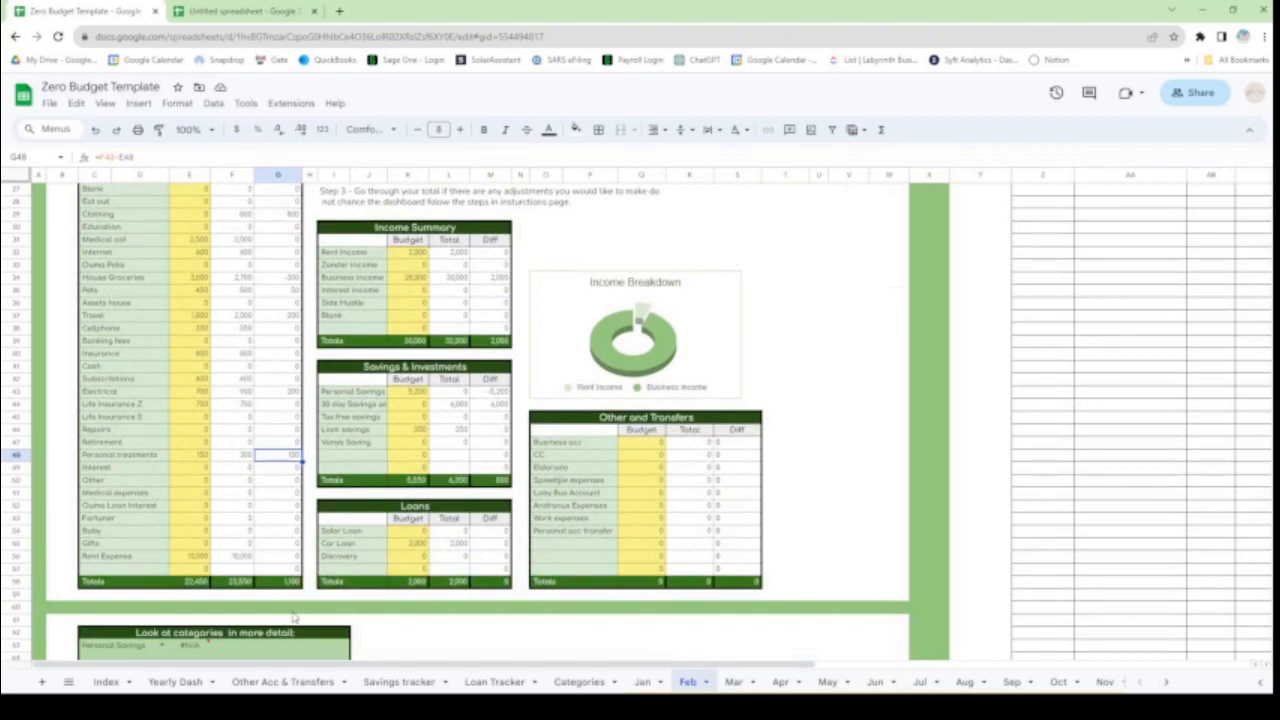
{"action": "left_click", "coordinate": [279, 559]}
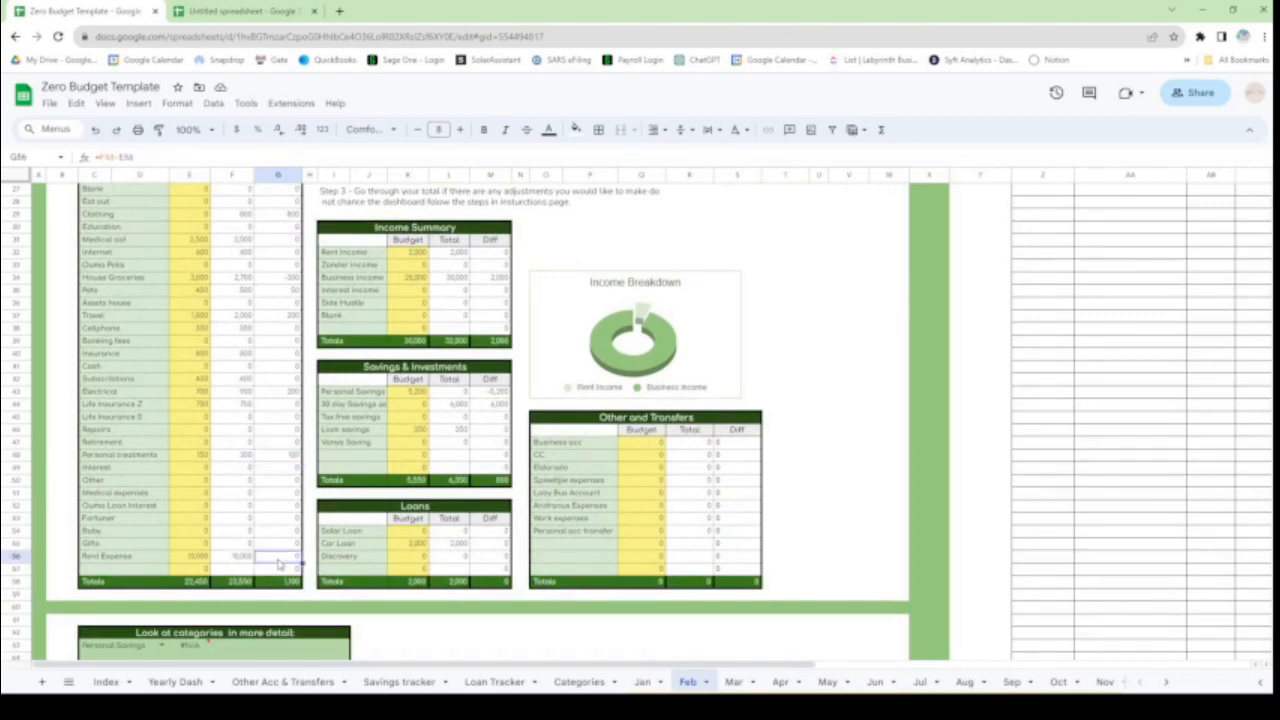
{"action": "scroll", "coordinate": [279, 563], "scroll_direction": "up", "scroll_amount": 1}
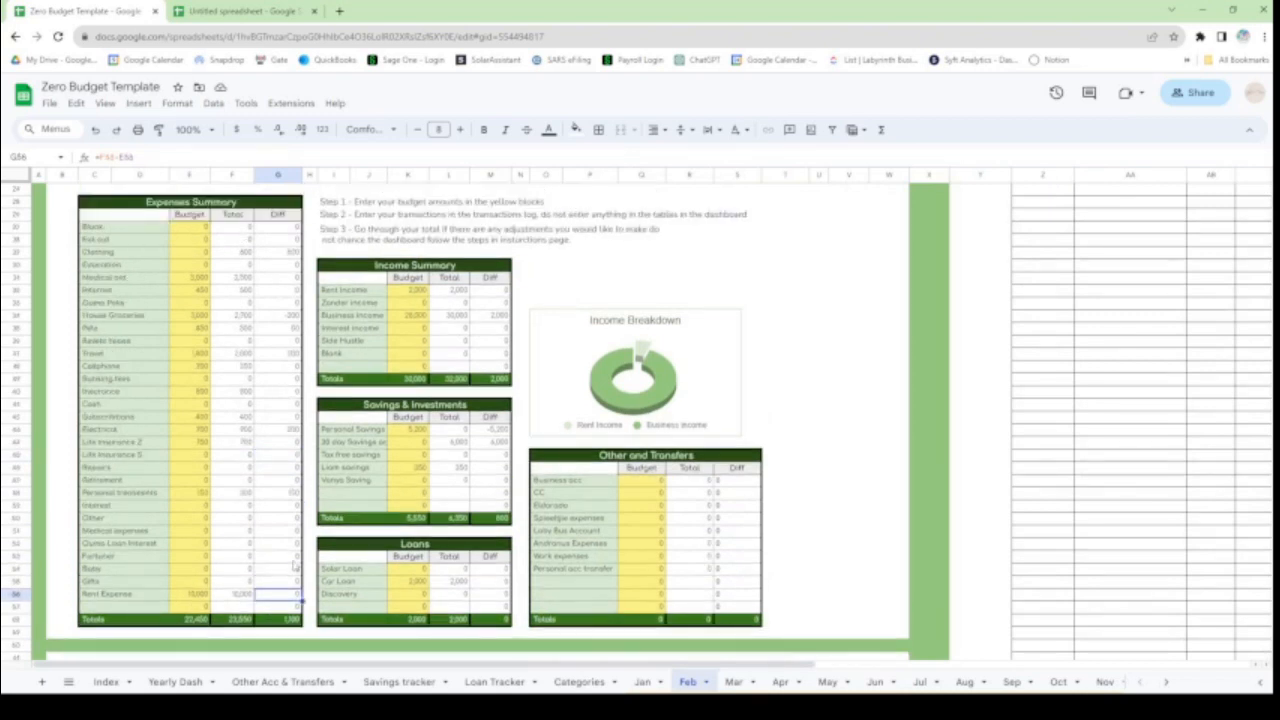
{"action": "left_click", "coordinate": [492, 582]}
Step: Follow the Yearly Dashboard link on the February sheet to open the Yearly Dash sheet
{"action": "scroll", "coordinate": [462, 610], "scroll_direction": "up", "scroll_amount": 5}
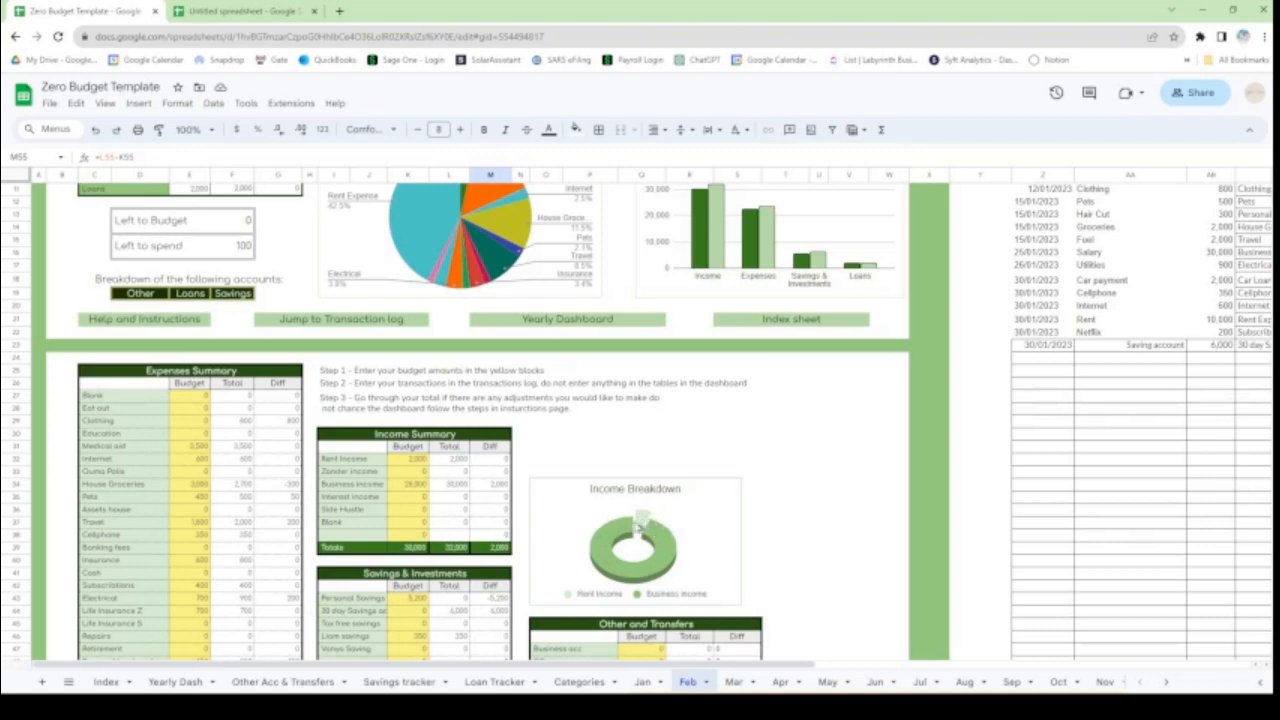
{"action": "scroll", "coordinate": [636, 528], "scroll_direction": "up", "scroll_amount": 3}
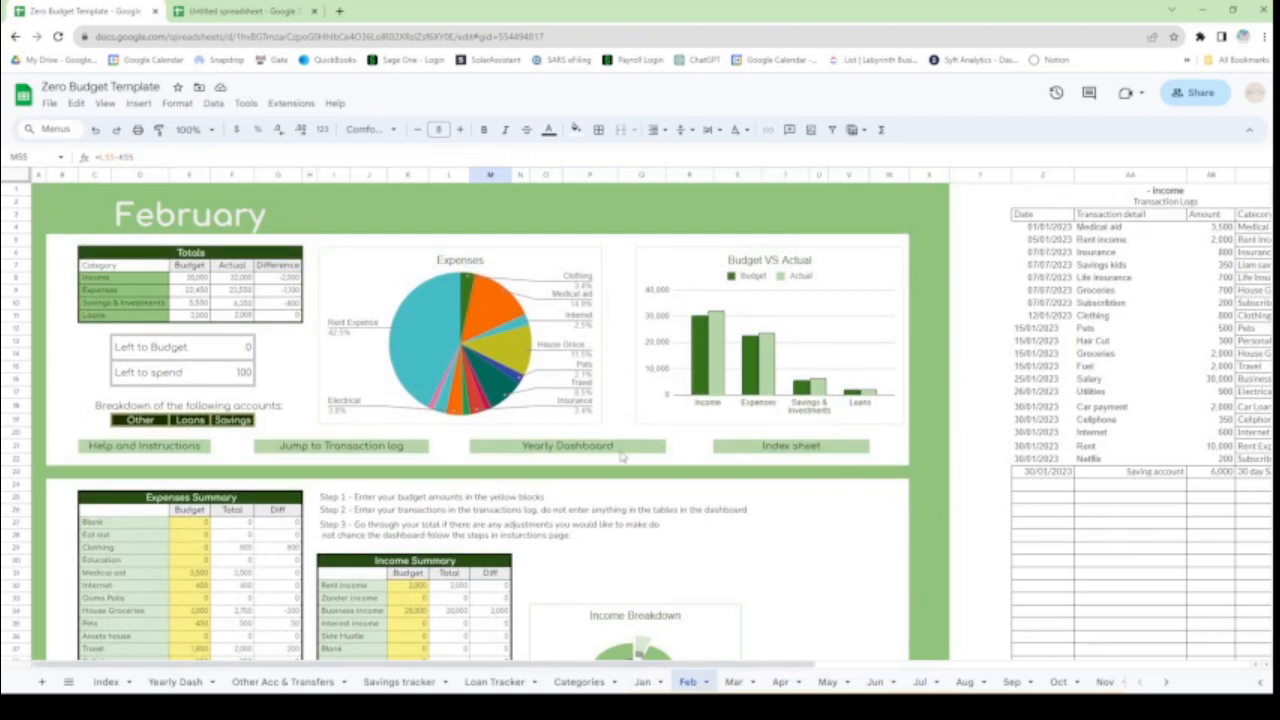
{"action": "left_click", "coordinate": [553, 450]}
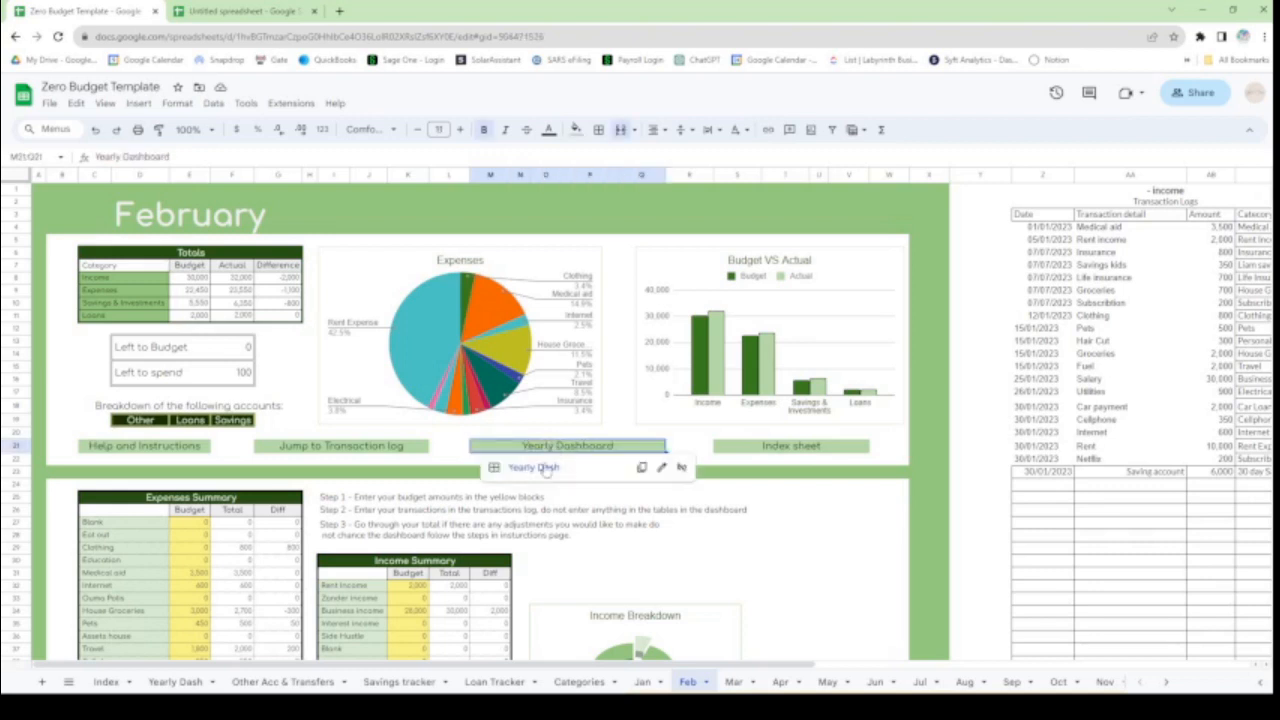
{"action": "left_click", "coordinate": [546, 470]}
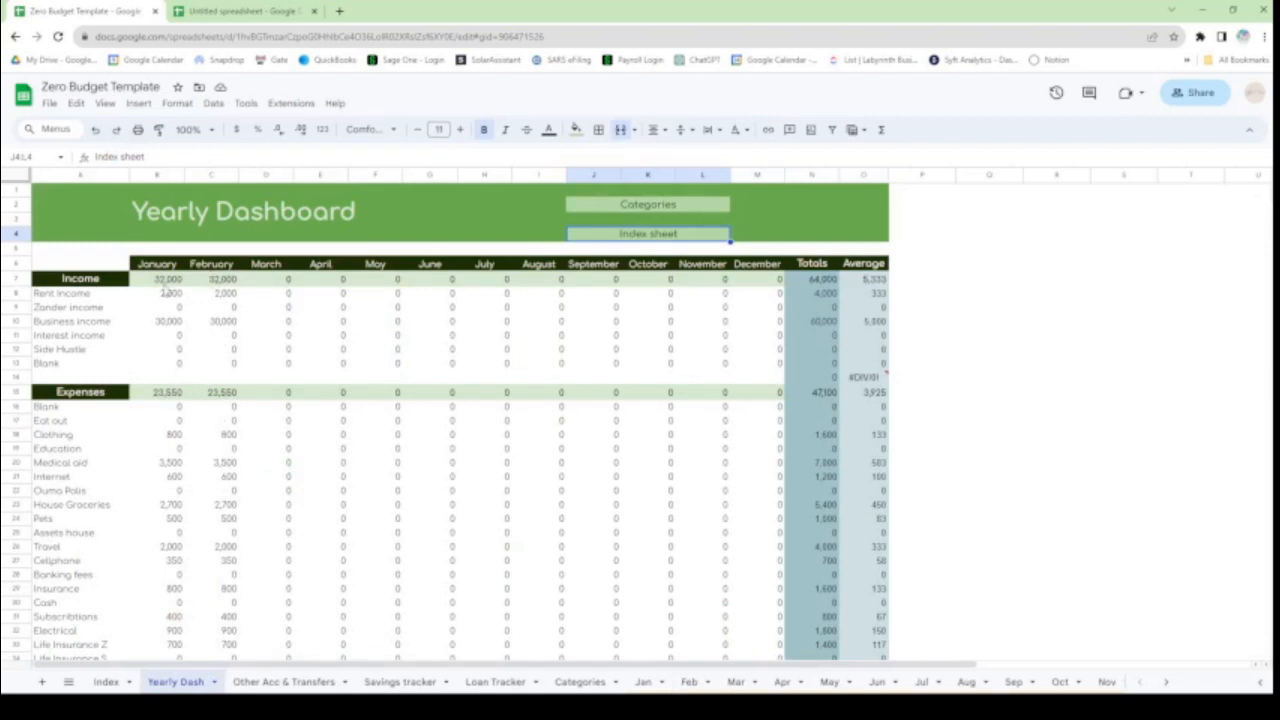
Step: Examine the yearly Income average, the monthly Income figures, and the yearly totals for Income and Business income
{"action": "left_click", "coordinate": [882, 282]}
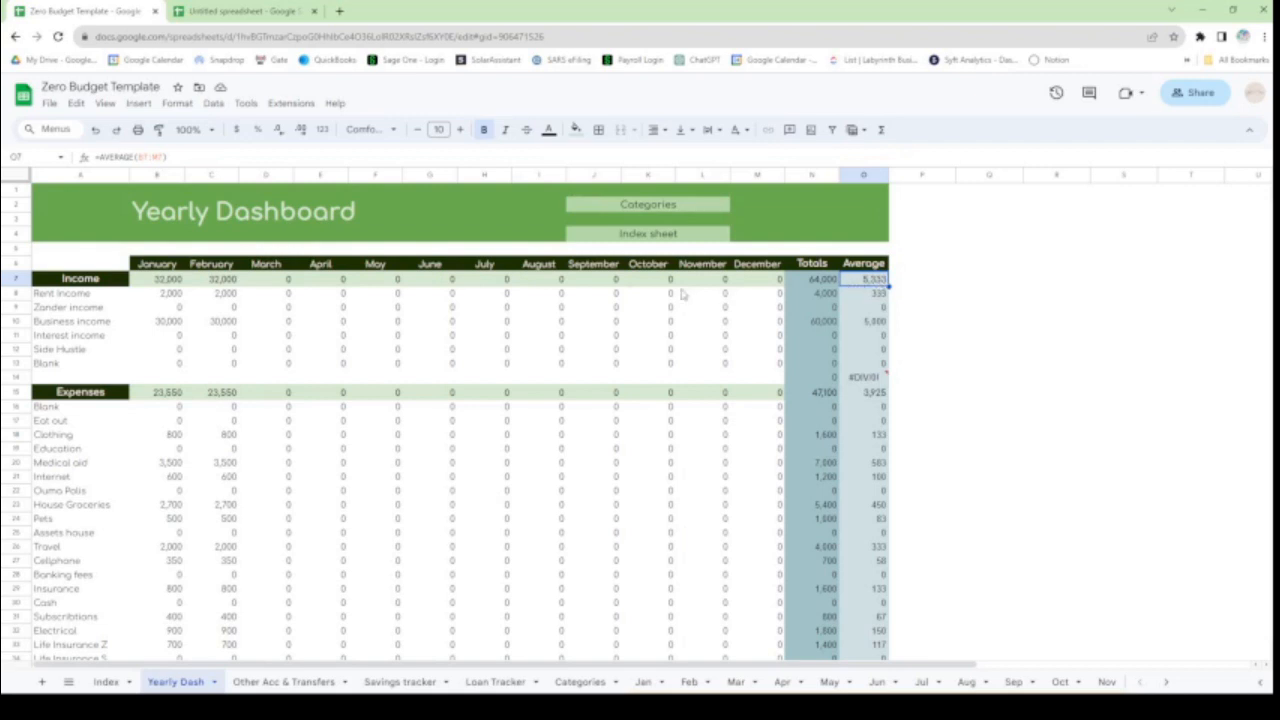
{"action": "left_click_drag", "start_coordinate": [147, 282], "coordinate": [830, 281]}
{"action": "left_click", "coordinate": [877, 282]}
{"action": "left_click", "coordinate": [812, 285]}
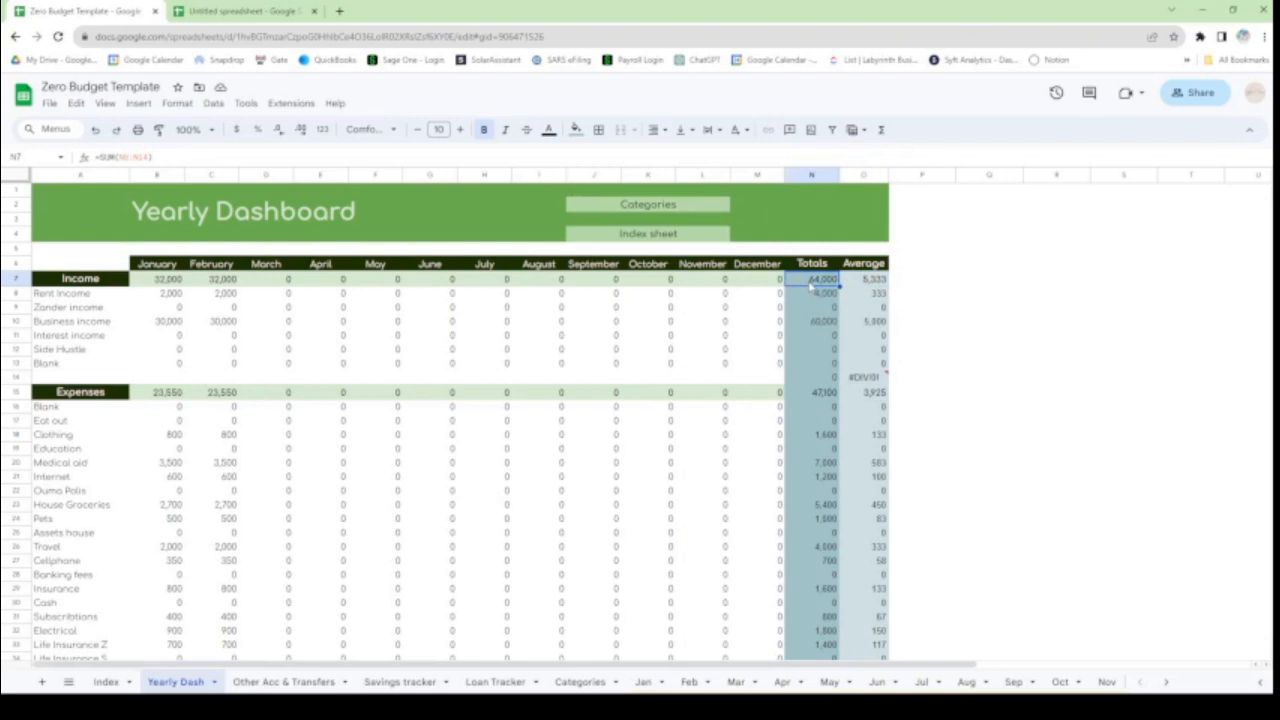
{"action": "left_click", "coordinate": [812, 321]}
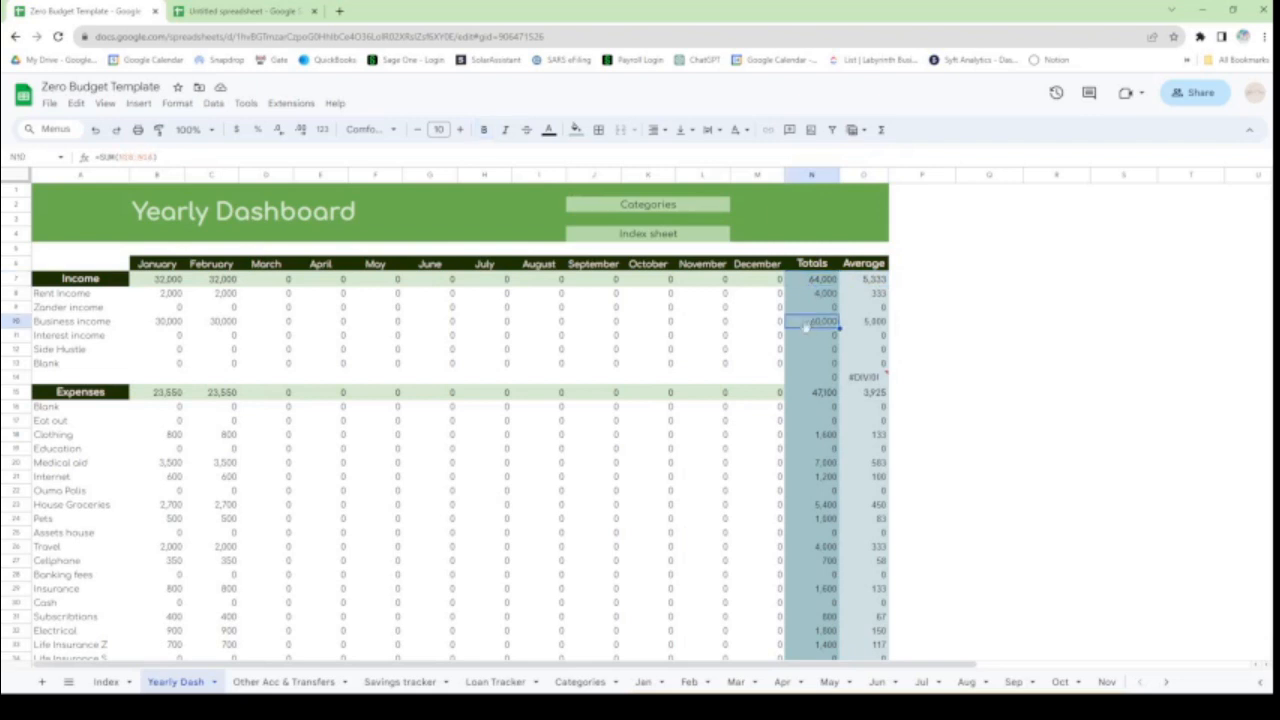
Step: Examine the Clothing yearly total and the rest of the Expenses rows down to Rent Expense on the Yearly Dashboard
{"action": "scroll", "coordinate": [806, 330], "scroll_direction": "down", "scroll_amount": 2}
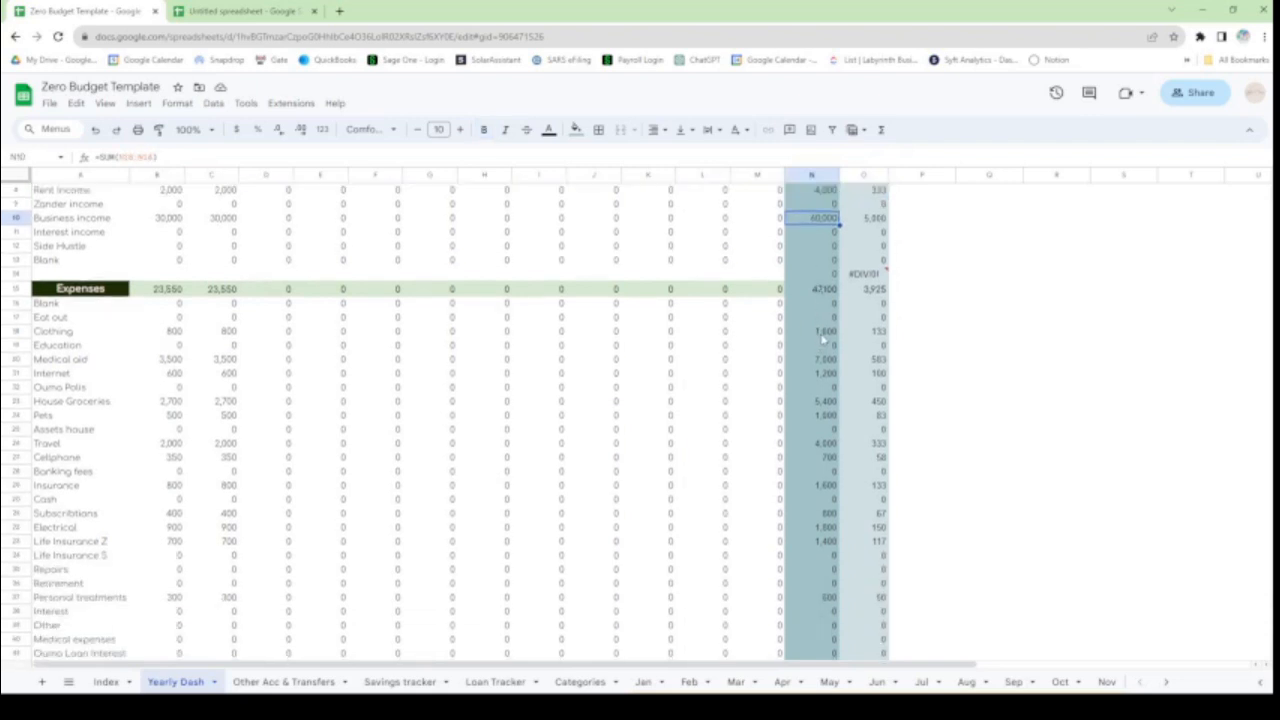
{"action": "left_click", "coordinate": [821, 334]}
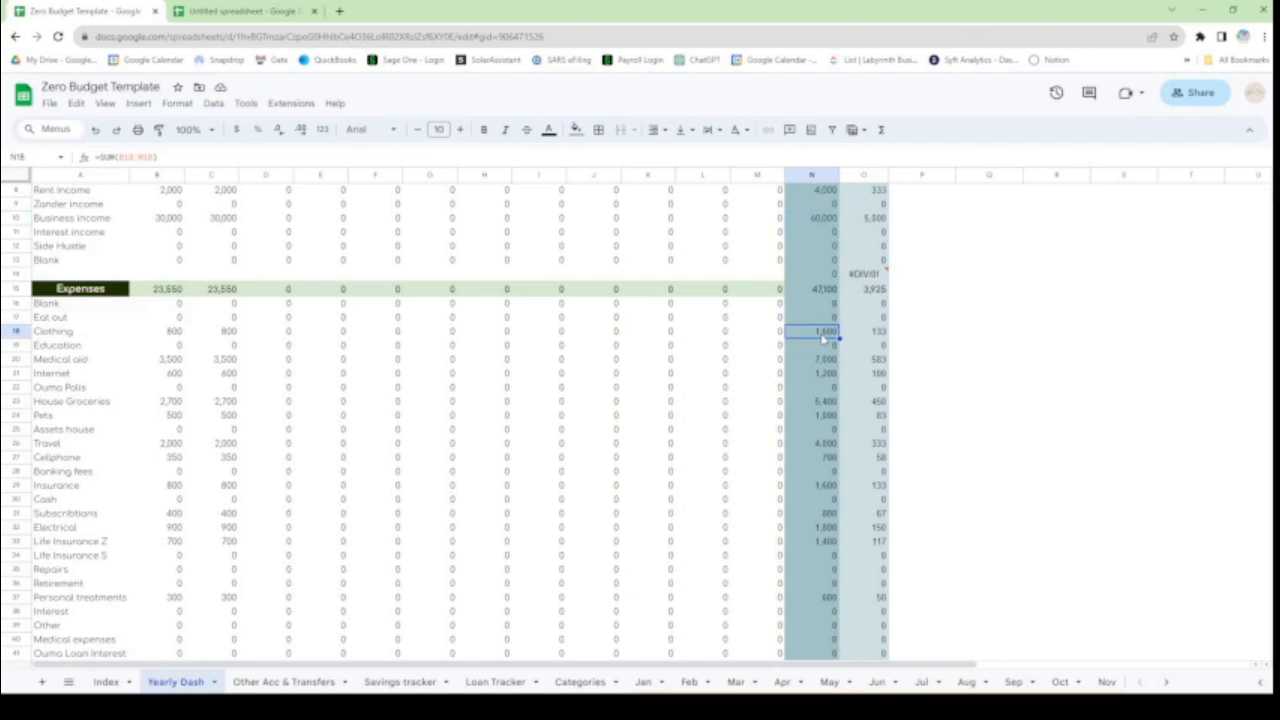
{"action": "scroll", "coordinate": [330, 535], "scroll_direction": "down", "scroll_amount": 2}
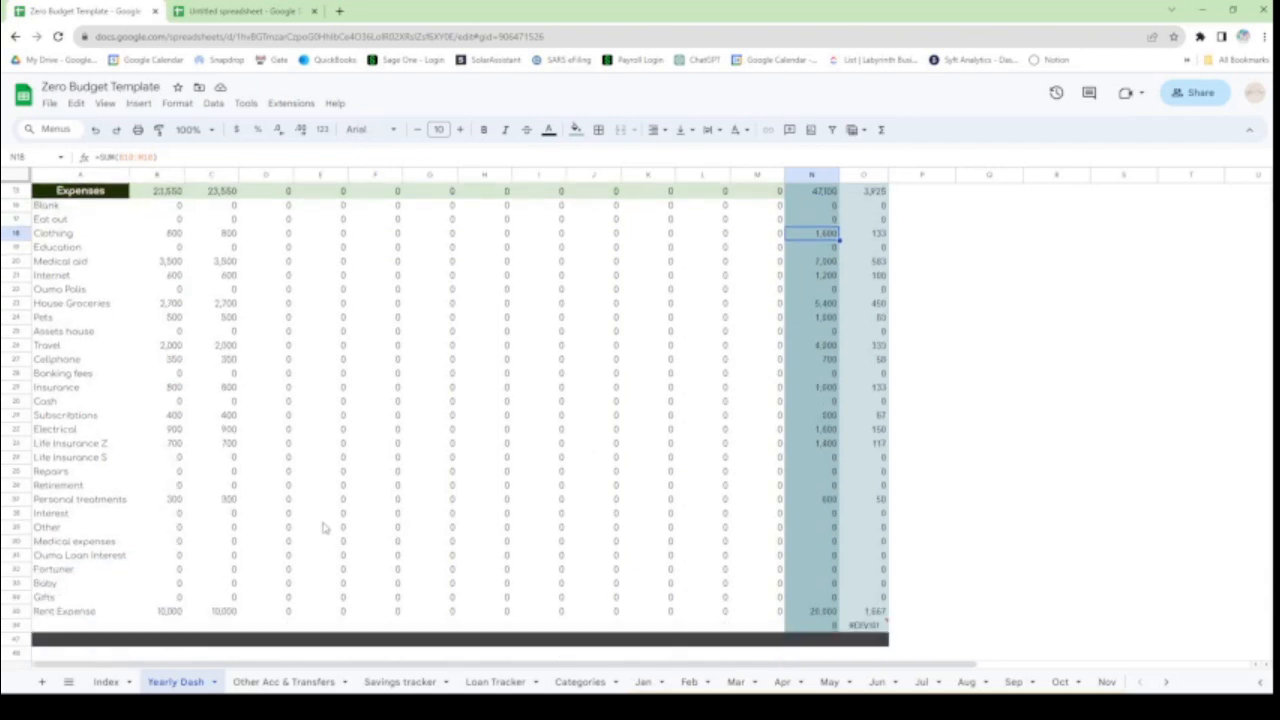
{"action": "scroll", "coordinate": [322, 524], "scroll_direction": "up", "scroll_amount": 2}
{"action": "scroll", "coordinate": [323, 512], "scroll_direction": "down", "scroll_amount": 2}
{"action": "scroll", "coordinate": [324, 508], "scroll_direction": "up", "scroll_amount": 1}
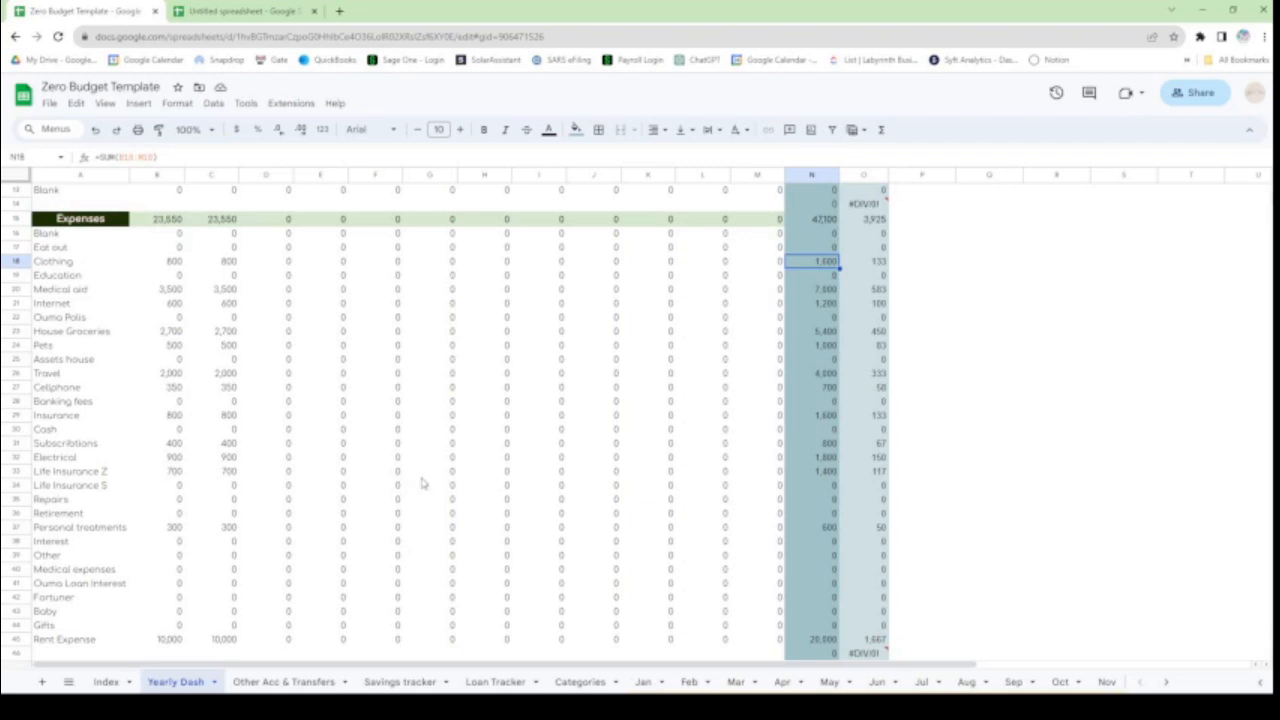
{"action": "scroll", "coordinate": [405, 485], "scroll_direction": "down", "scroll_amount": 3}
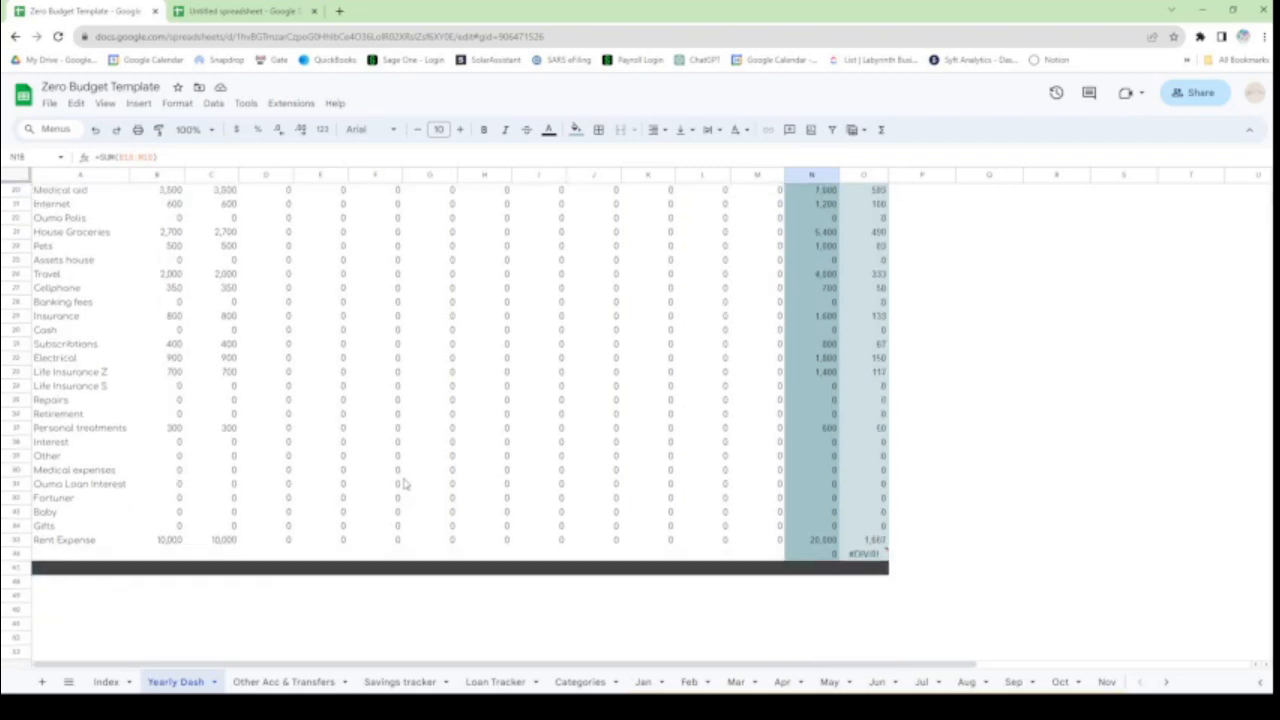
{"action": "scroll", "coordinate": [405, 485], "scroll_direction": "up", "scroll_amount": 7}
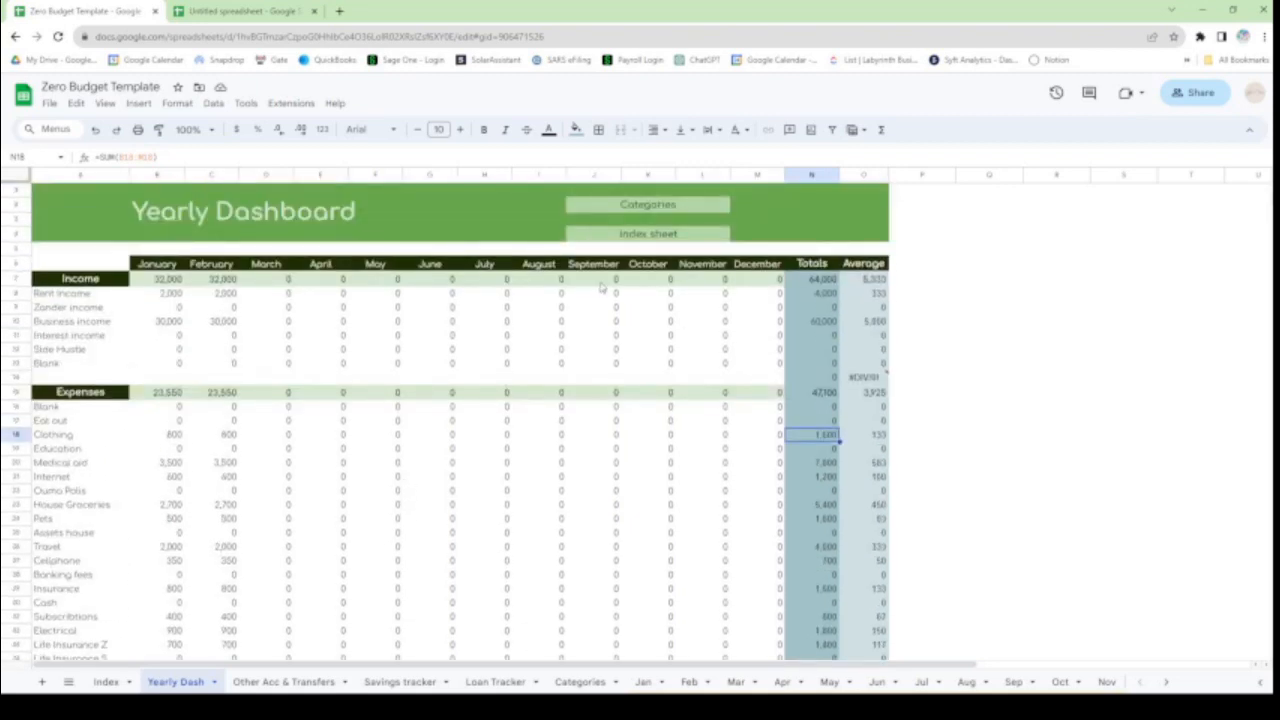